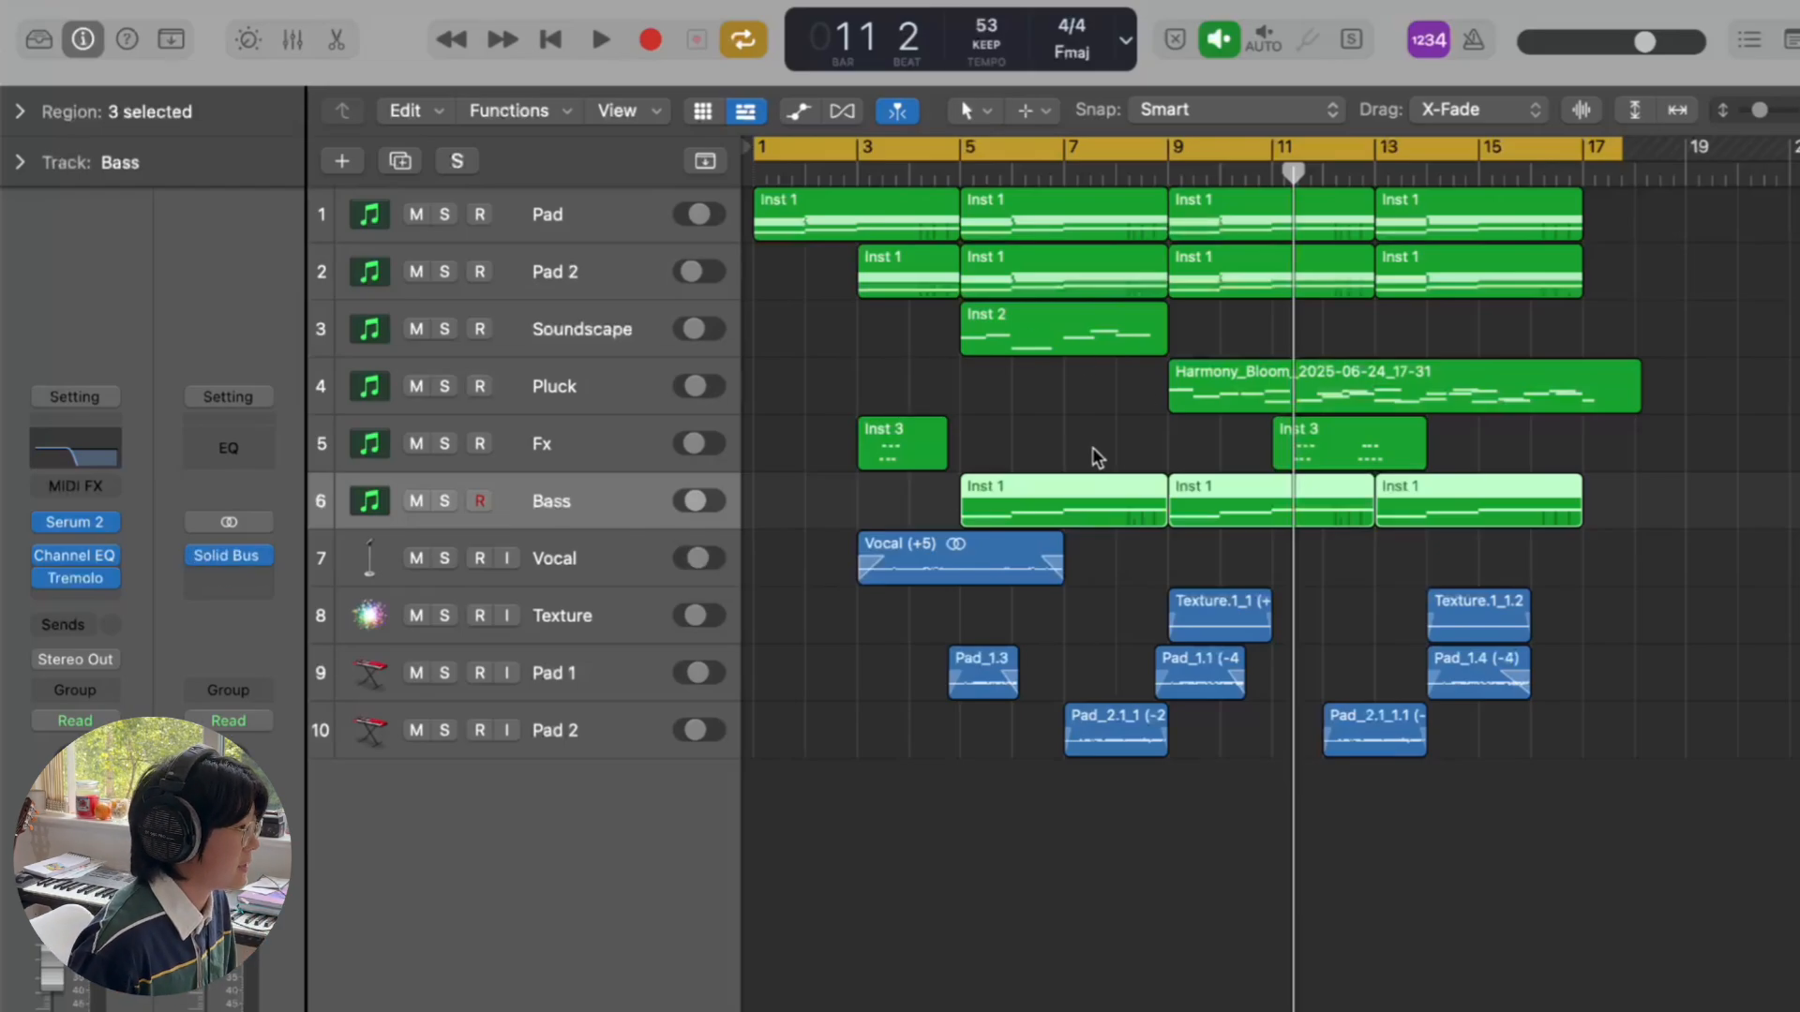
- Select the Vocal and Pad 2 tracks in turn, then the Pad track with its four regions
click(619, 566)
click(573, 747)
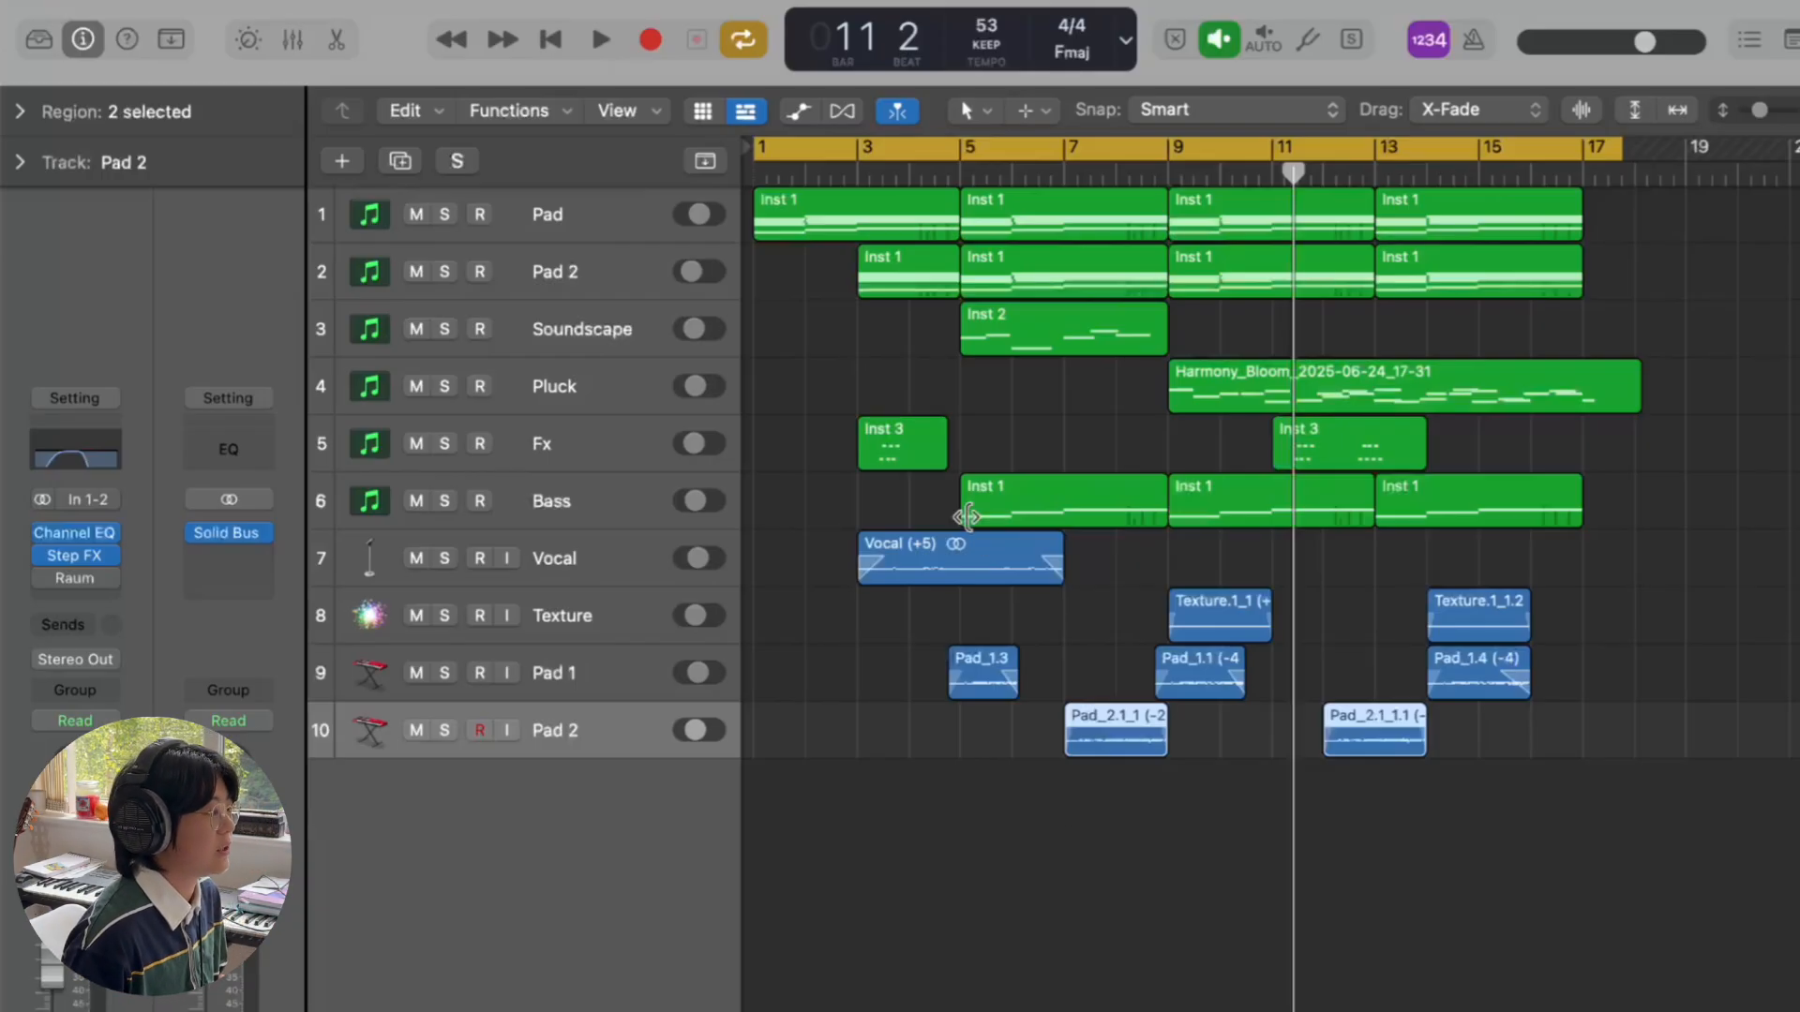
click(619, 214)
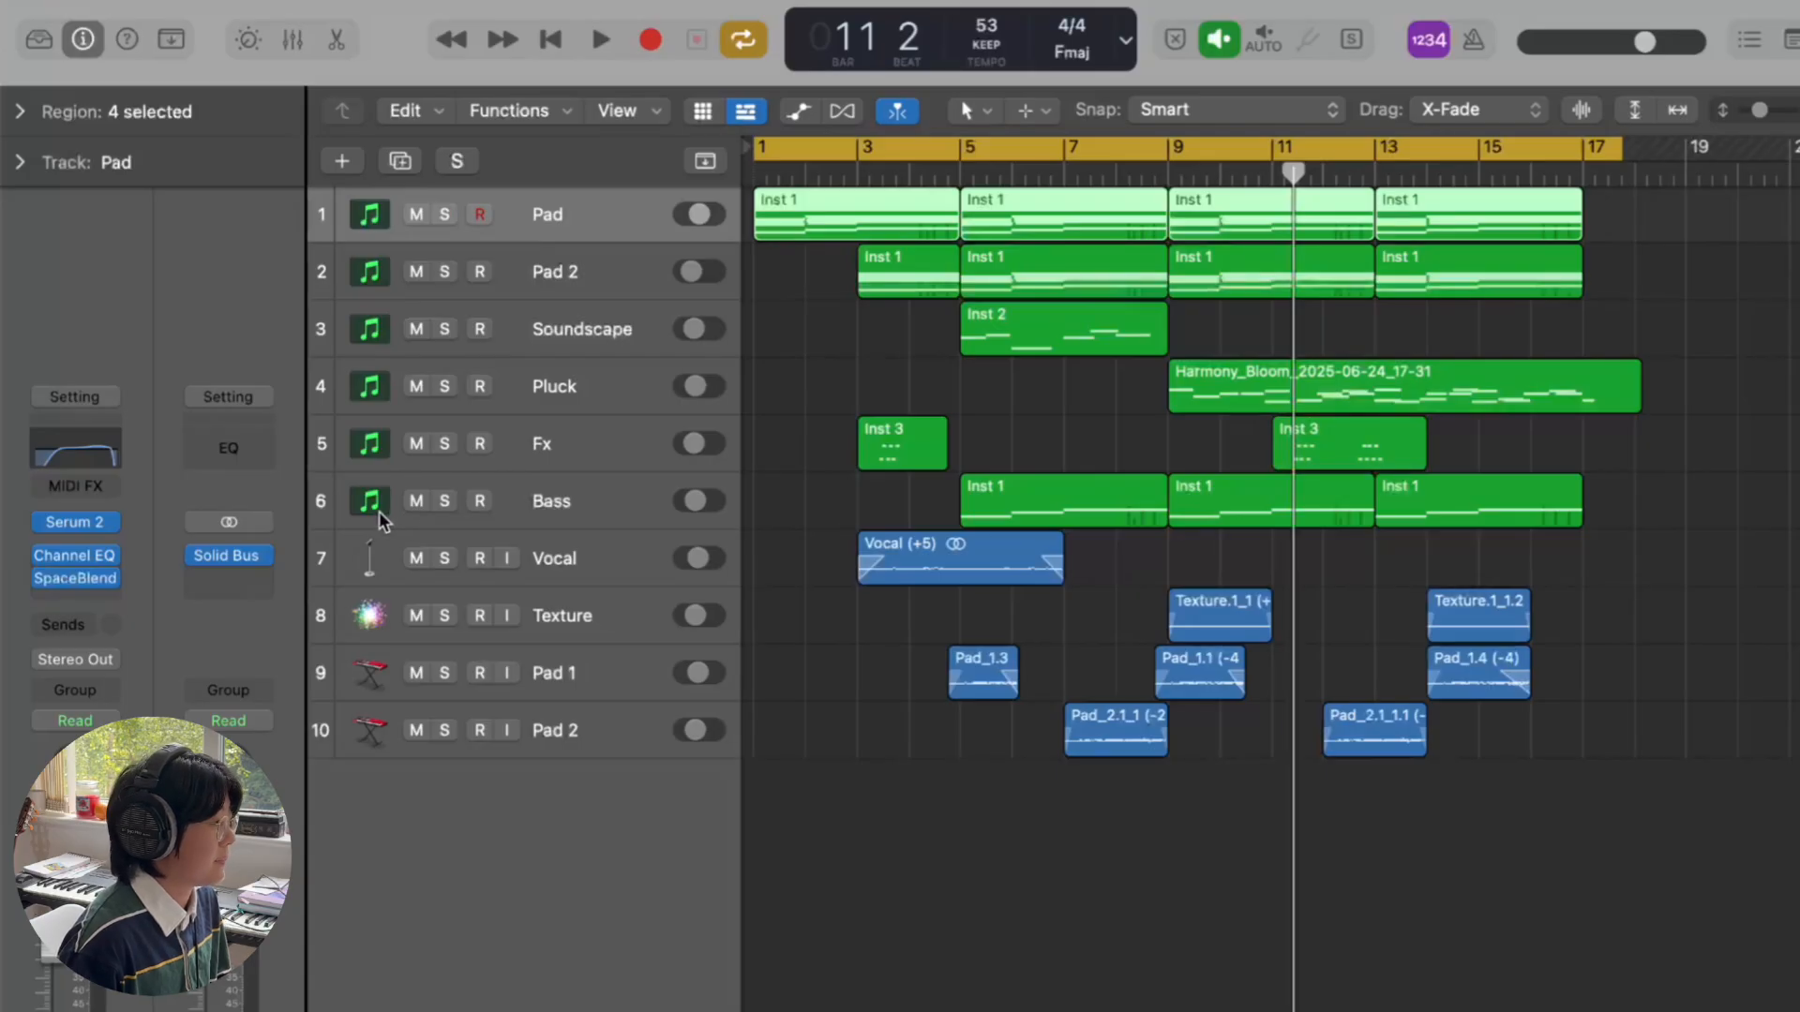
- Browse the Factory Pad presets in the Pad track's Serum 2 preset browser, then close Serum 2
click(82, 529)
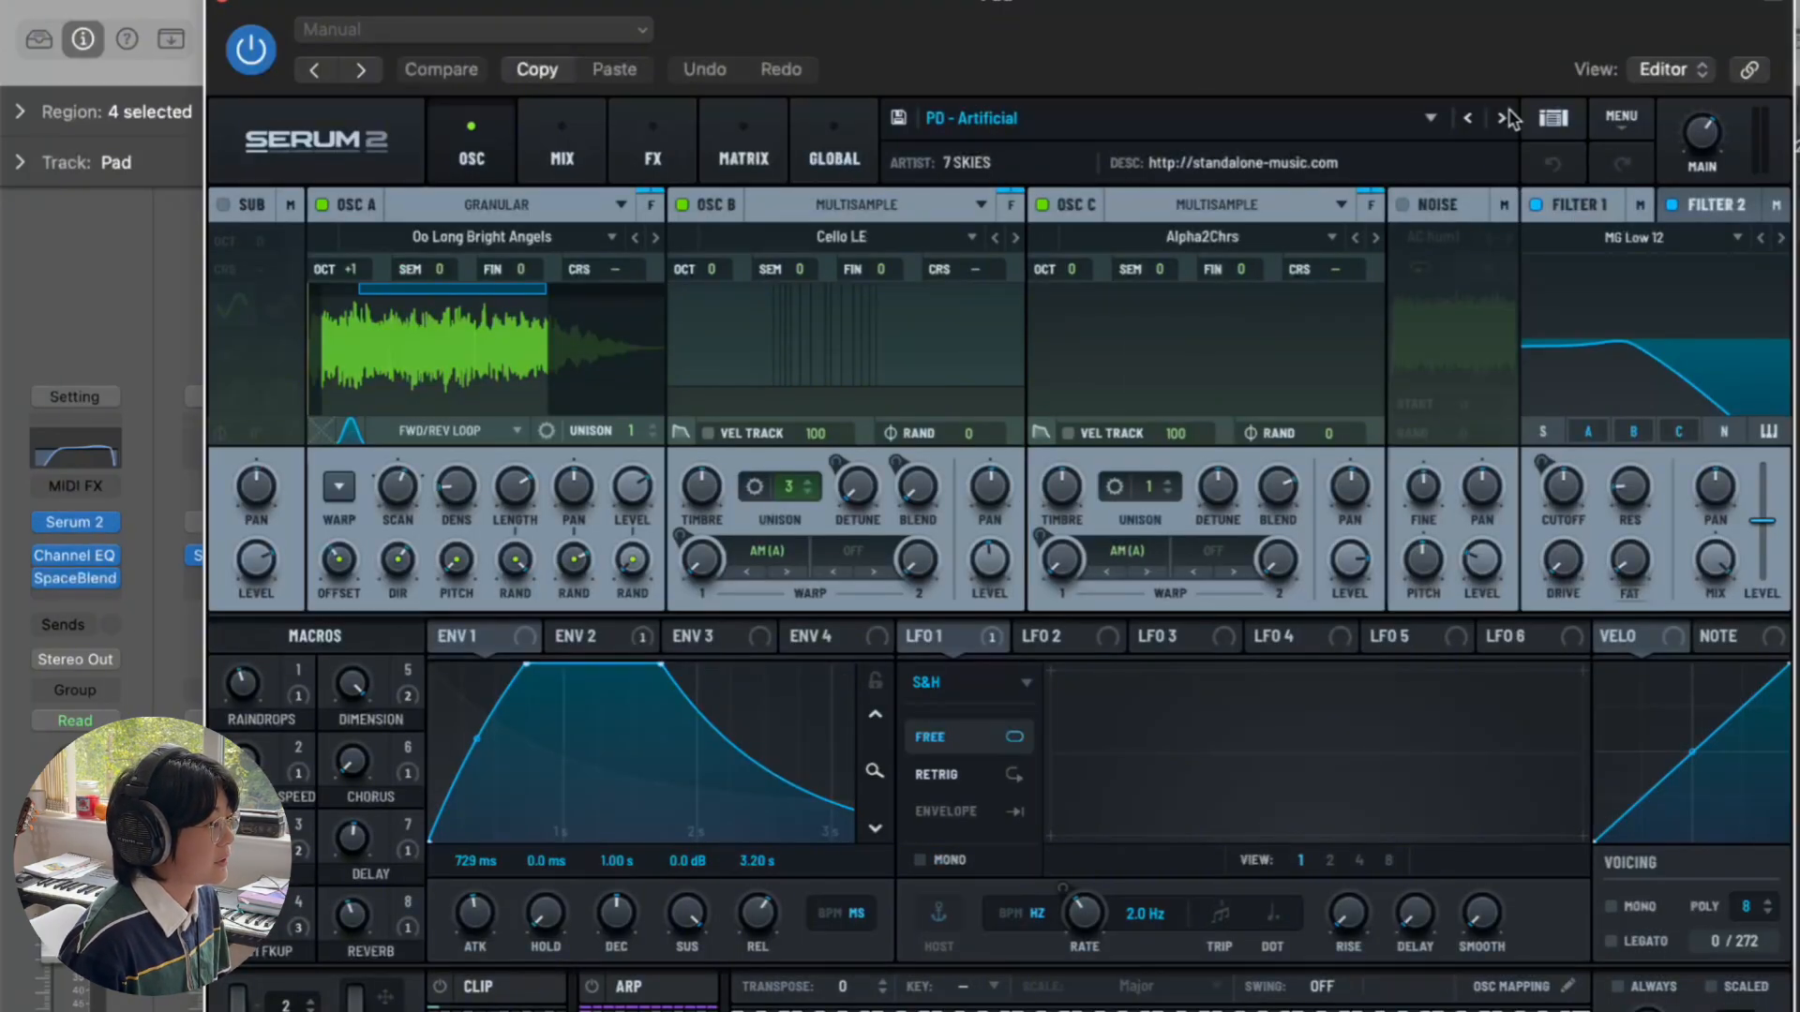
click(1553, 117)
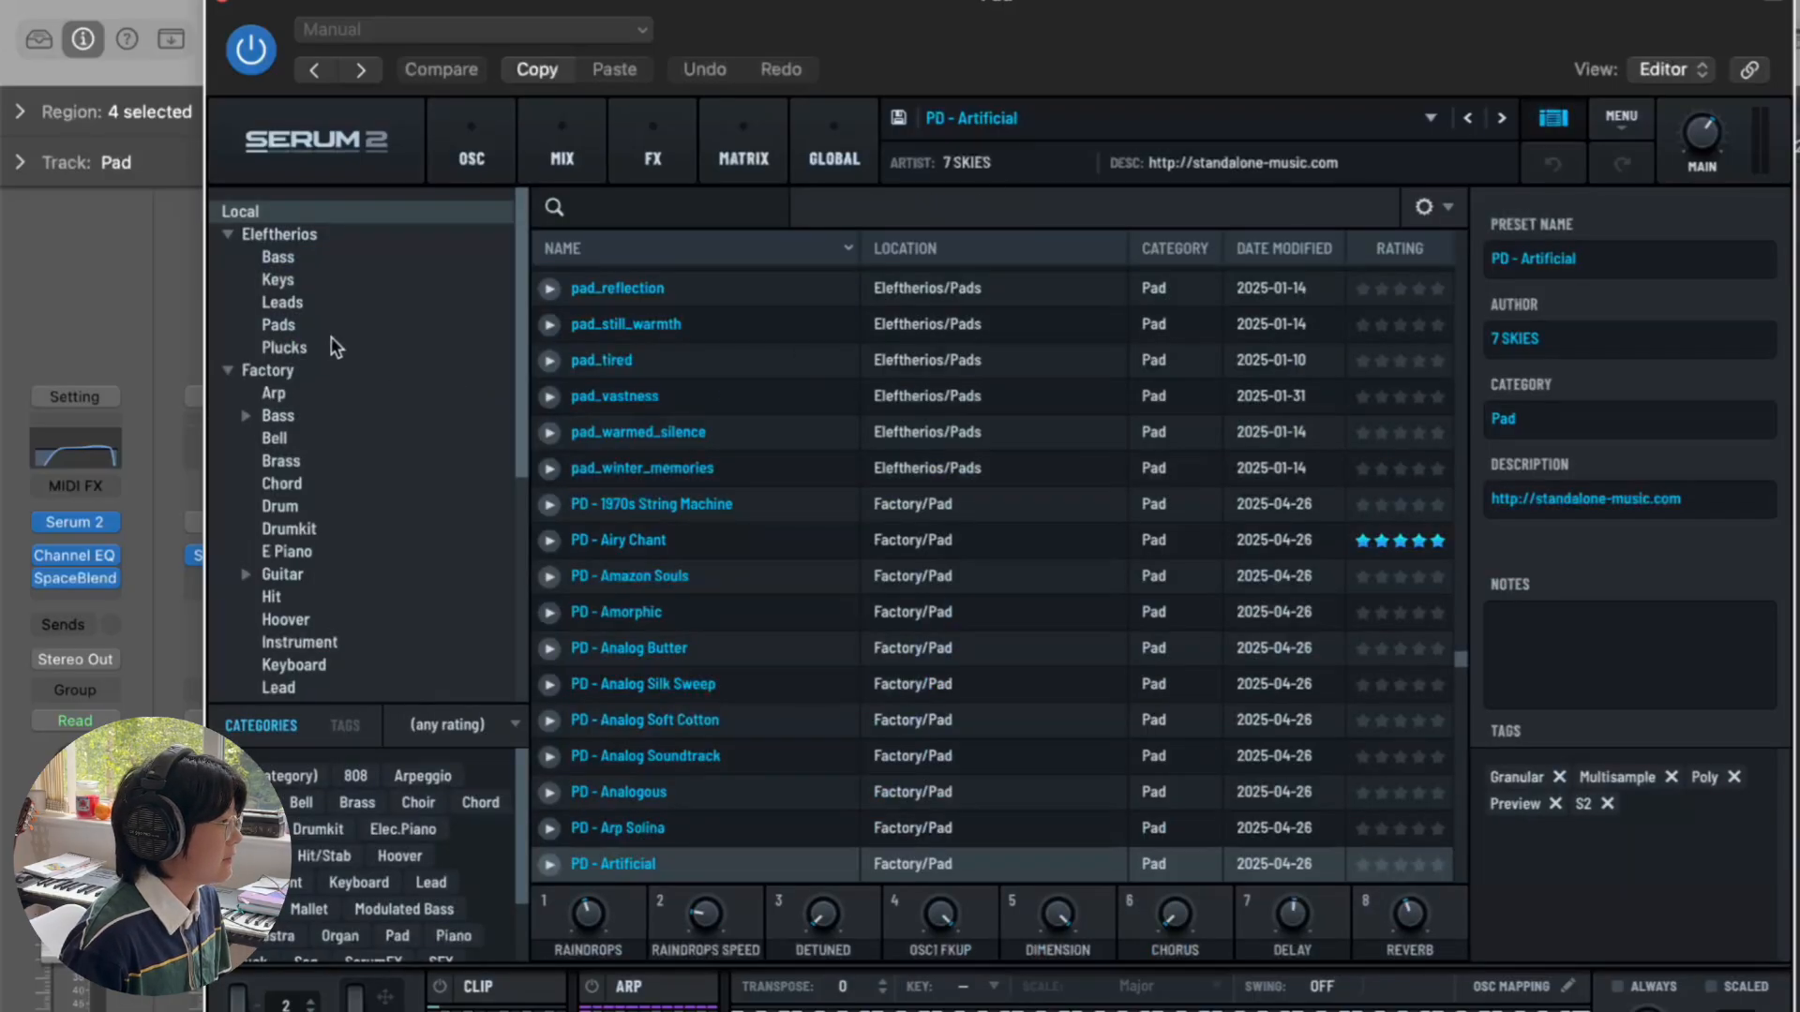
scroll(330, 336, down, 5)
scroll(296, 422, down, 3)
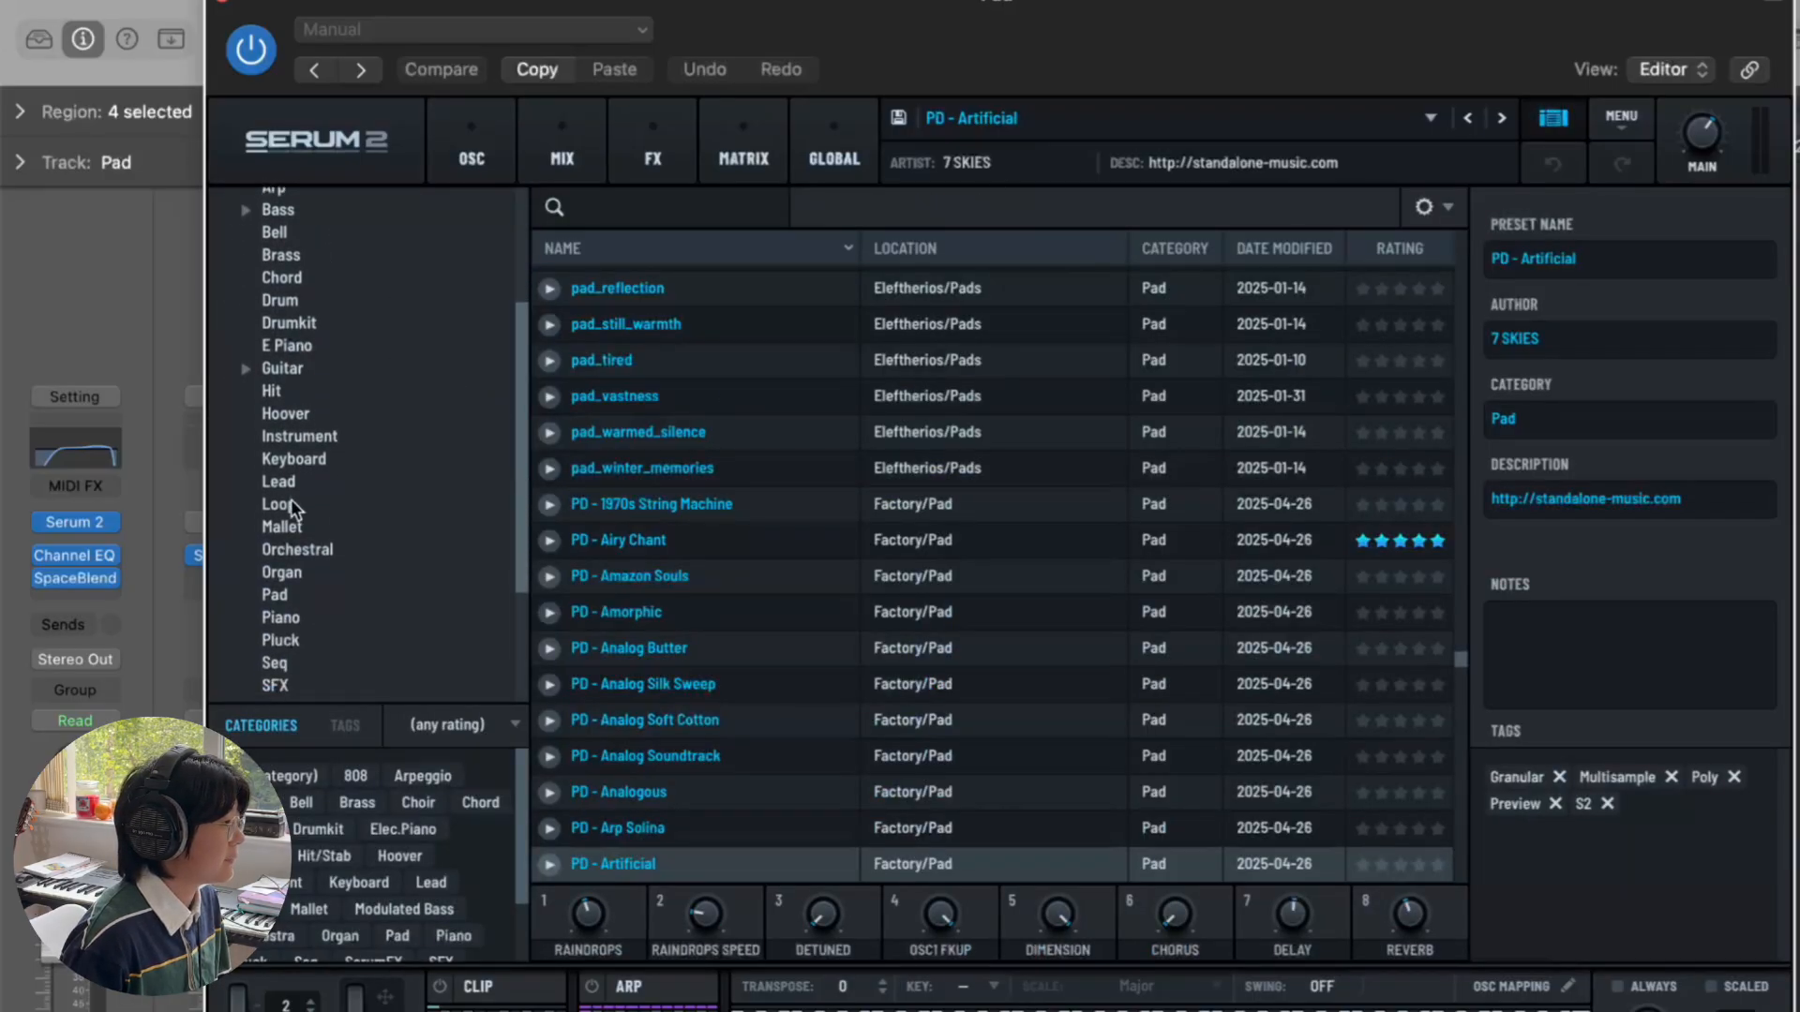
click(292, 600)
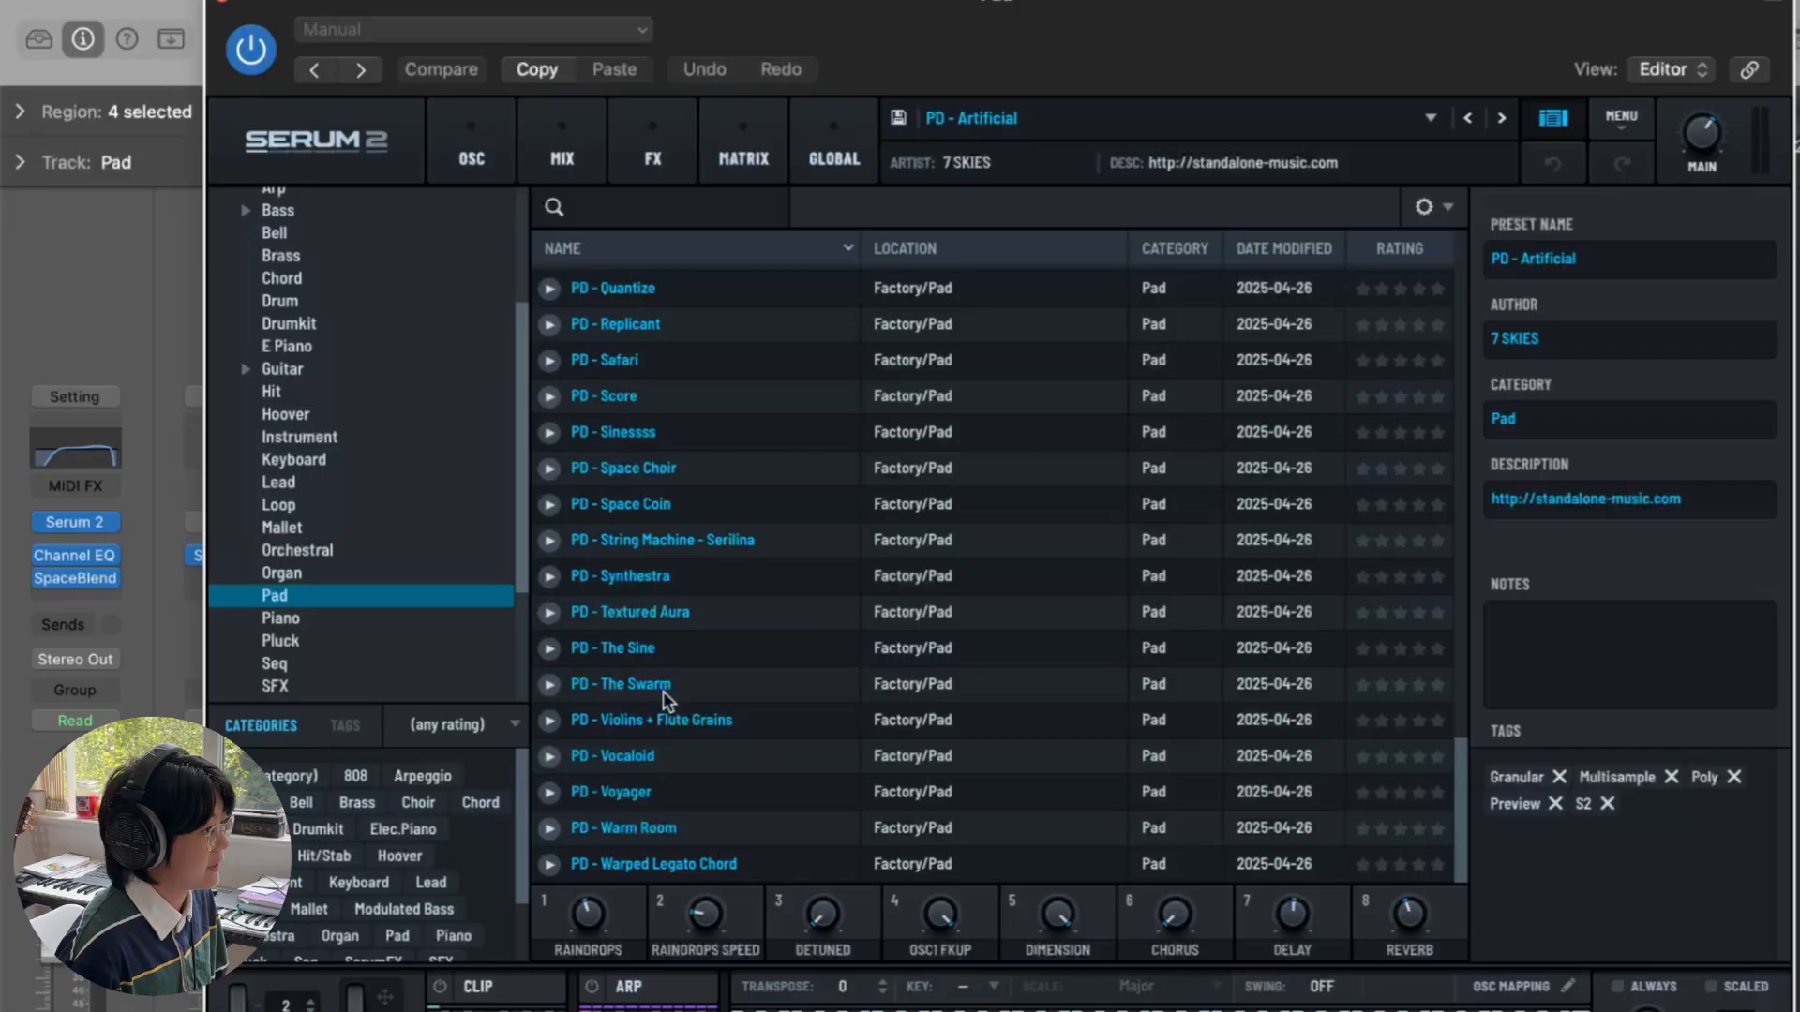
scroll(705, 388, up, 4)
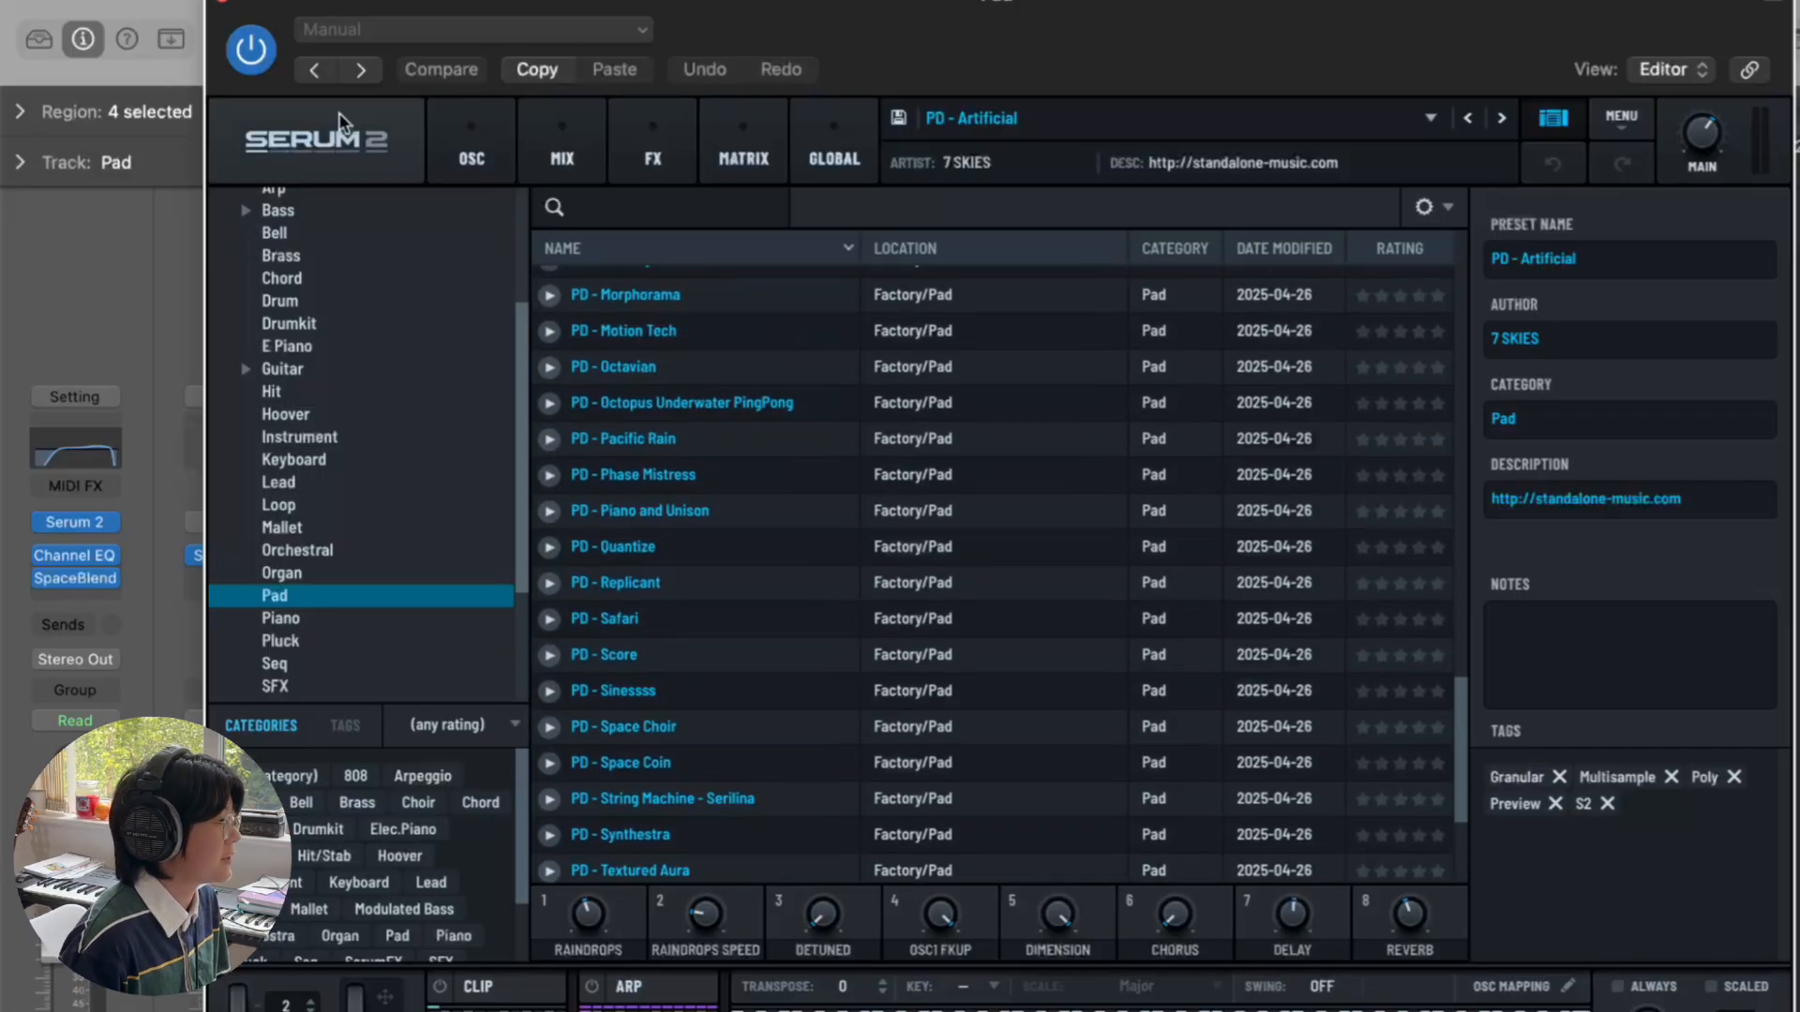
click(228, 6)
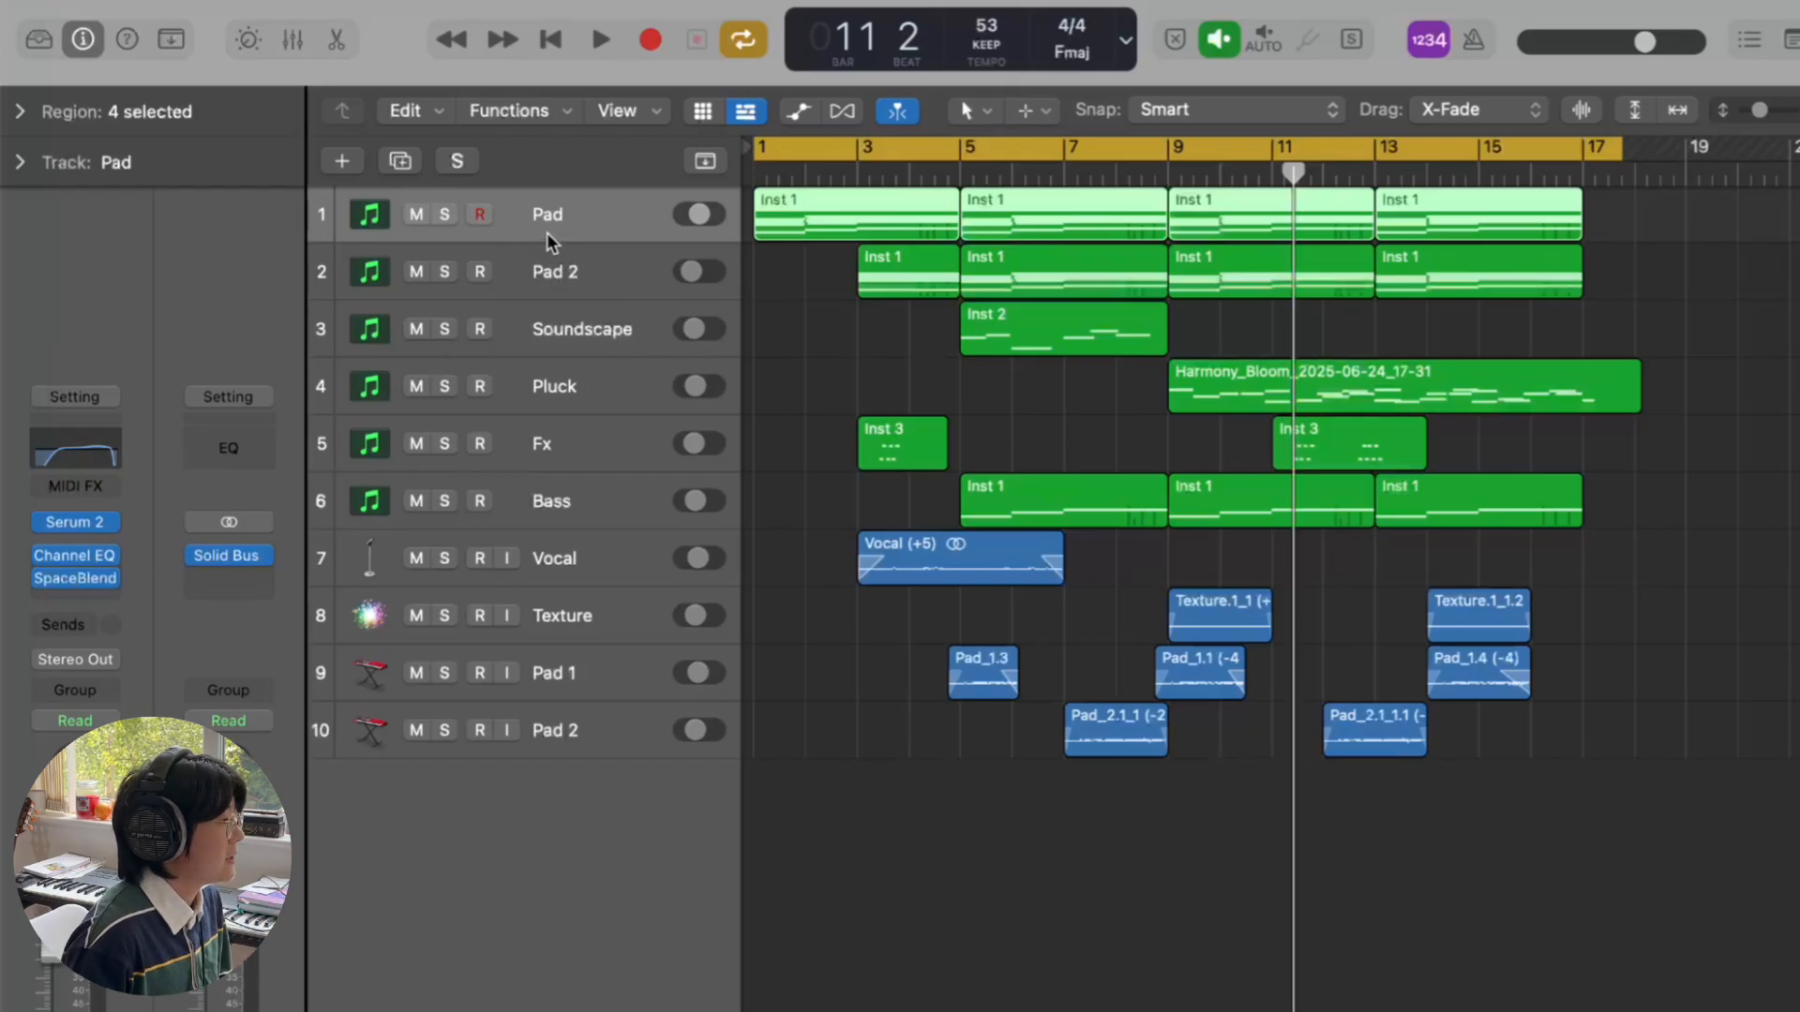
- Inspect the Pad track's Channel EQ and SpaceBlender effect settings, closing each window afterward
click(94, 458)
click(622, 317)
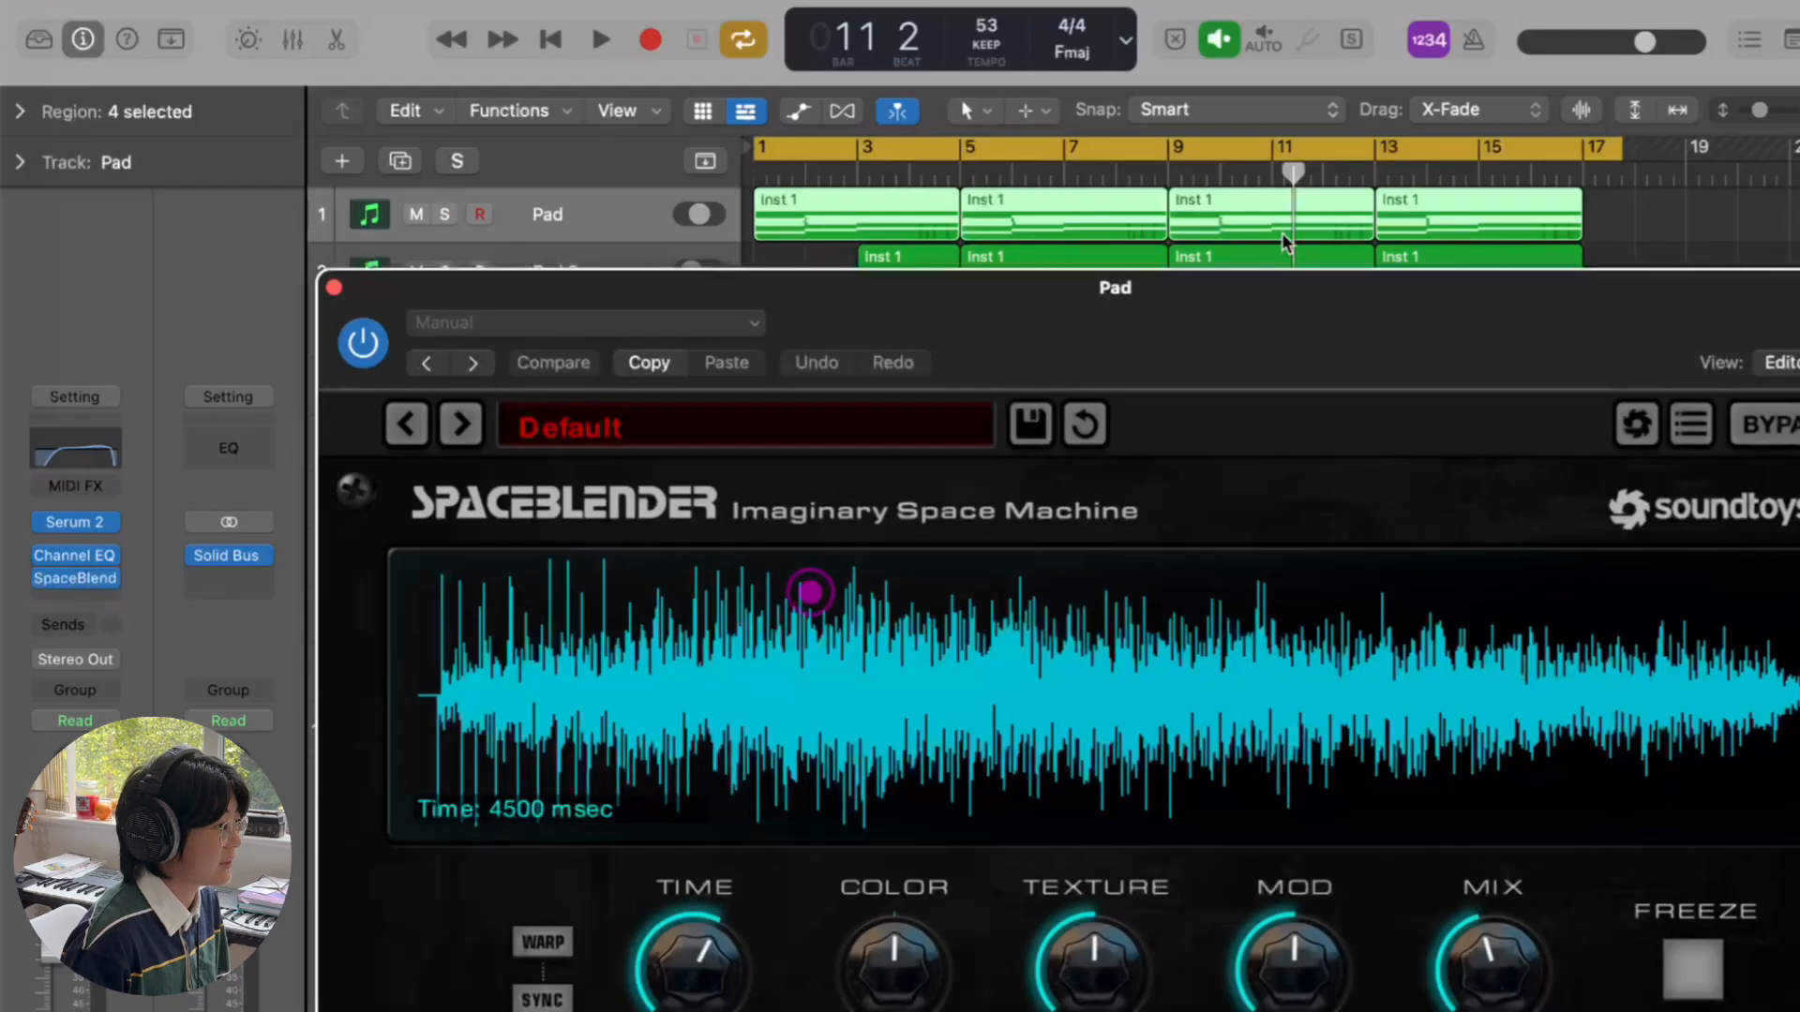
drag(1299, 295, 1201, 157)
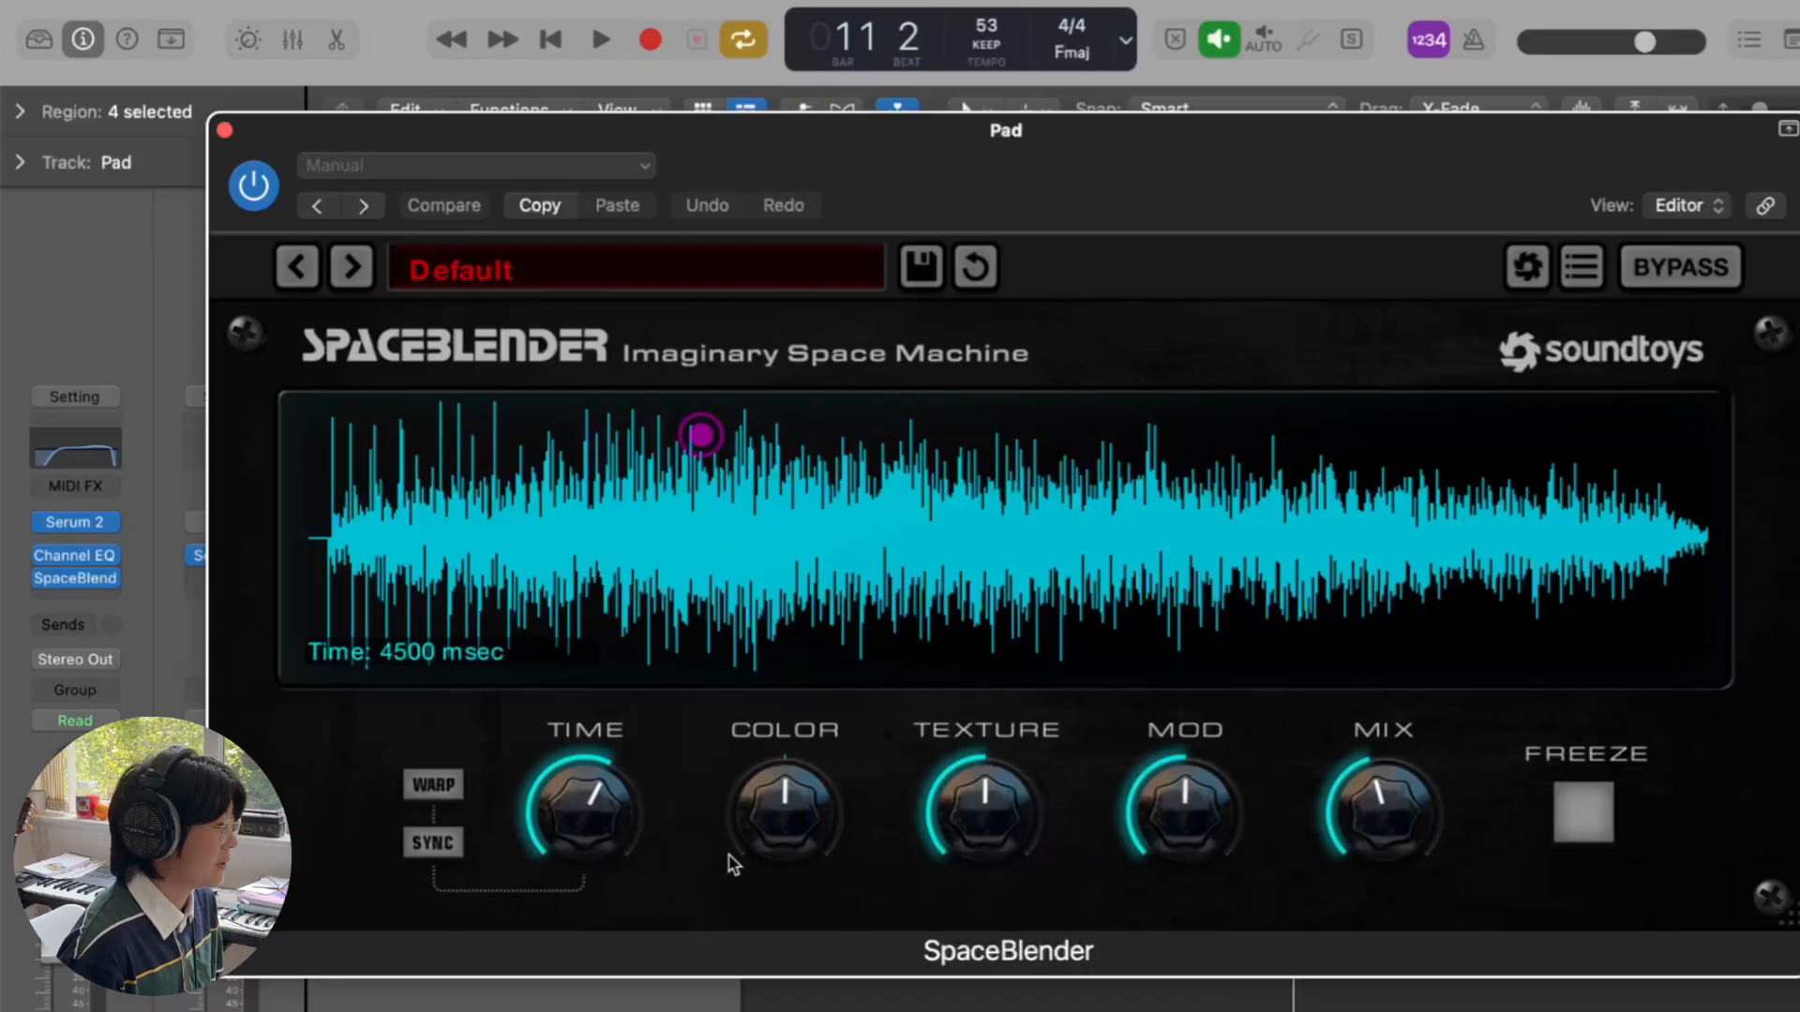
key(super+w)
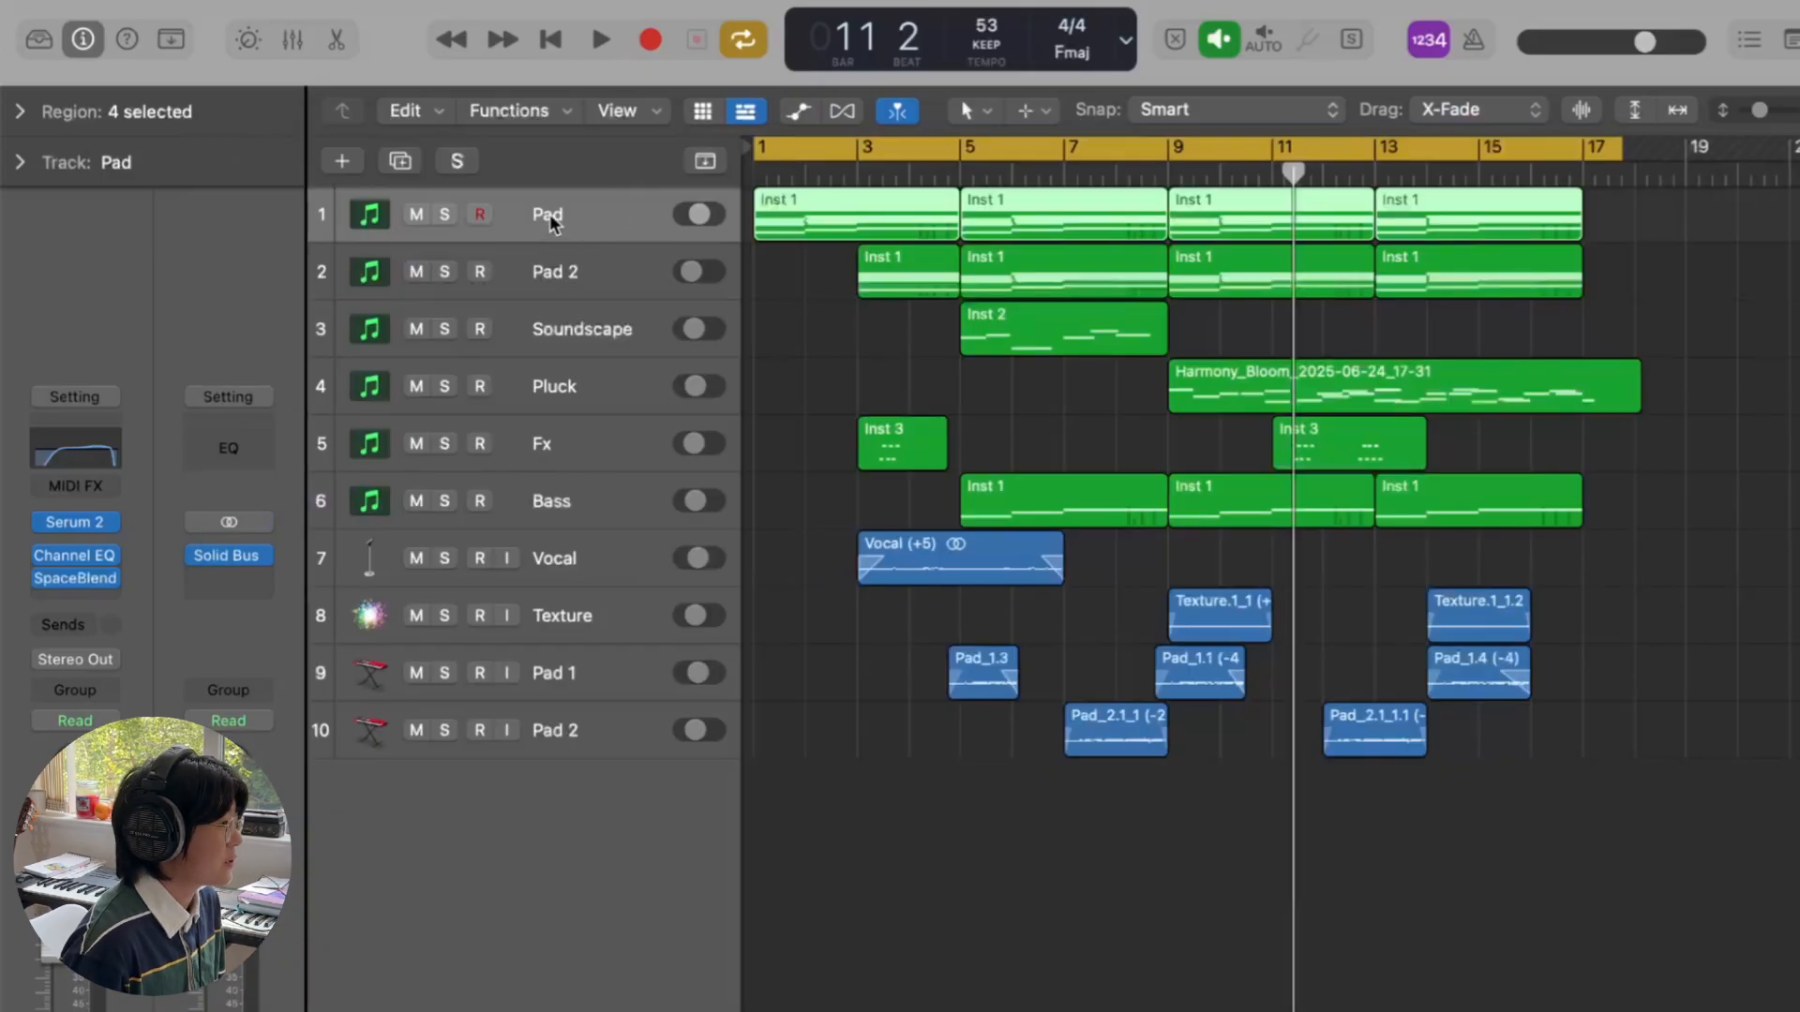
- Solo the Pad track, enlarge the track rows, and show its notes in the Piano Roll
click(445, 214)
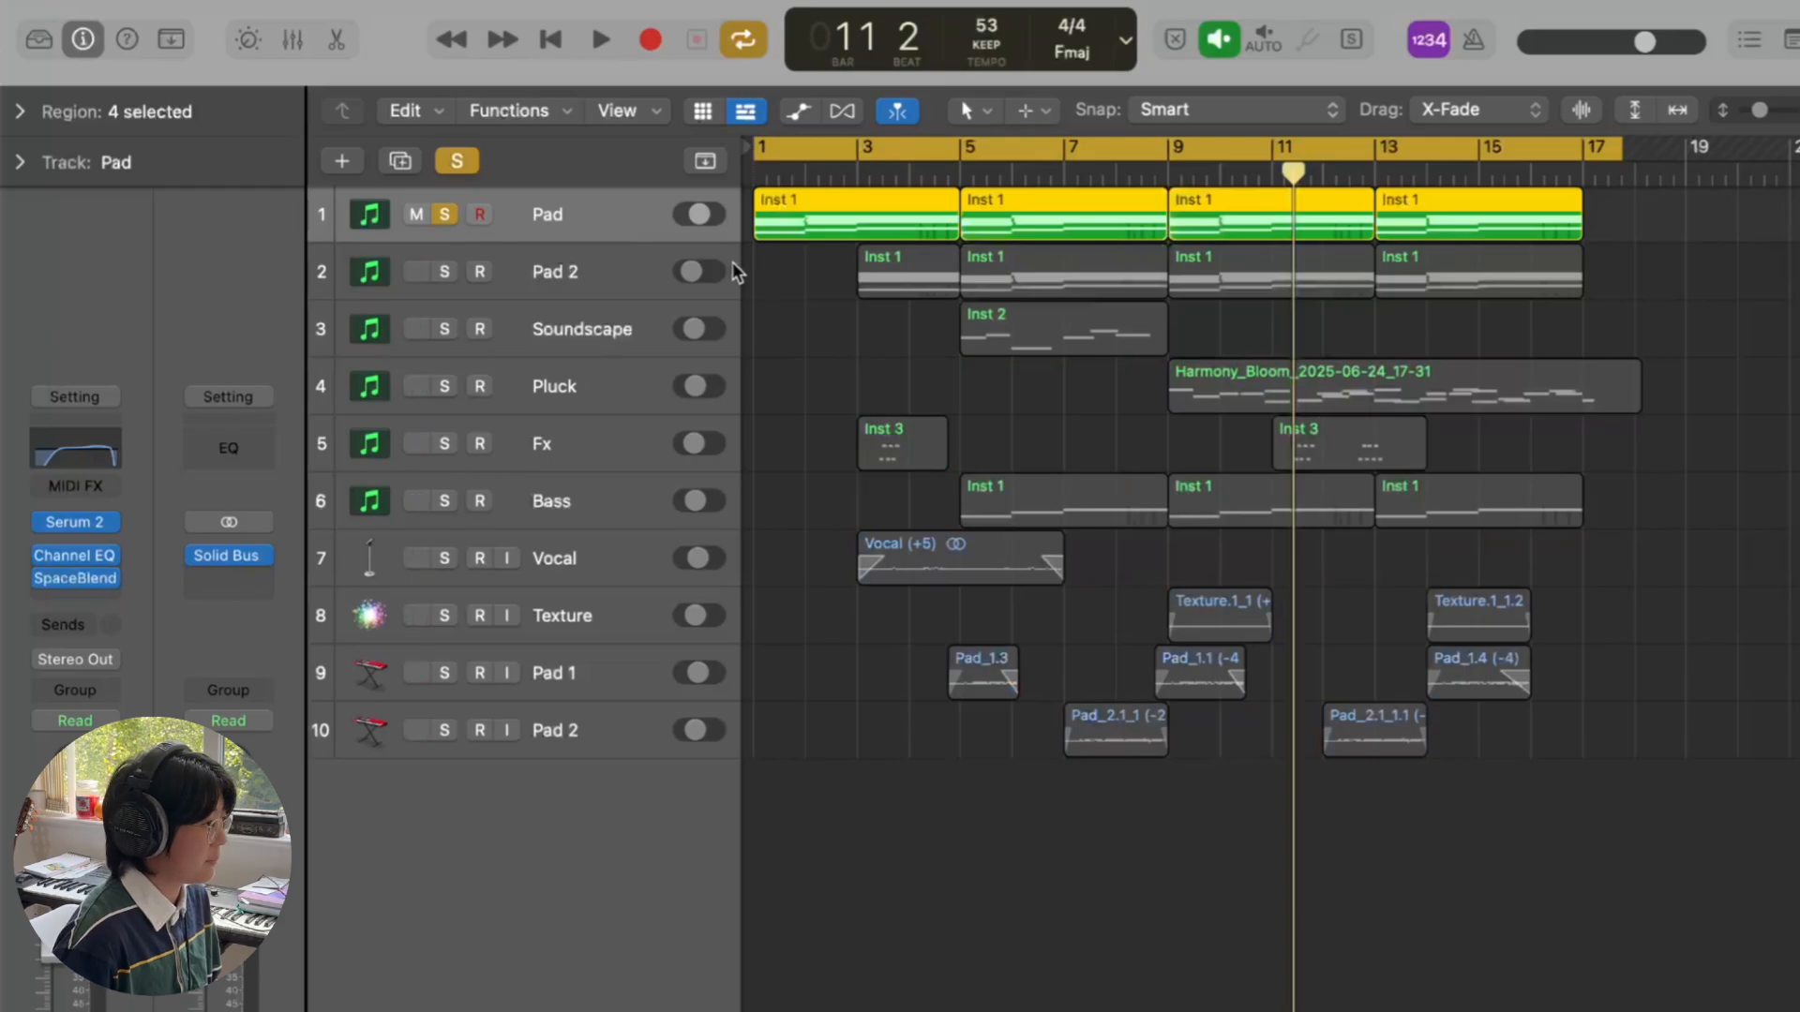
key(super+Down)
key(super+Down)
key(super+Down)
key(super+Down)
key(super+4)
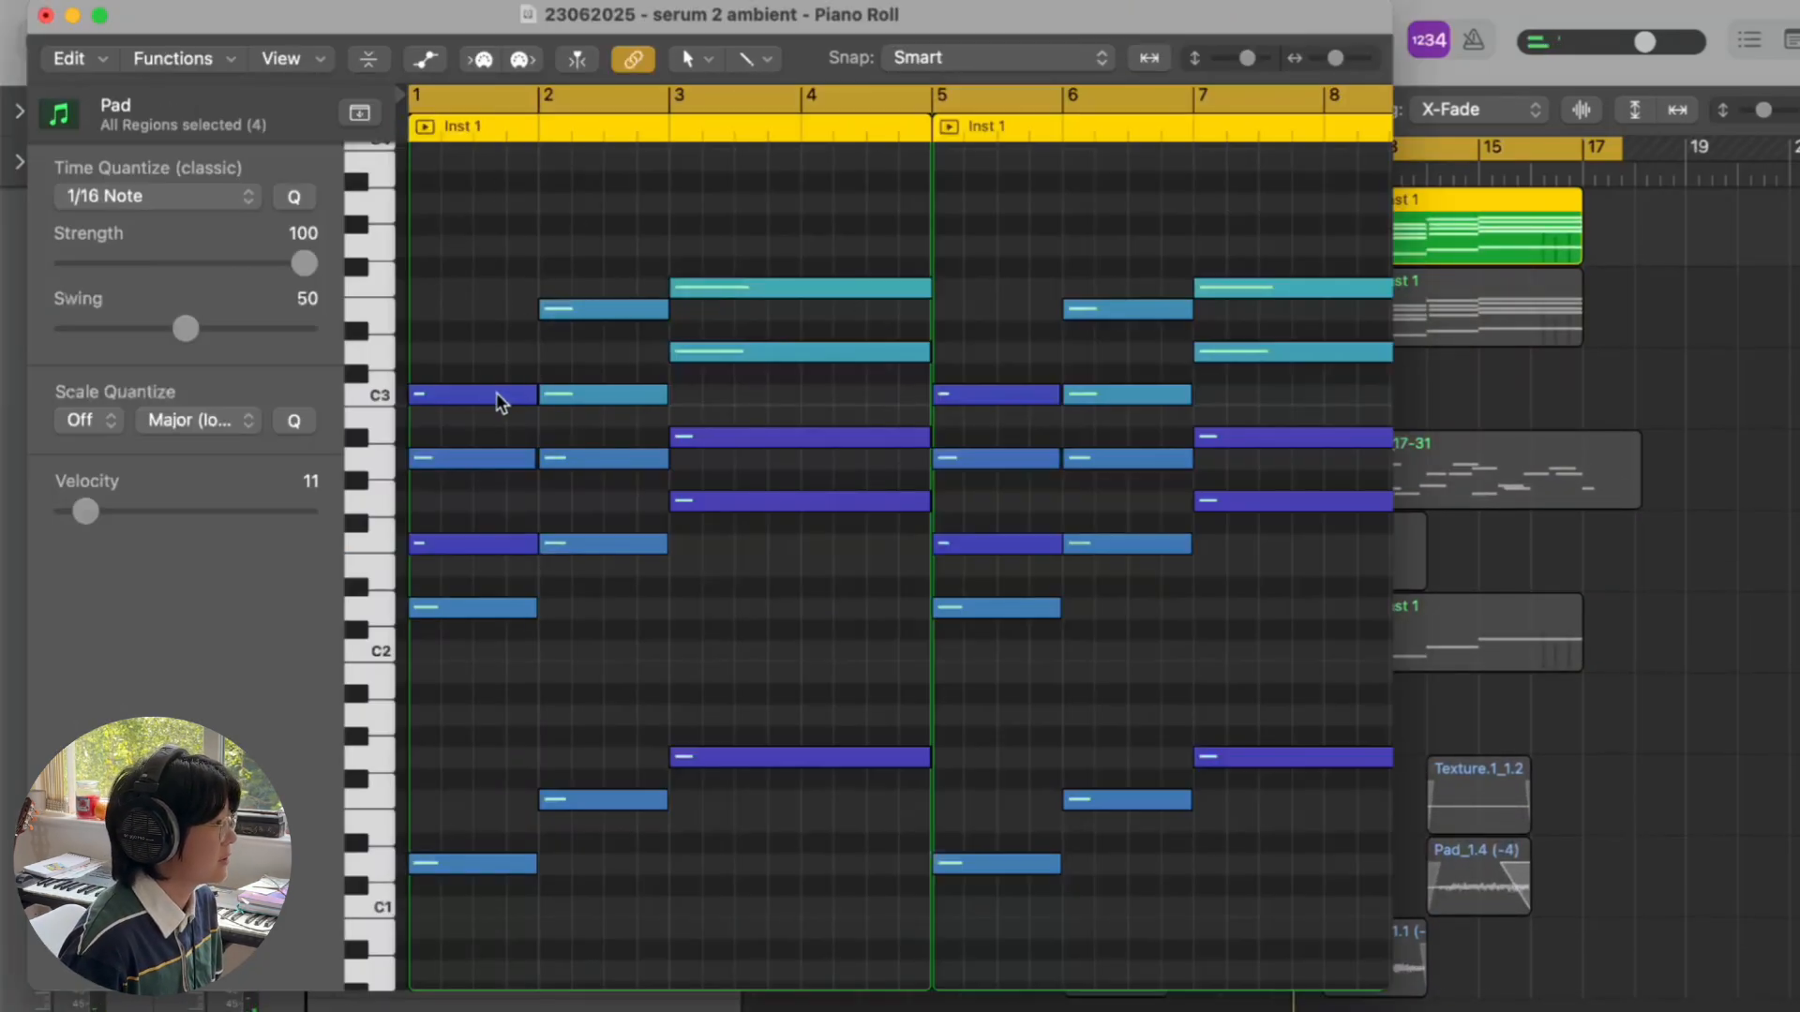
- Select the Dm7, Fmaj7 and Gm7 chord notes in the Pad piano roll, then close it
drag(487, 349, 481, 887)
drag(583, 259, 616, 947)
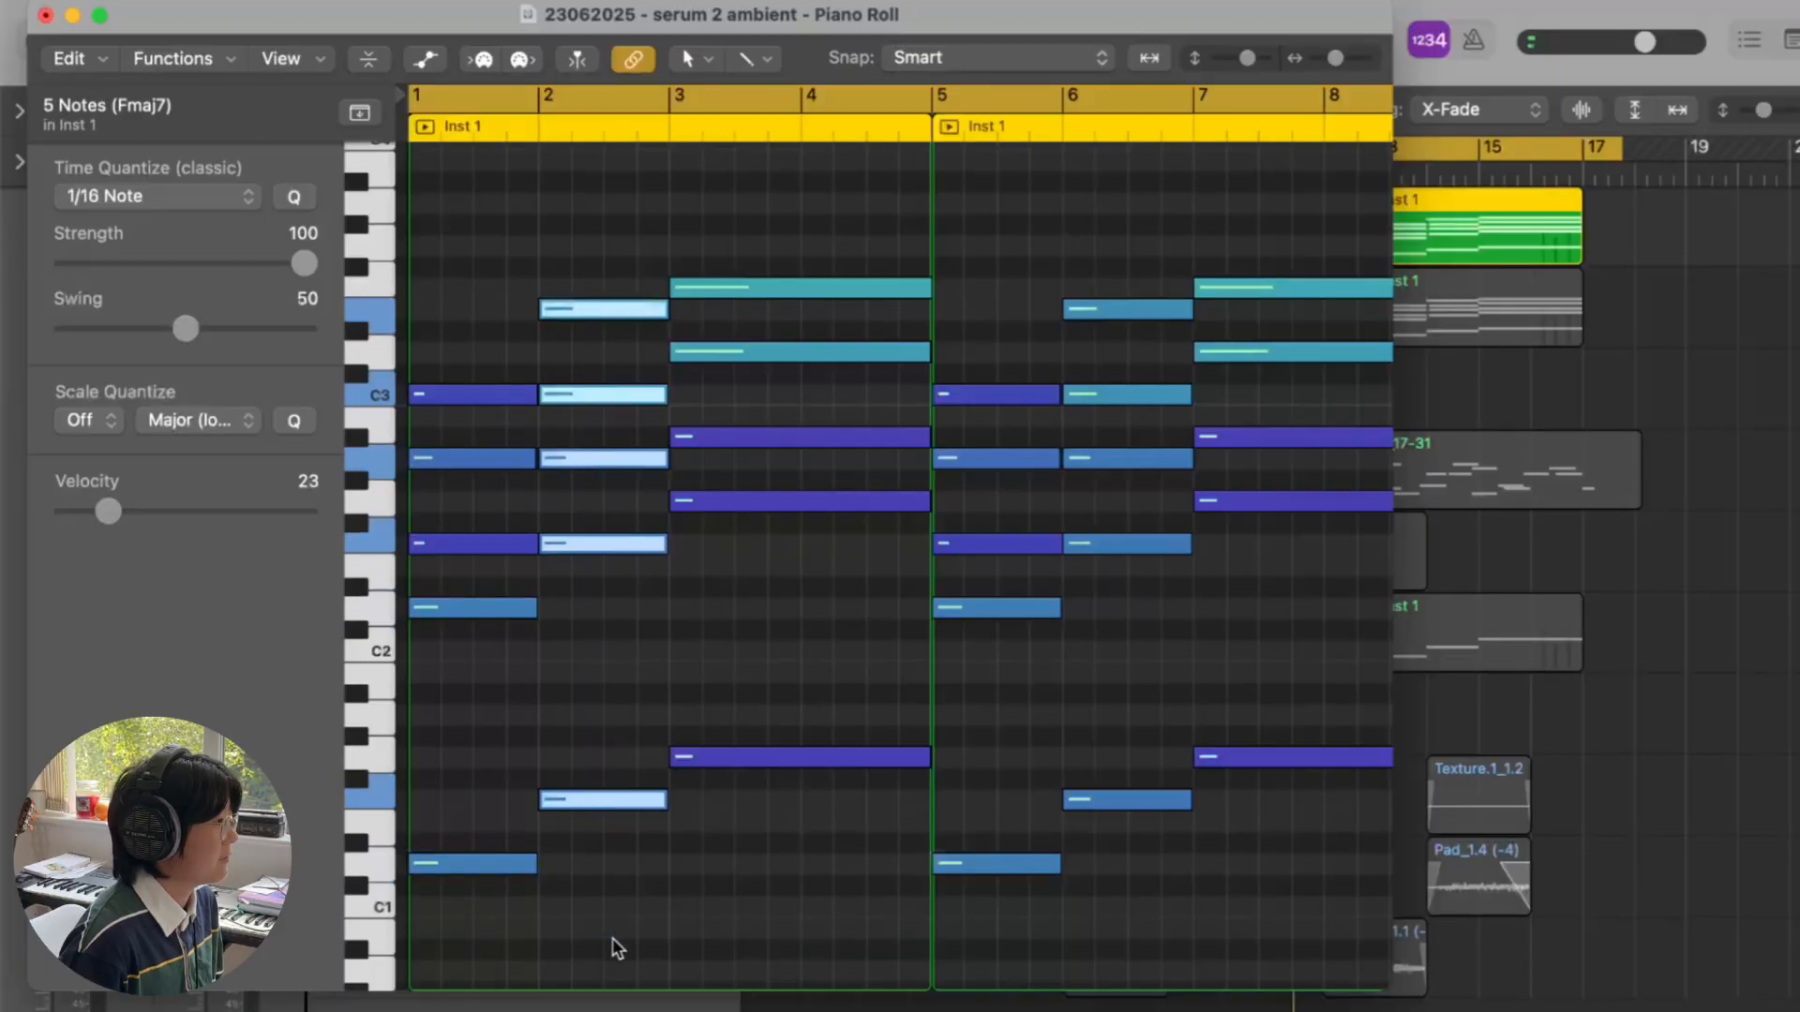
drag(815, 233, 816, 932)
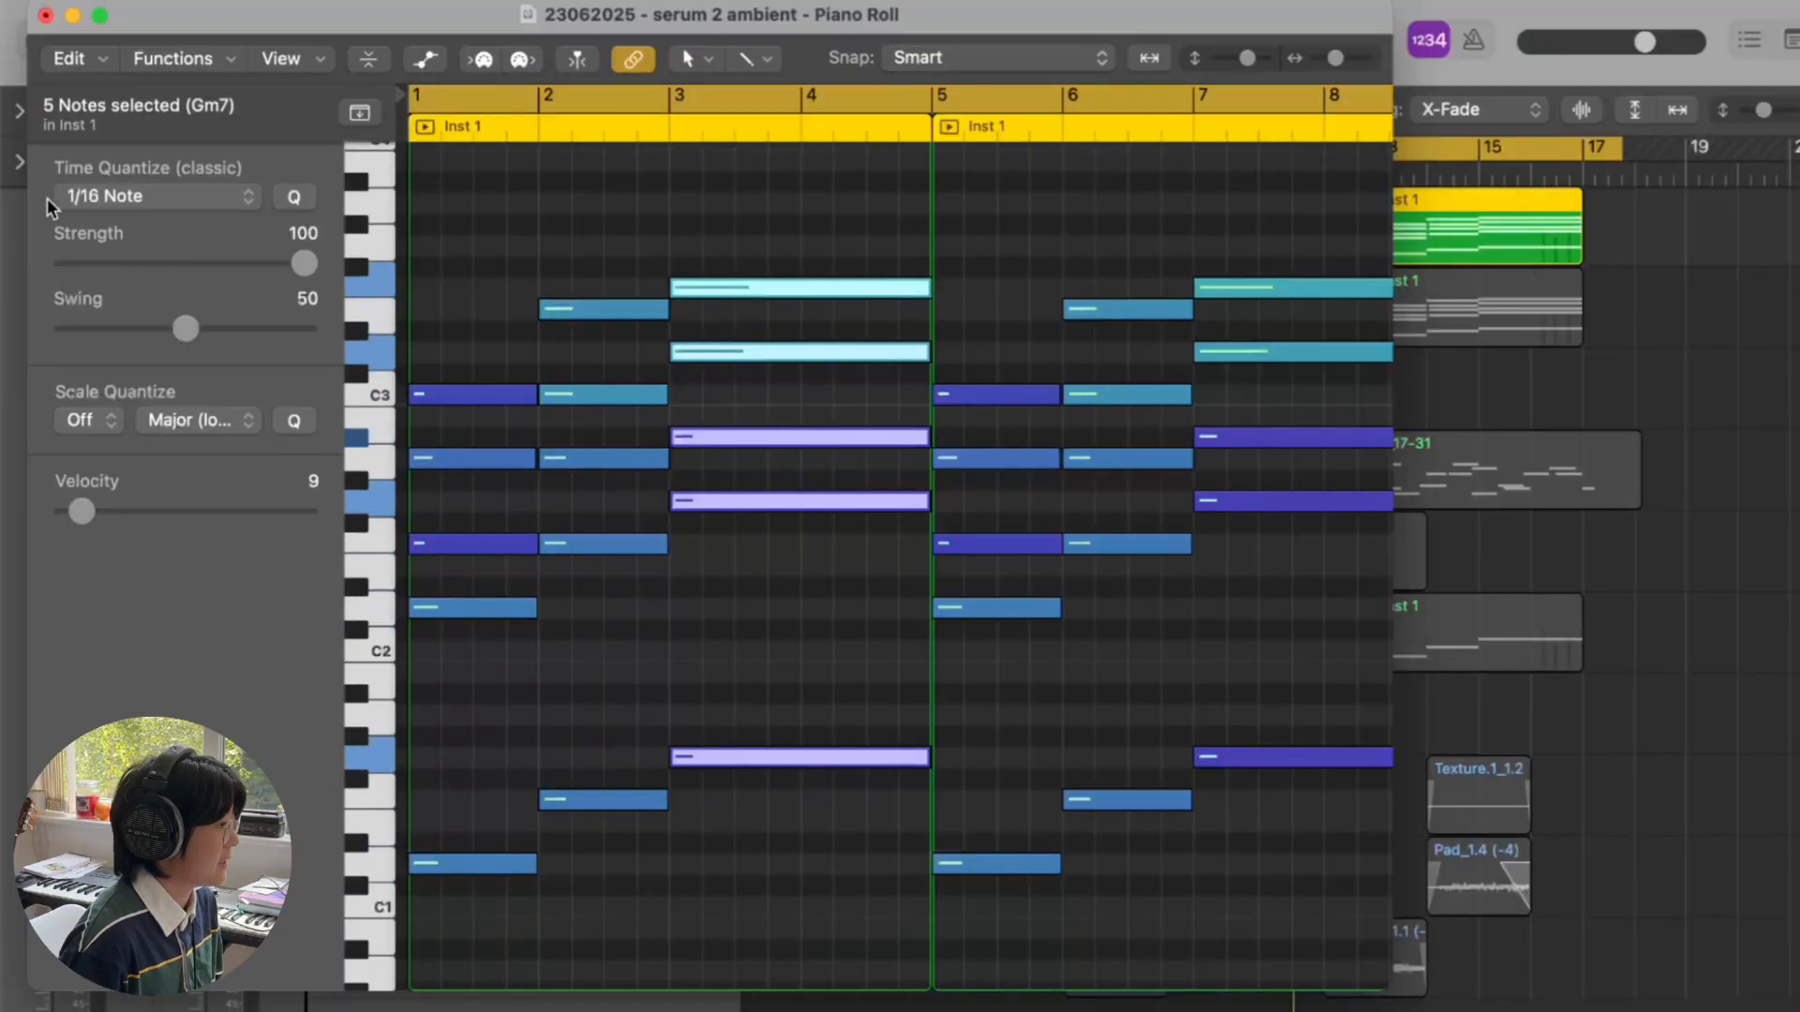
click(45, 15)
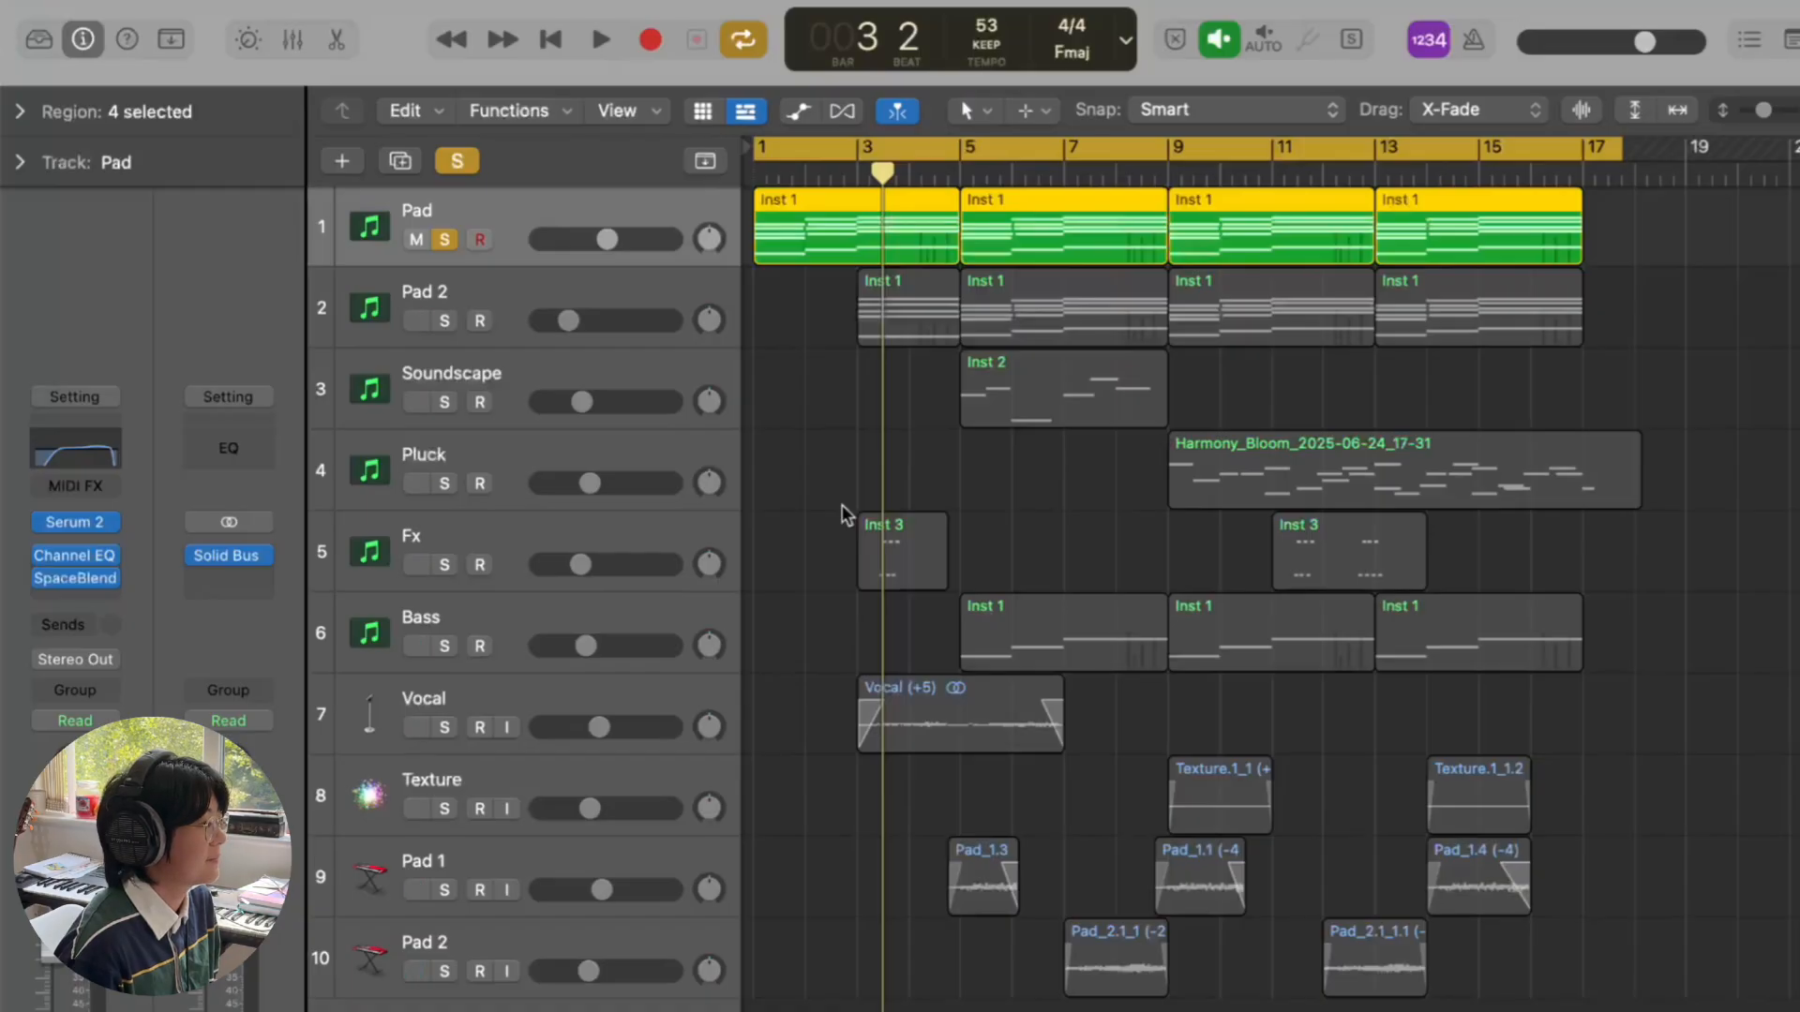
- Play the soloed Pad track from the start and stop at bar 4 beat 4
key(Return)
key(space)
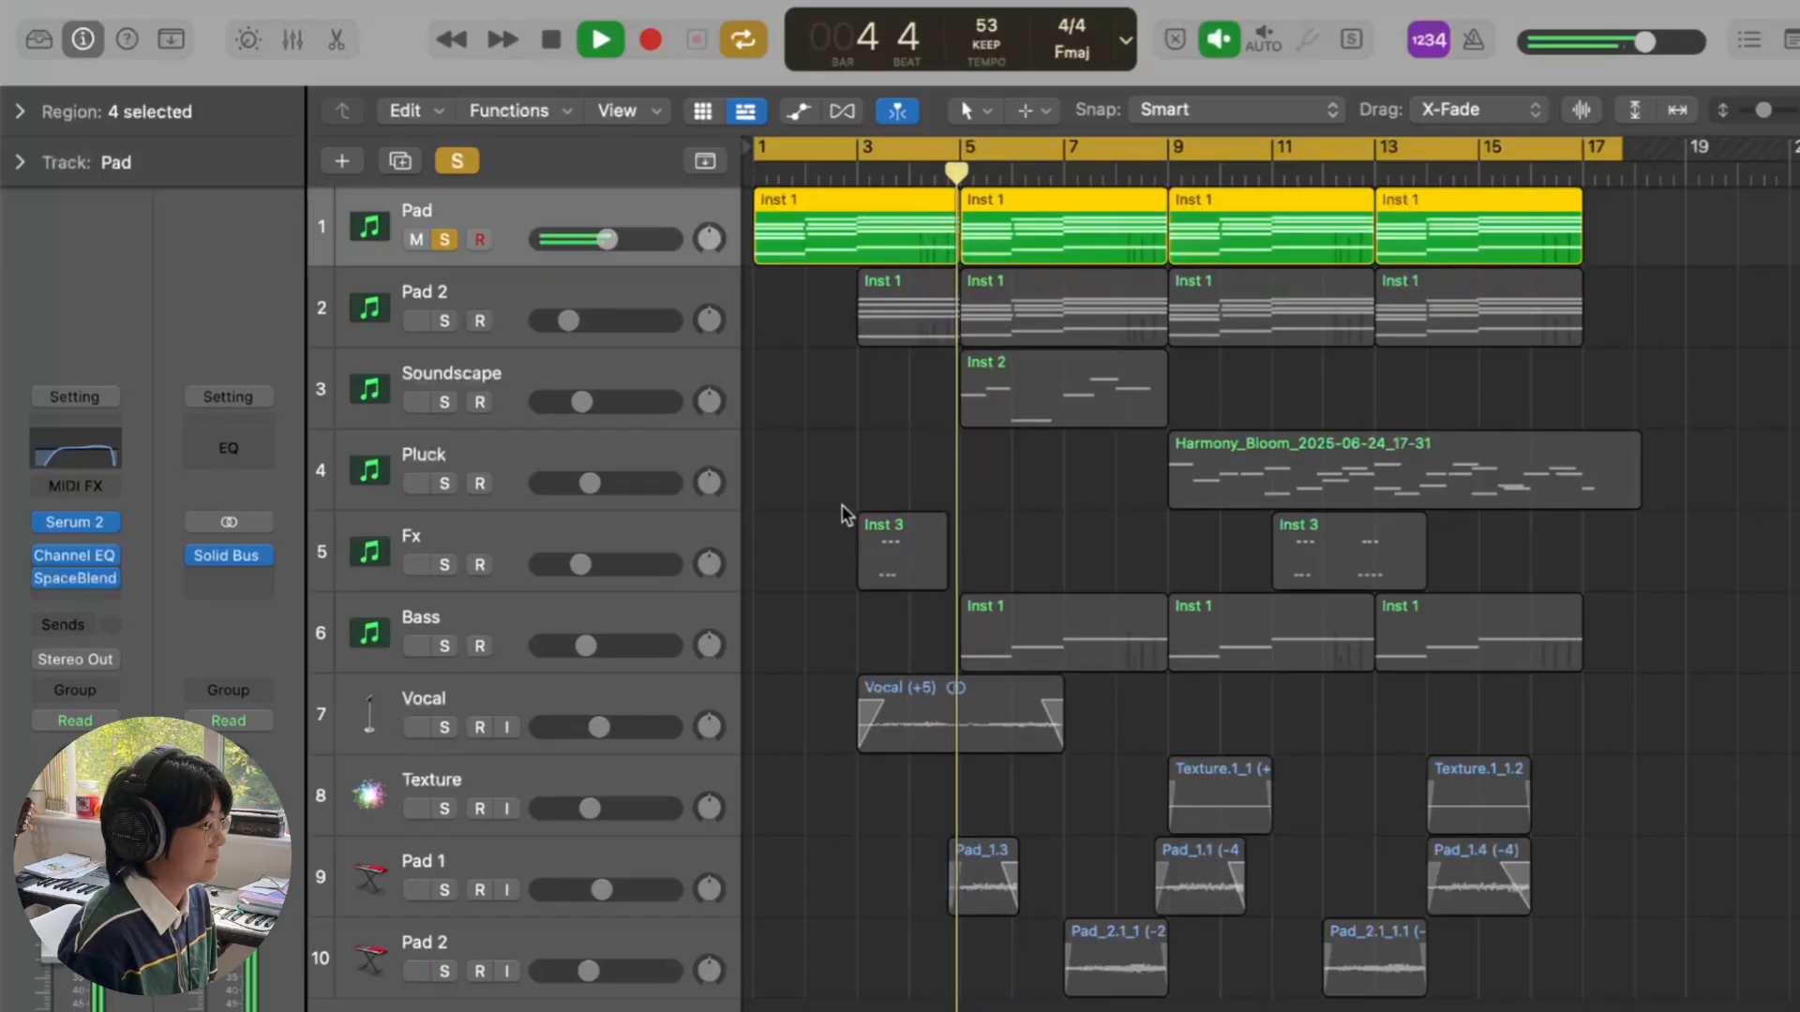
key(space)
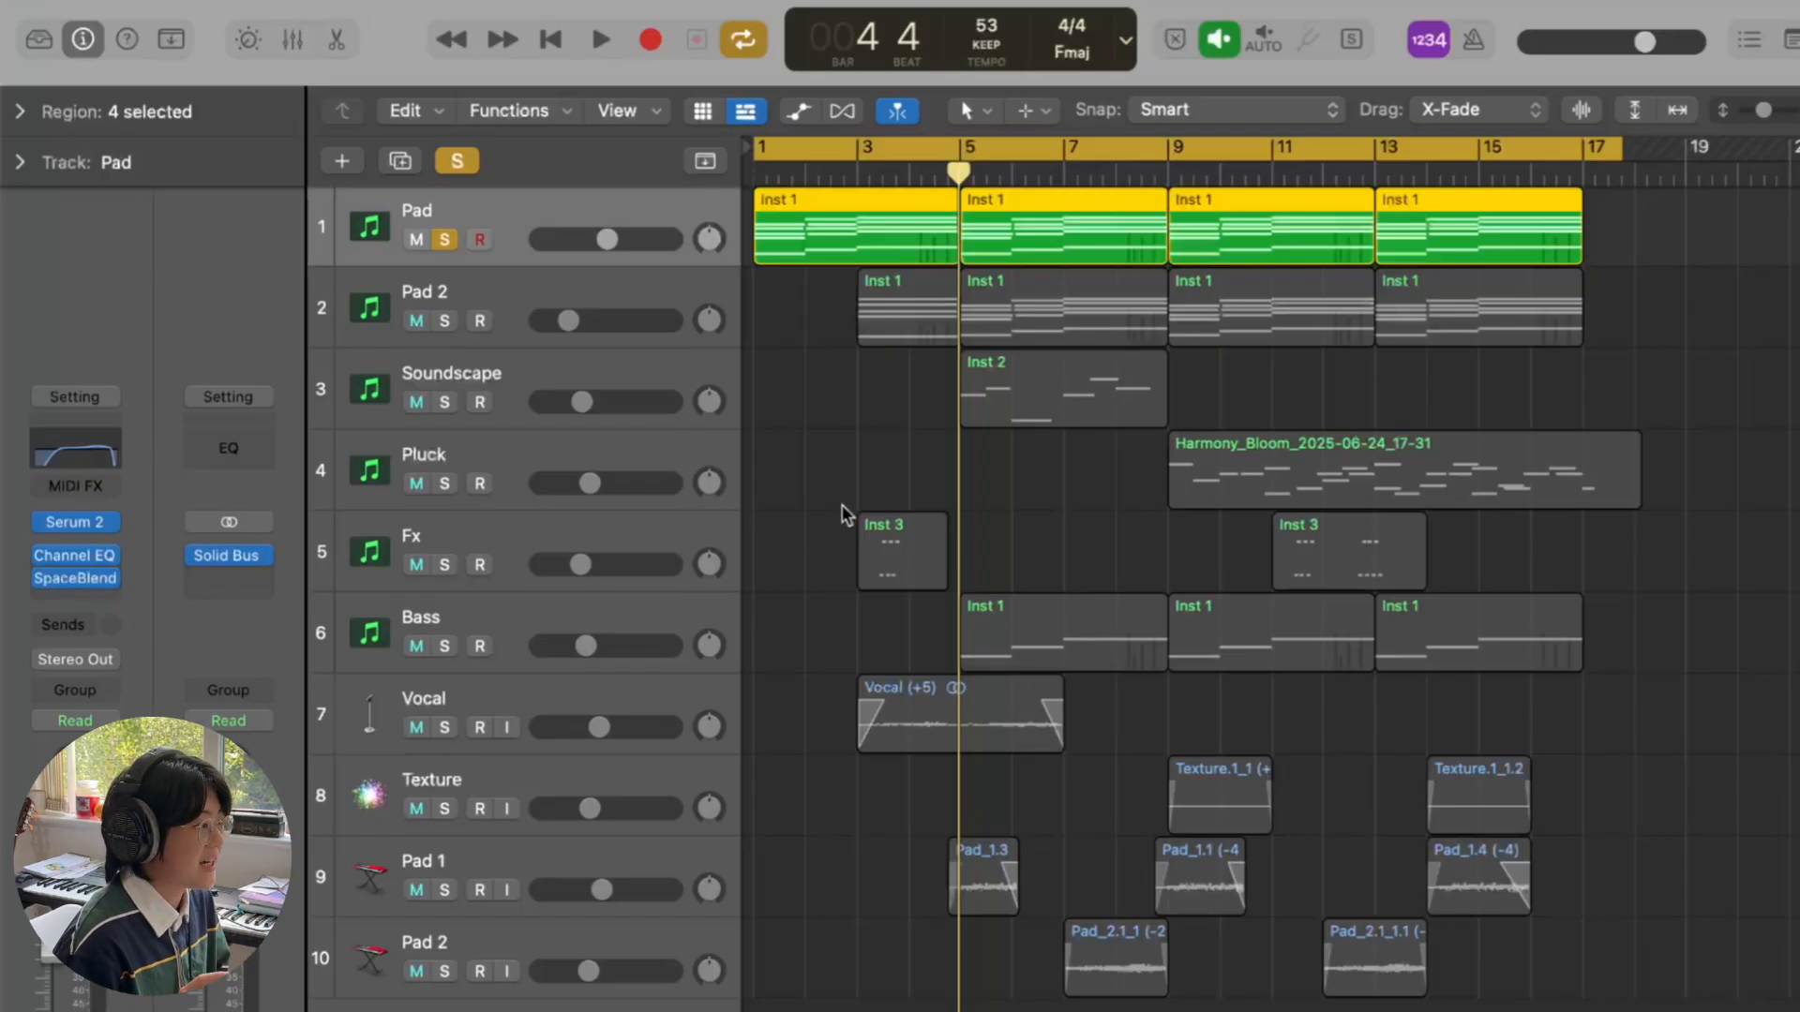
- Unsolo Pad, select Pad 2 and view its Serum 2, then turn off cycle looping
click(445, 241)
click(548, 288)
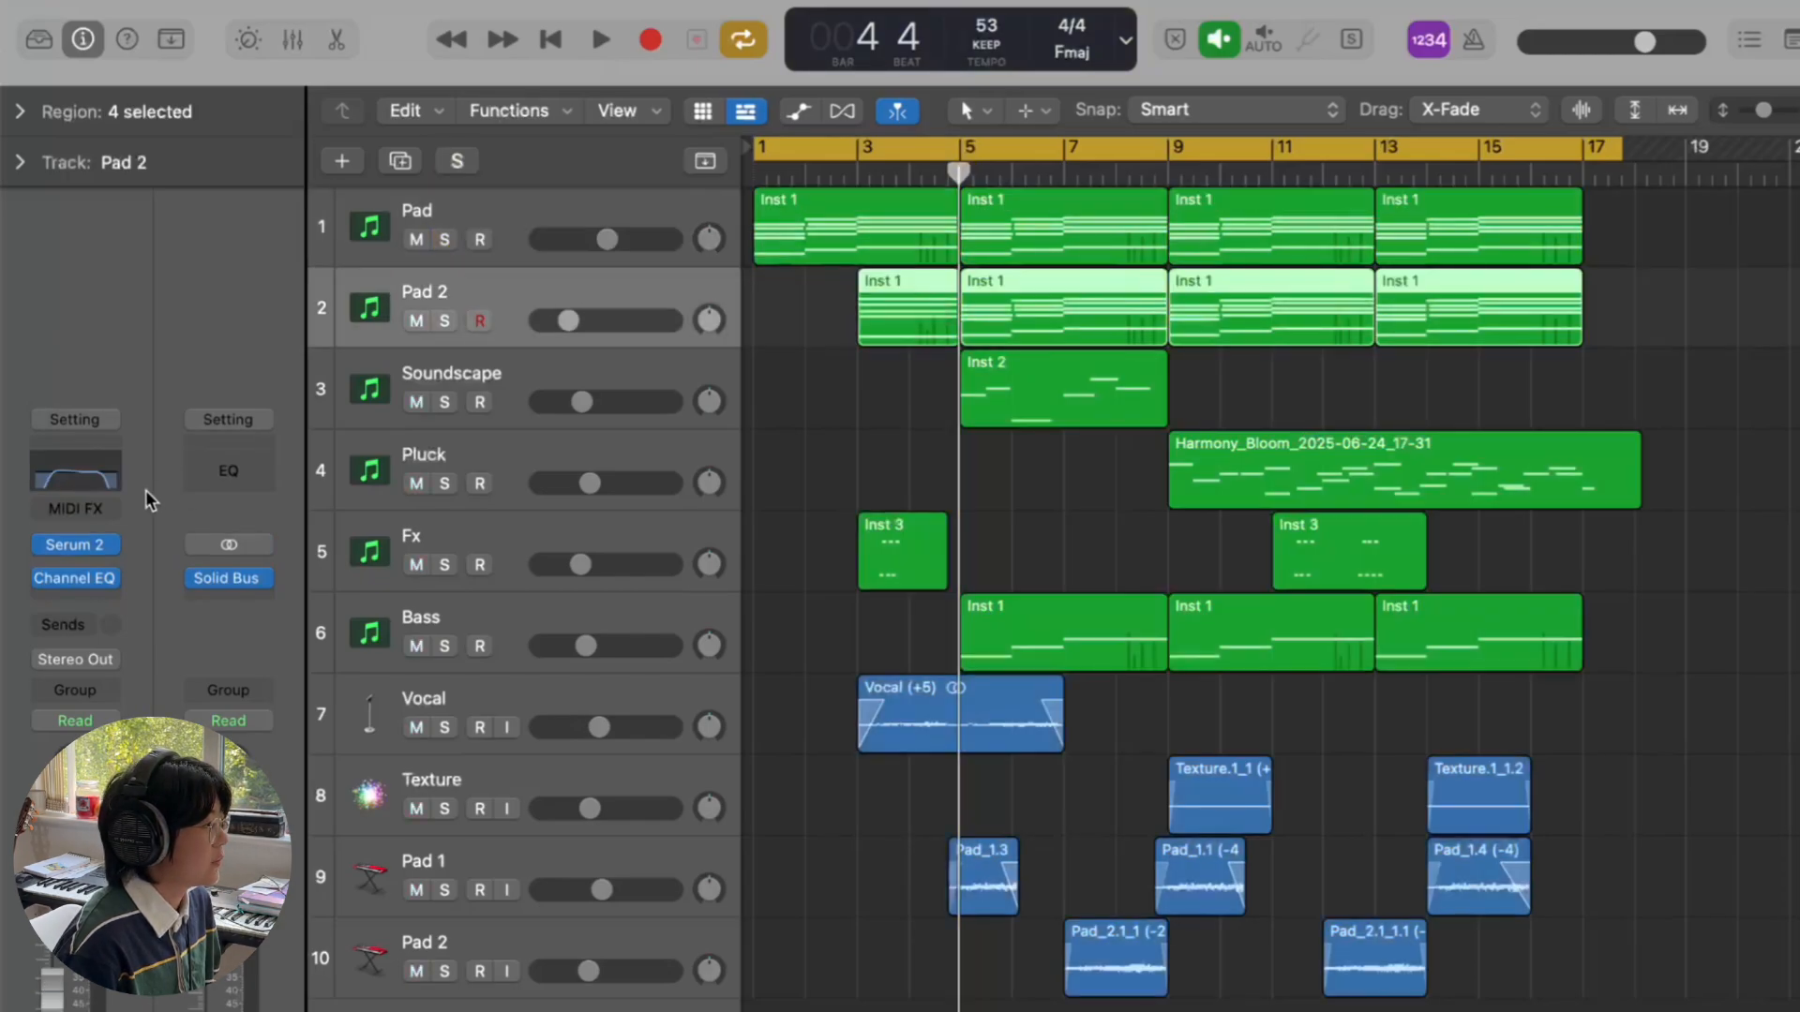
click(75, 545)
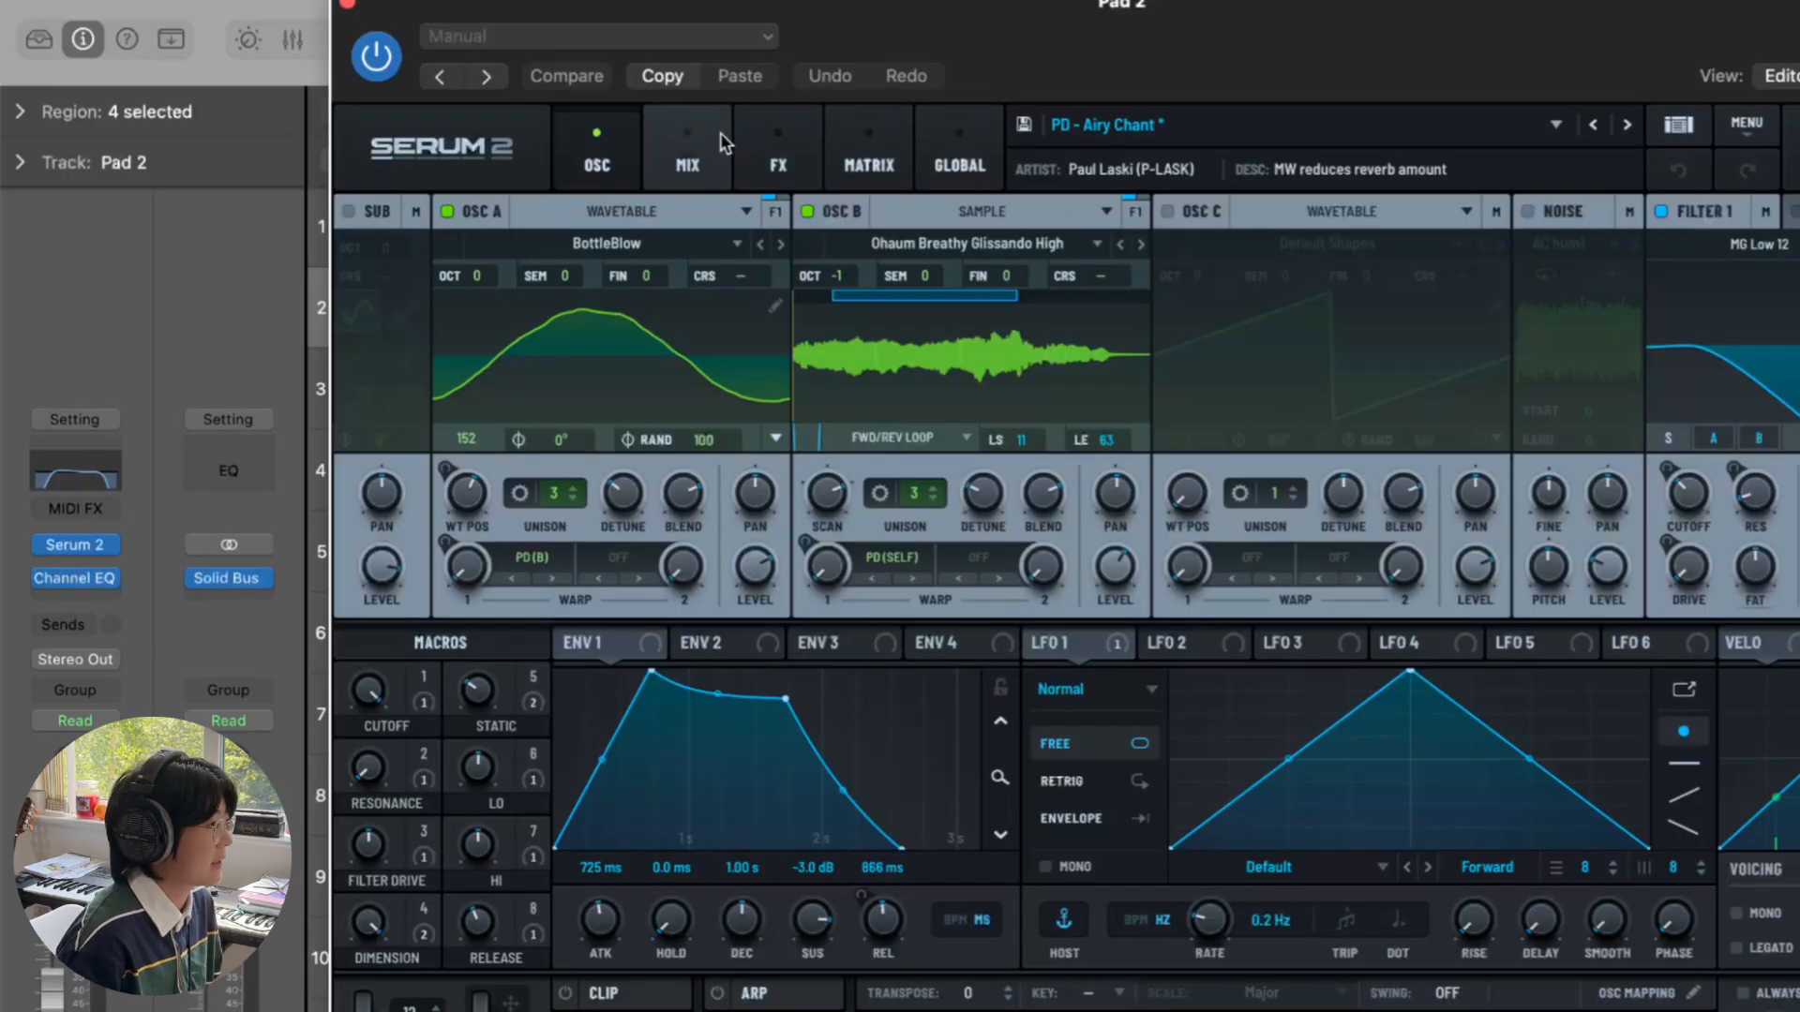
click(348, 4)
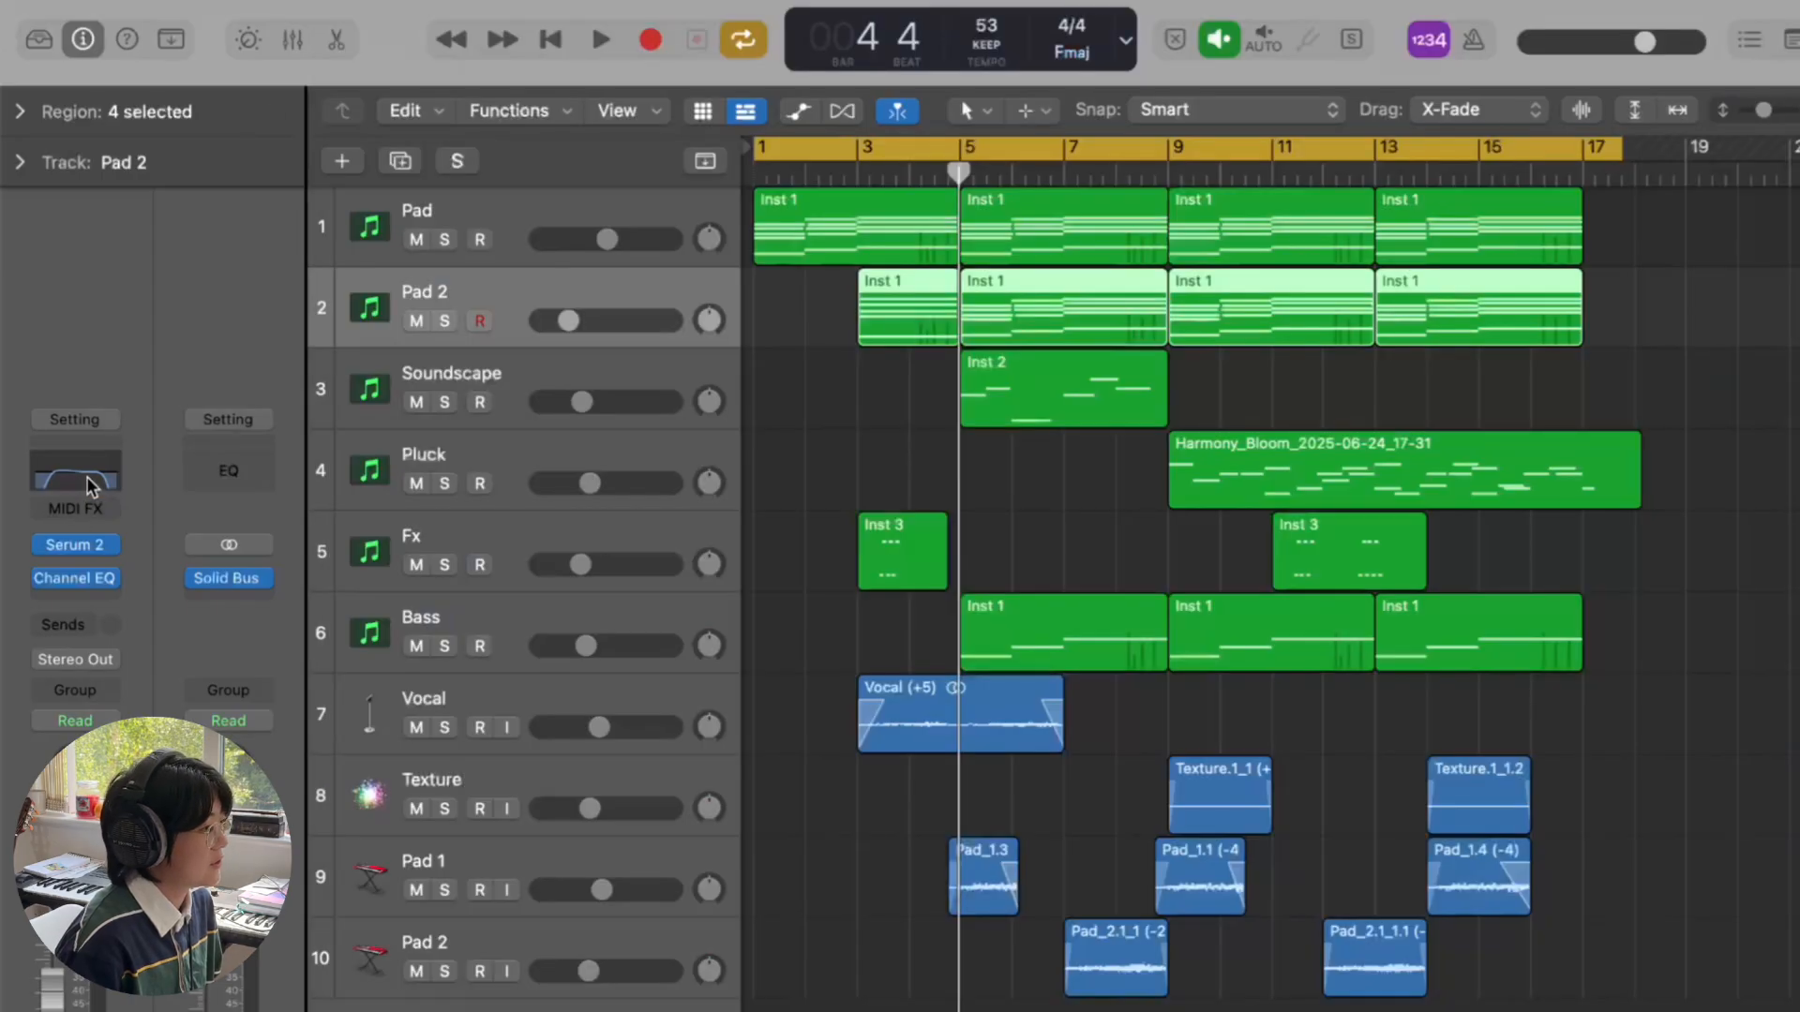
click(972, 148)
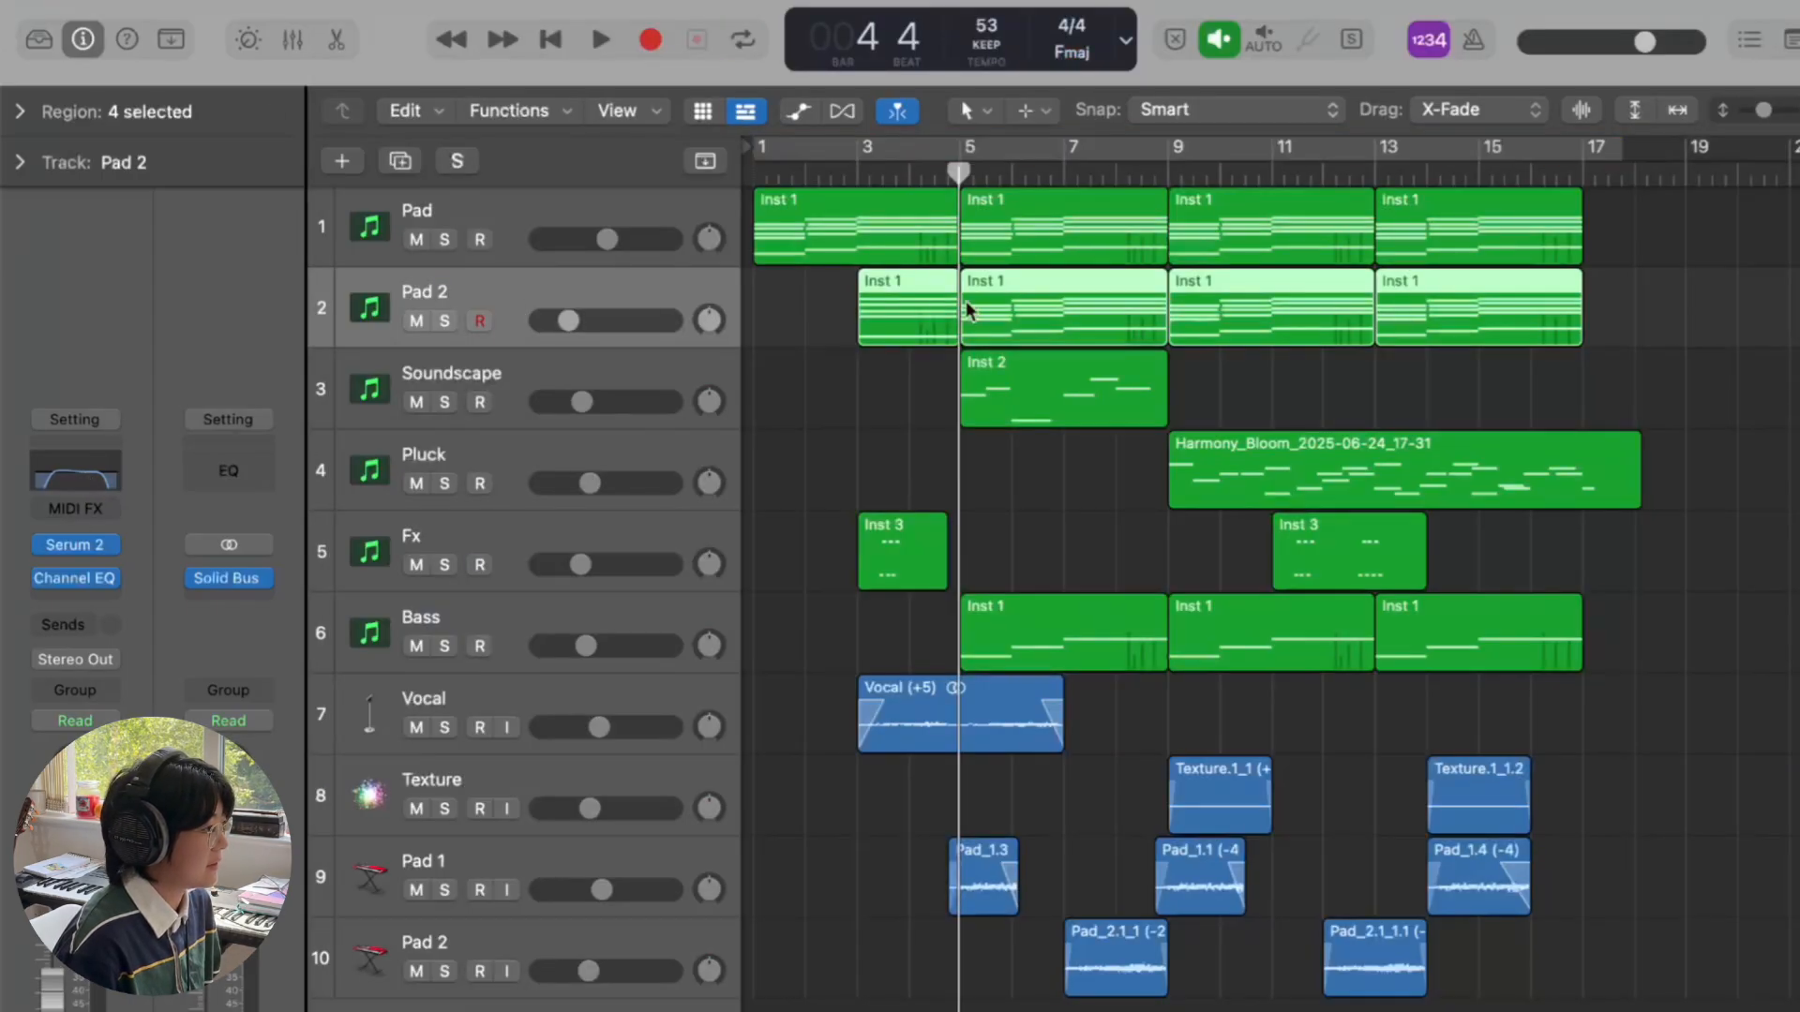
- Play Pad 2 soloed alone, then soloed with Pad, stopping at bar 8 beat 4
click(445, 321)
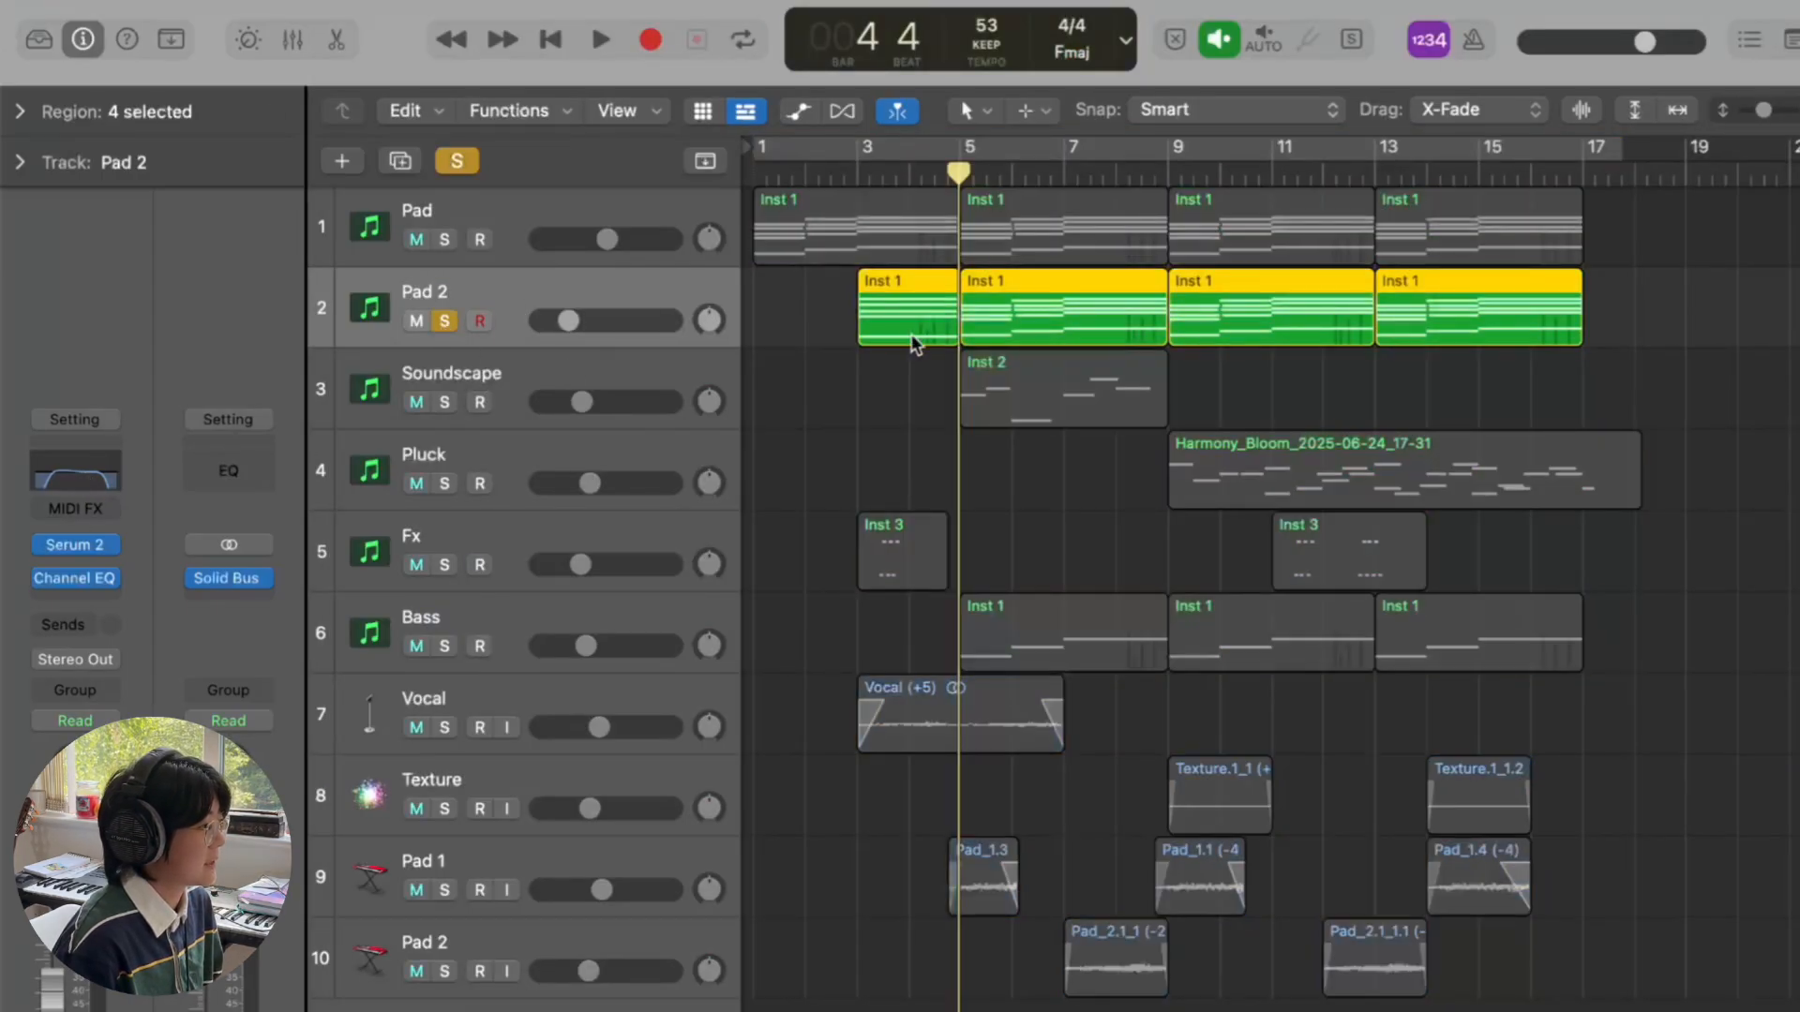
key(space)
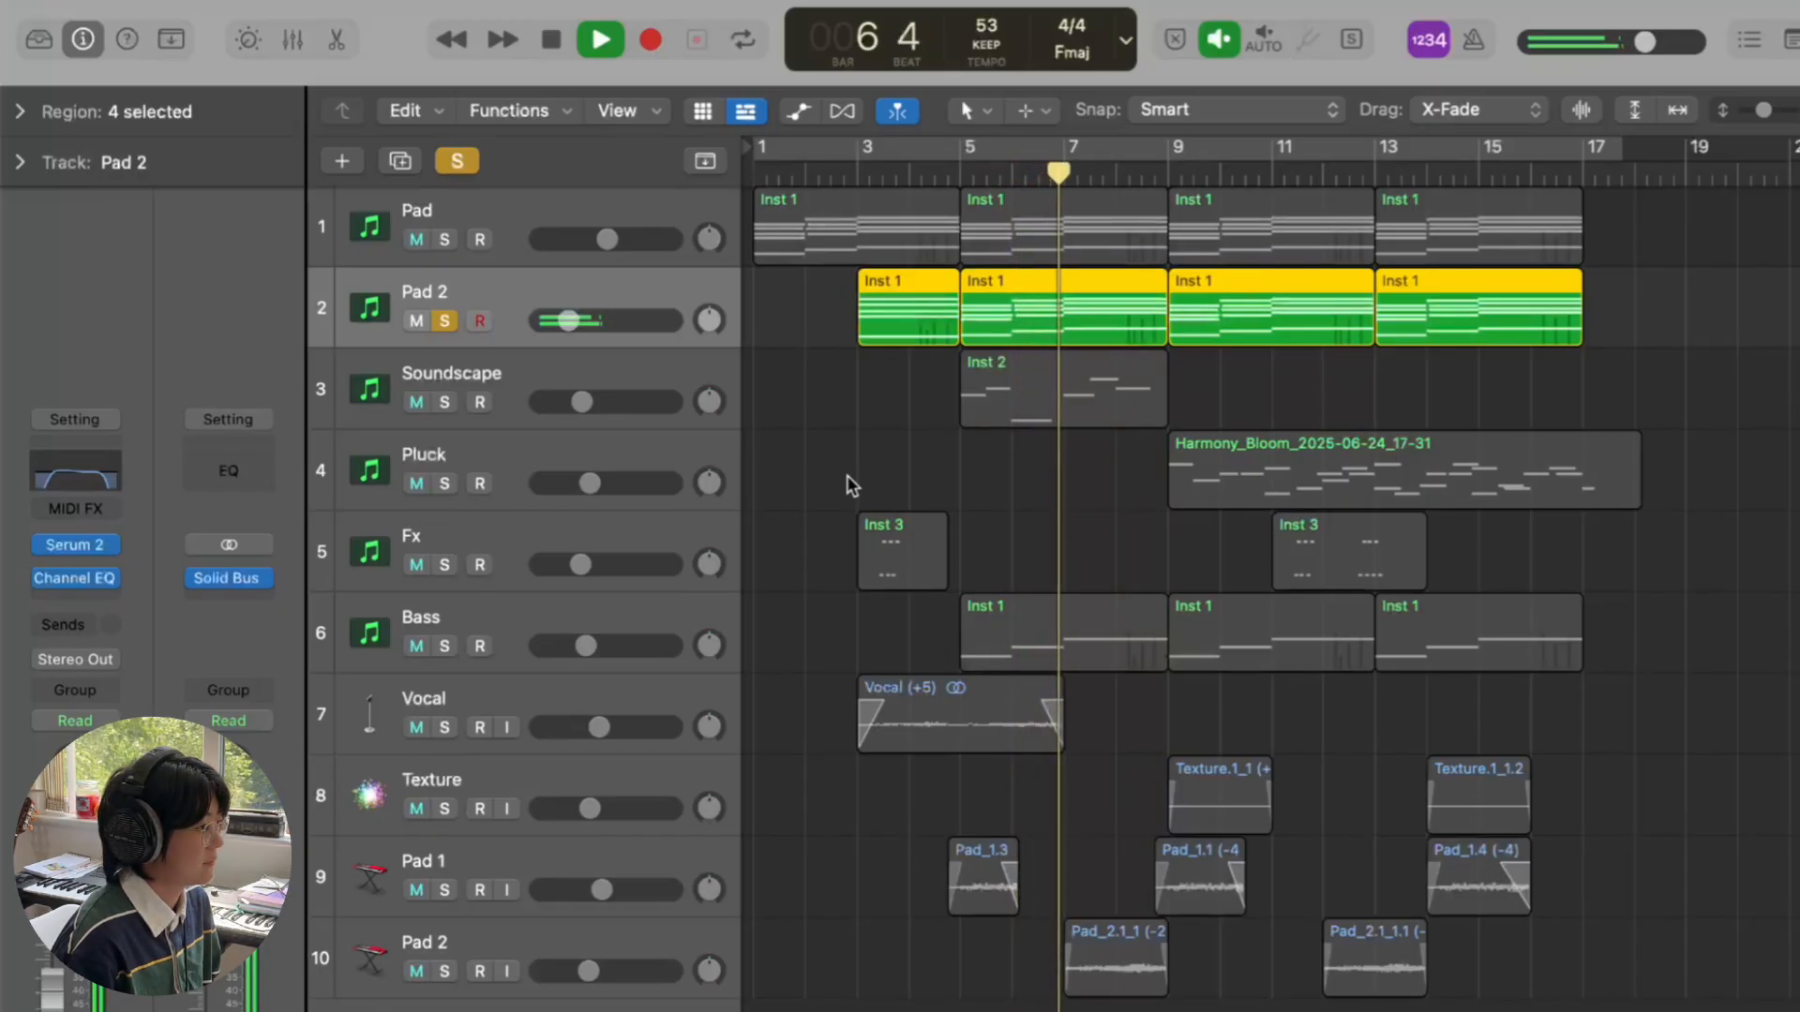
key(space)
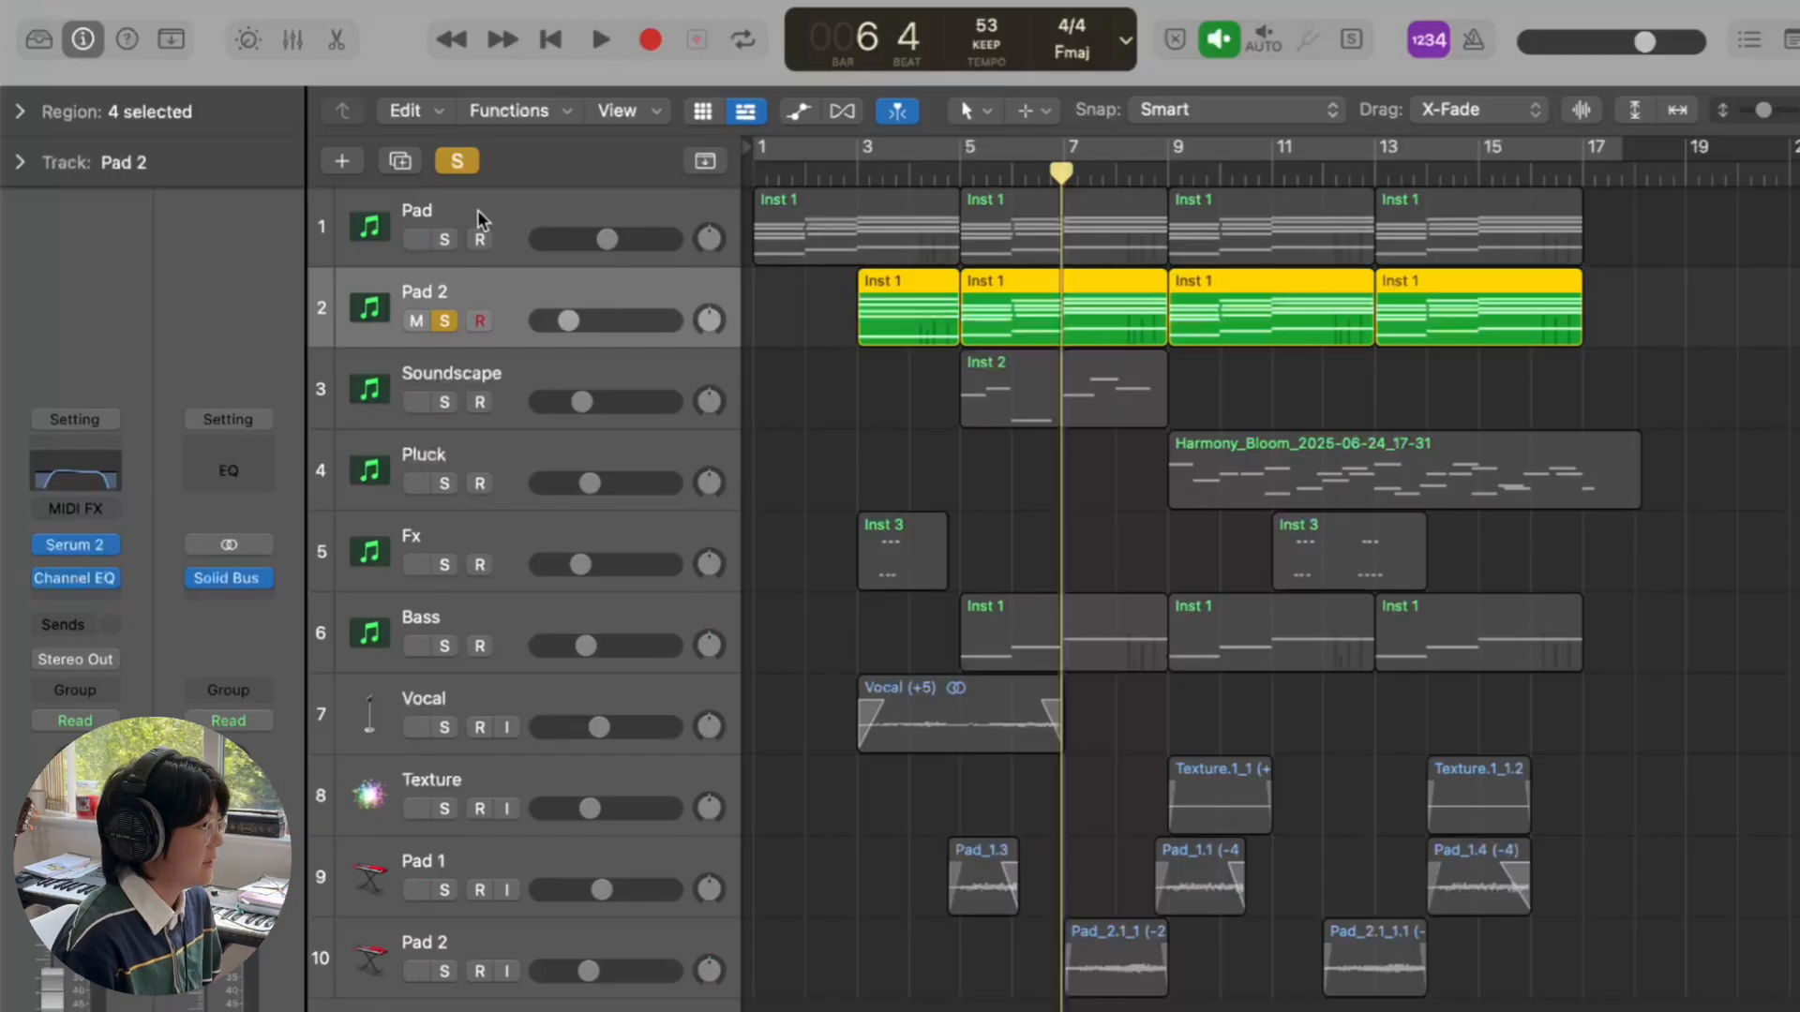
click(444, 240)
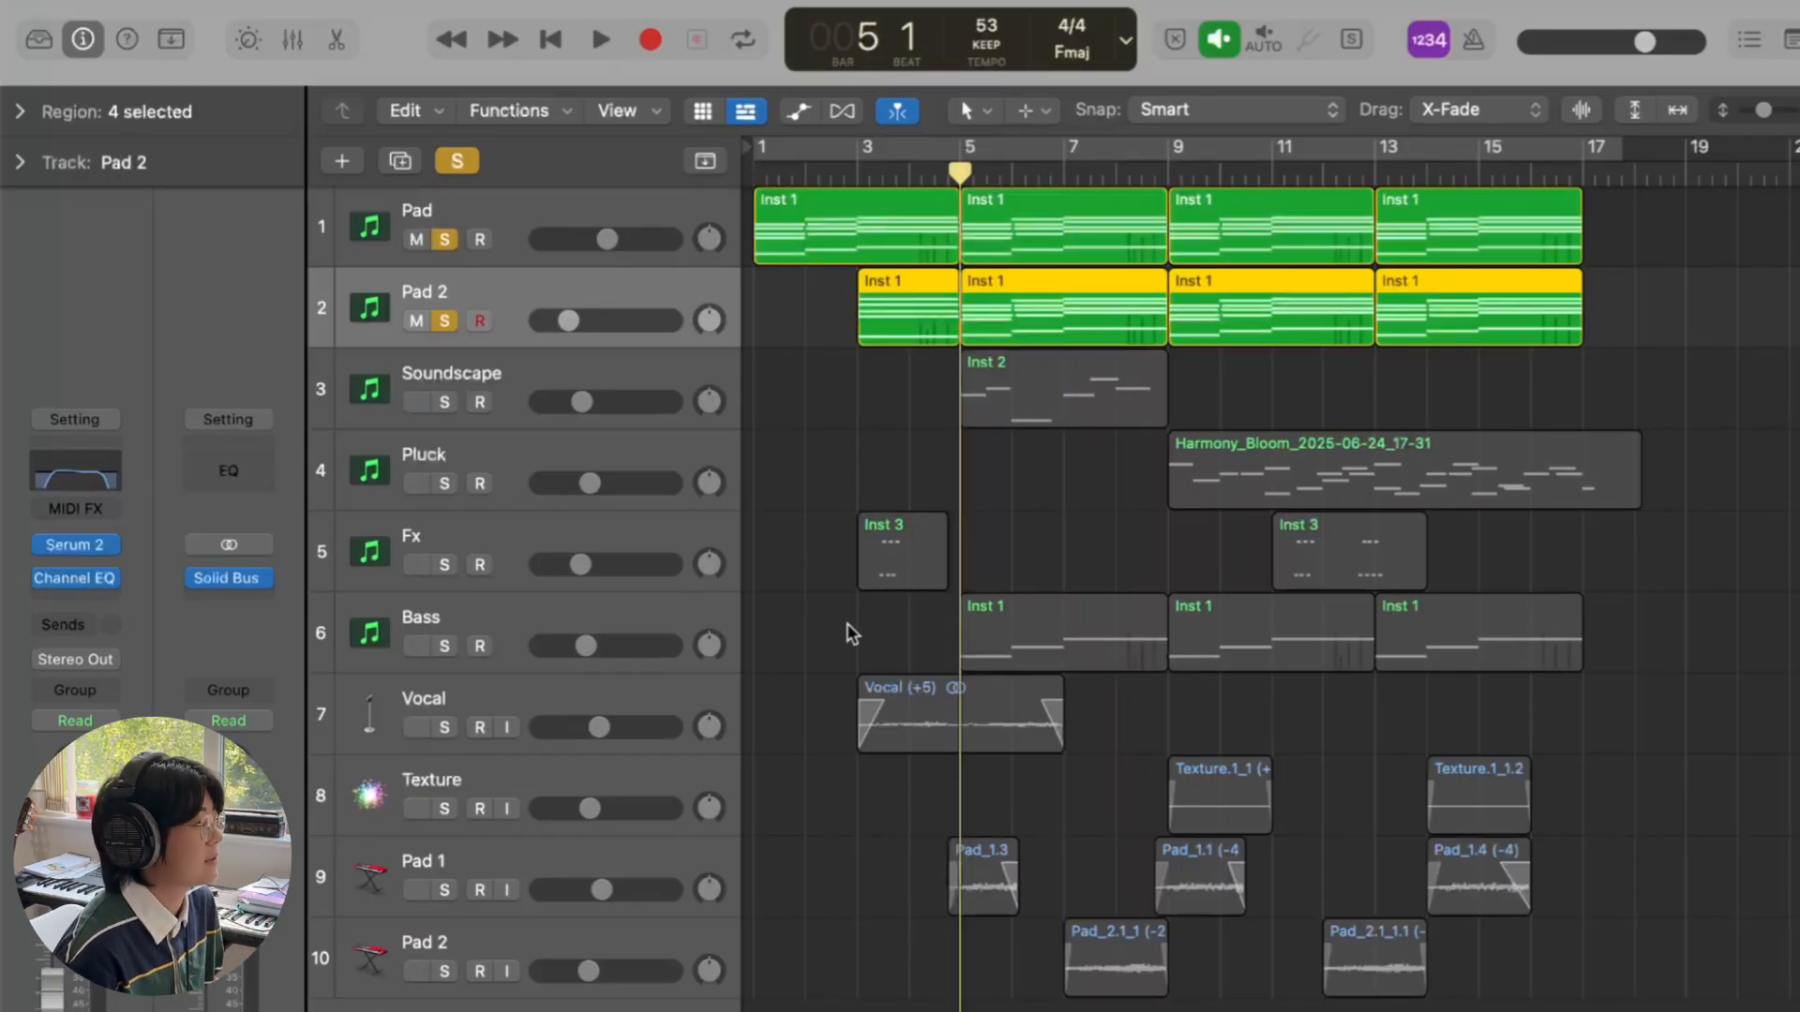
key(space)
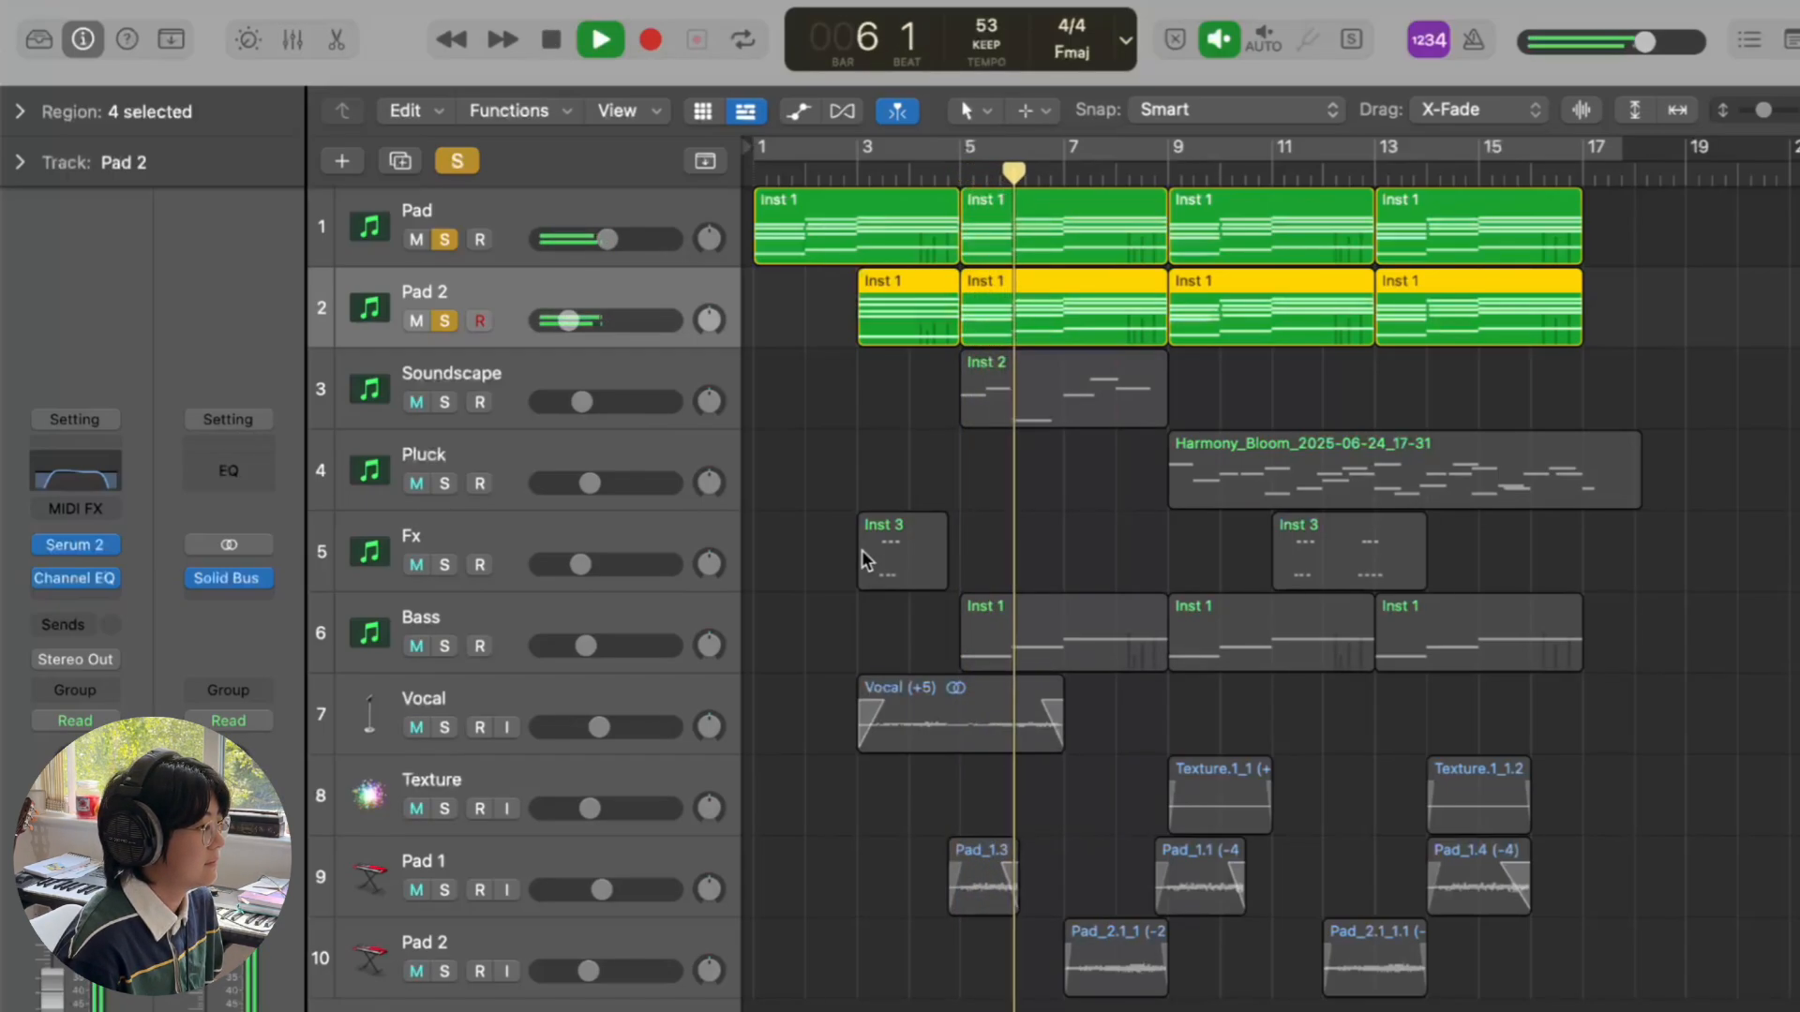
click(445, 319)
click(444, 320)
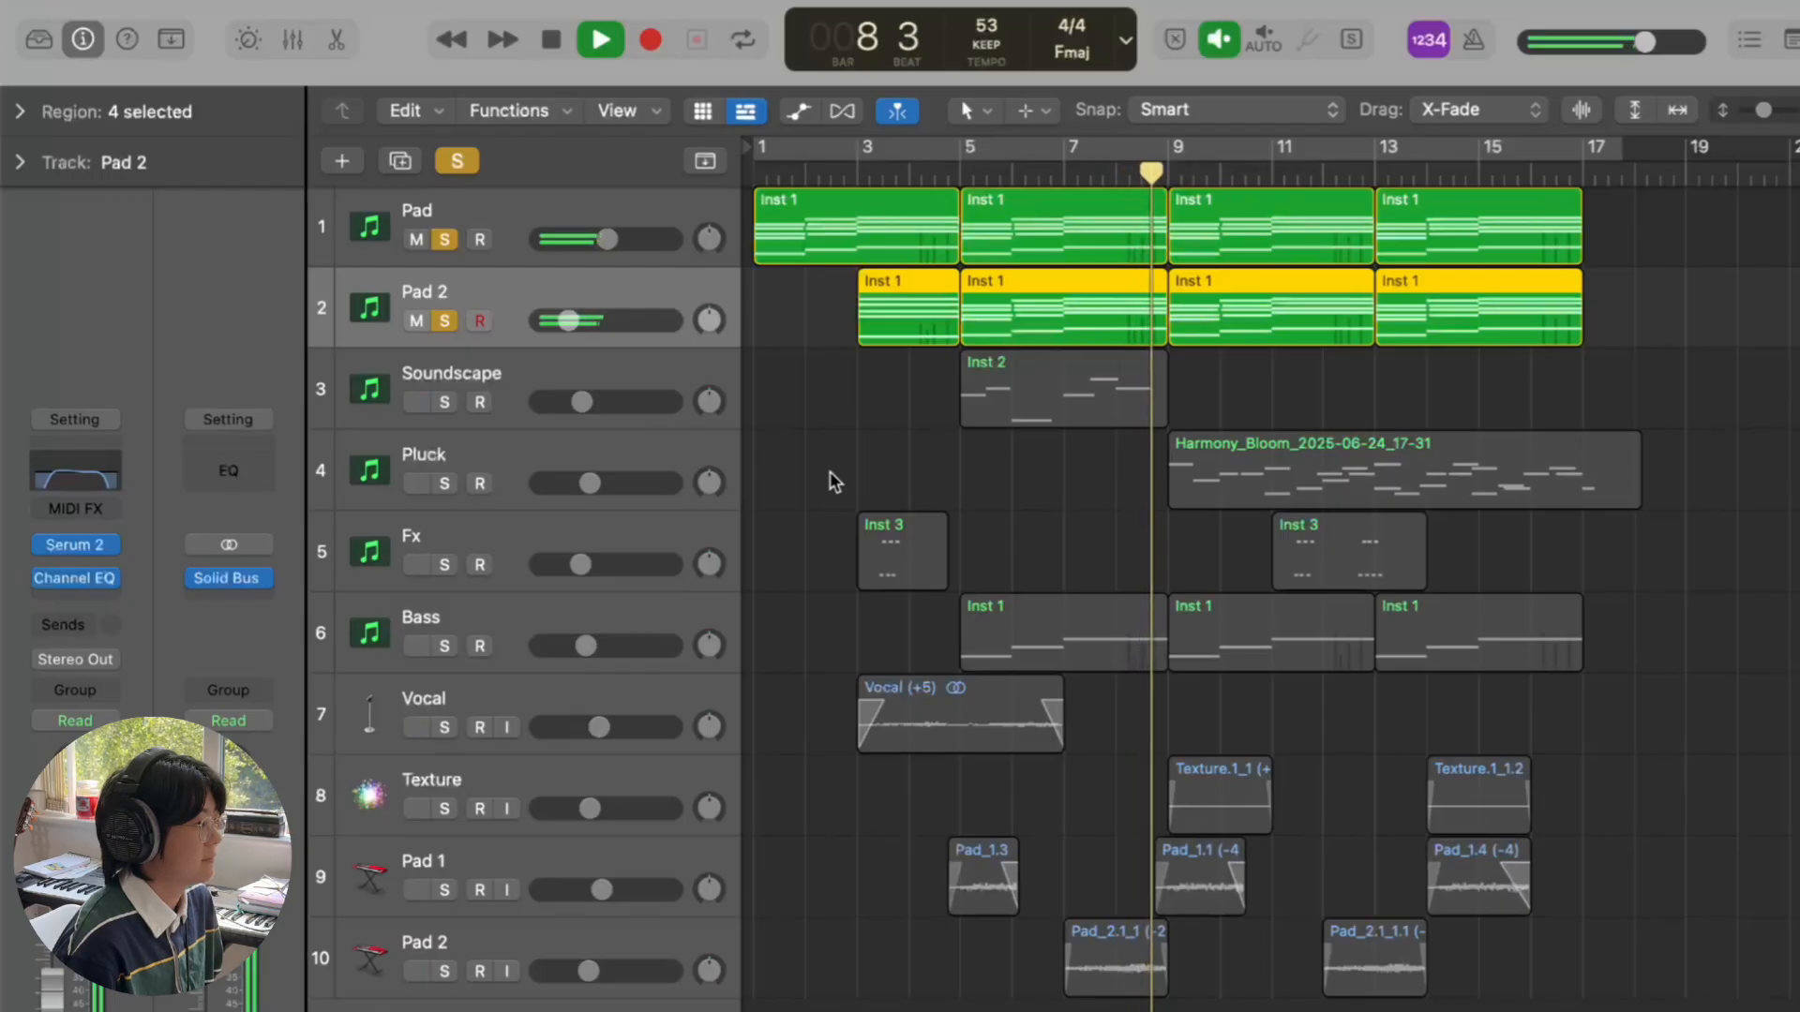
key(space)
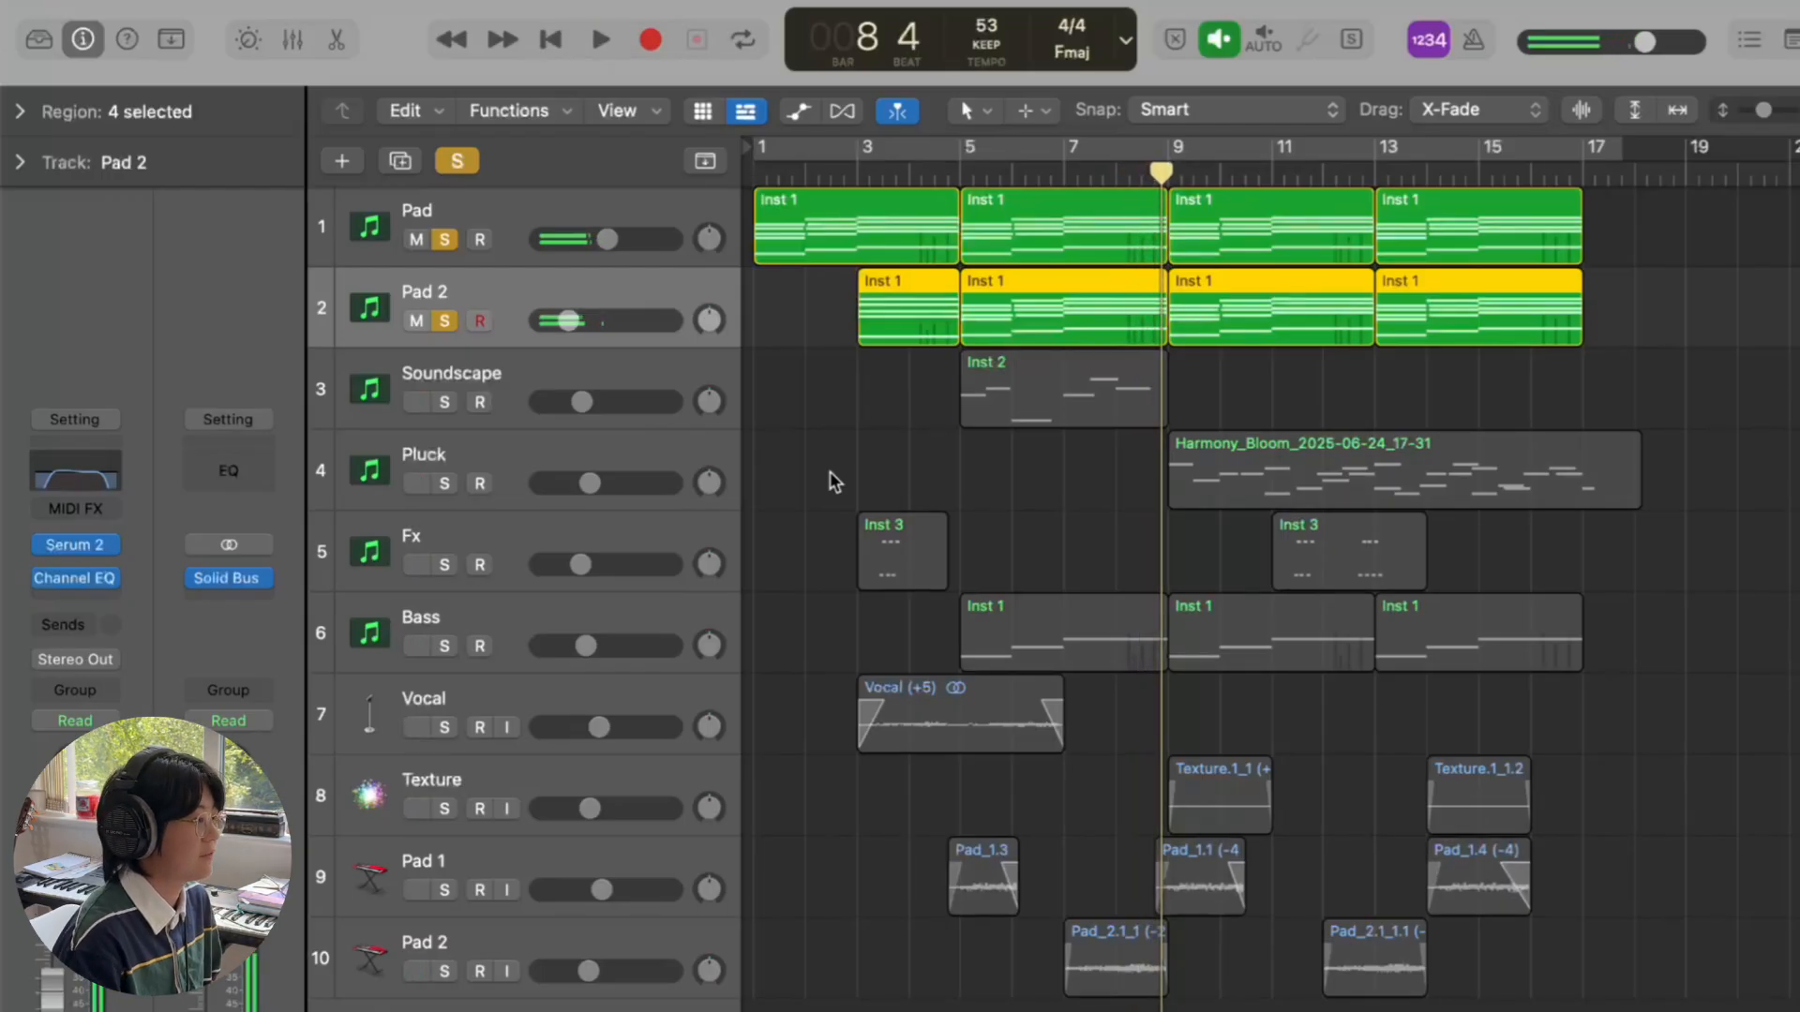
click(472, 164)
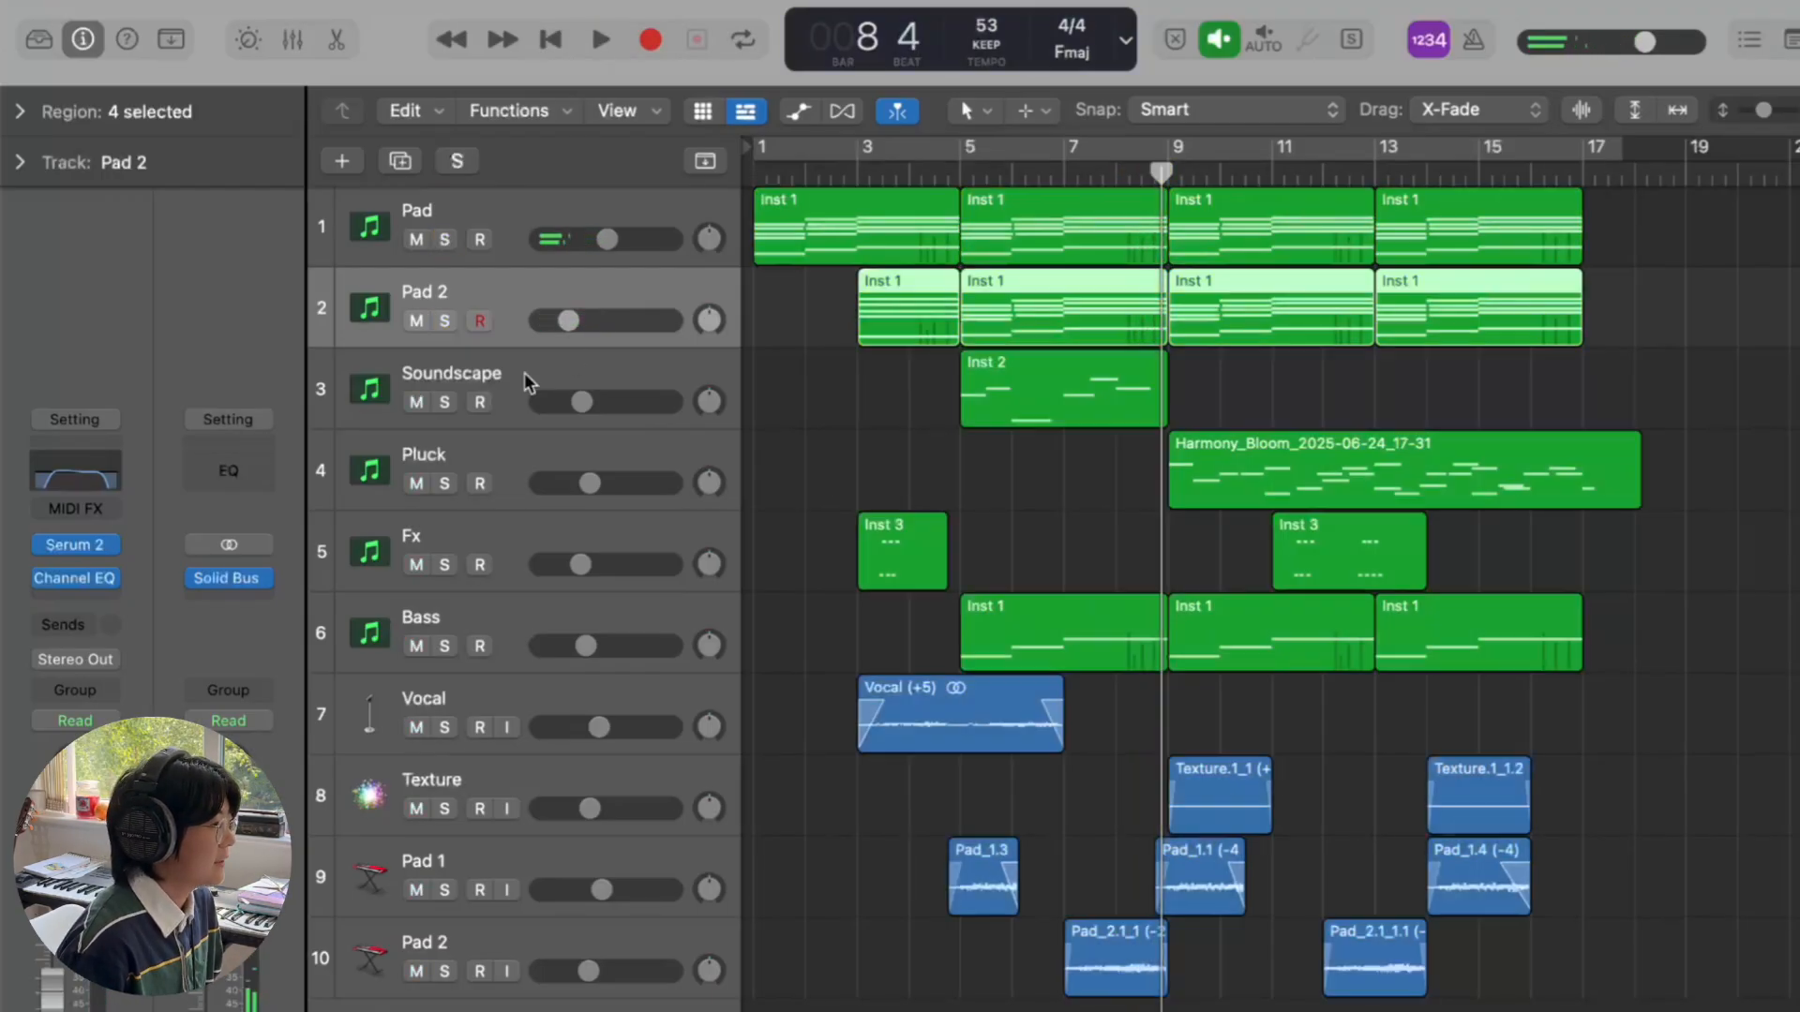
click(525, 373)
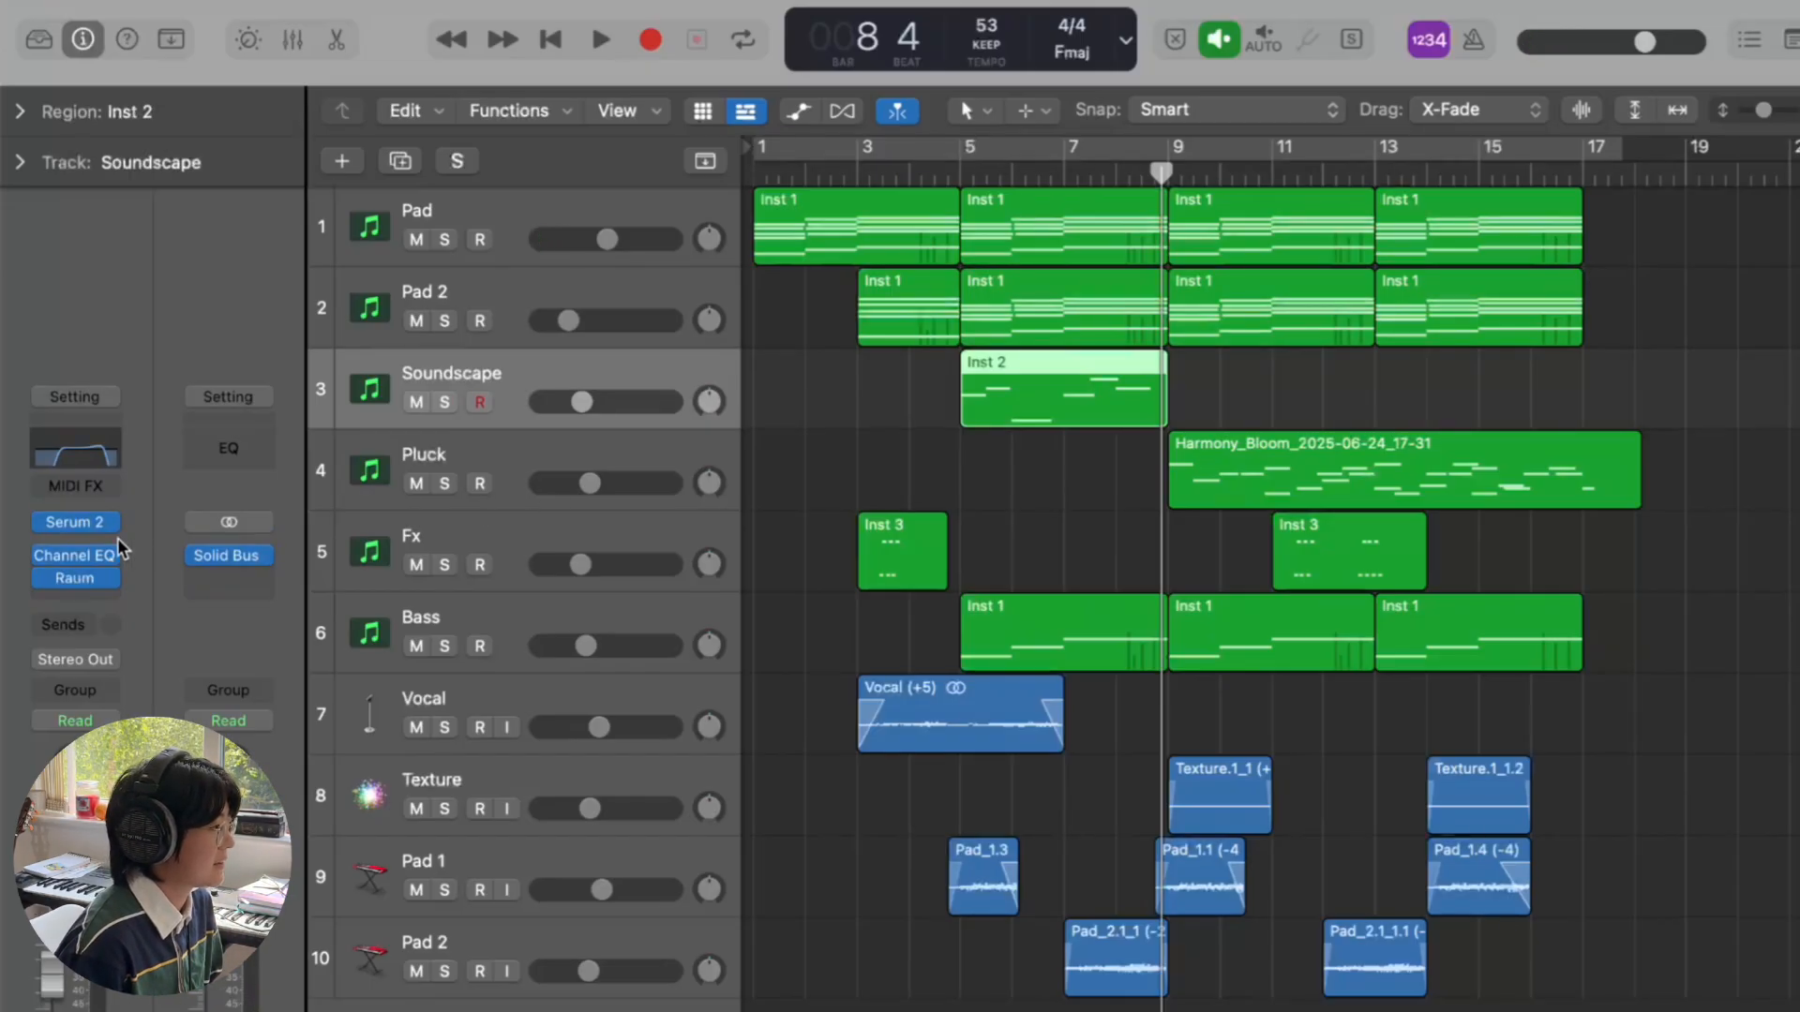
click(77, 522)
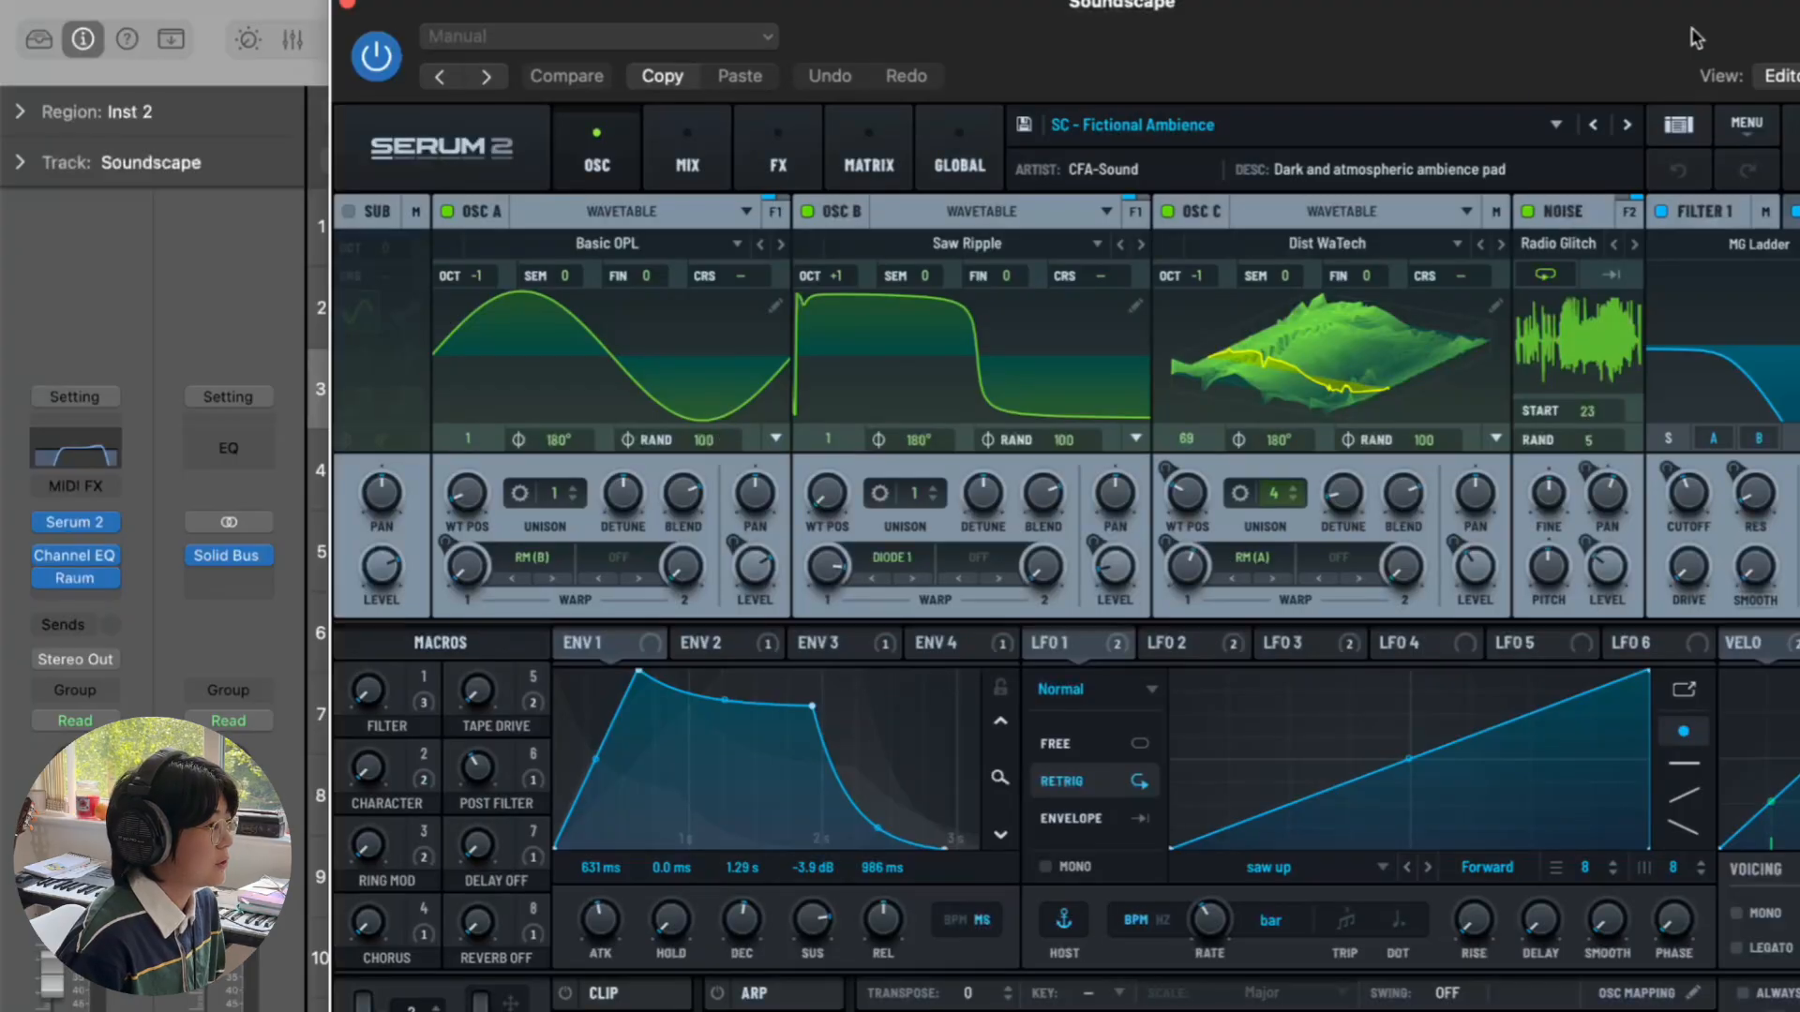
click(1678, 124)
scroll(464, 542, down, 5)
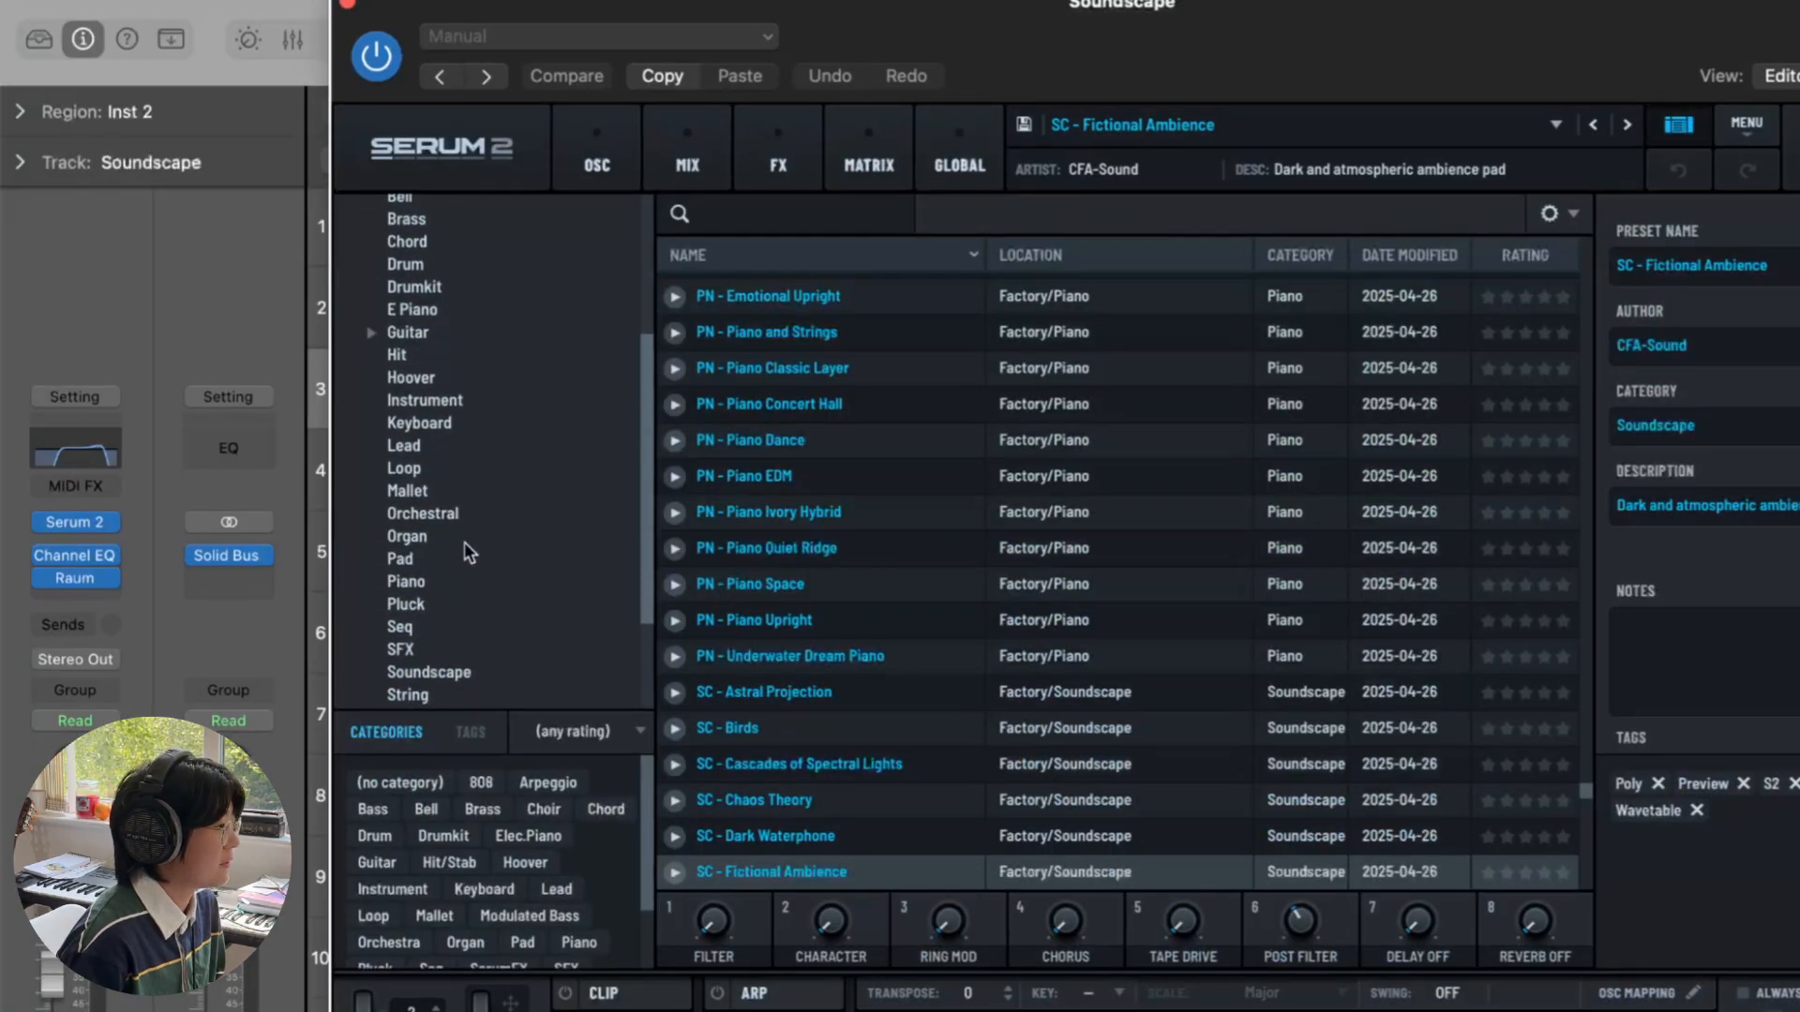
scroll(464, 542, down, 4)
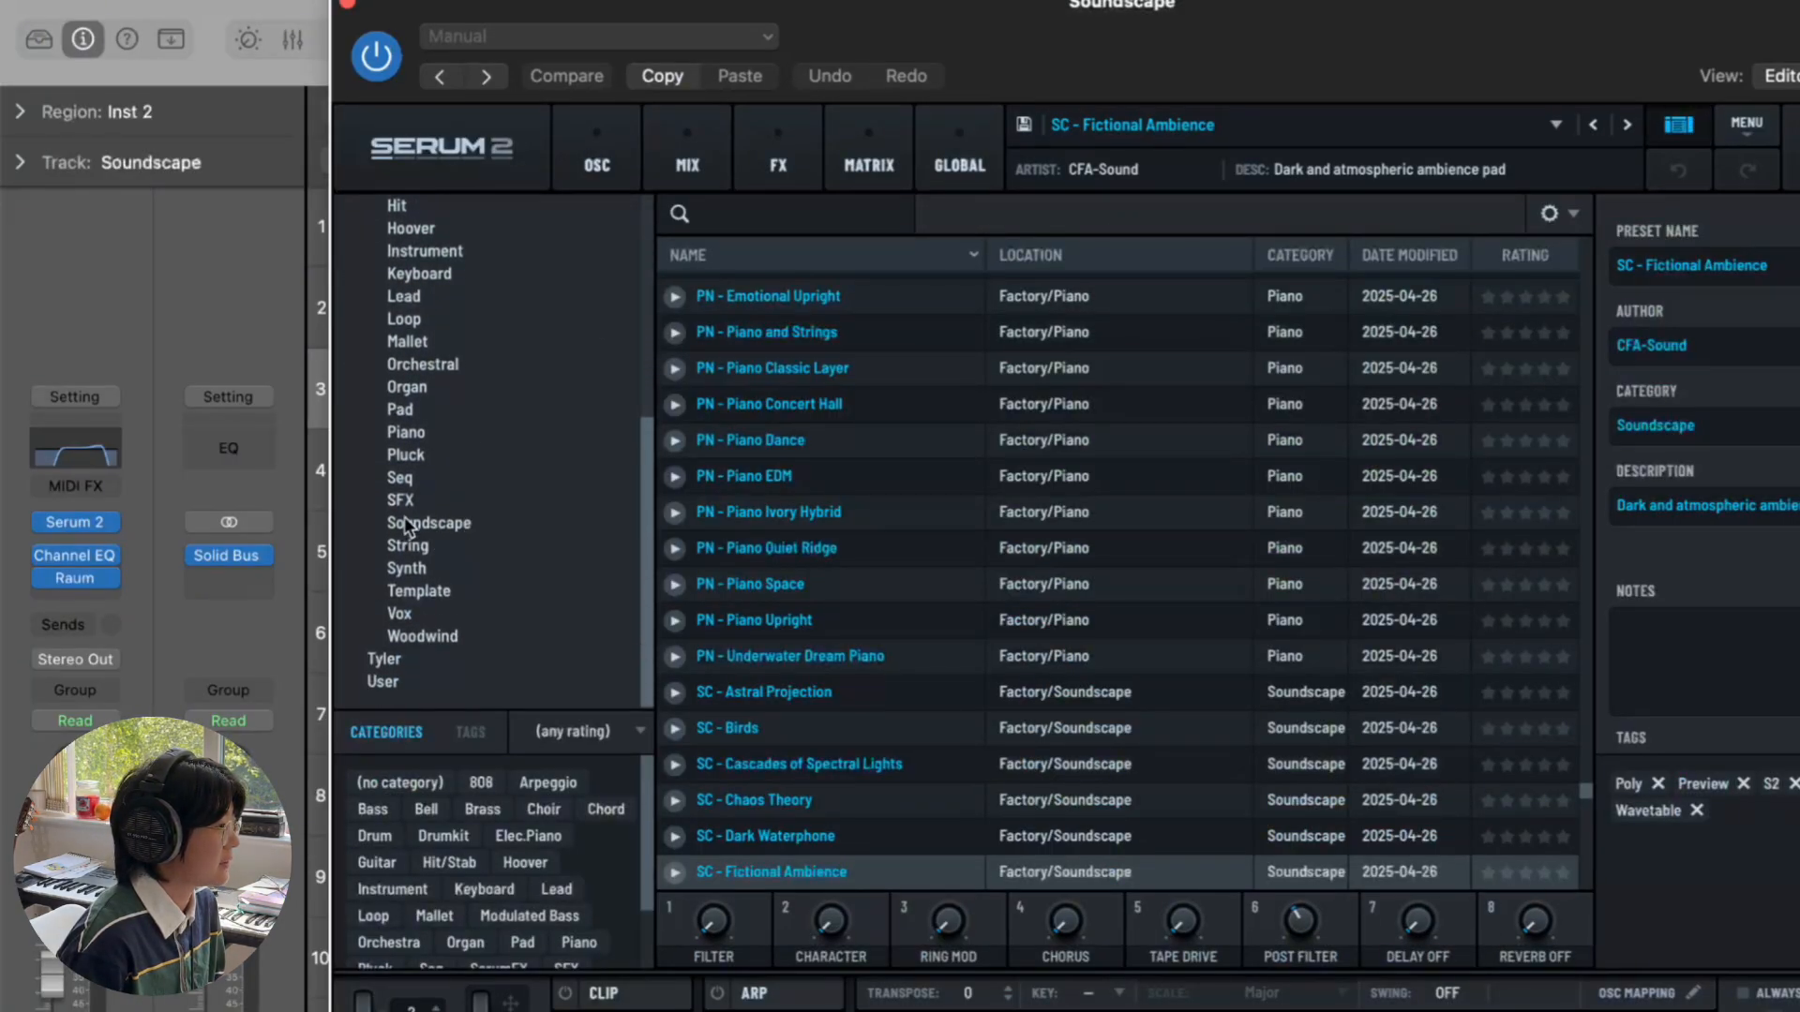
click(428, 504)
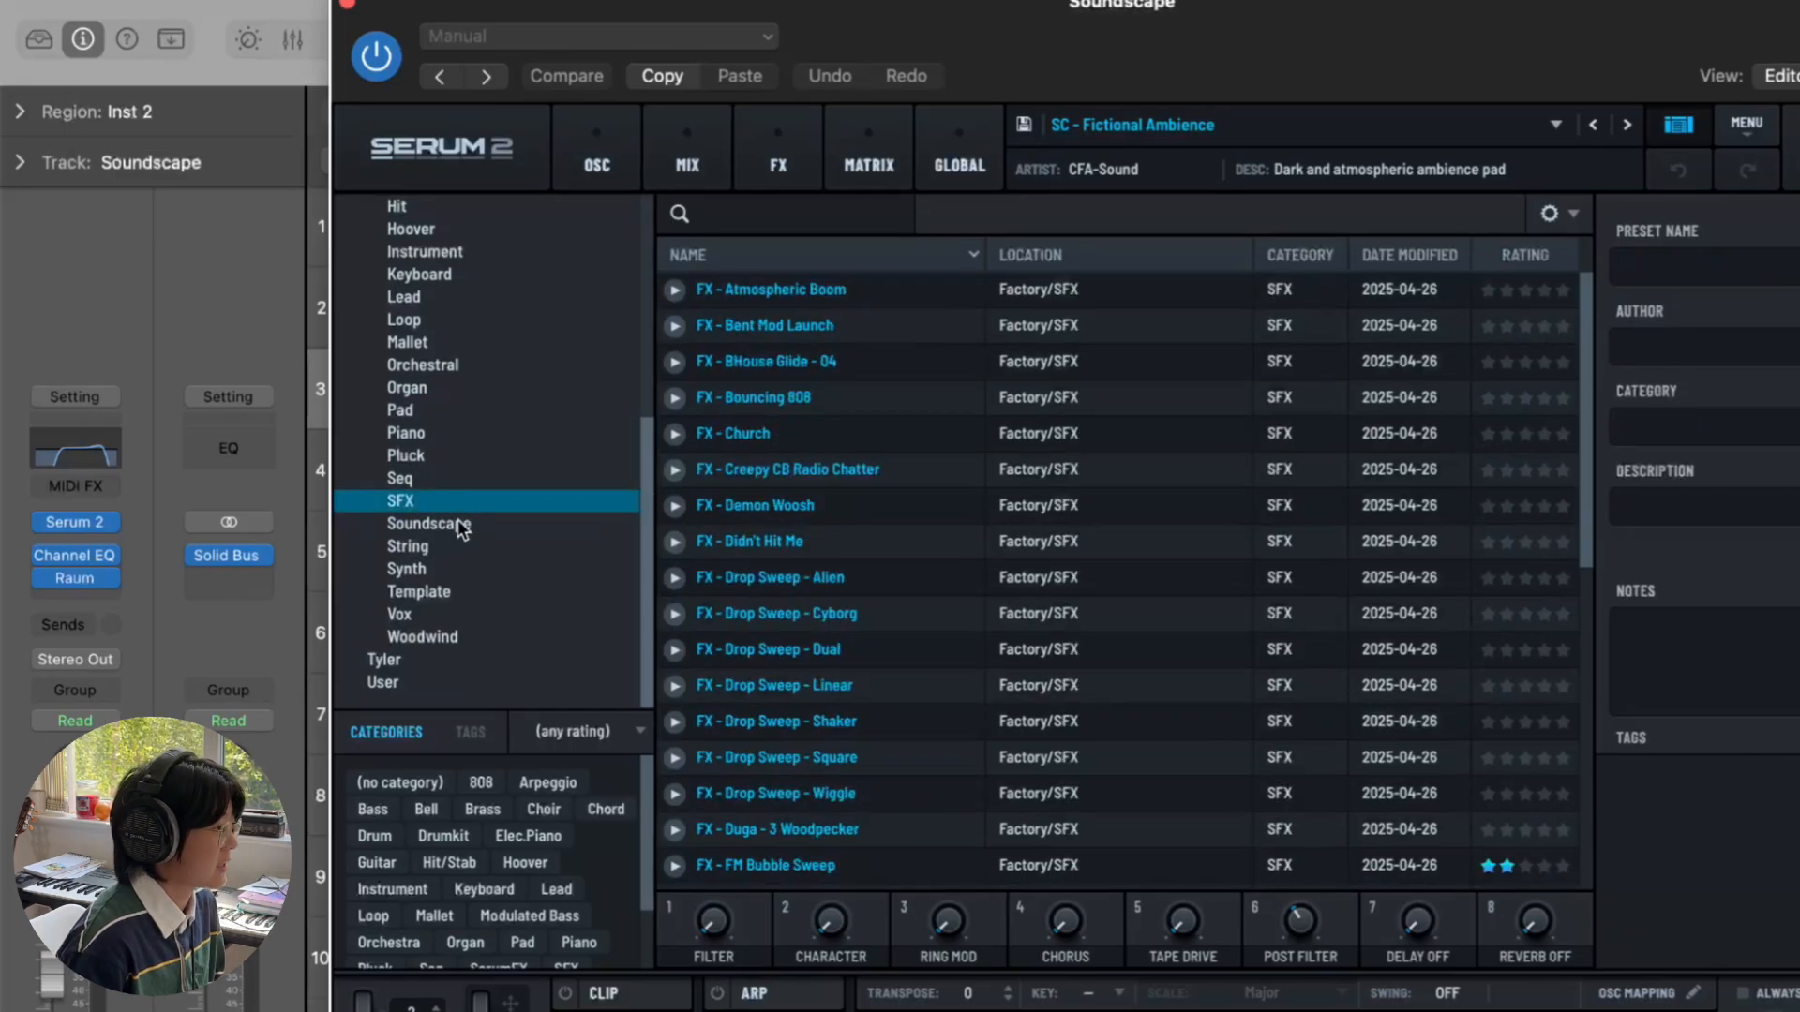
click(460, 525)
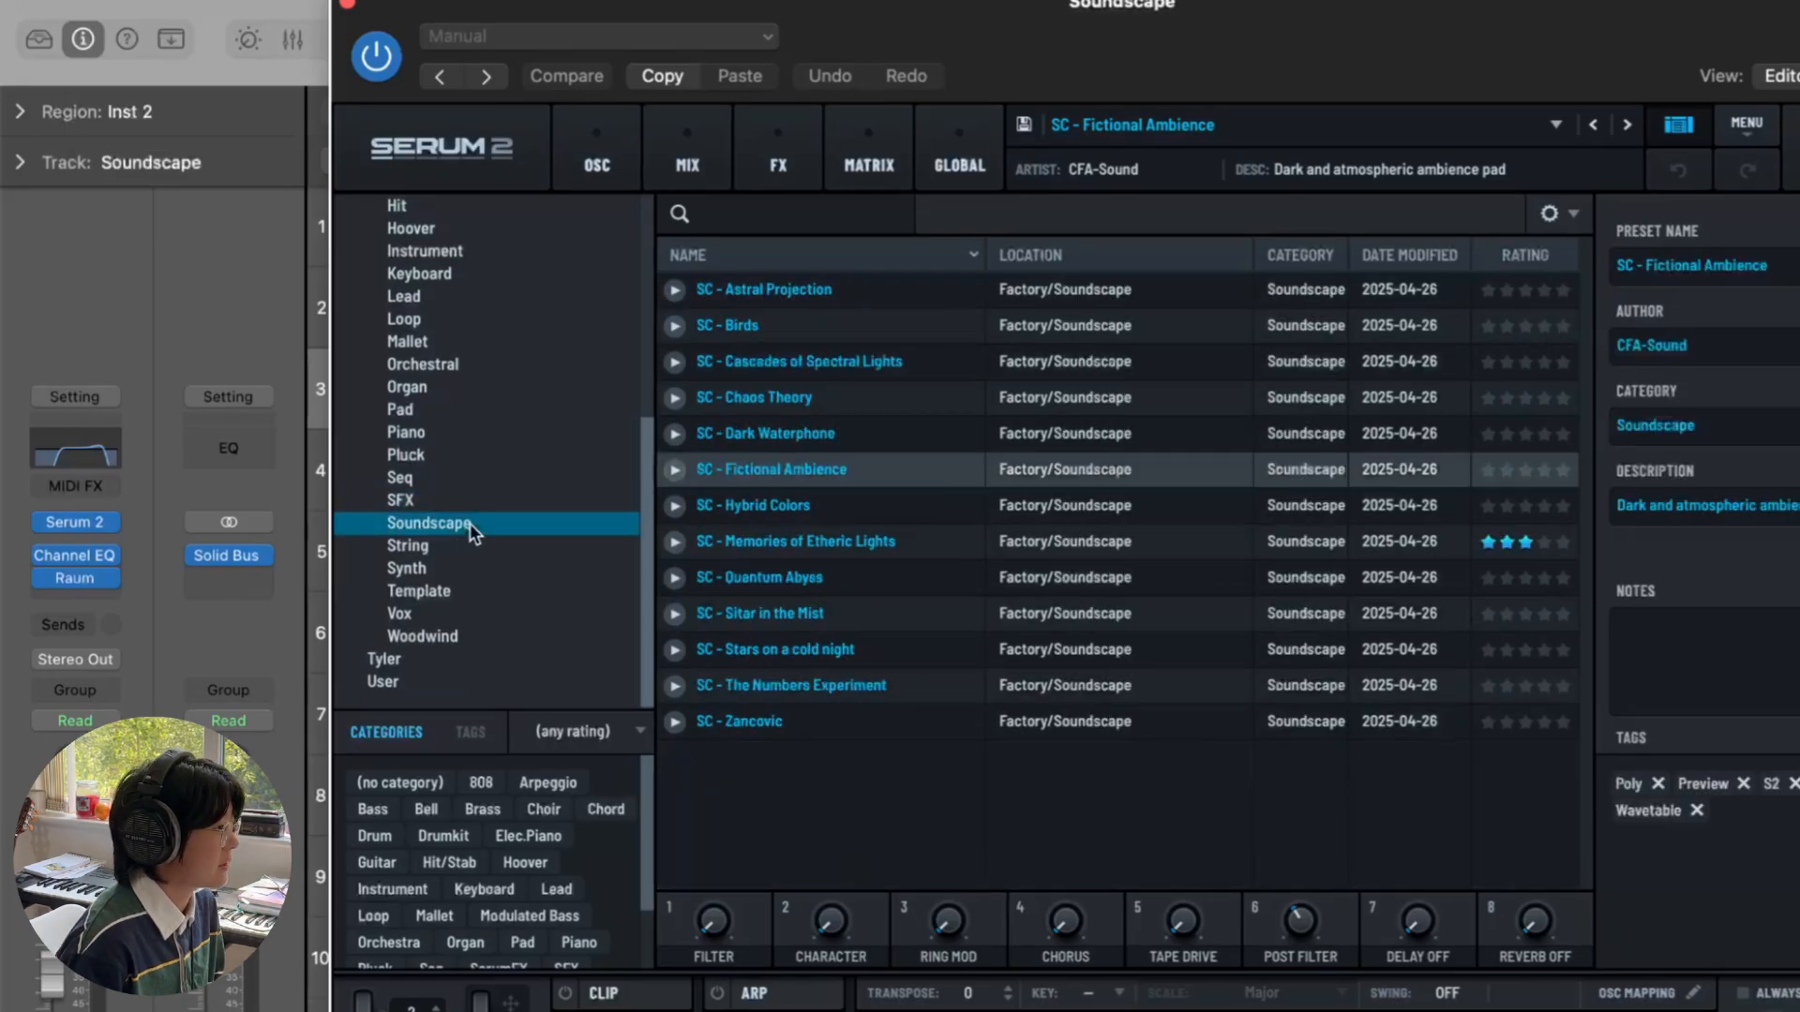
click(347, 6)
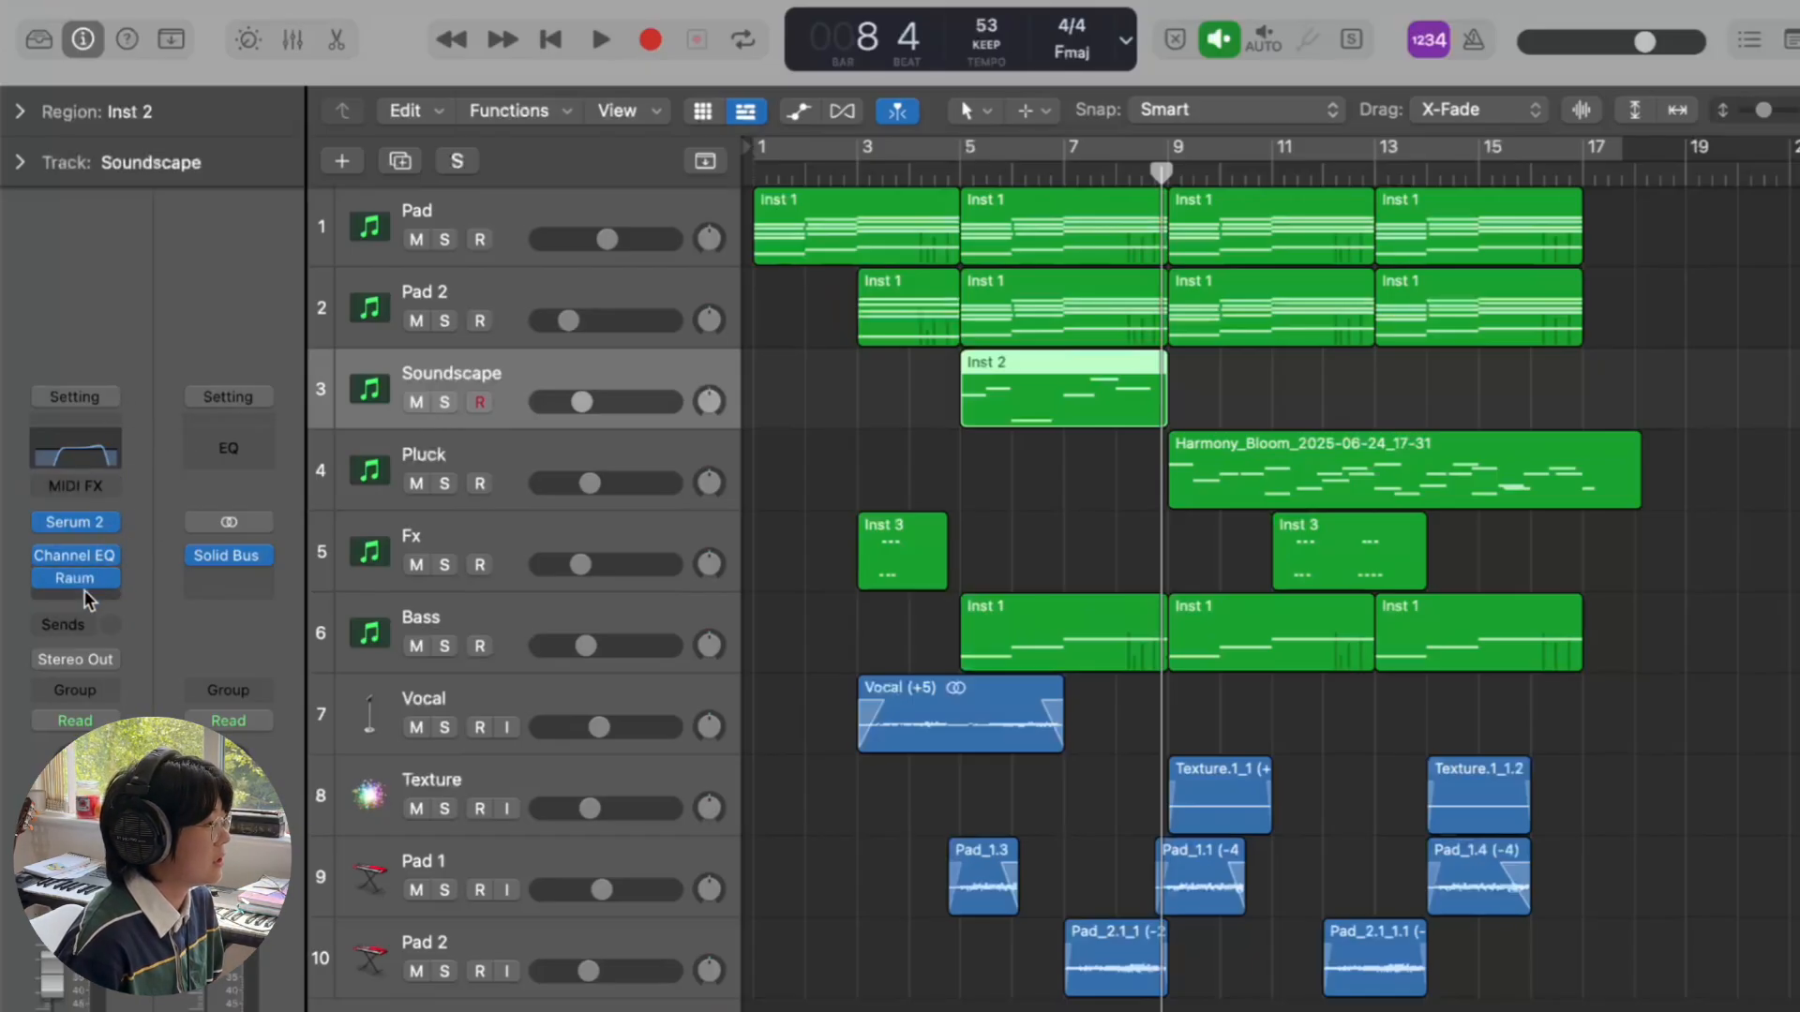
click(444, 402)
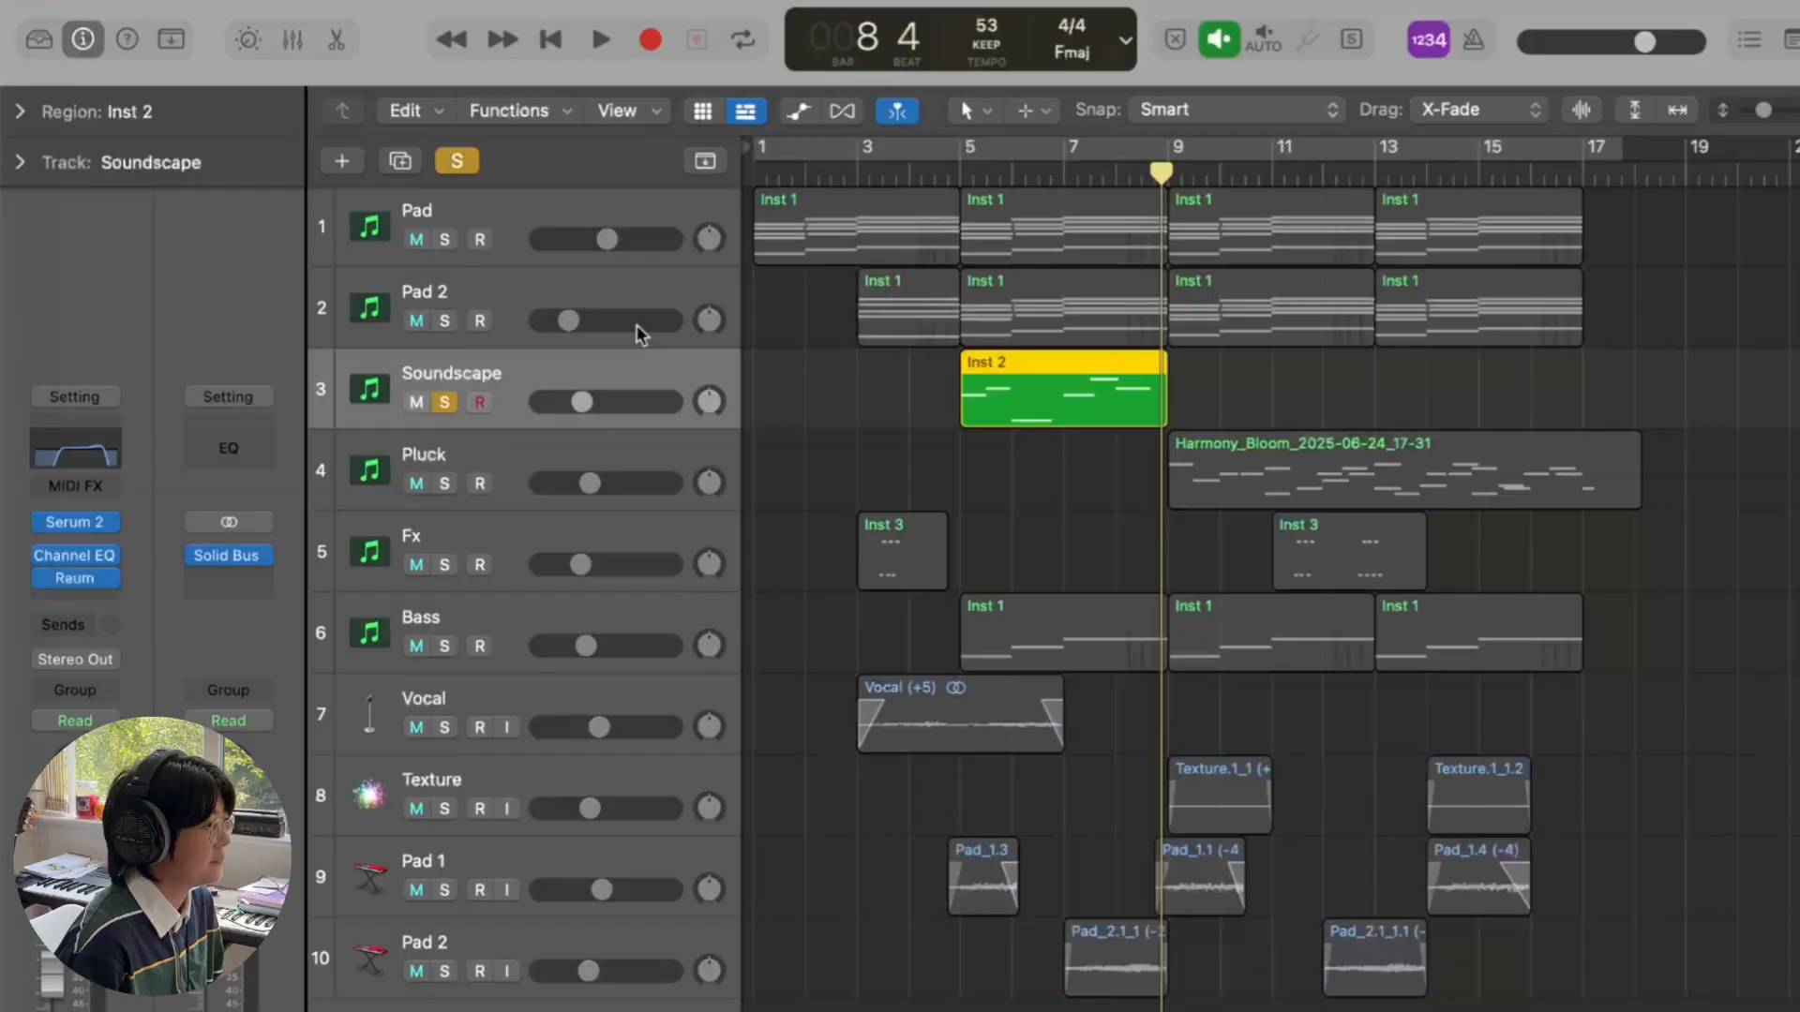
click(966, 171)
key(space)
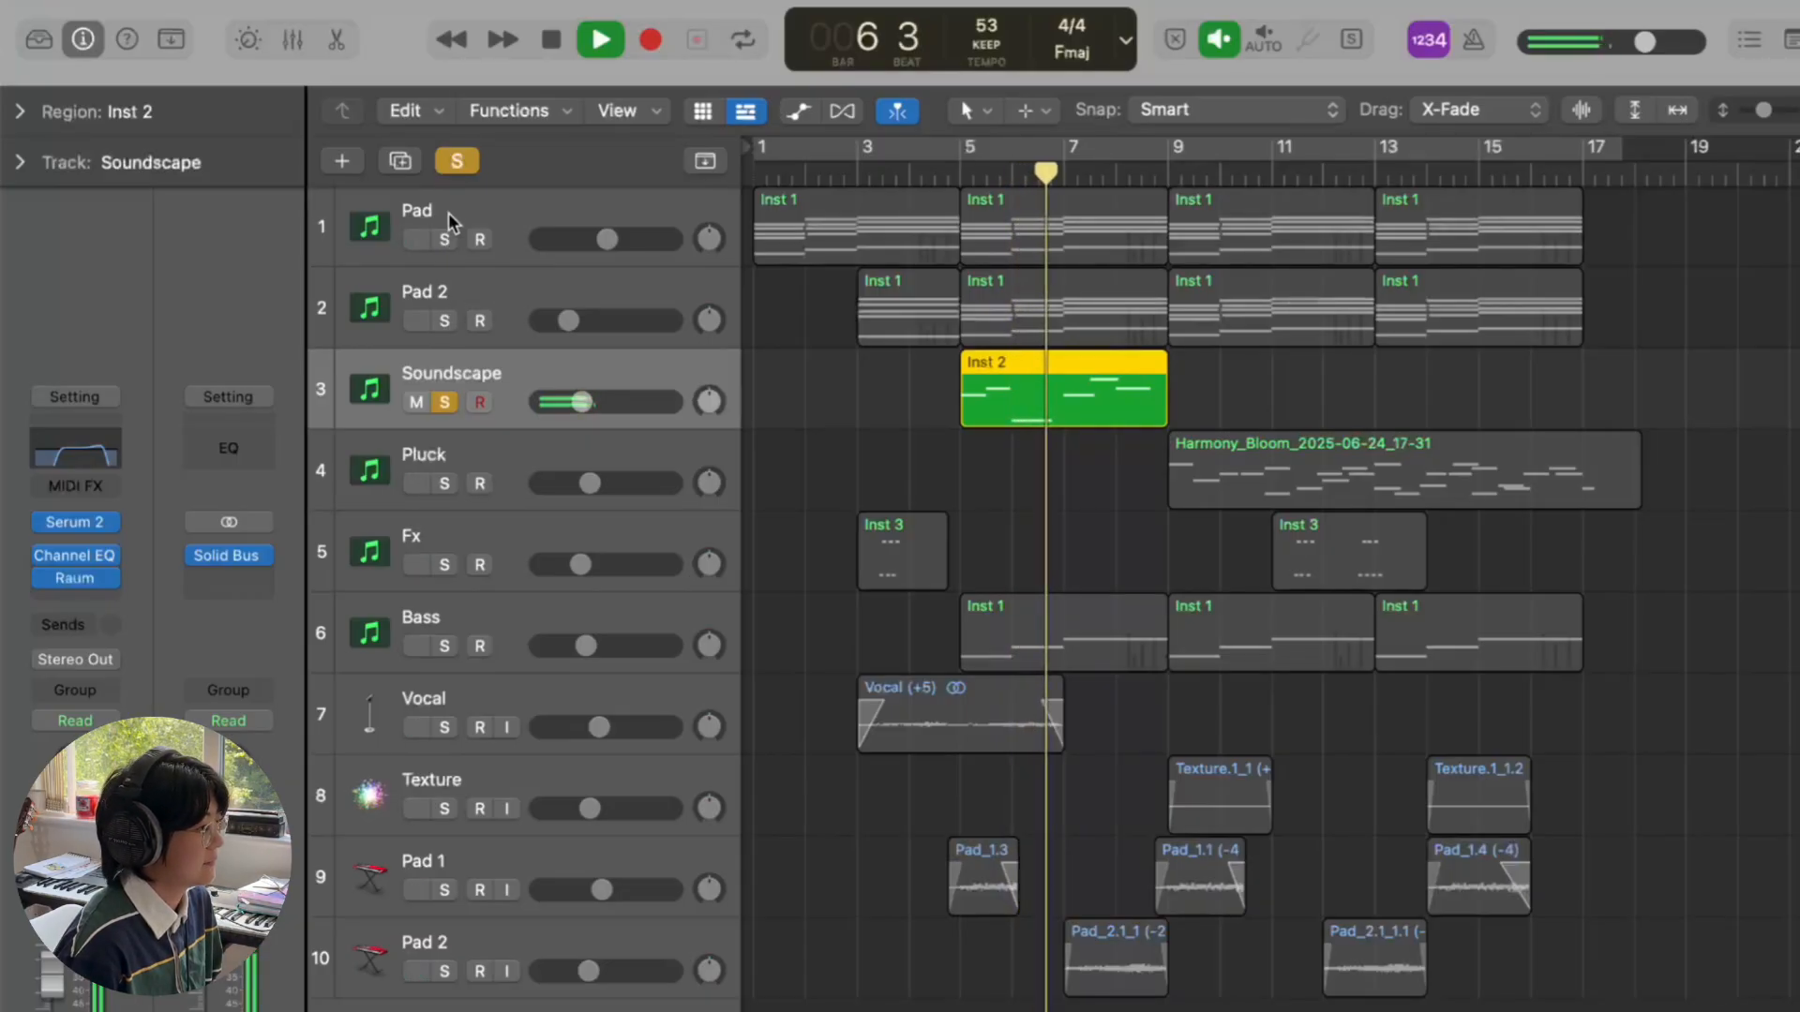
drag(445, 239, 448, 341)
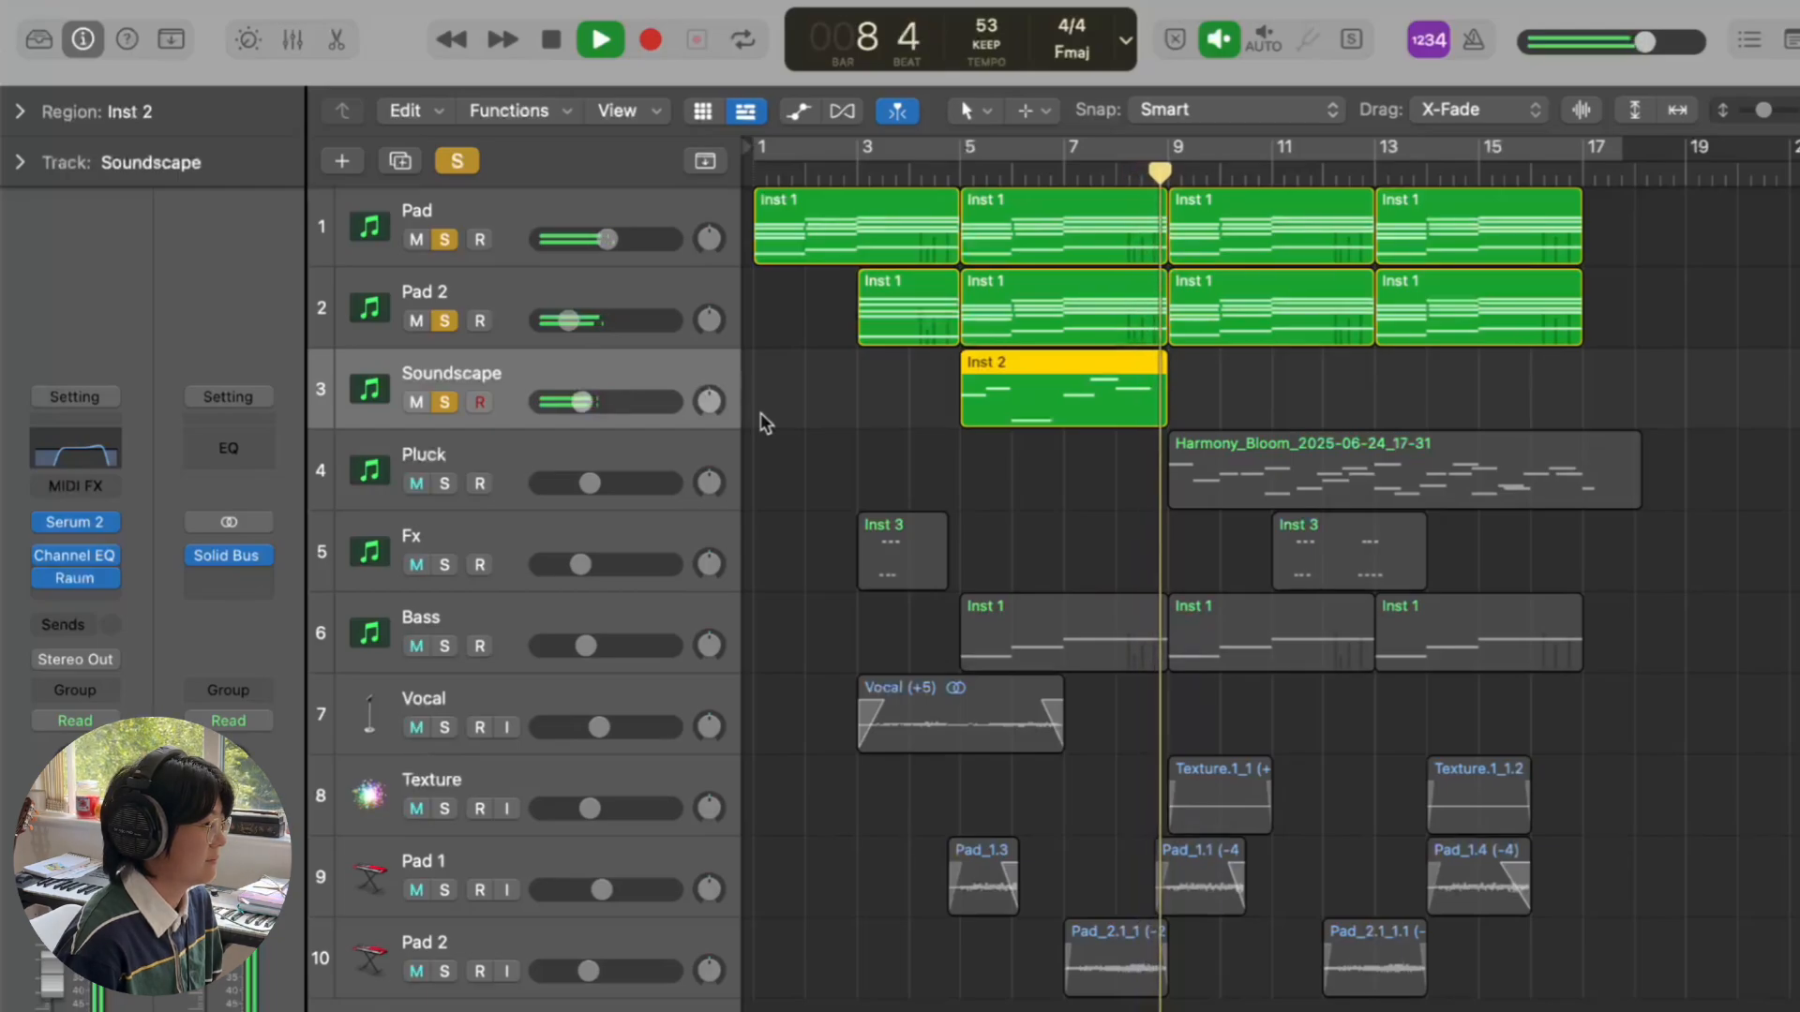
key(space)
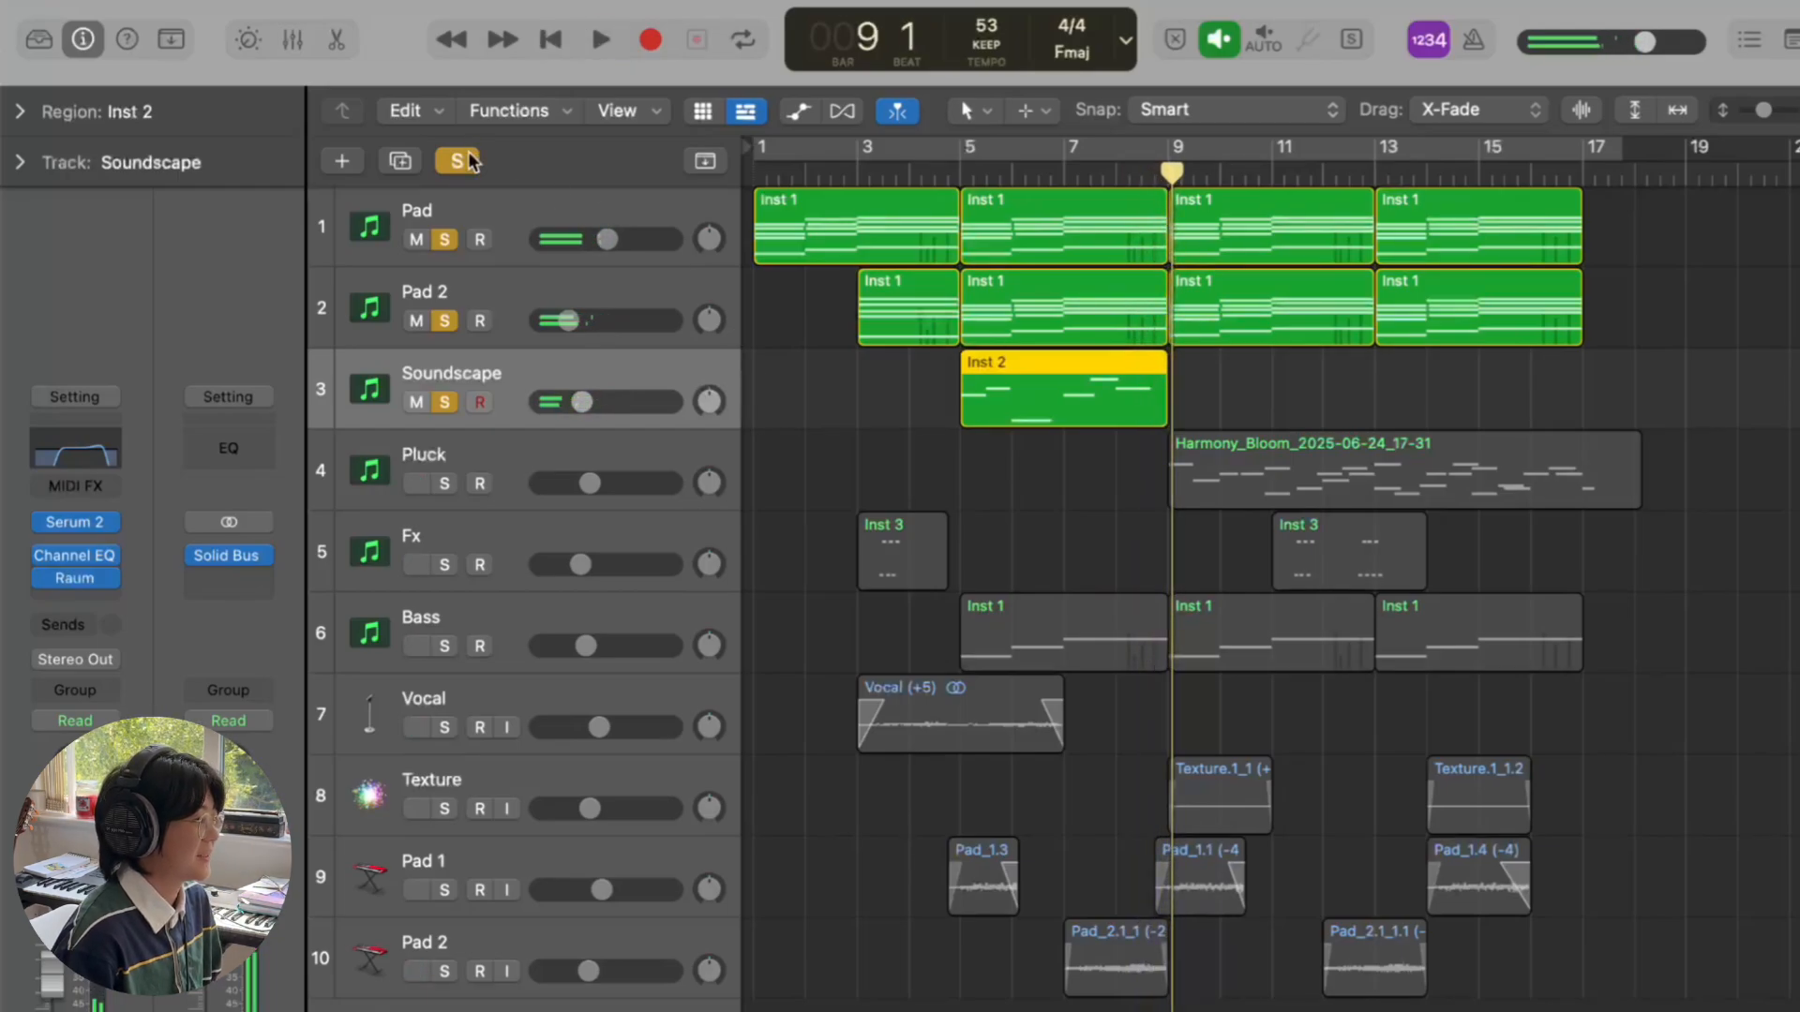
click(457, 161)
- Select the Pluck track, put the playhead on bar 9, and check its Serum 2 preset, PL - High Drive
click(600, 454)
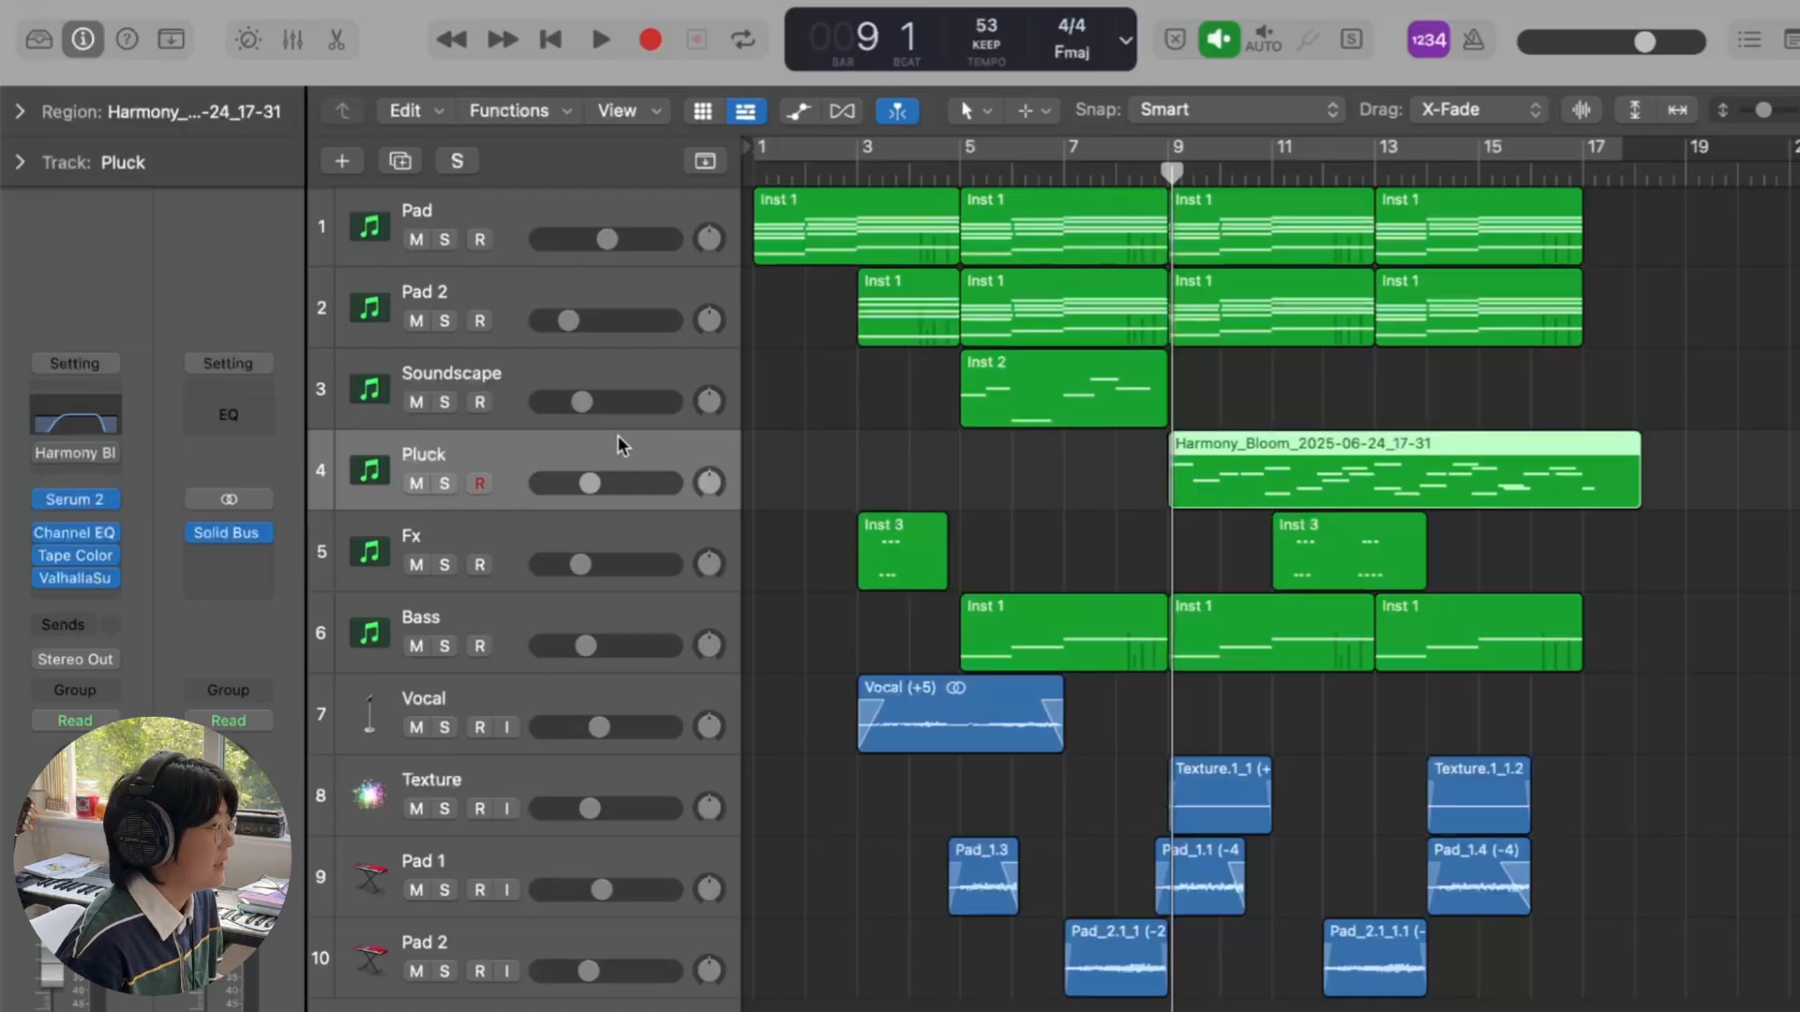
drag(1172, 169, 1168, 170)
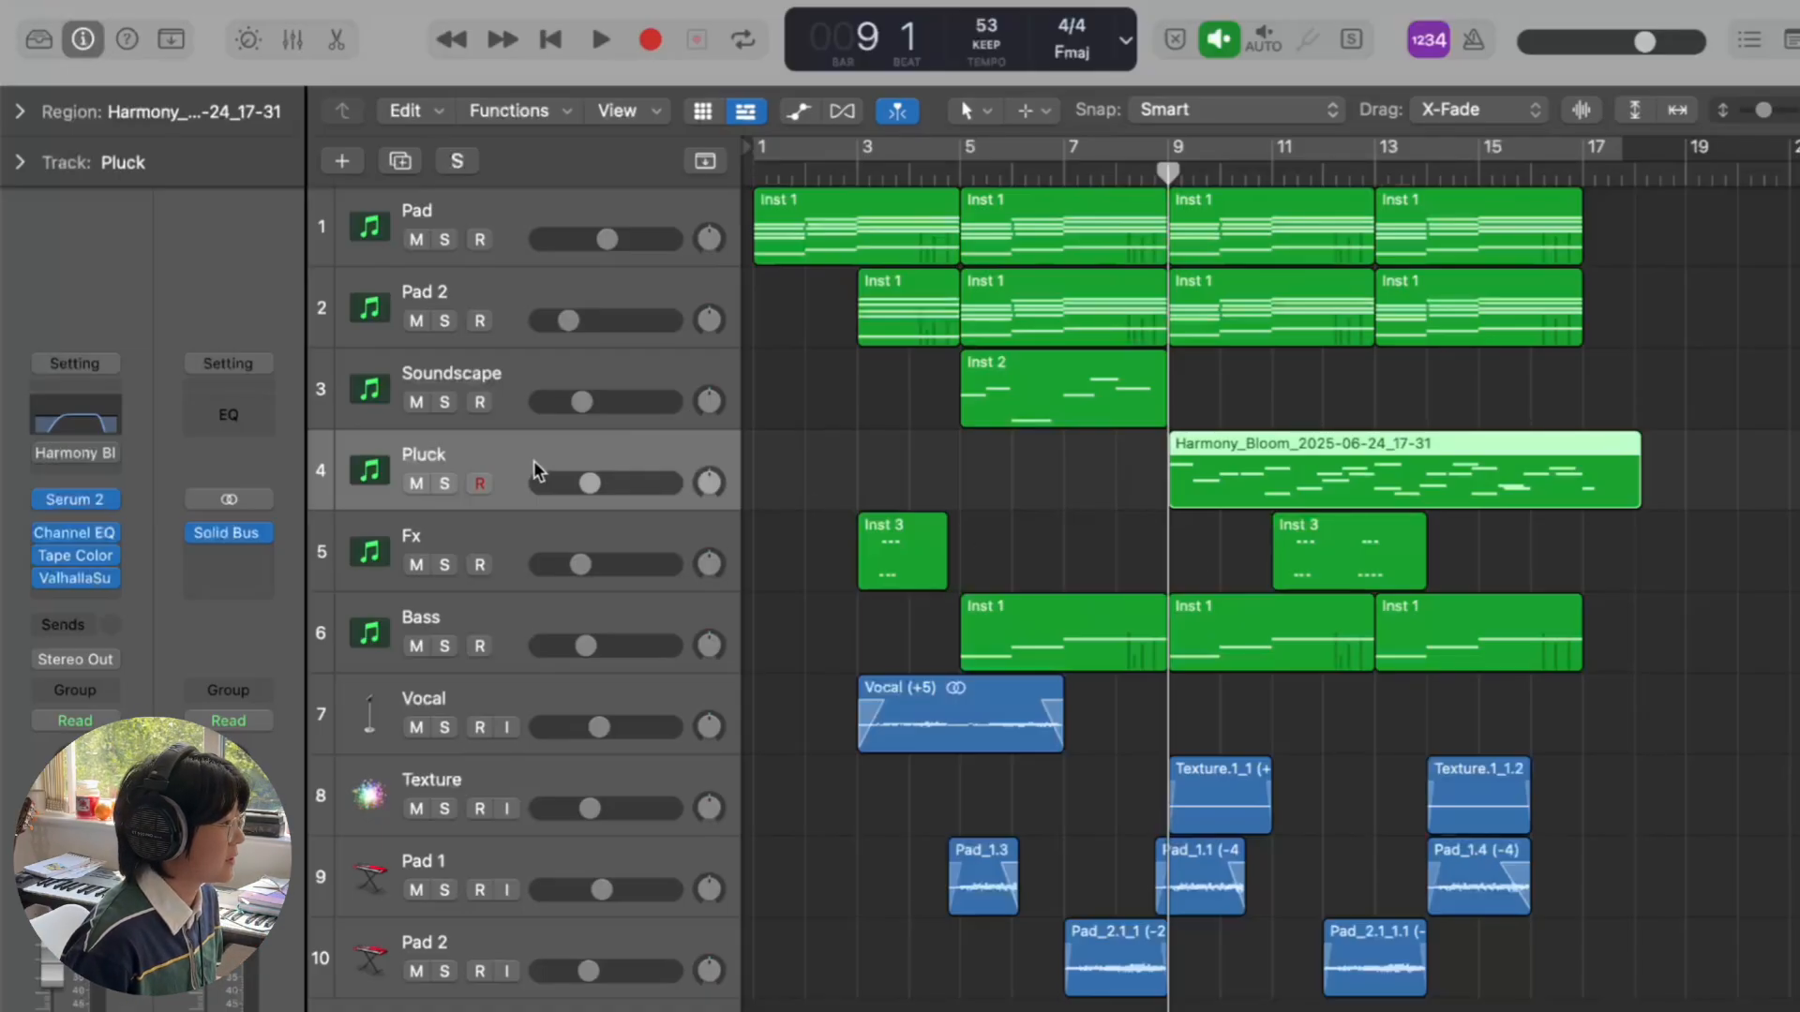
click(75, 499)
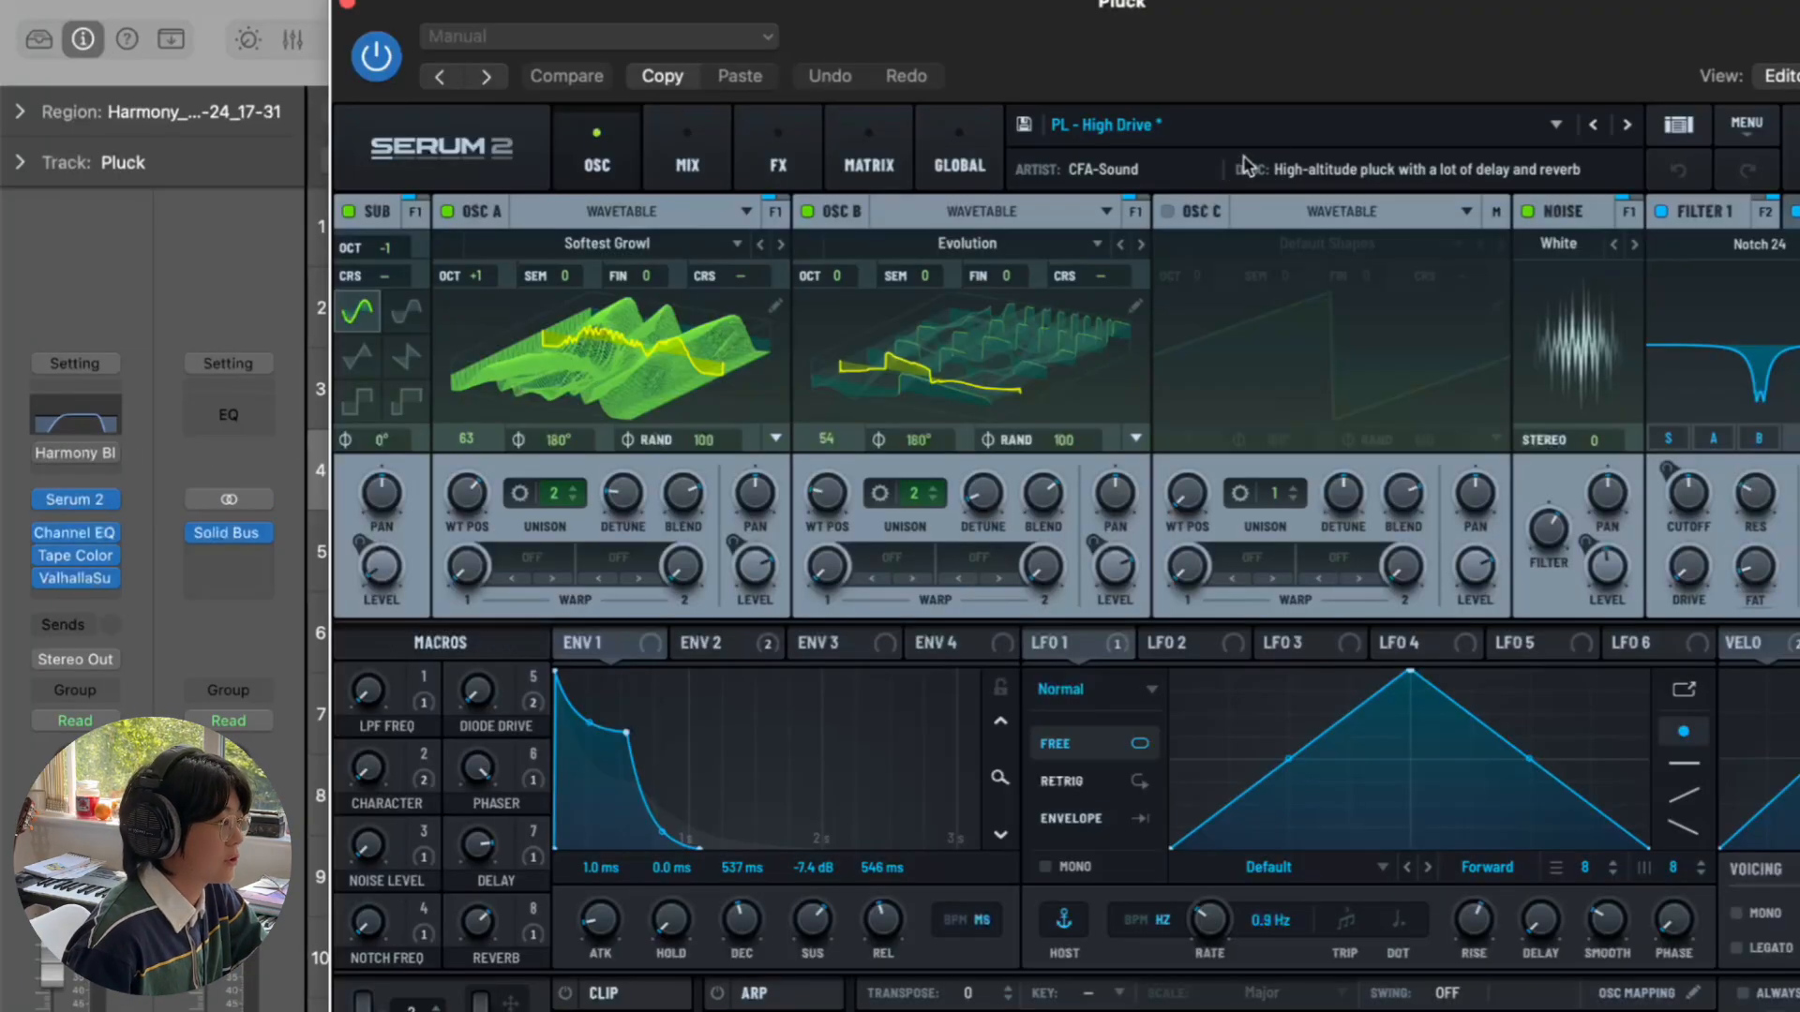
click(346, 6)
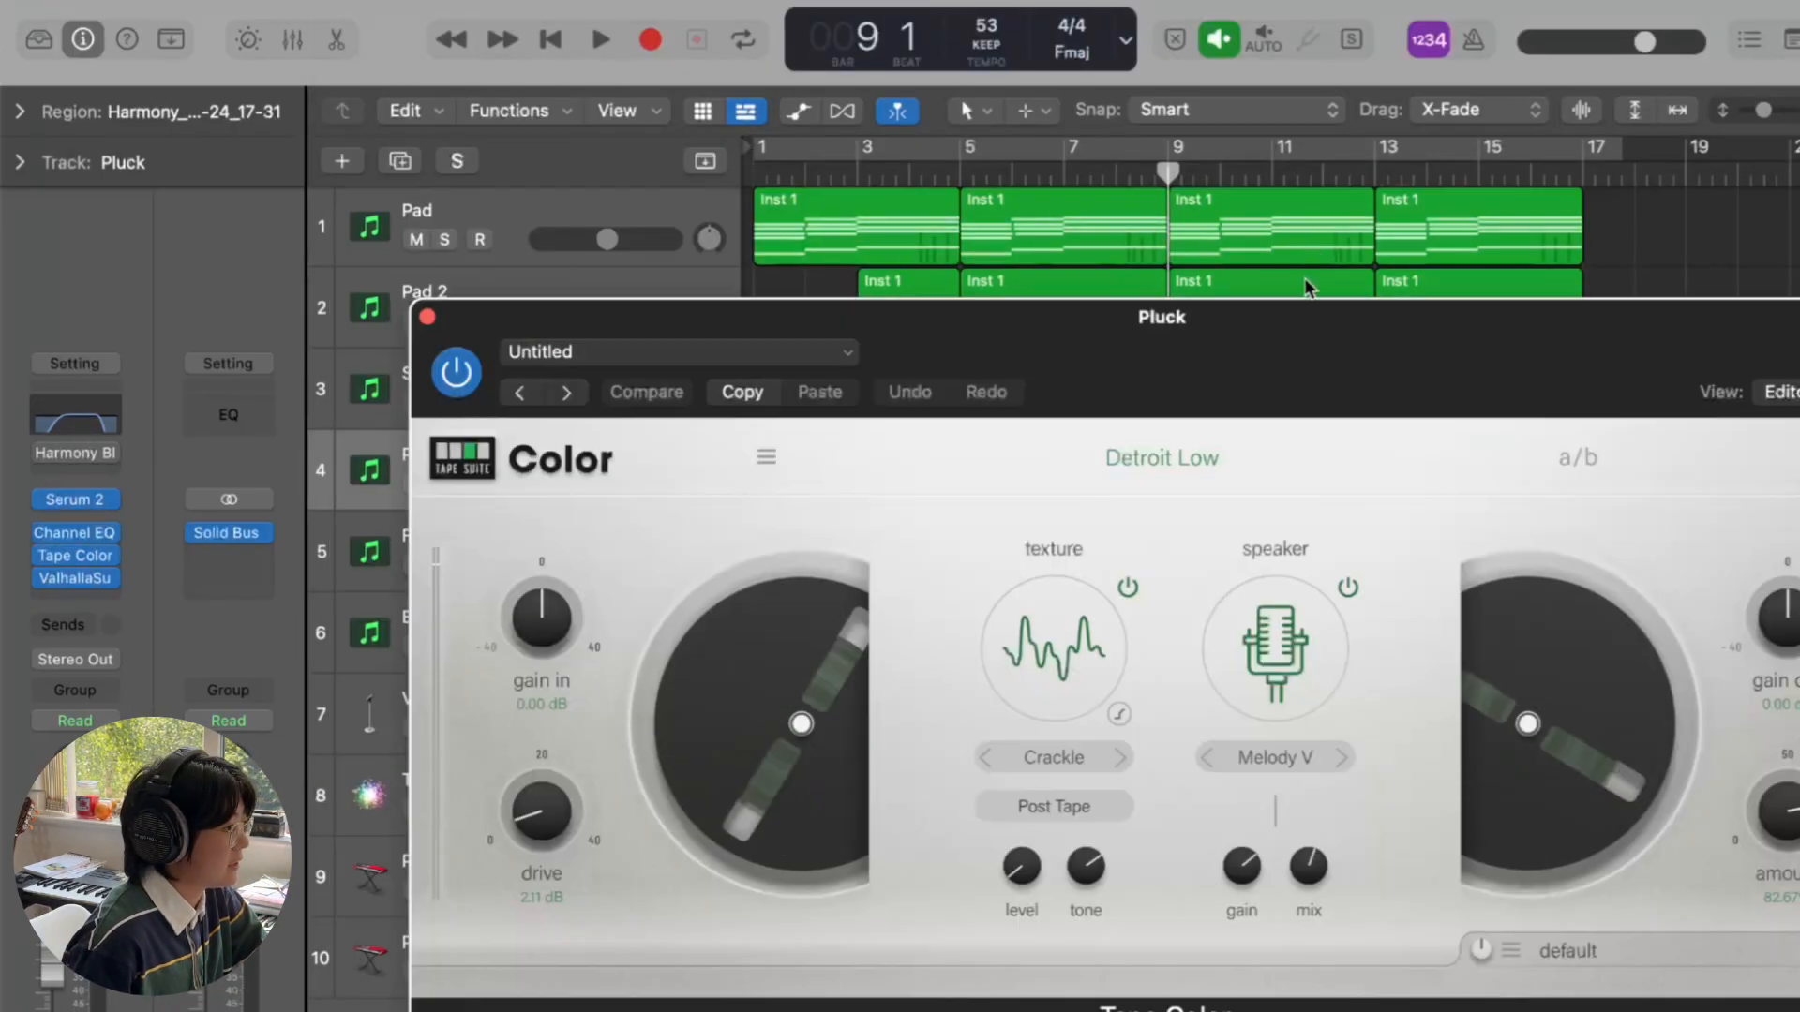
drag(1319, 355, 1182, 269)
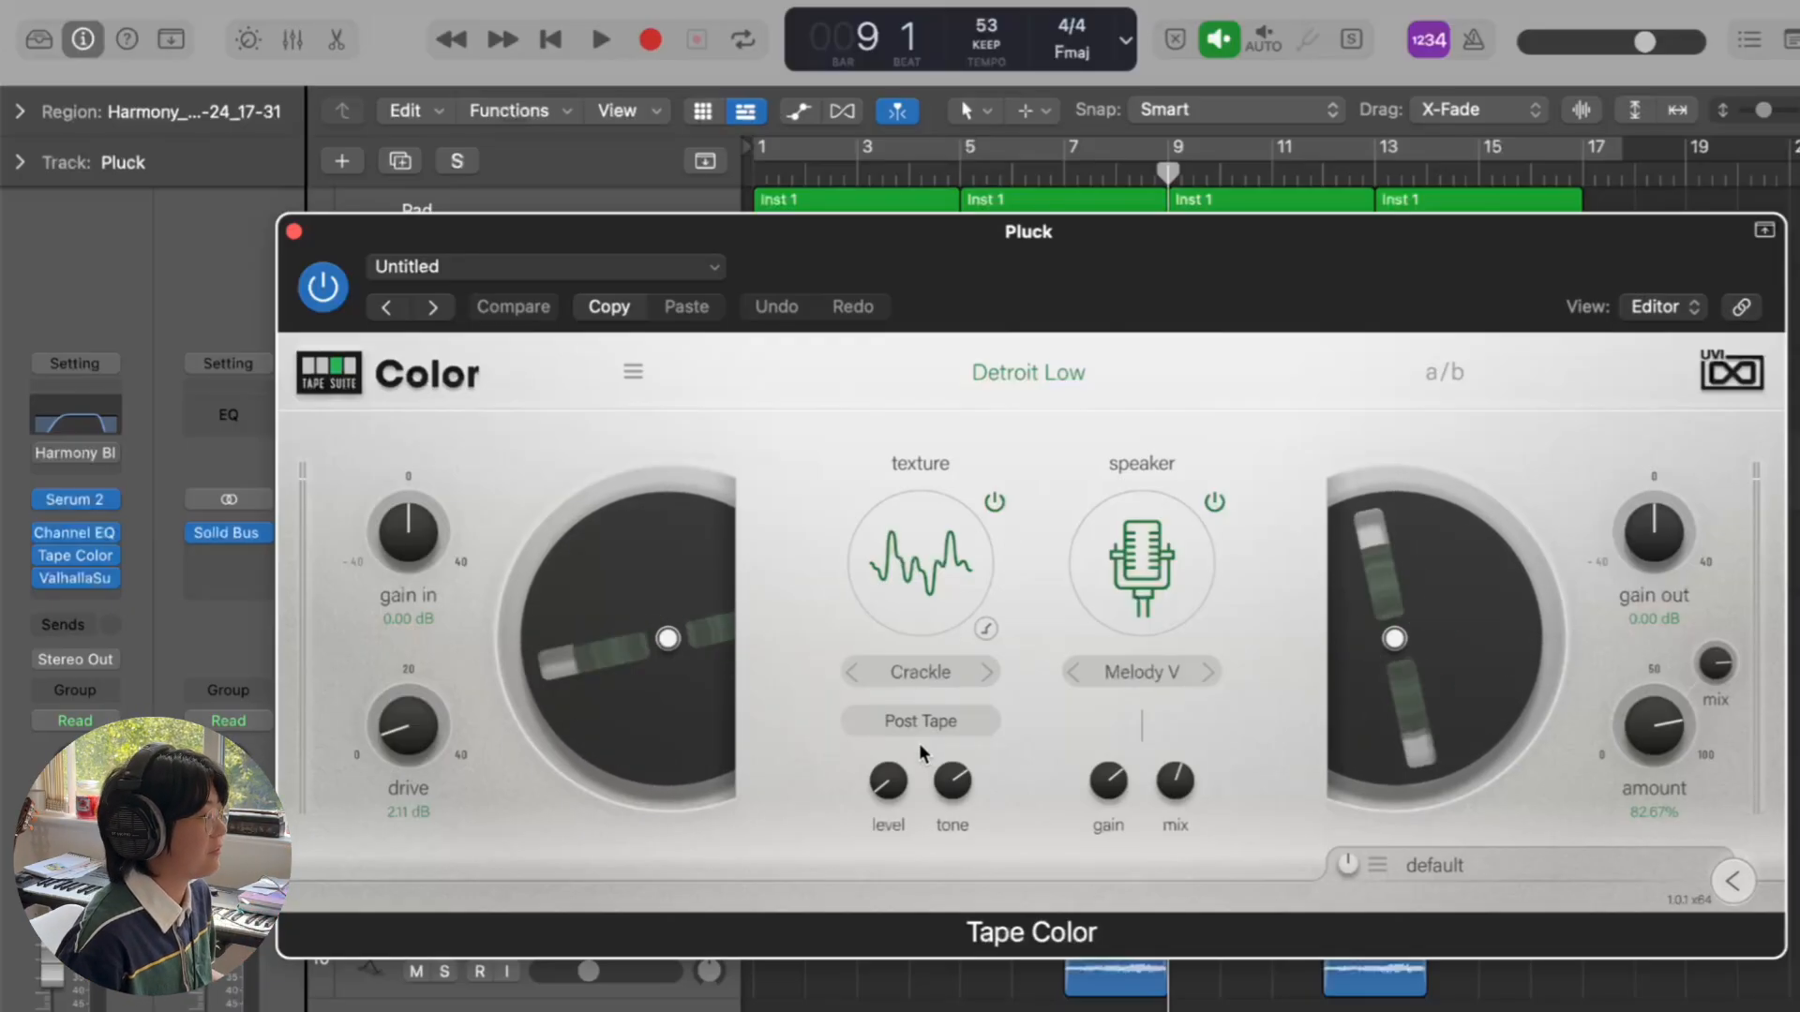
click(294, 234)
click(83, 578)
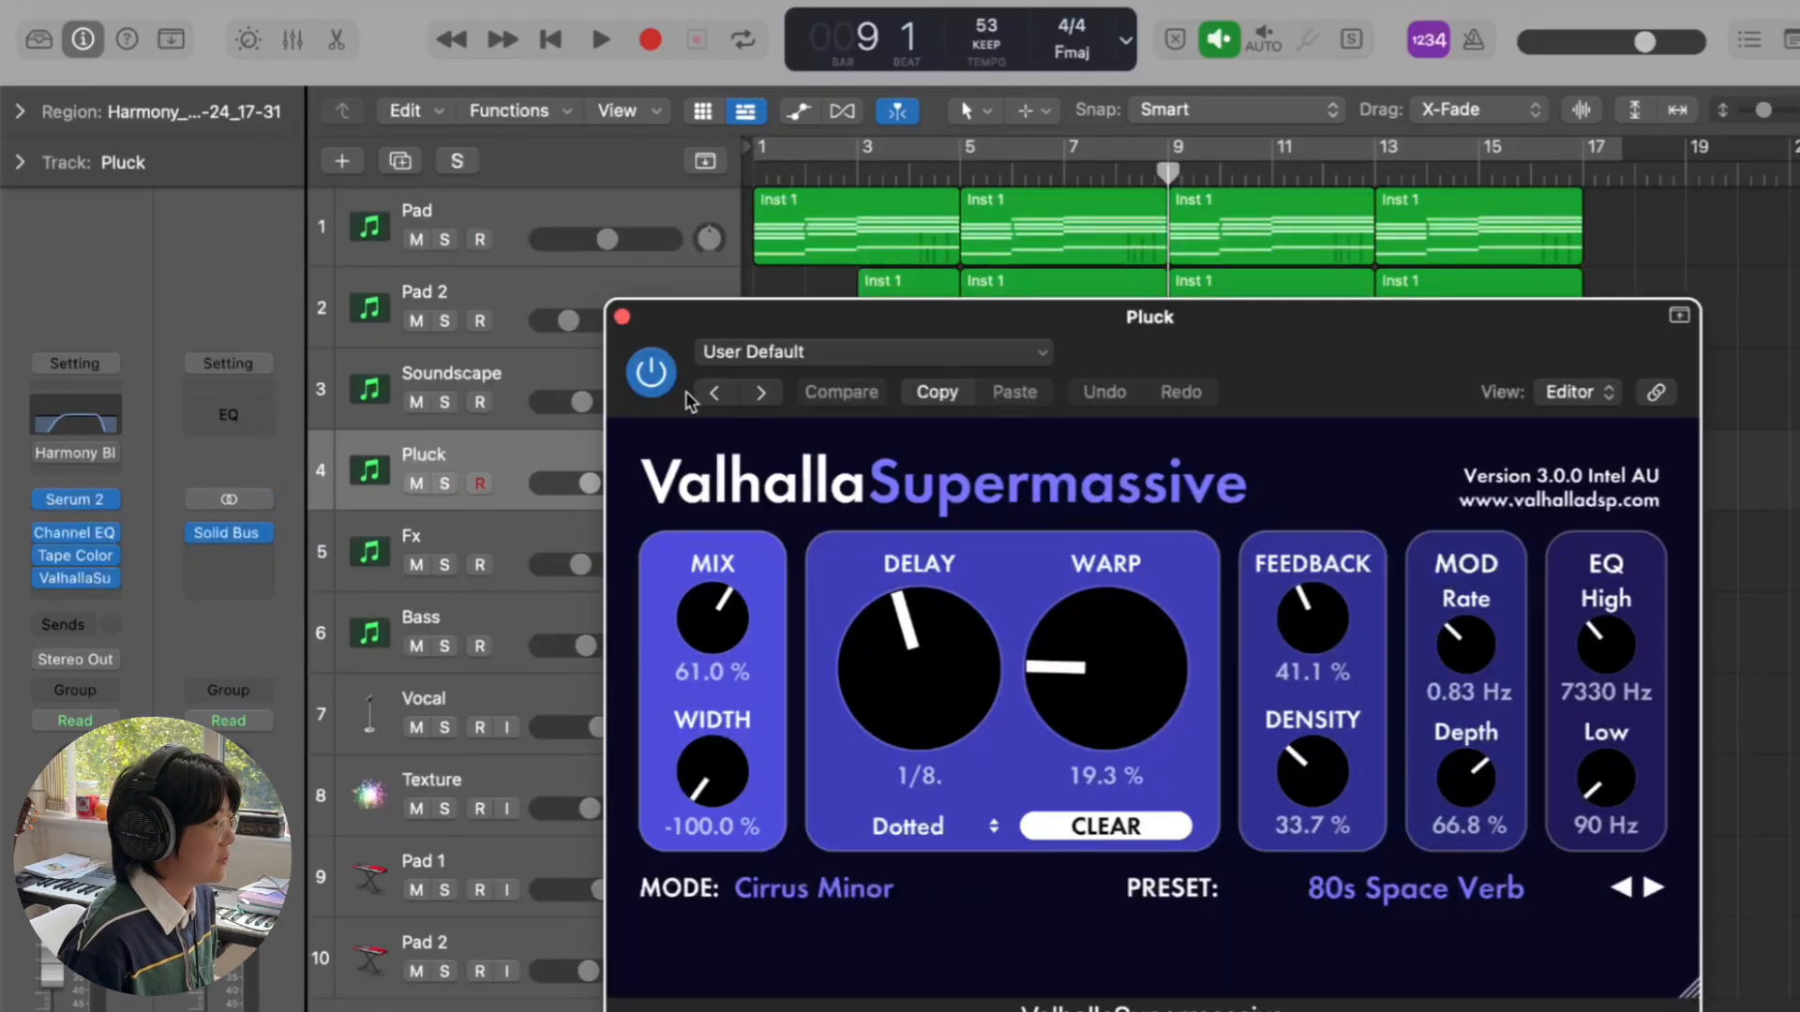
click(622, 317)
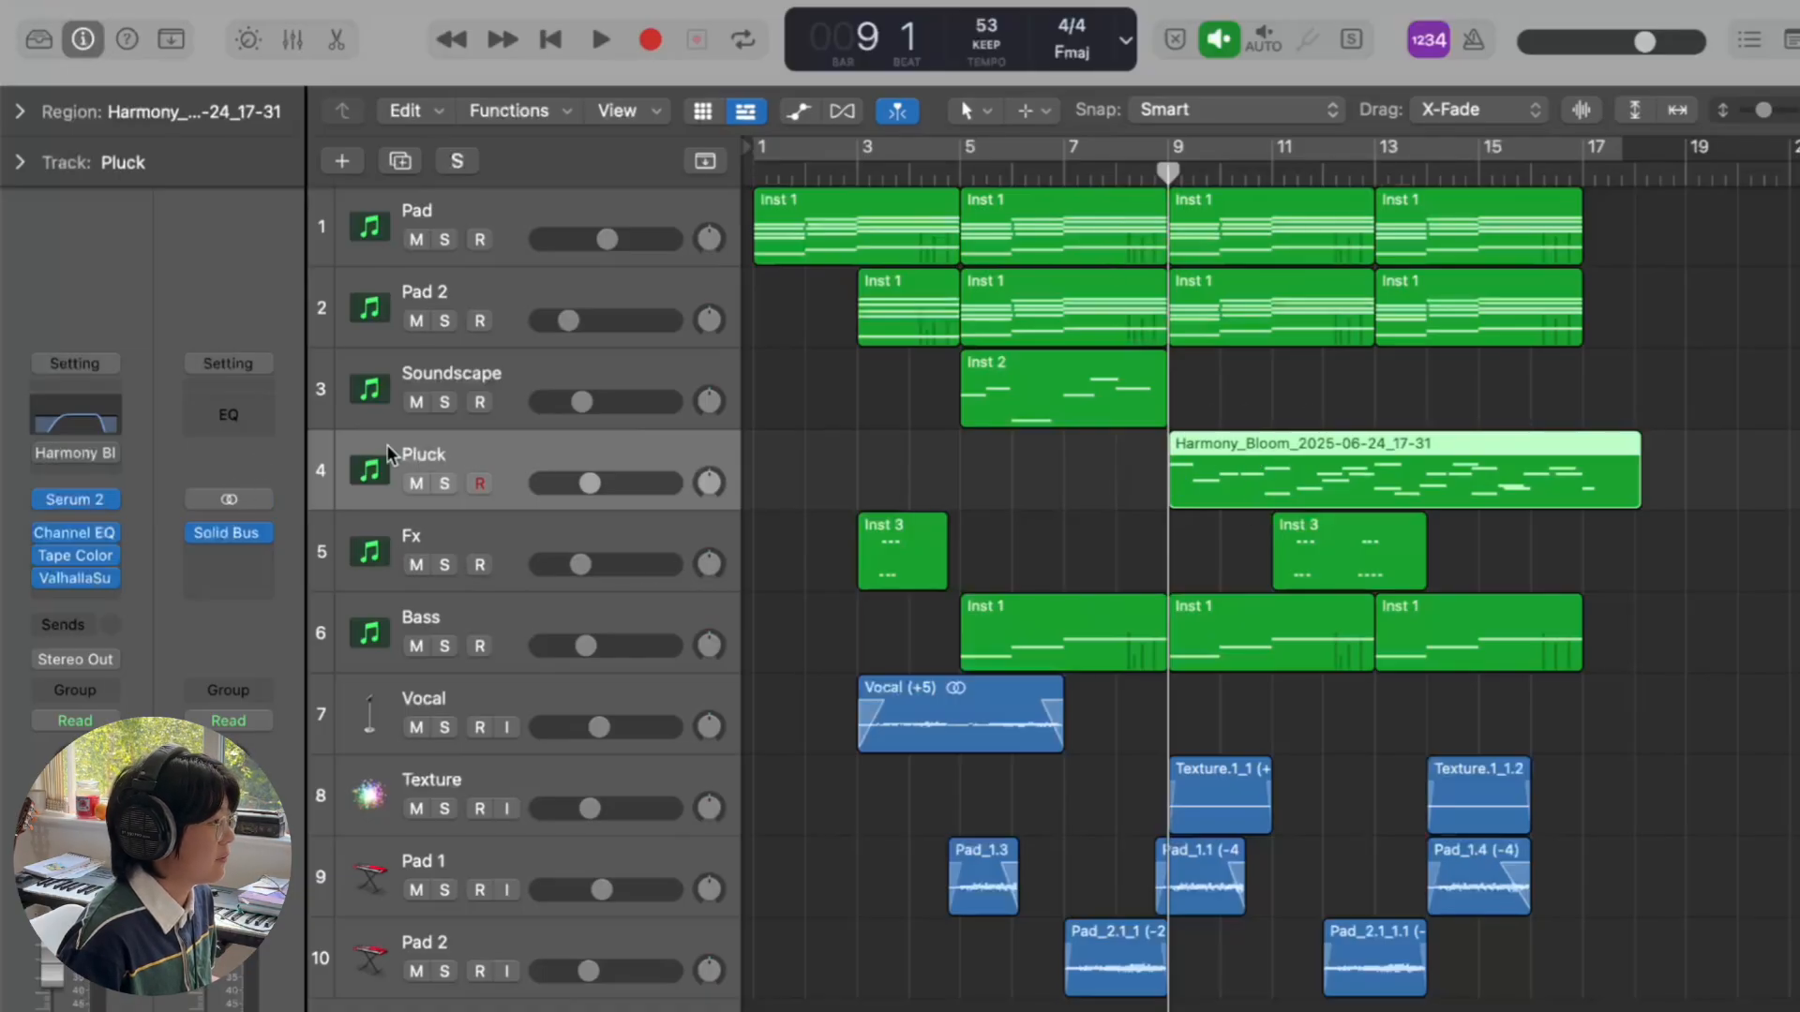
click(56, 454)
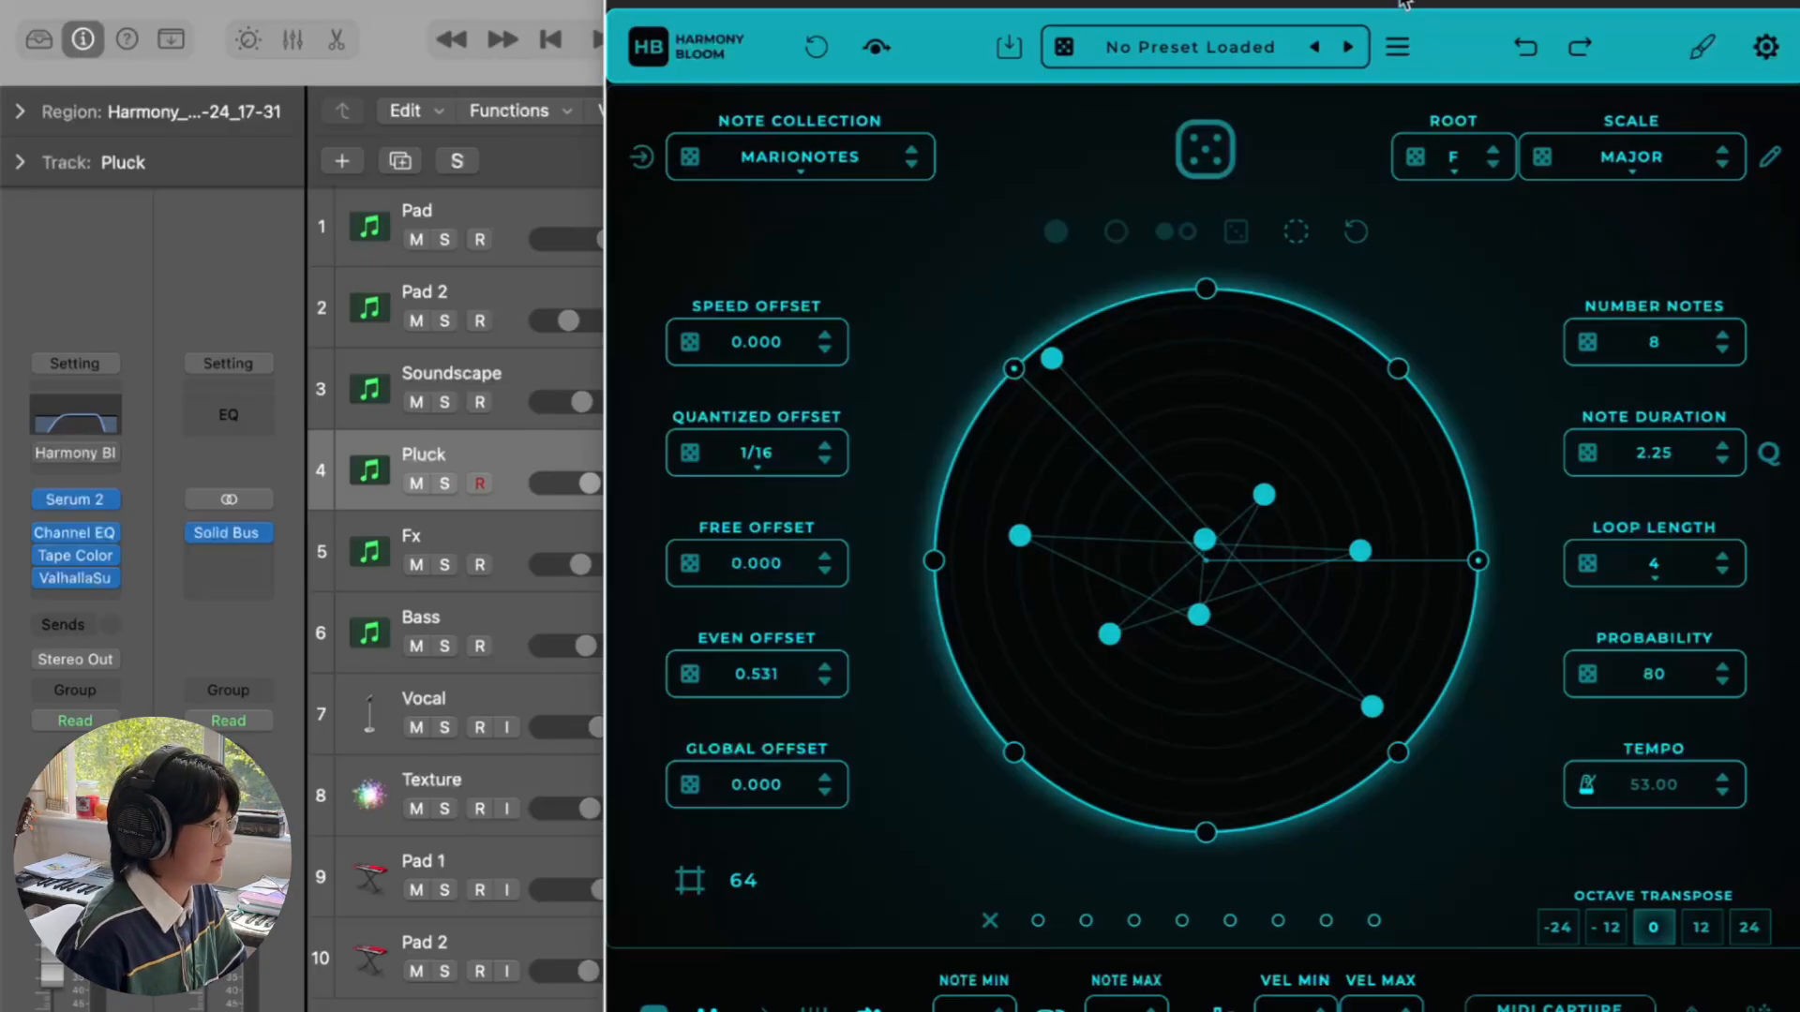
drag(1406, 4, 1406, 66)
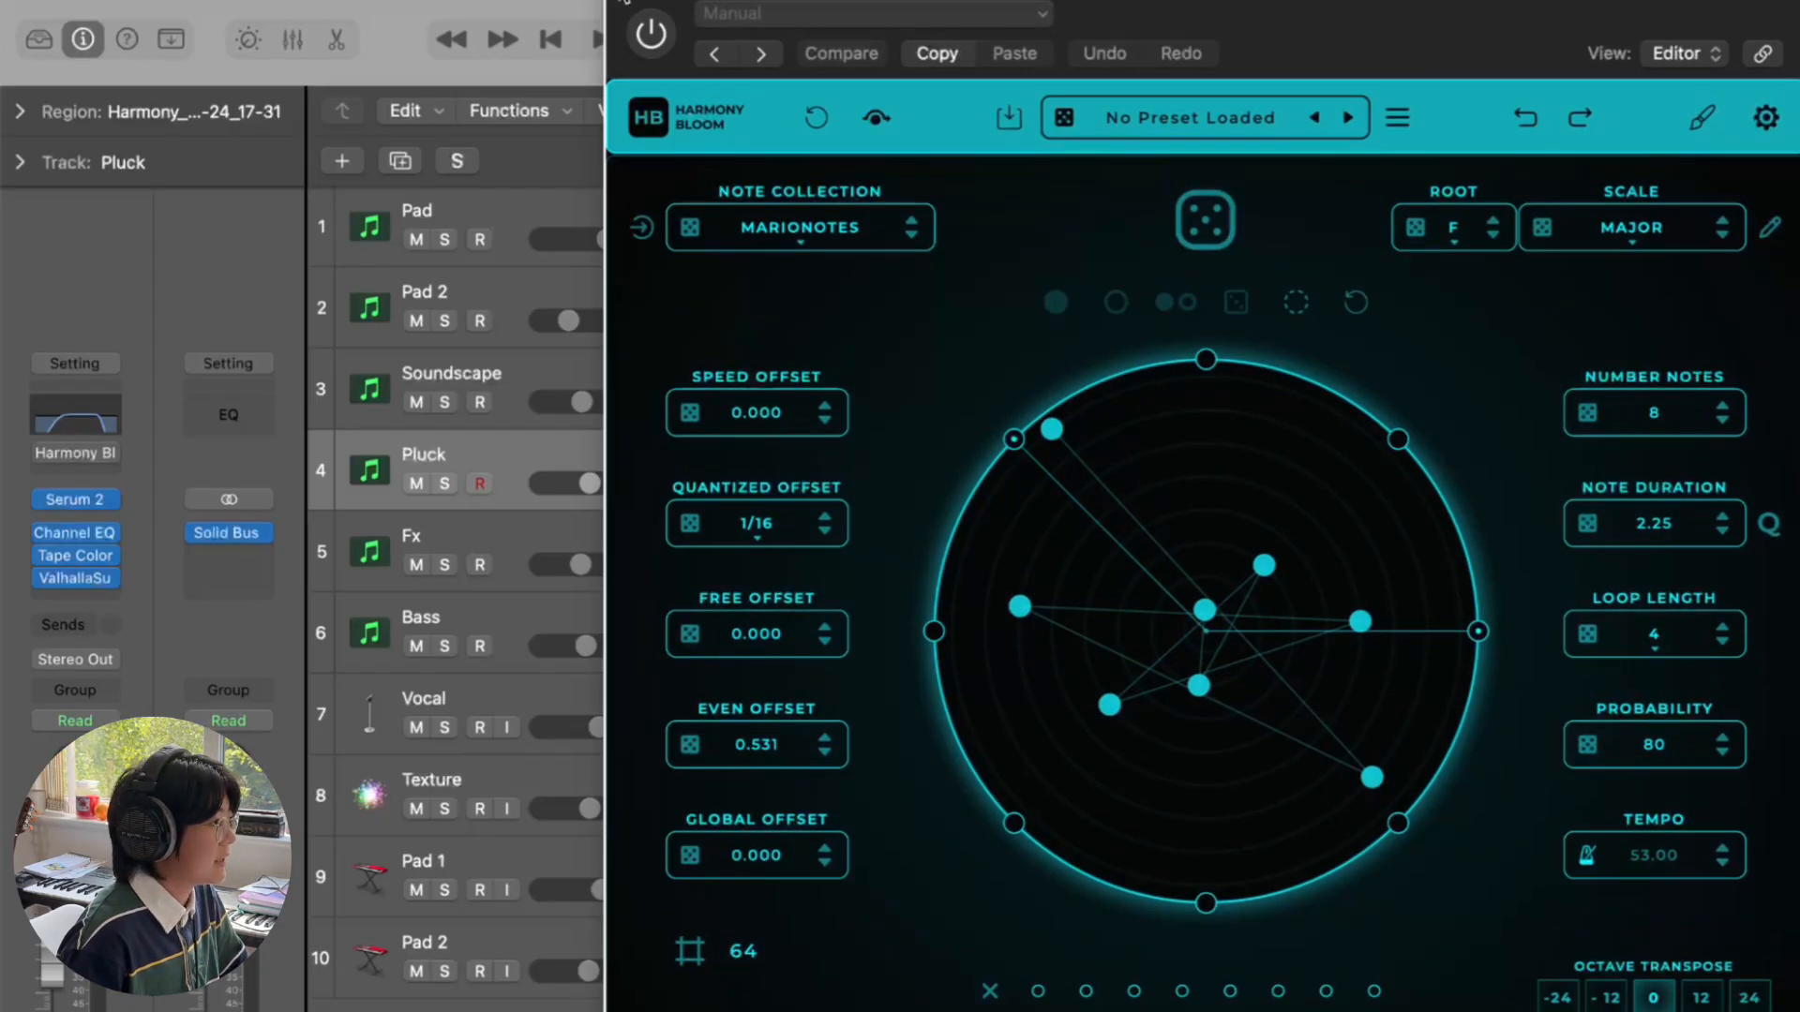
click(622, 2)
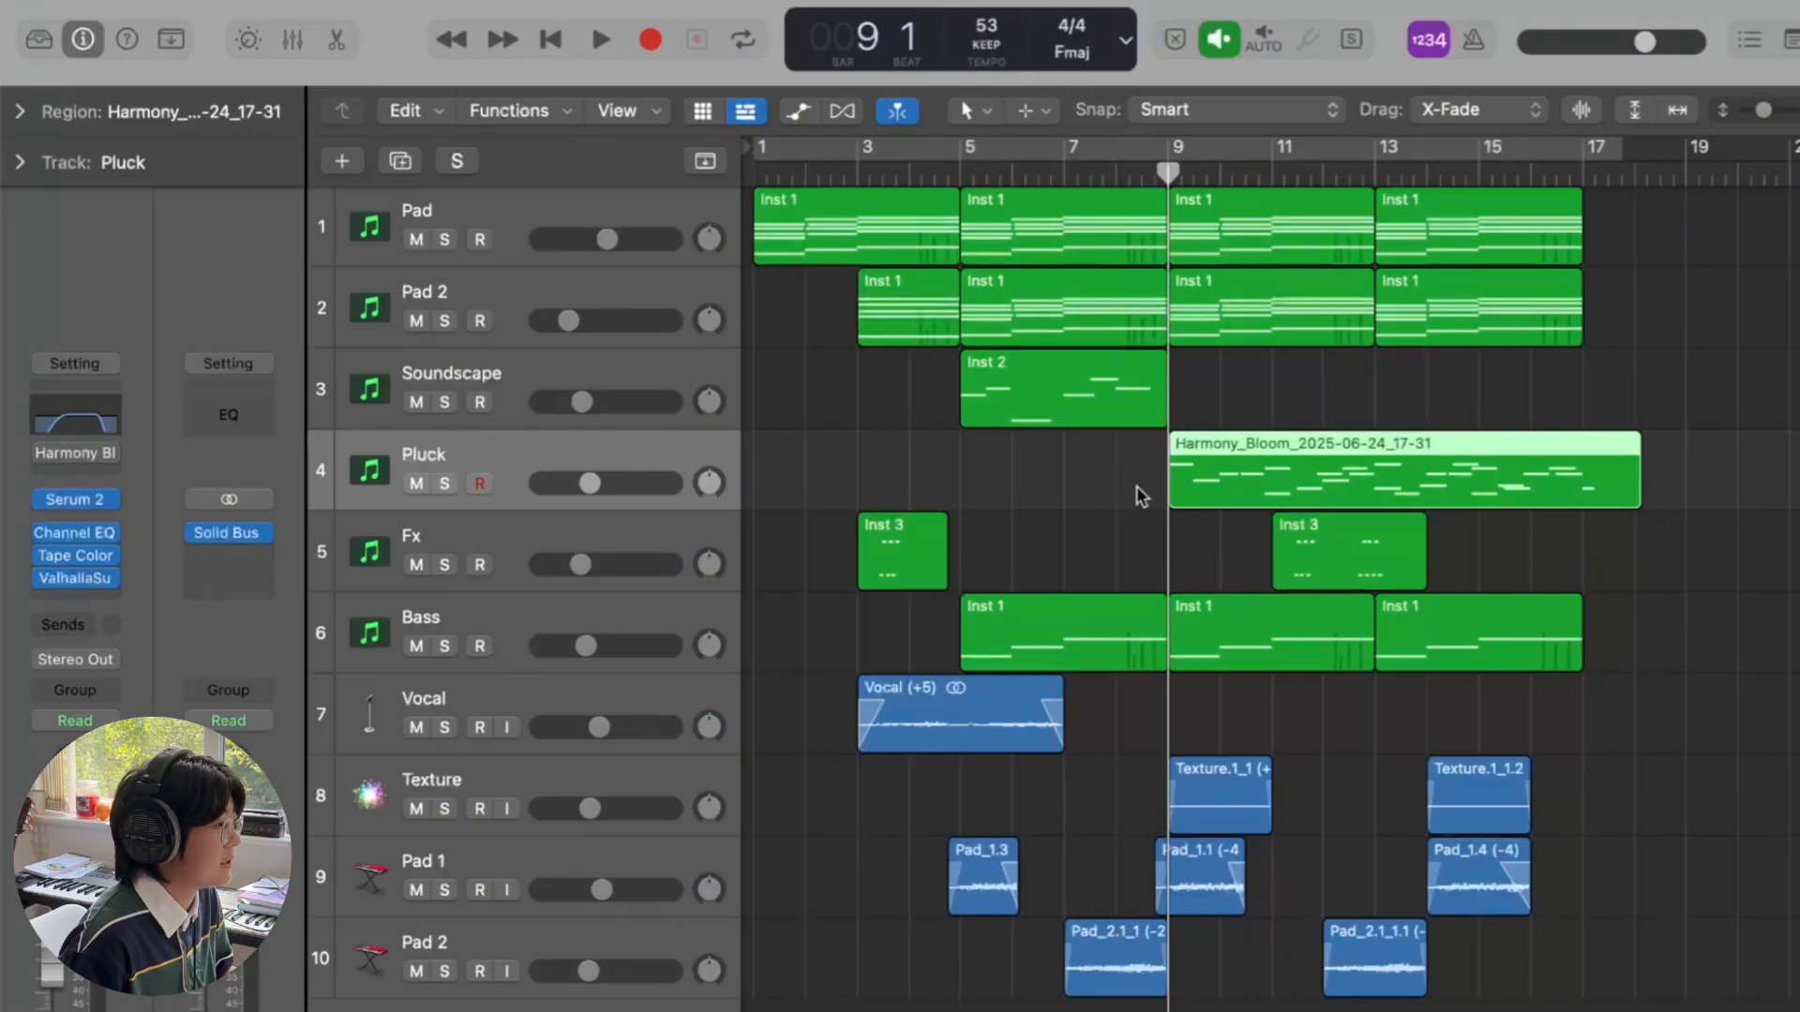
- Play Pluck soloed, add Pad and Pad 2 solos, stop at bar 12 beat 3, then clear solos
click(444, 482)
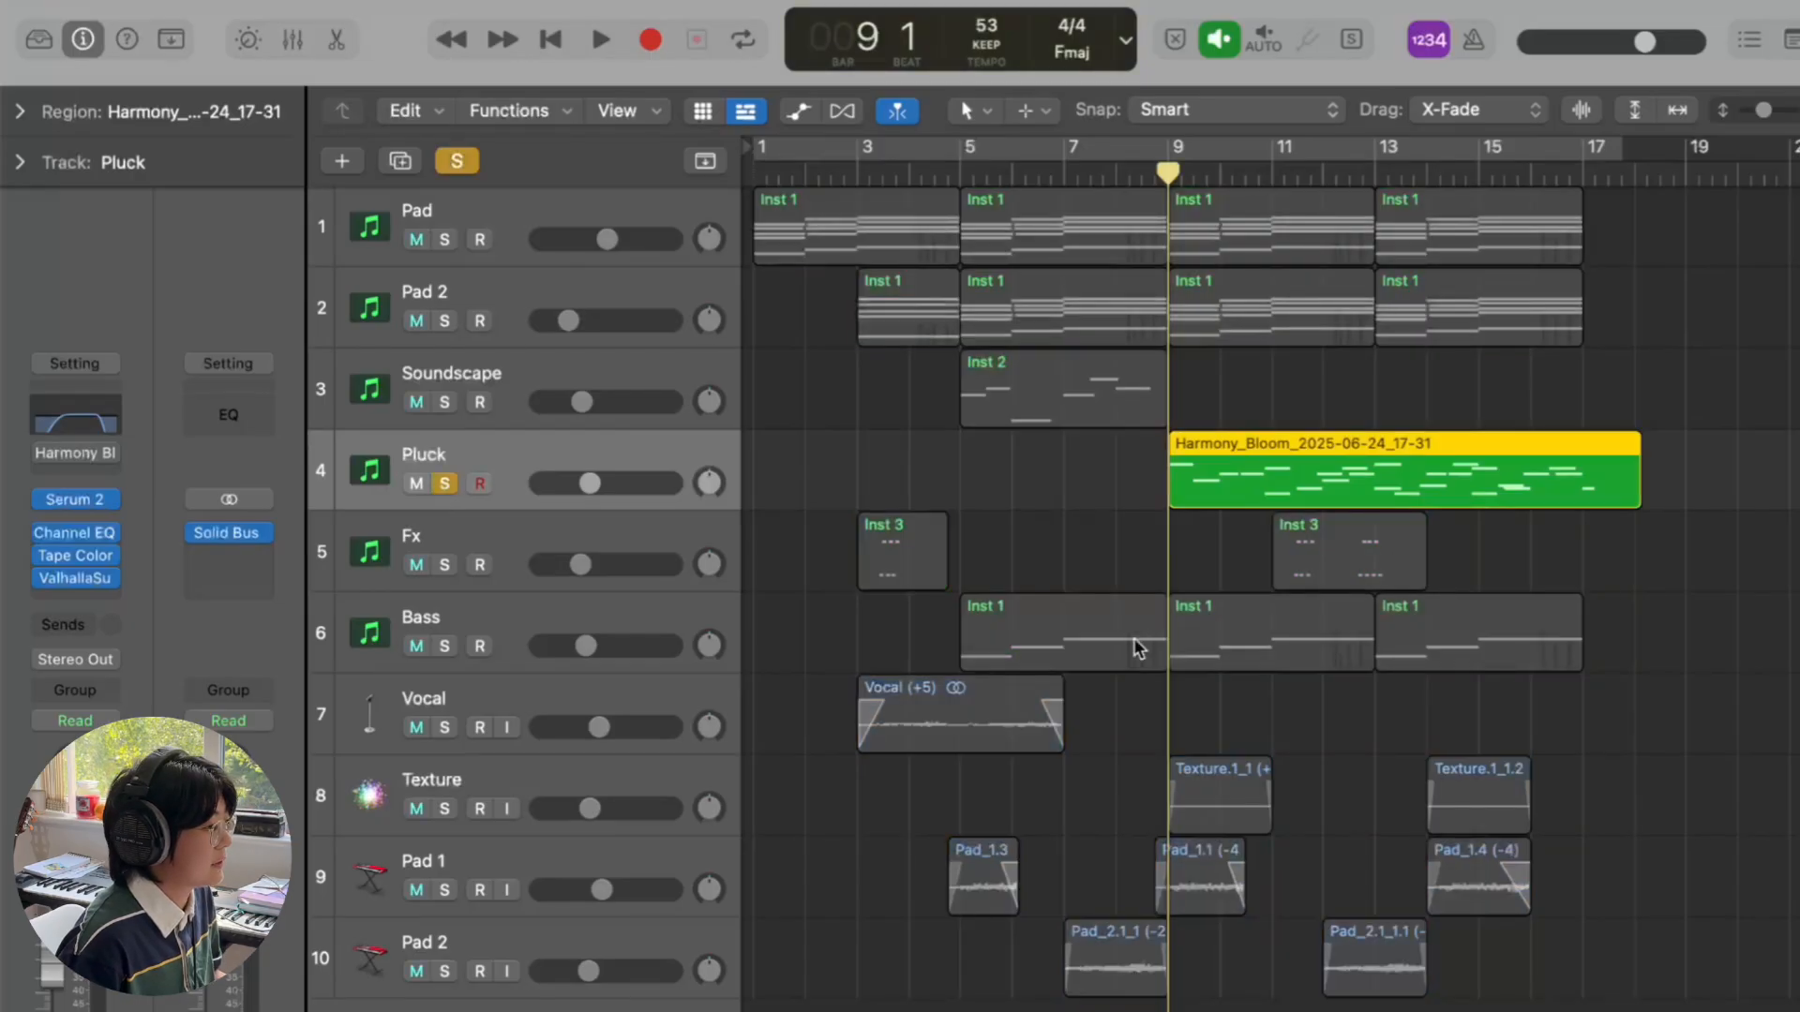
key(space)
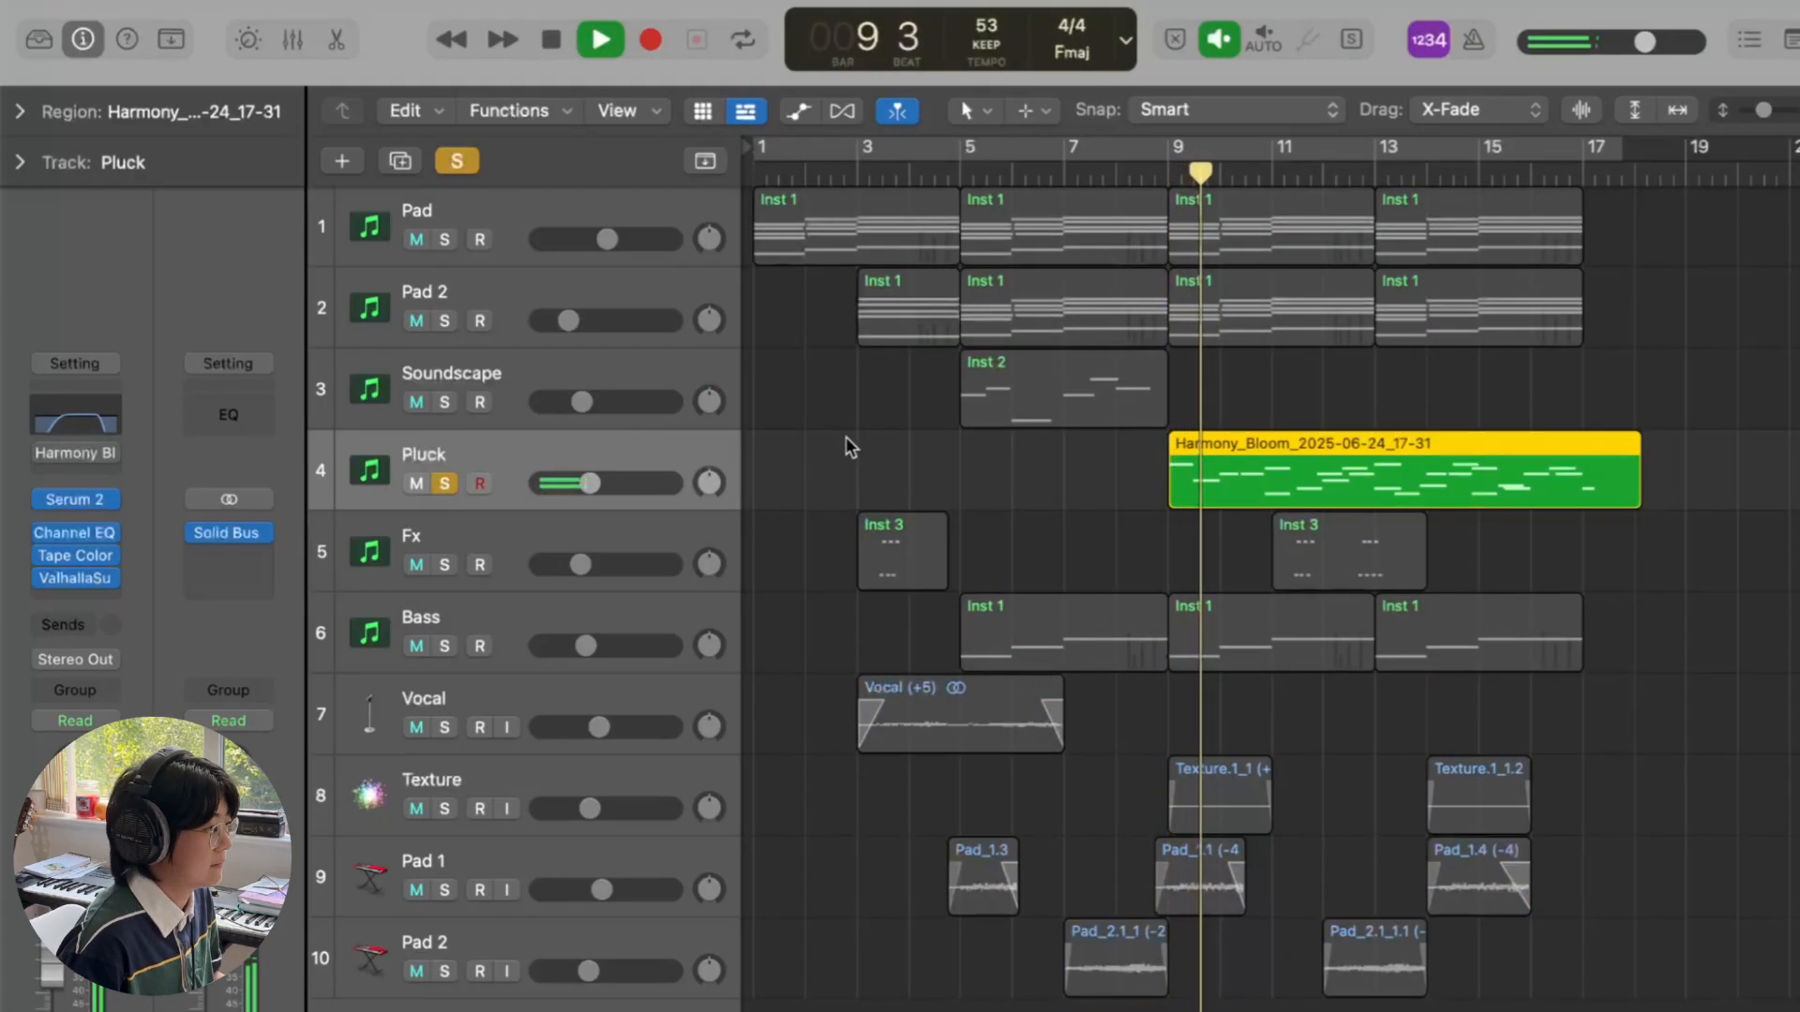
click(445, 241)
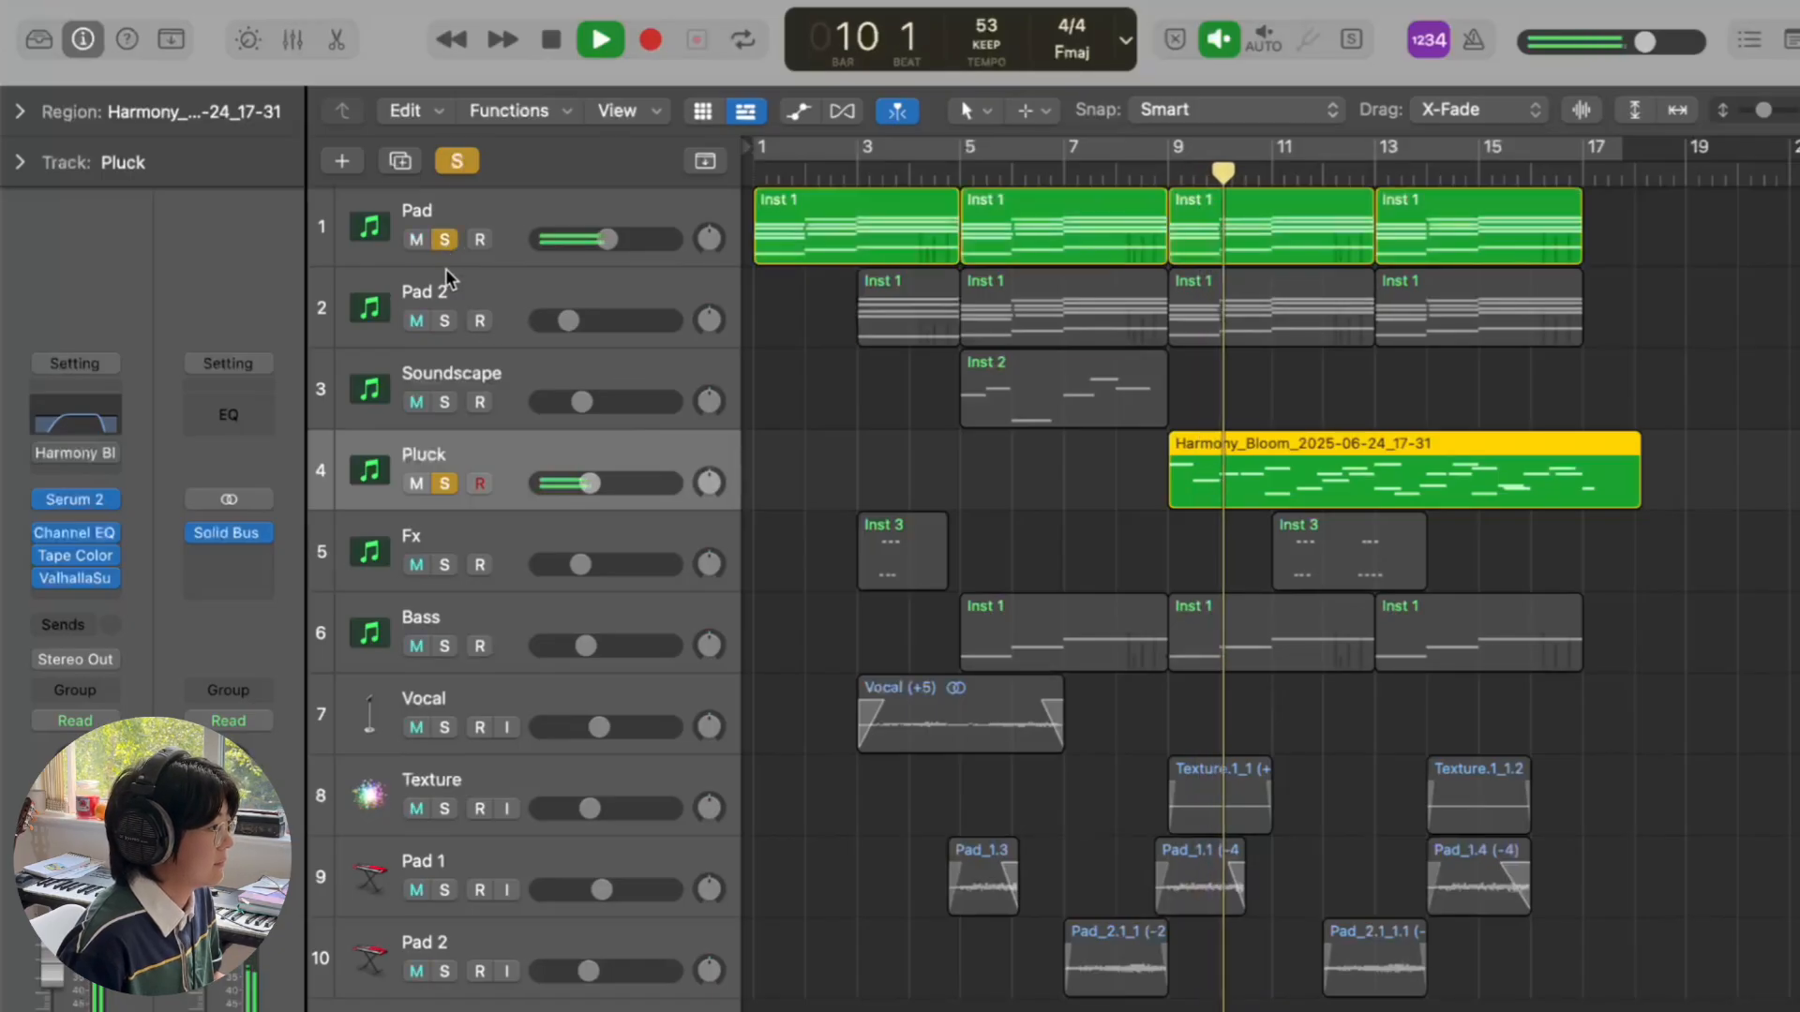
click(444, 320)
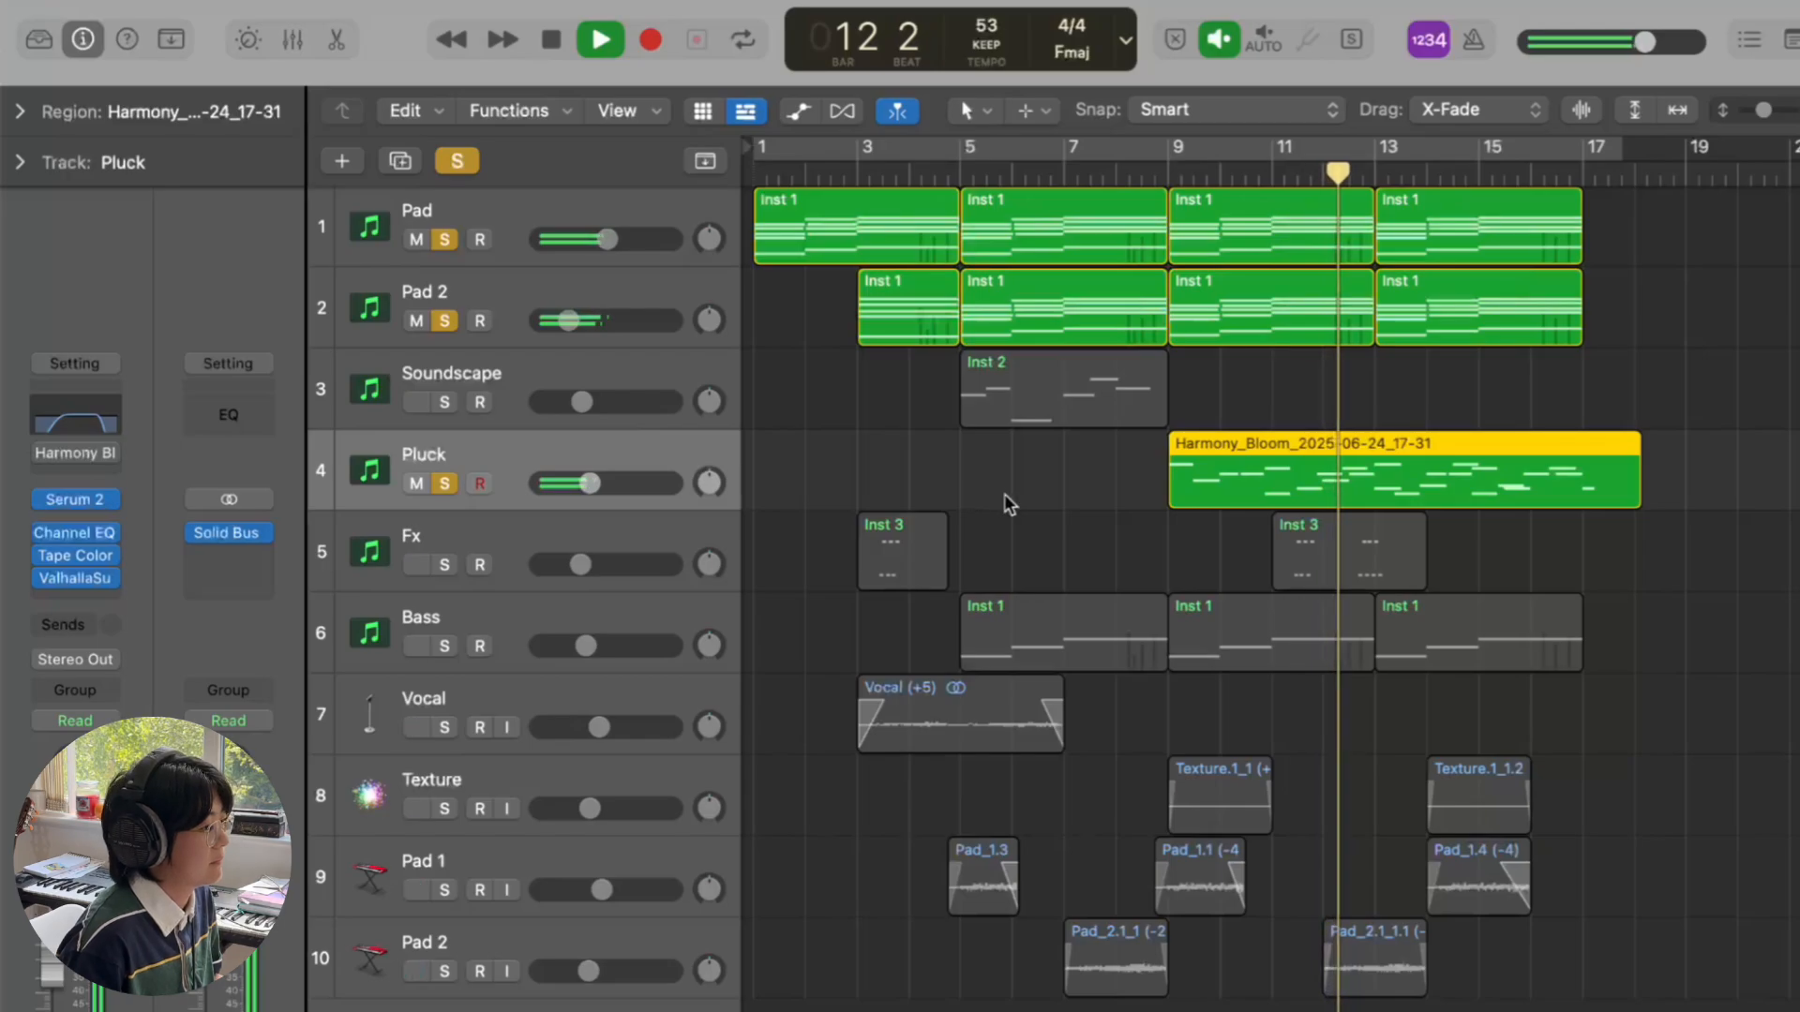
key(space)
click(456, 160)
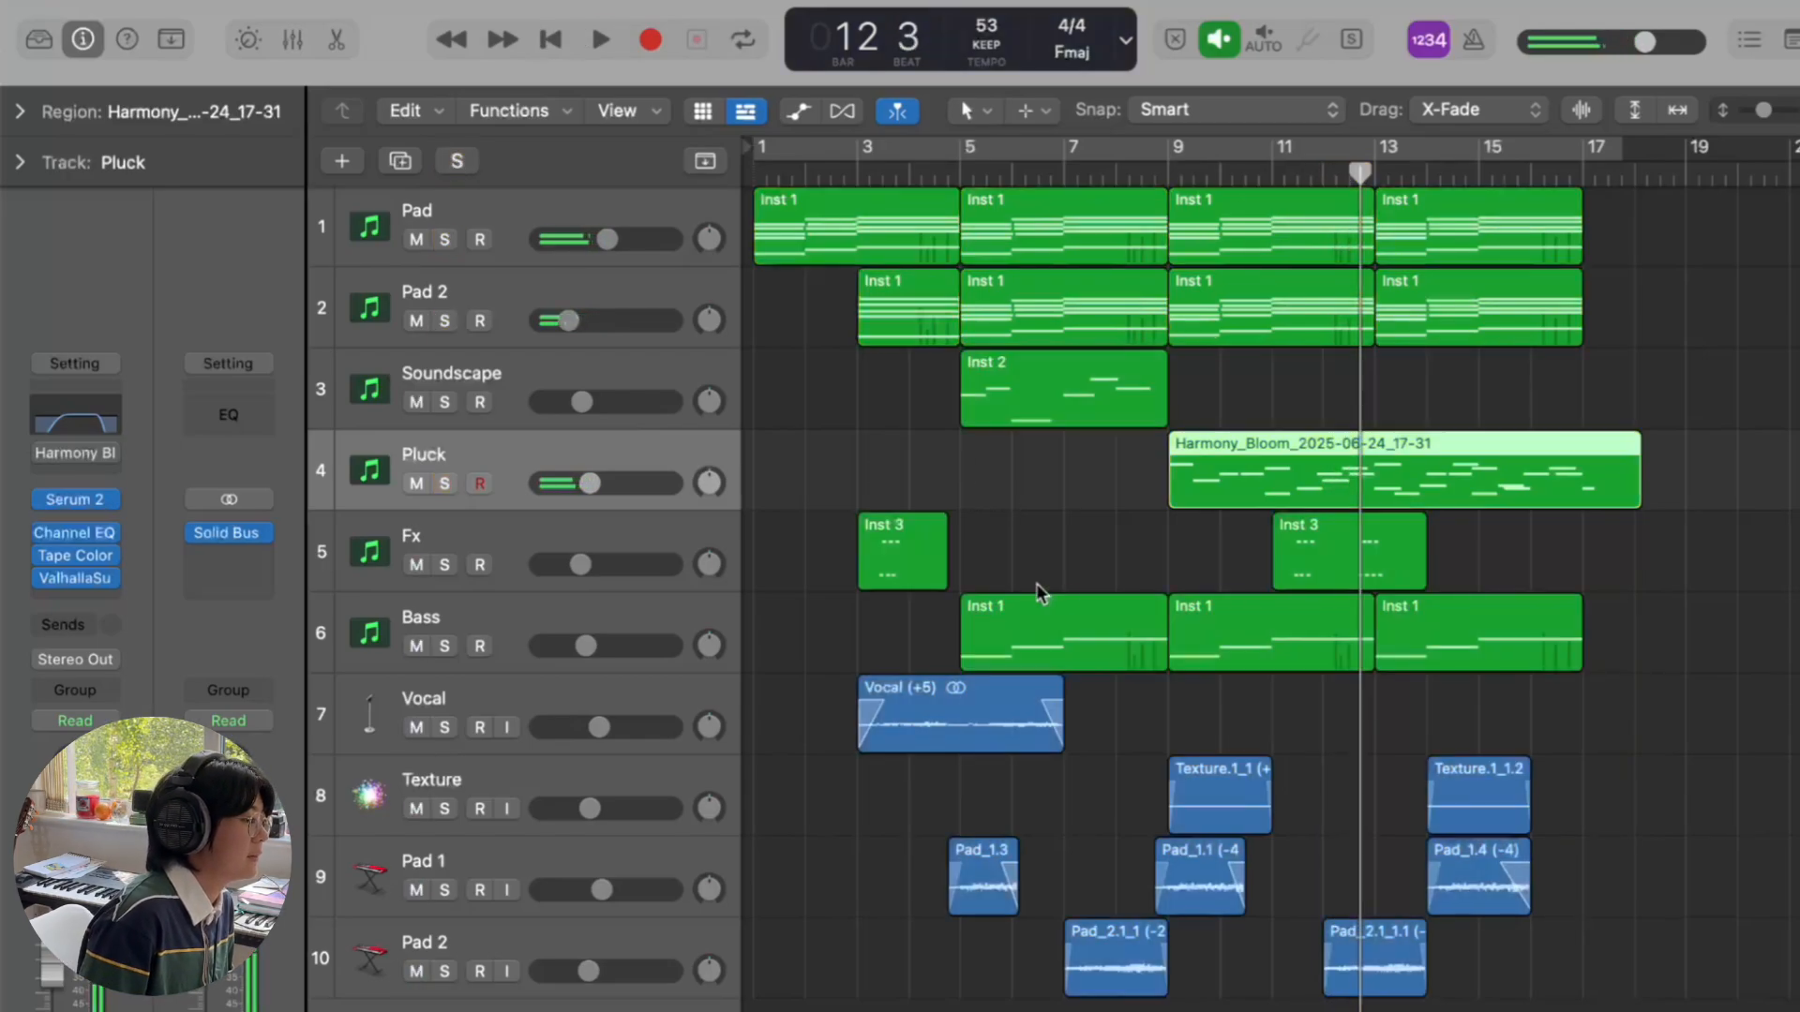
click(1093, 582)
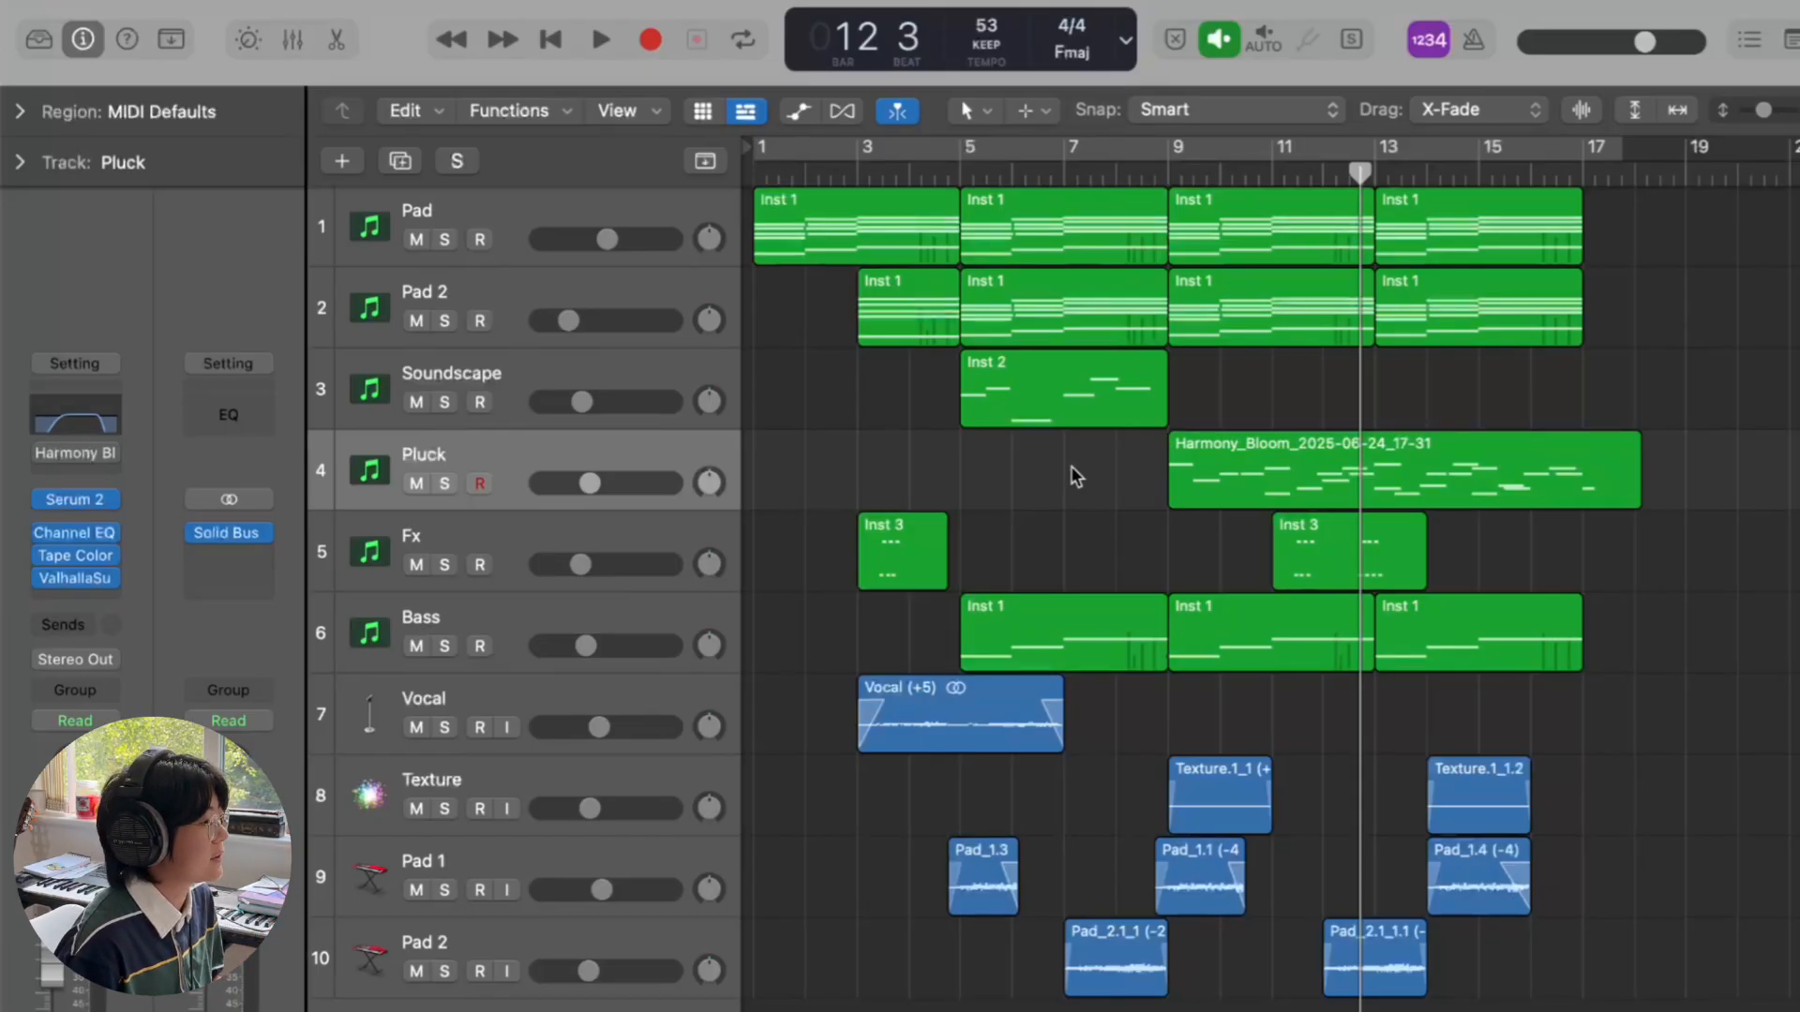
- Select and solo the Fx track, then play its Inst 3 region briefly
click(521, 542)
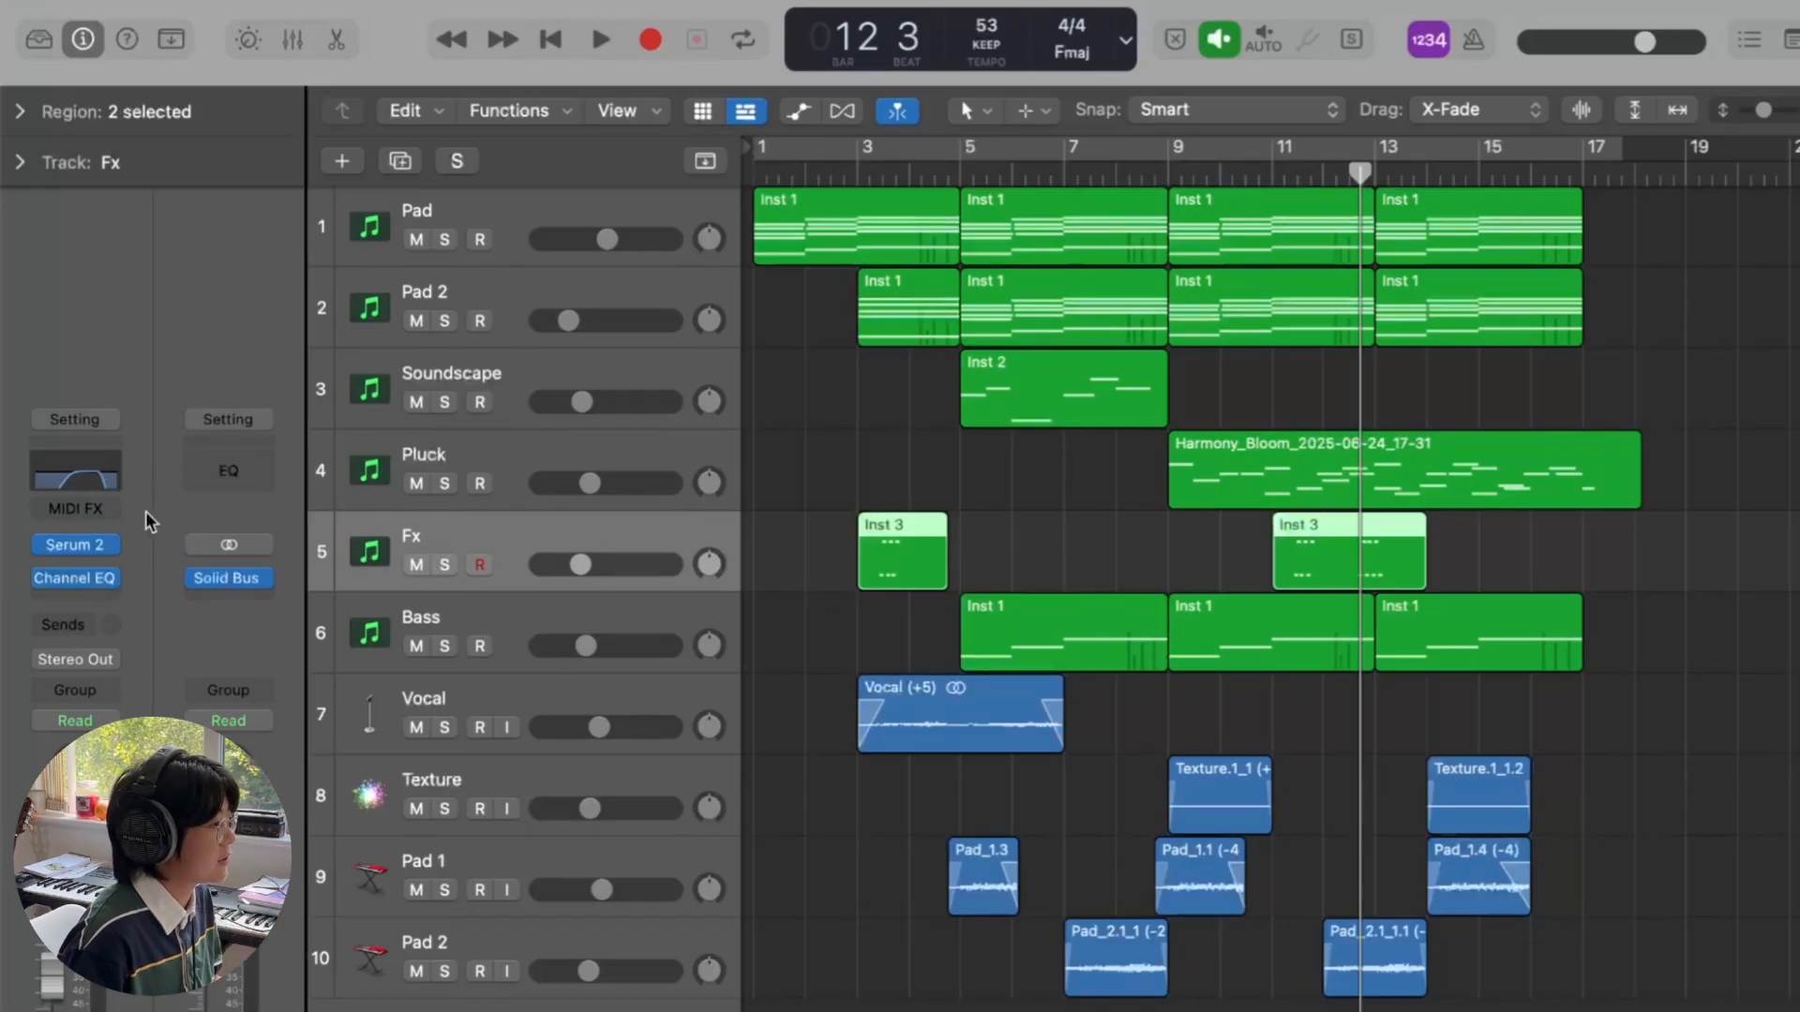
click(444, 564)
scroll(966, 521, up, 1)
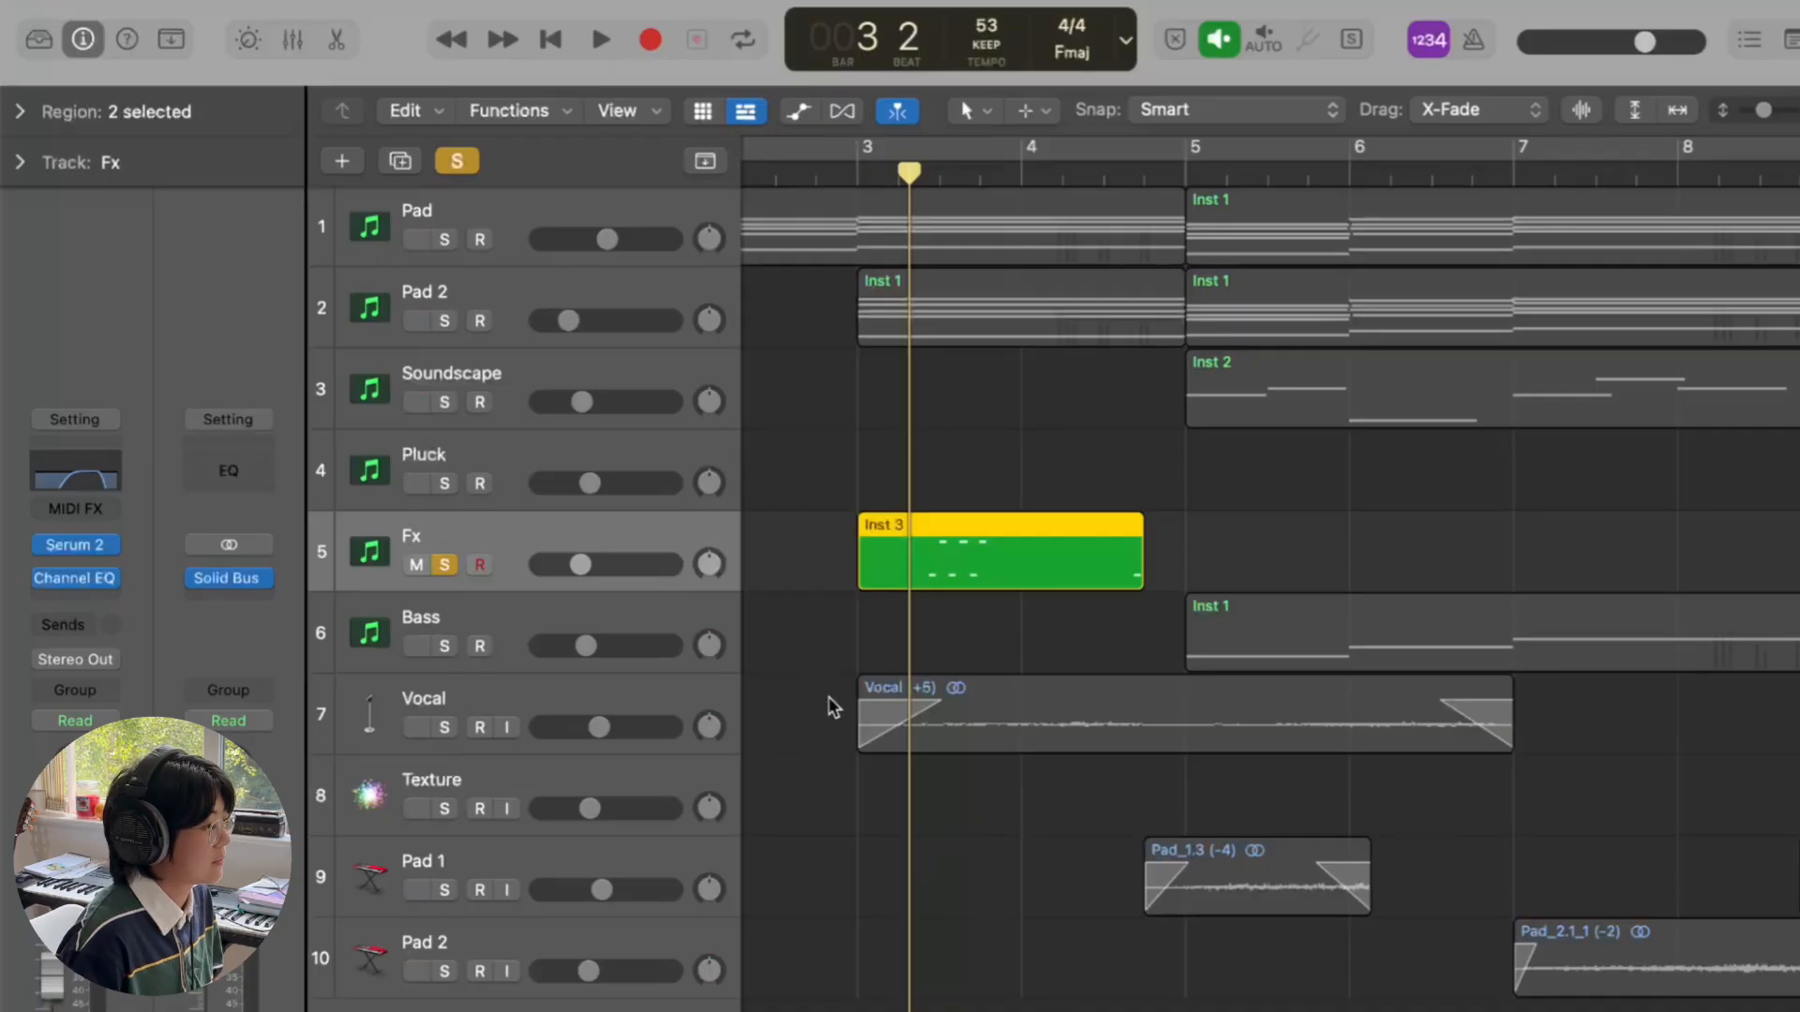
key(space)
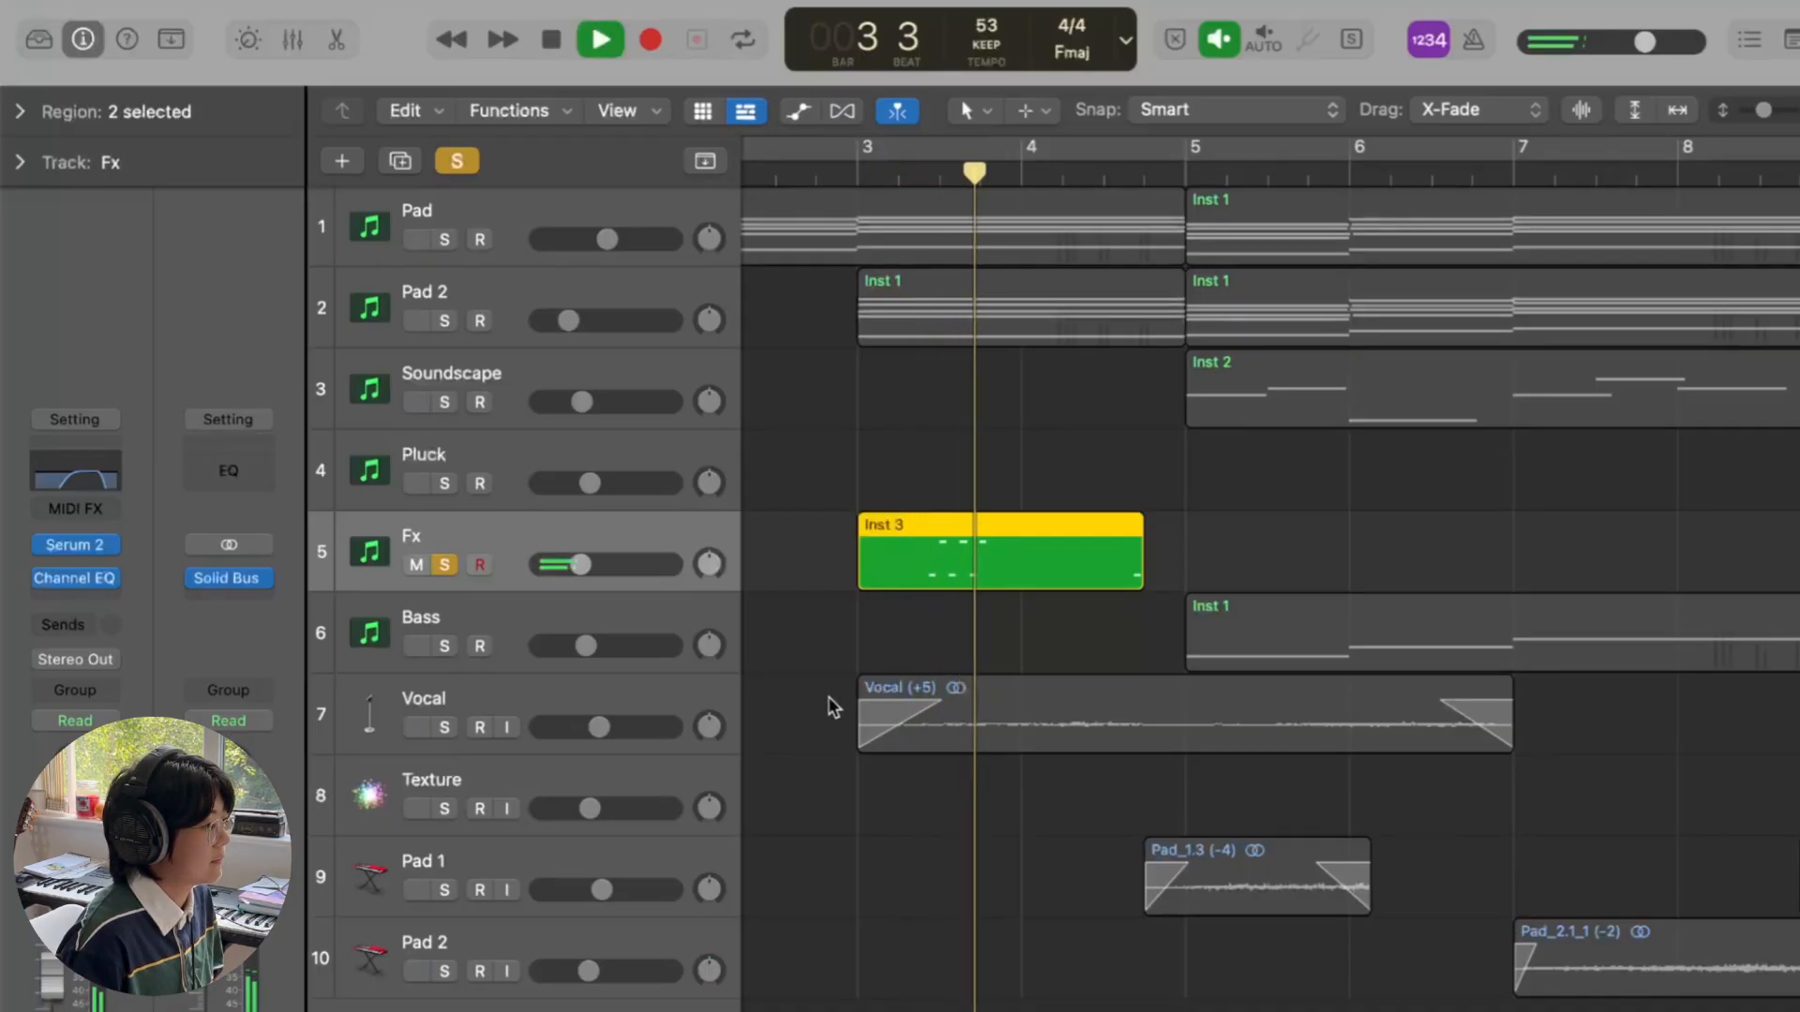
key(space)
- Play Fx soloed with Pad and Pad 2 until bar 5 beat 1, then clear all solos
click(467, 160)
click(444, 239)
click(444, 321)
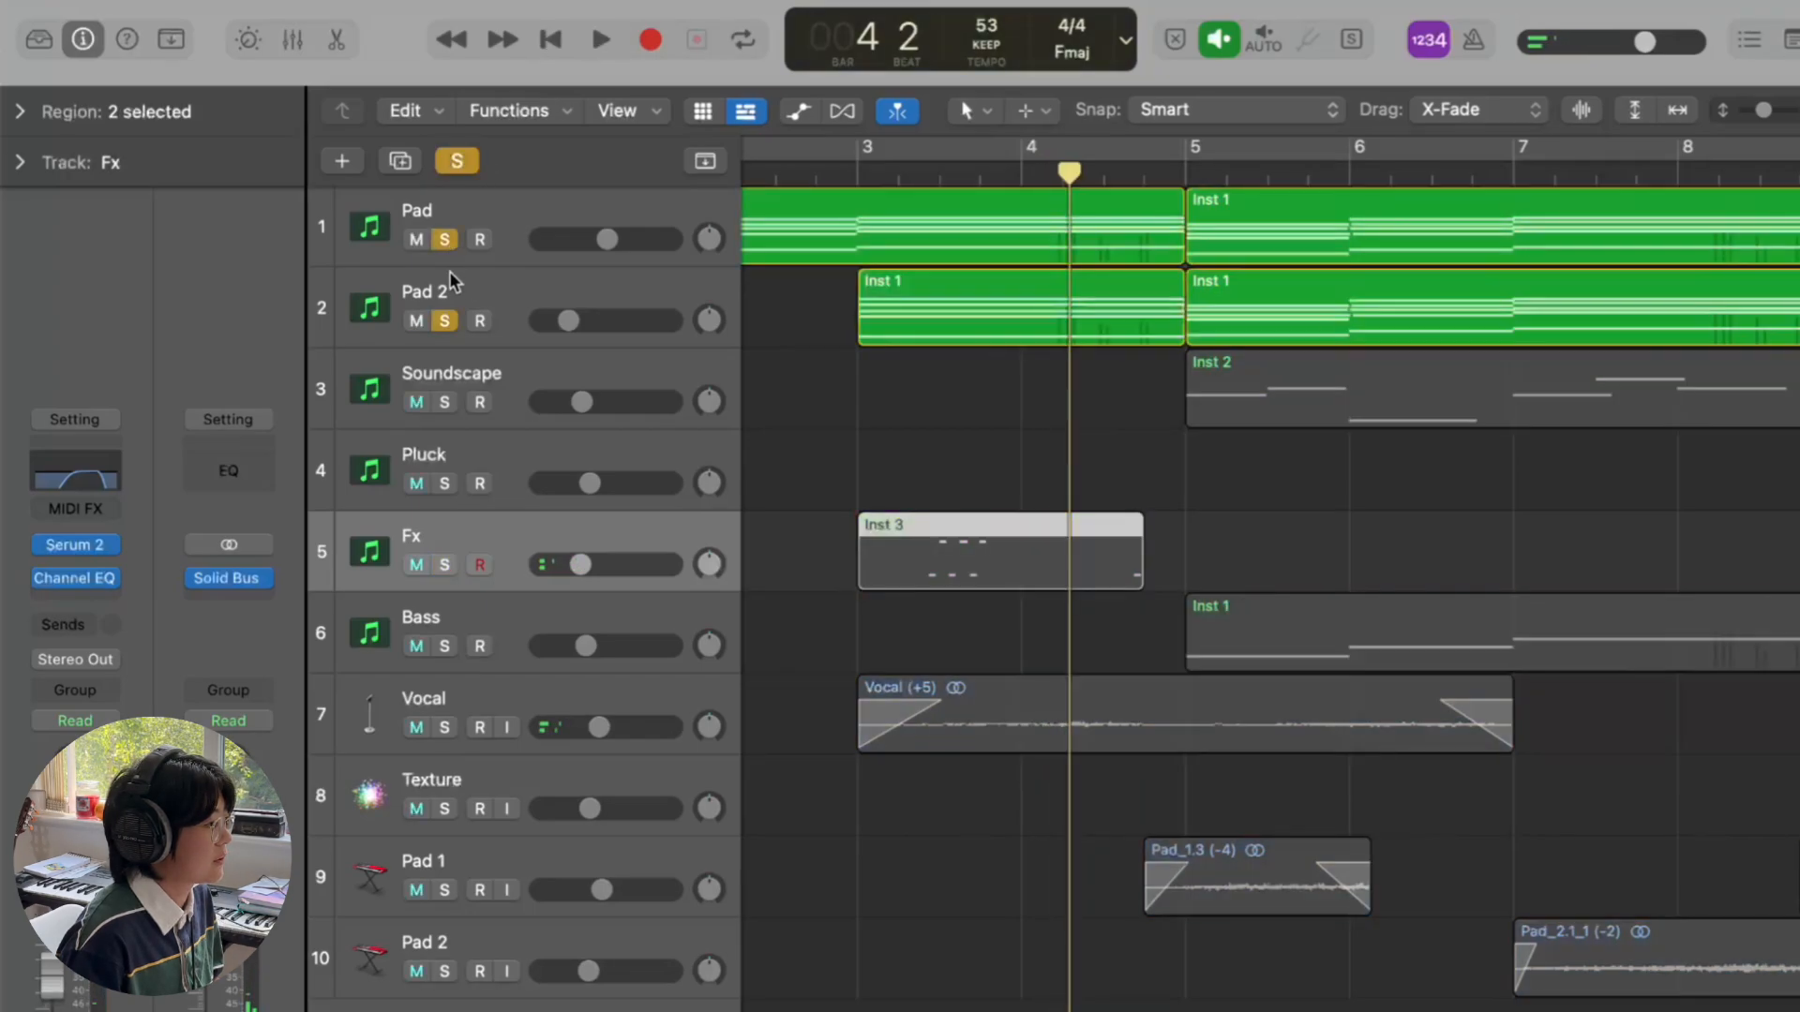
click(449, 562)
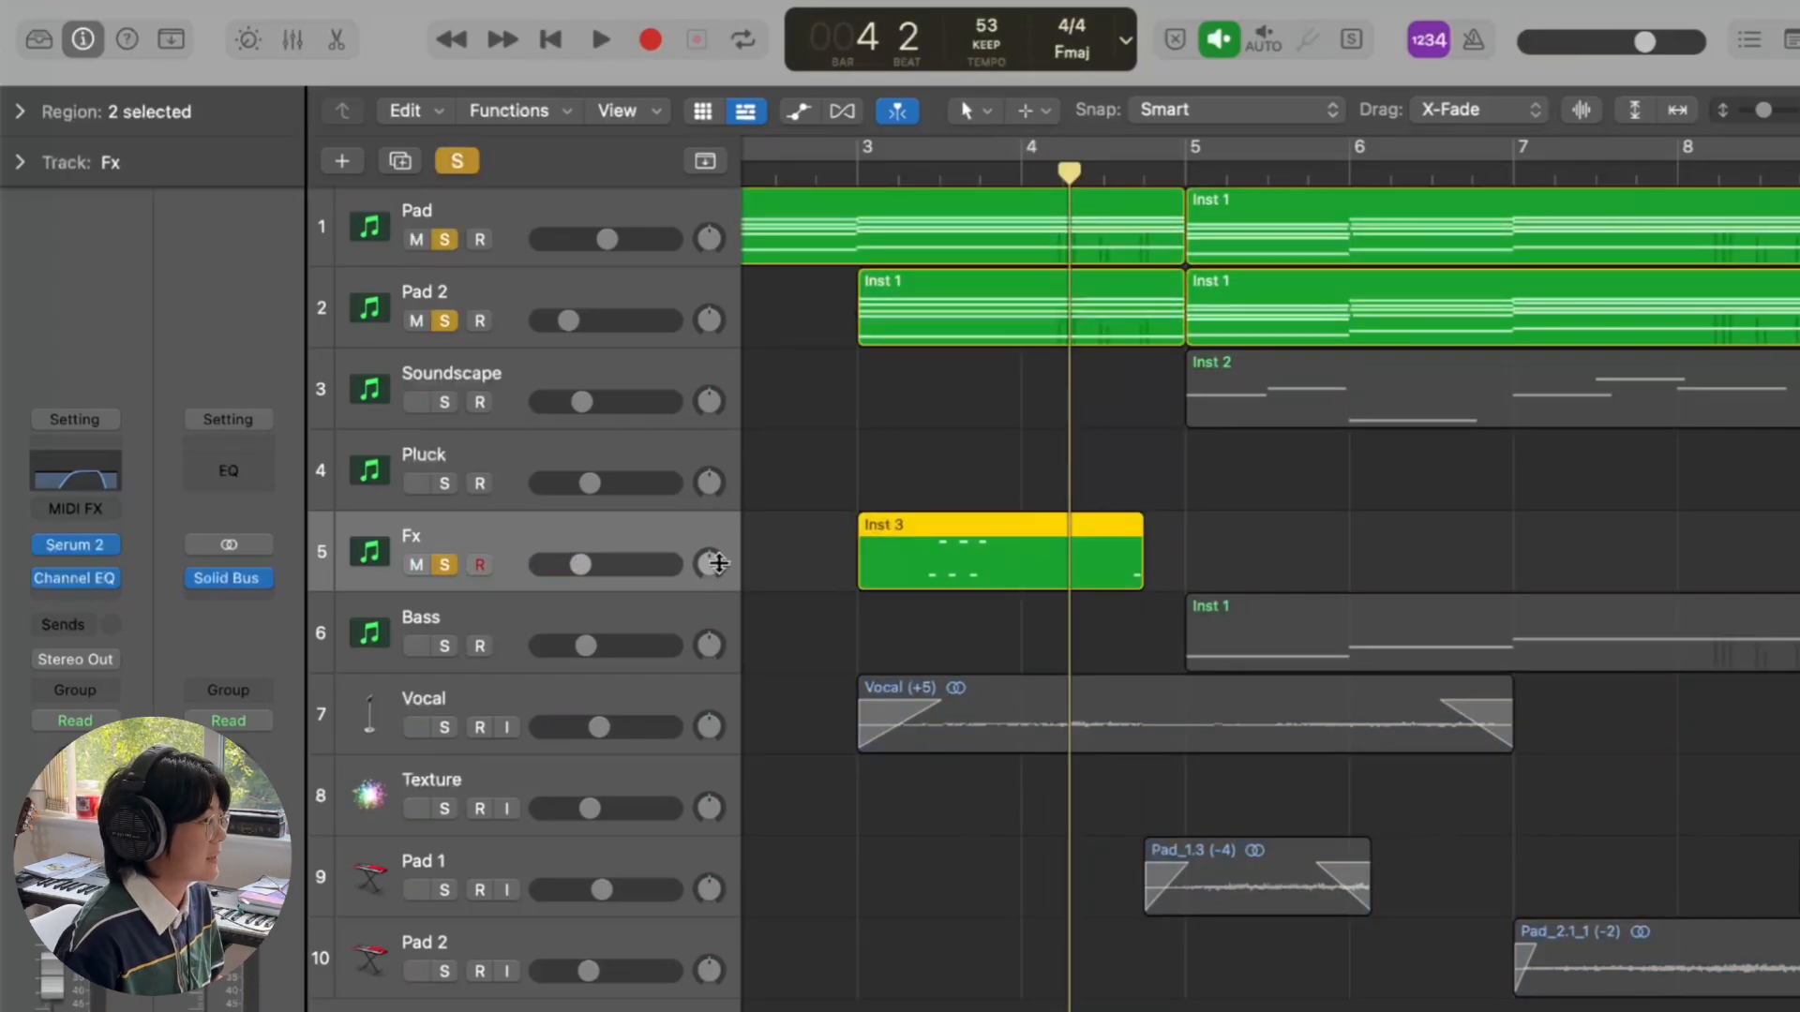
key(space)
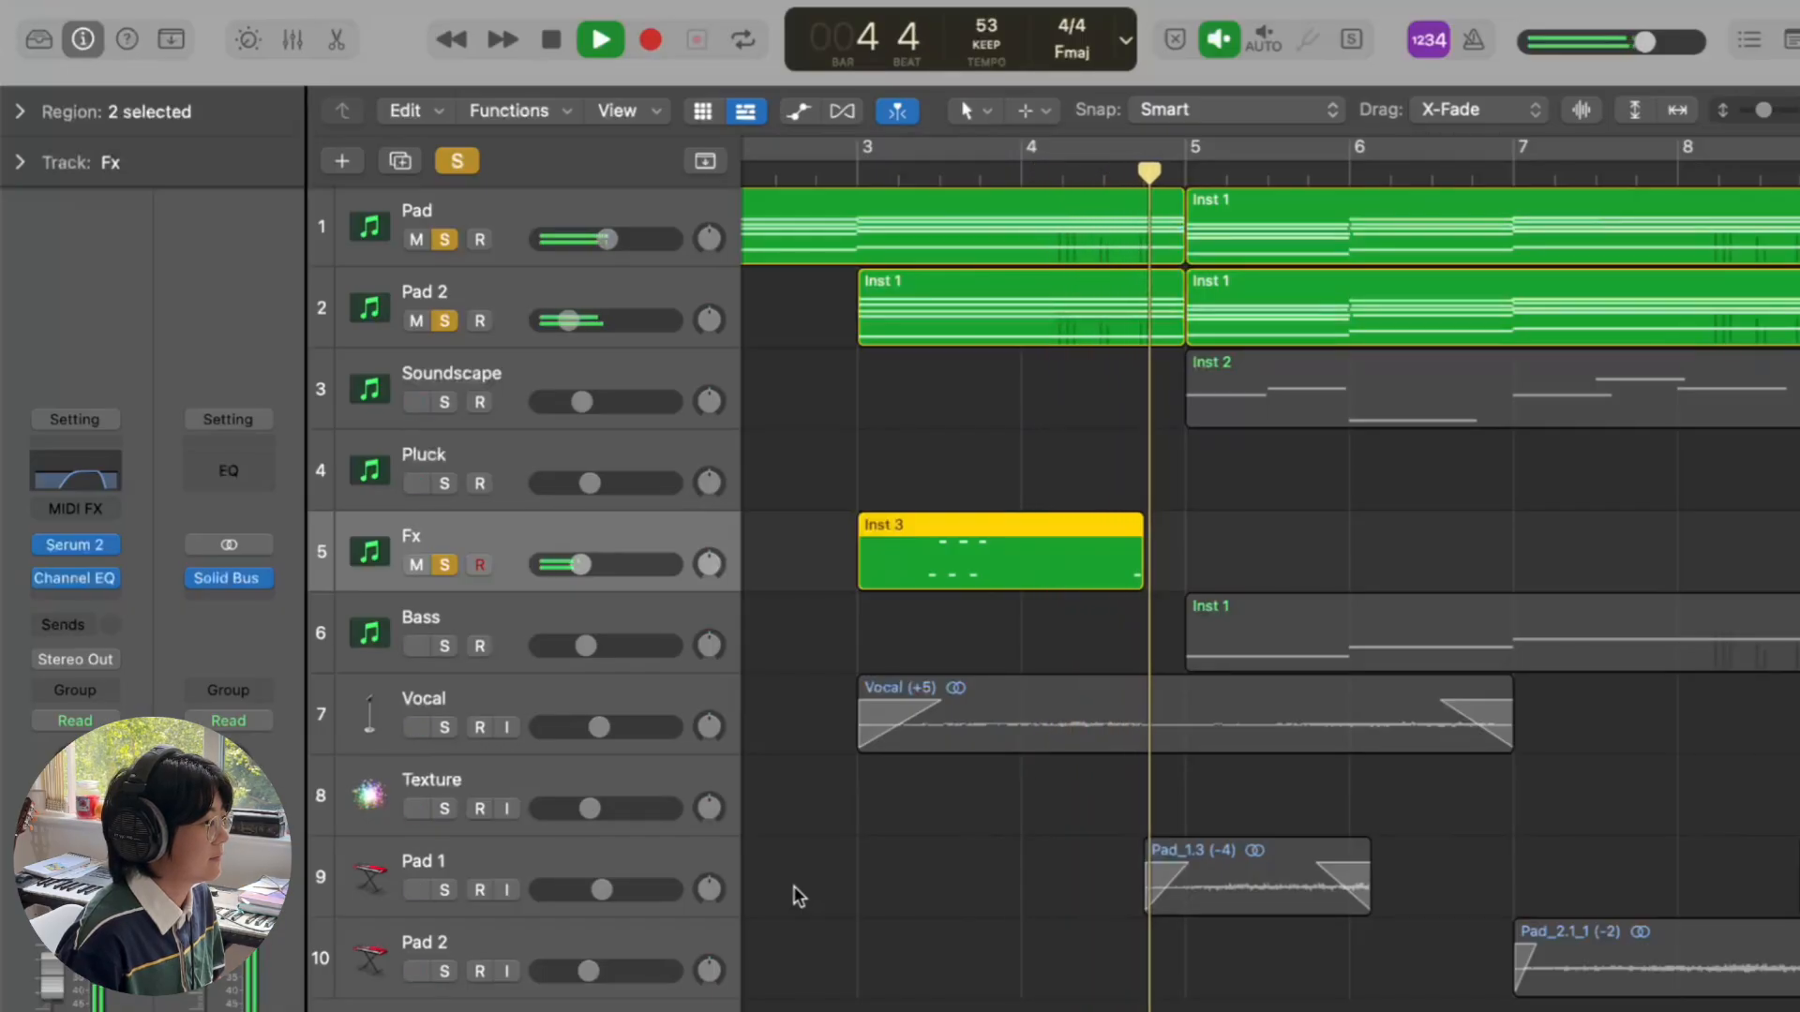
key(space)
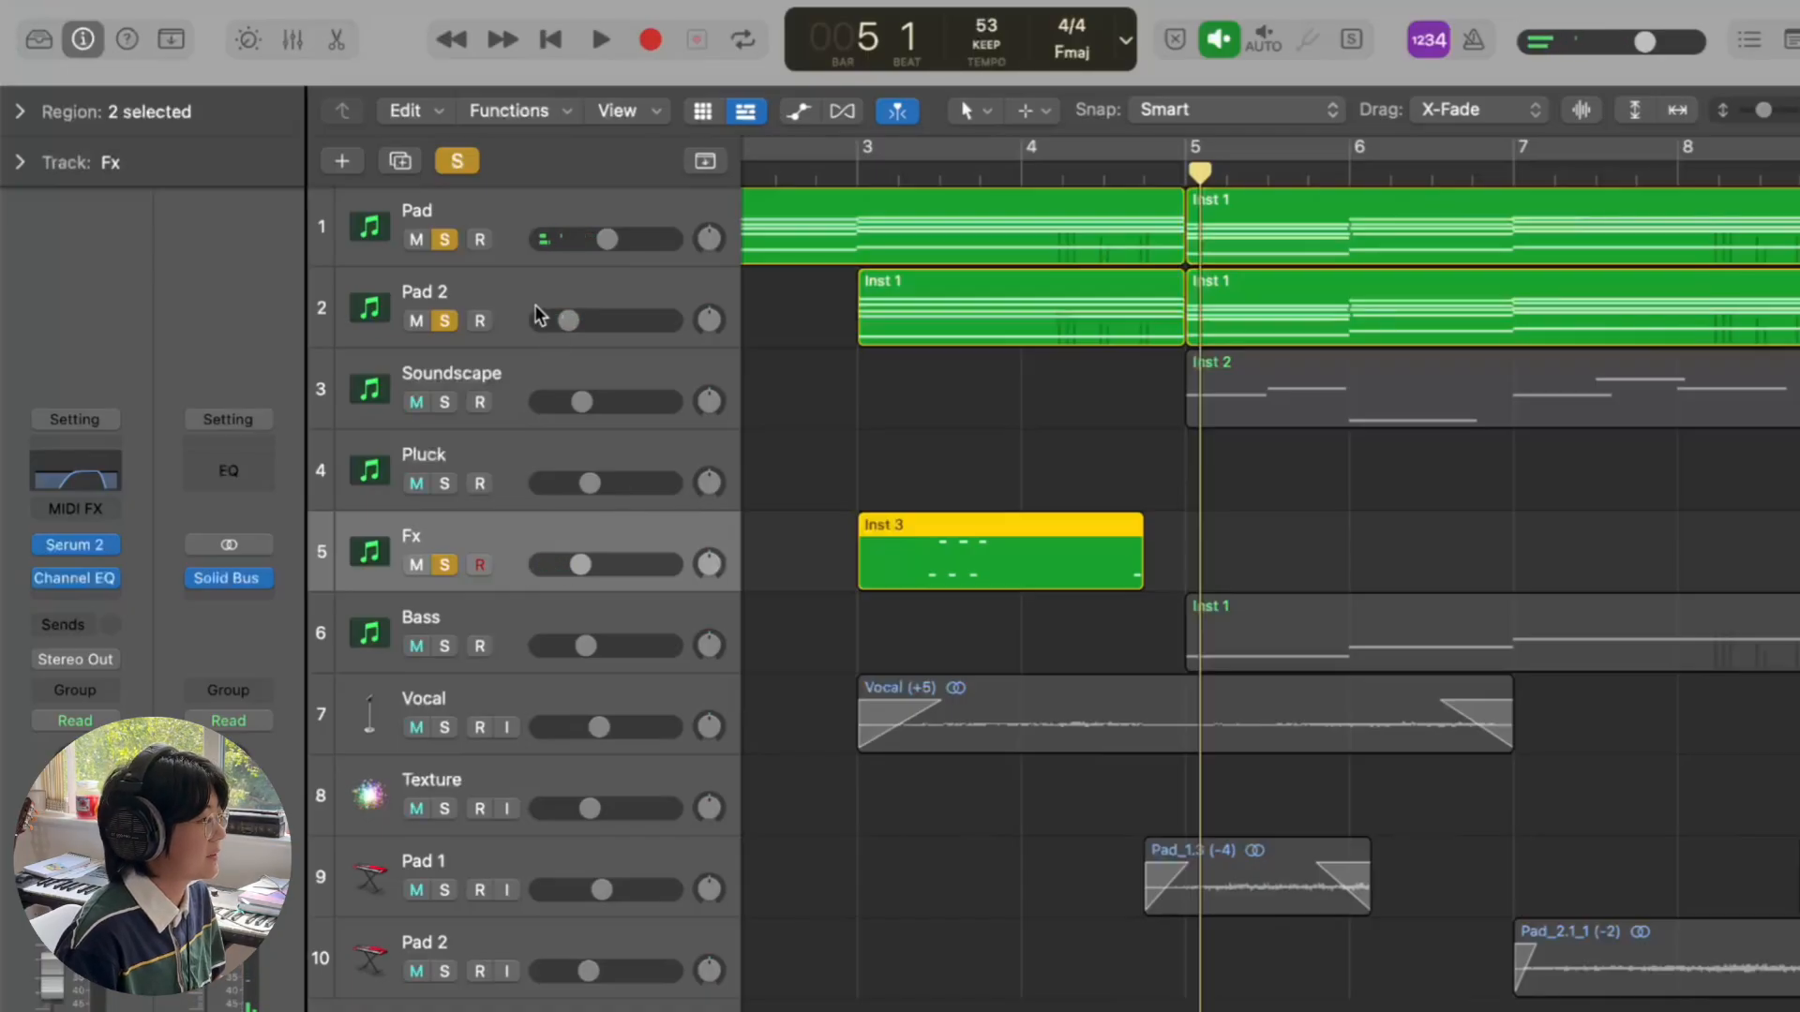
click(460, 167)
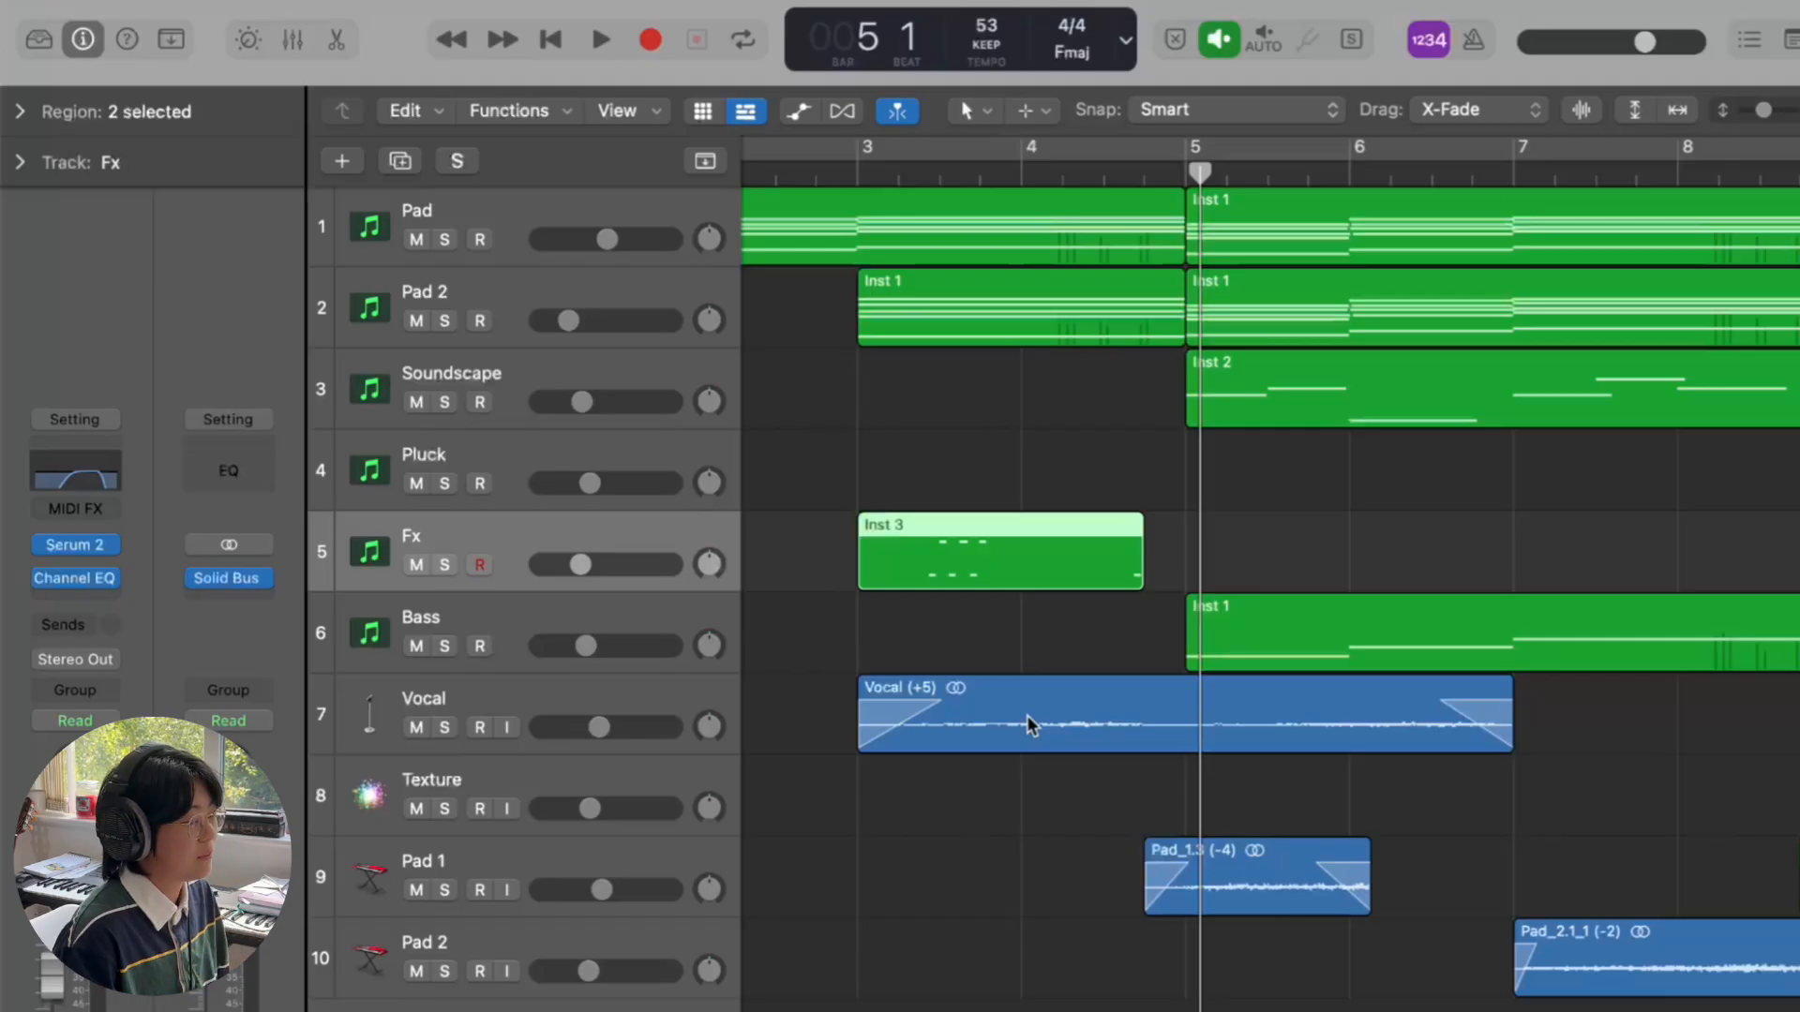
- Select the Bass track and its regions, and have the view follow the playhead
scroll(1072, 705, right, 1)
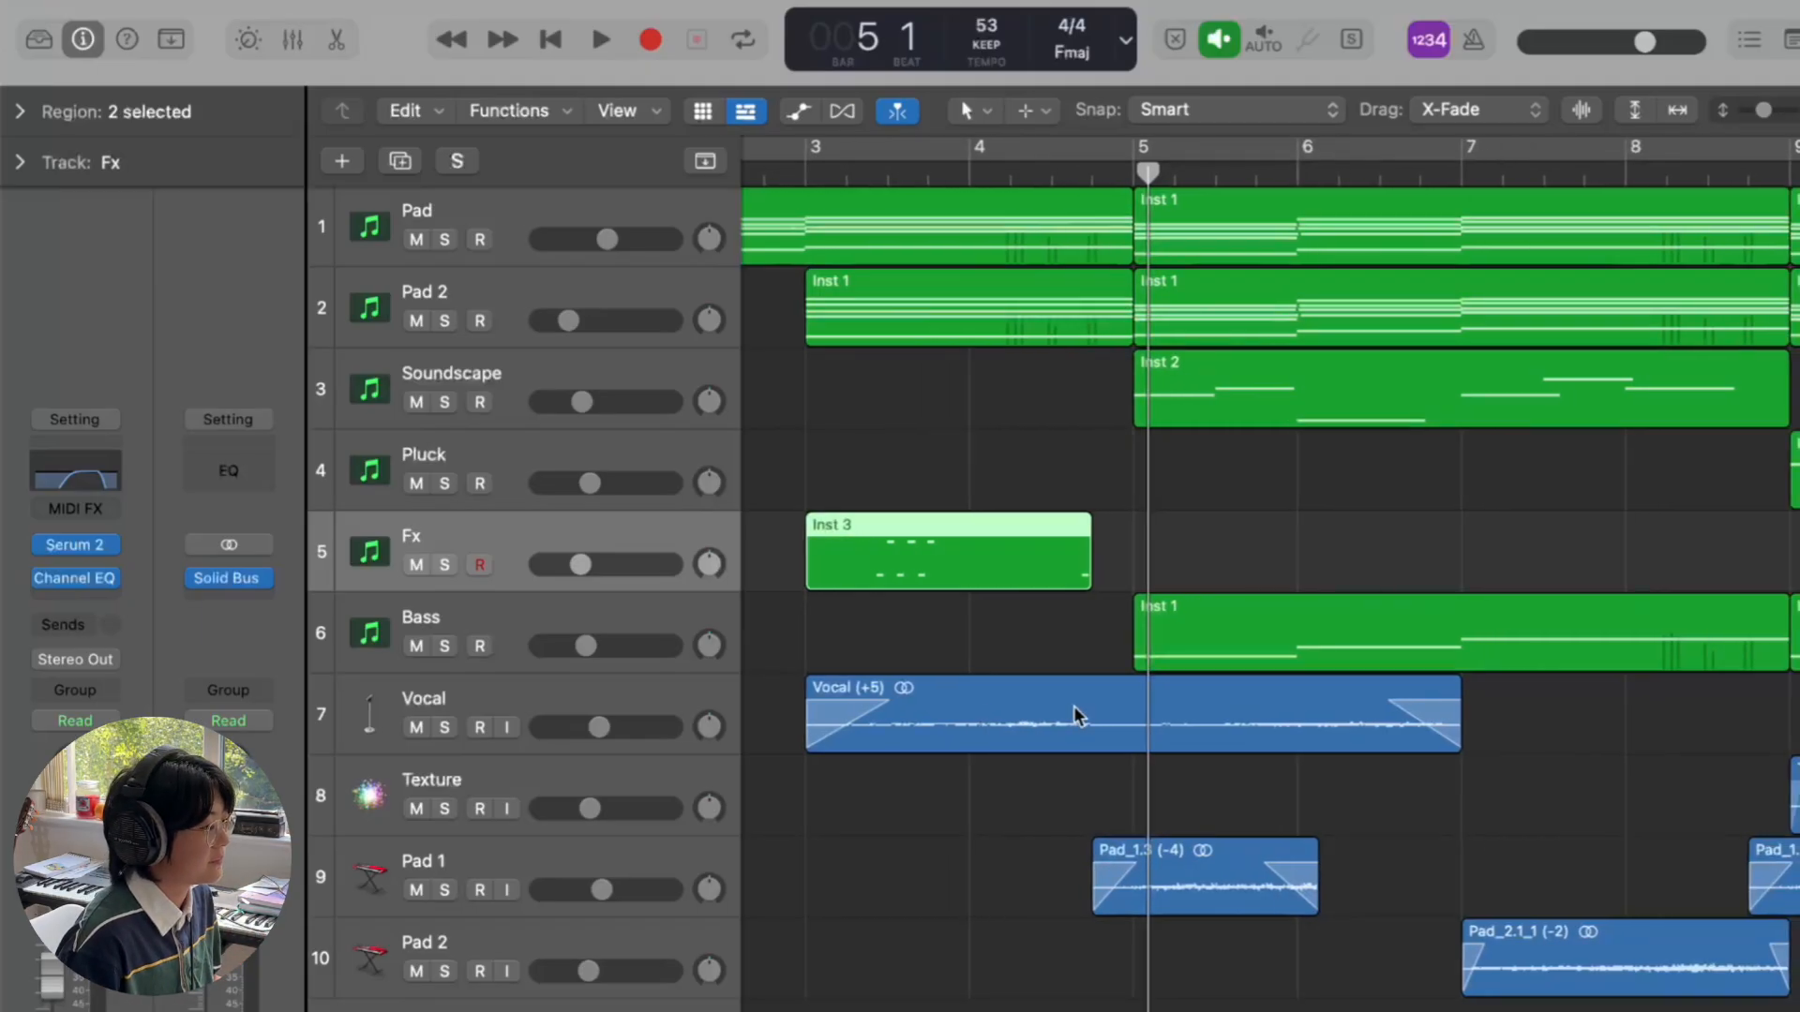
scroll(1073, 706, right, 4)
scroll(767, 630, down, 4)
click(553, 615)
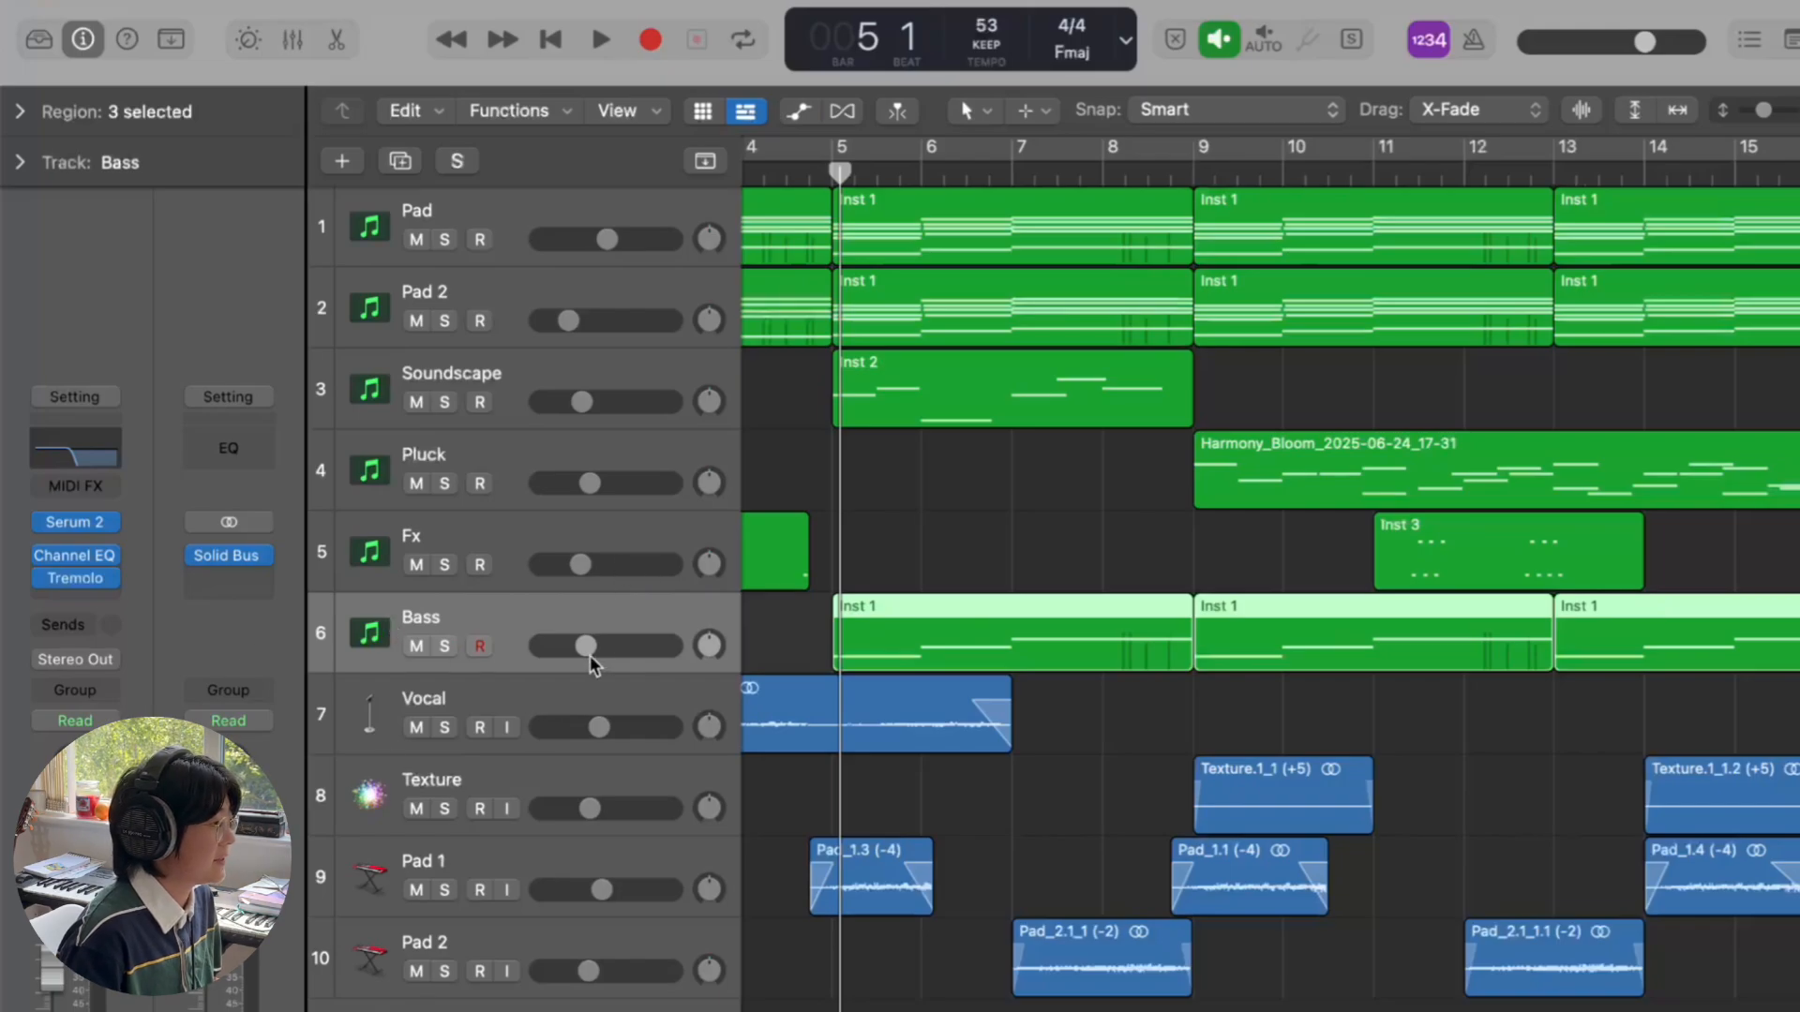
scroll(623, 656, left, 3)
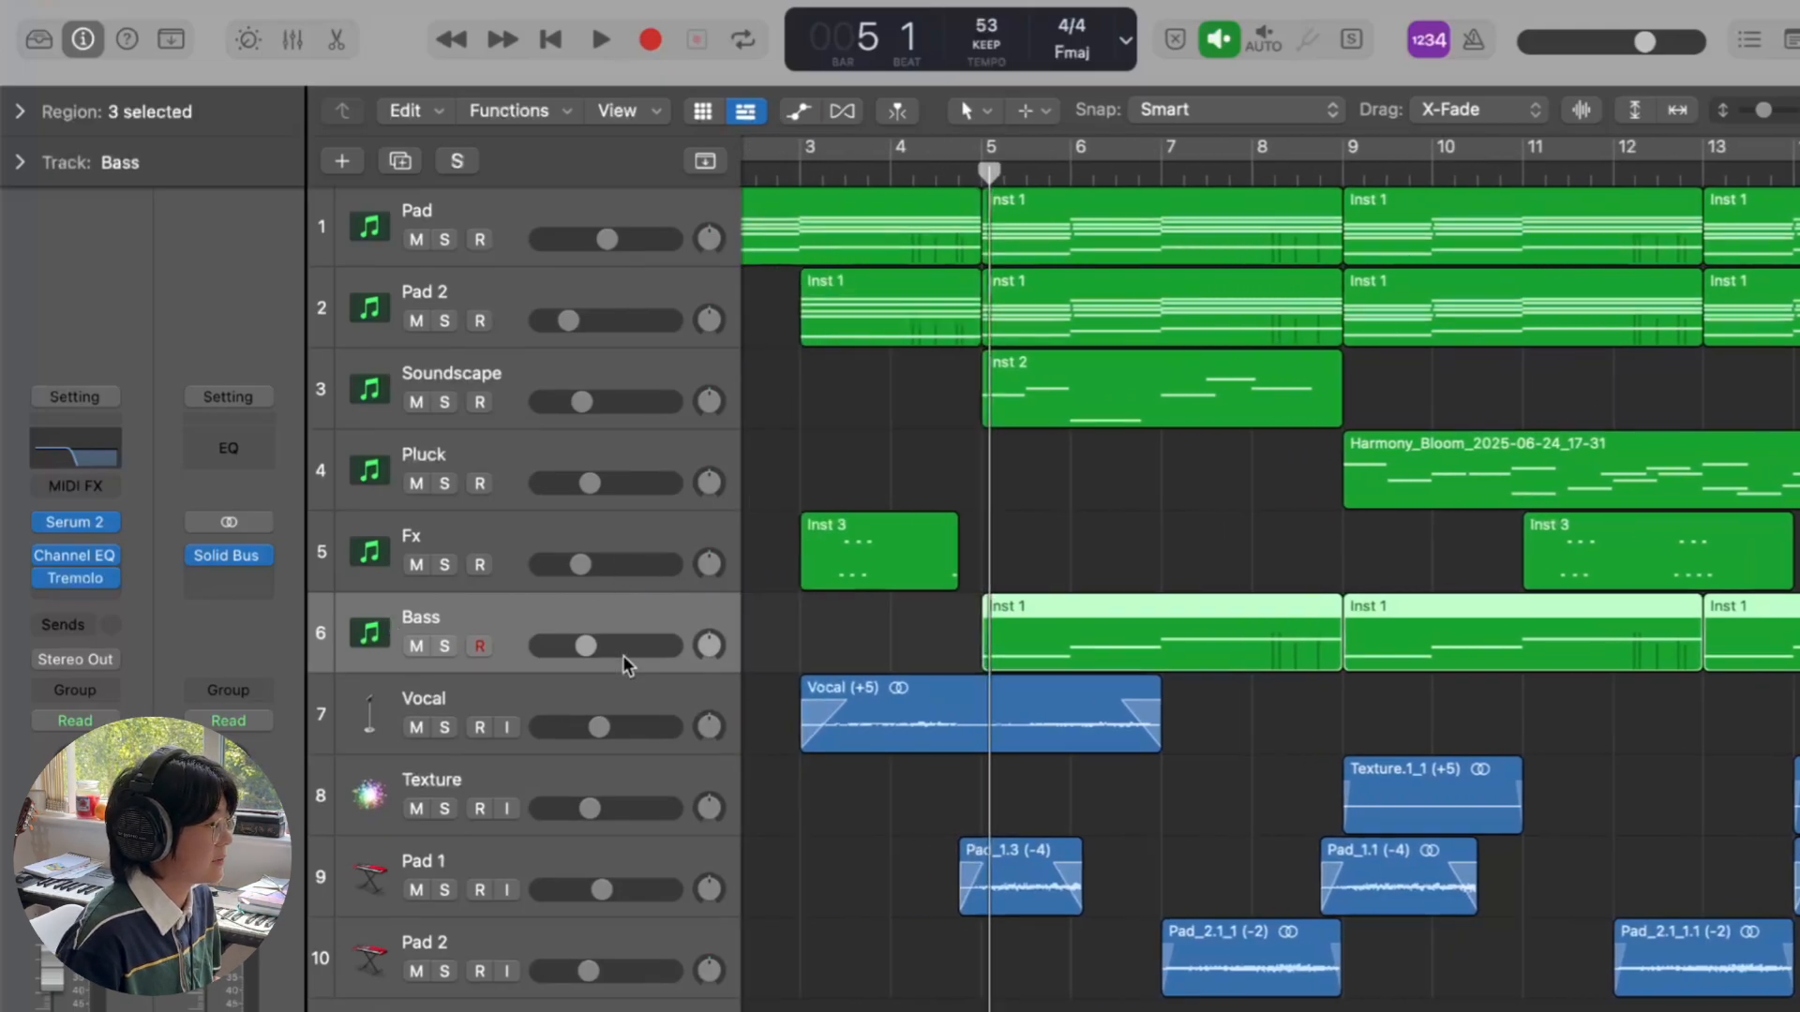
click(986, 172)
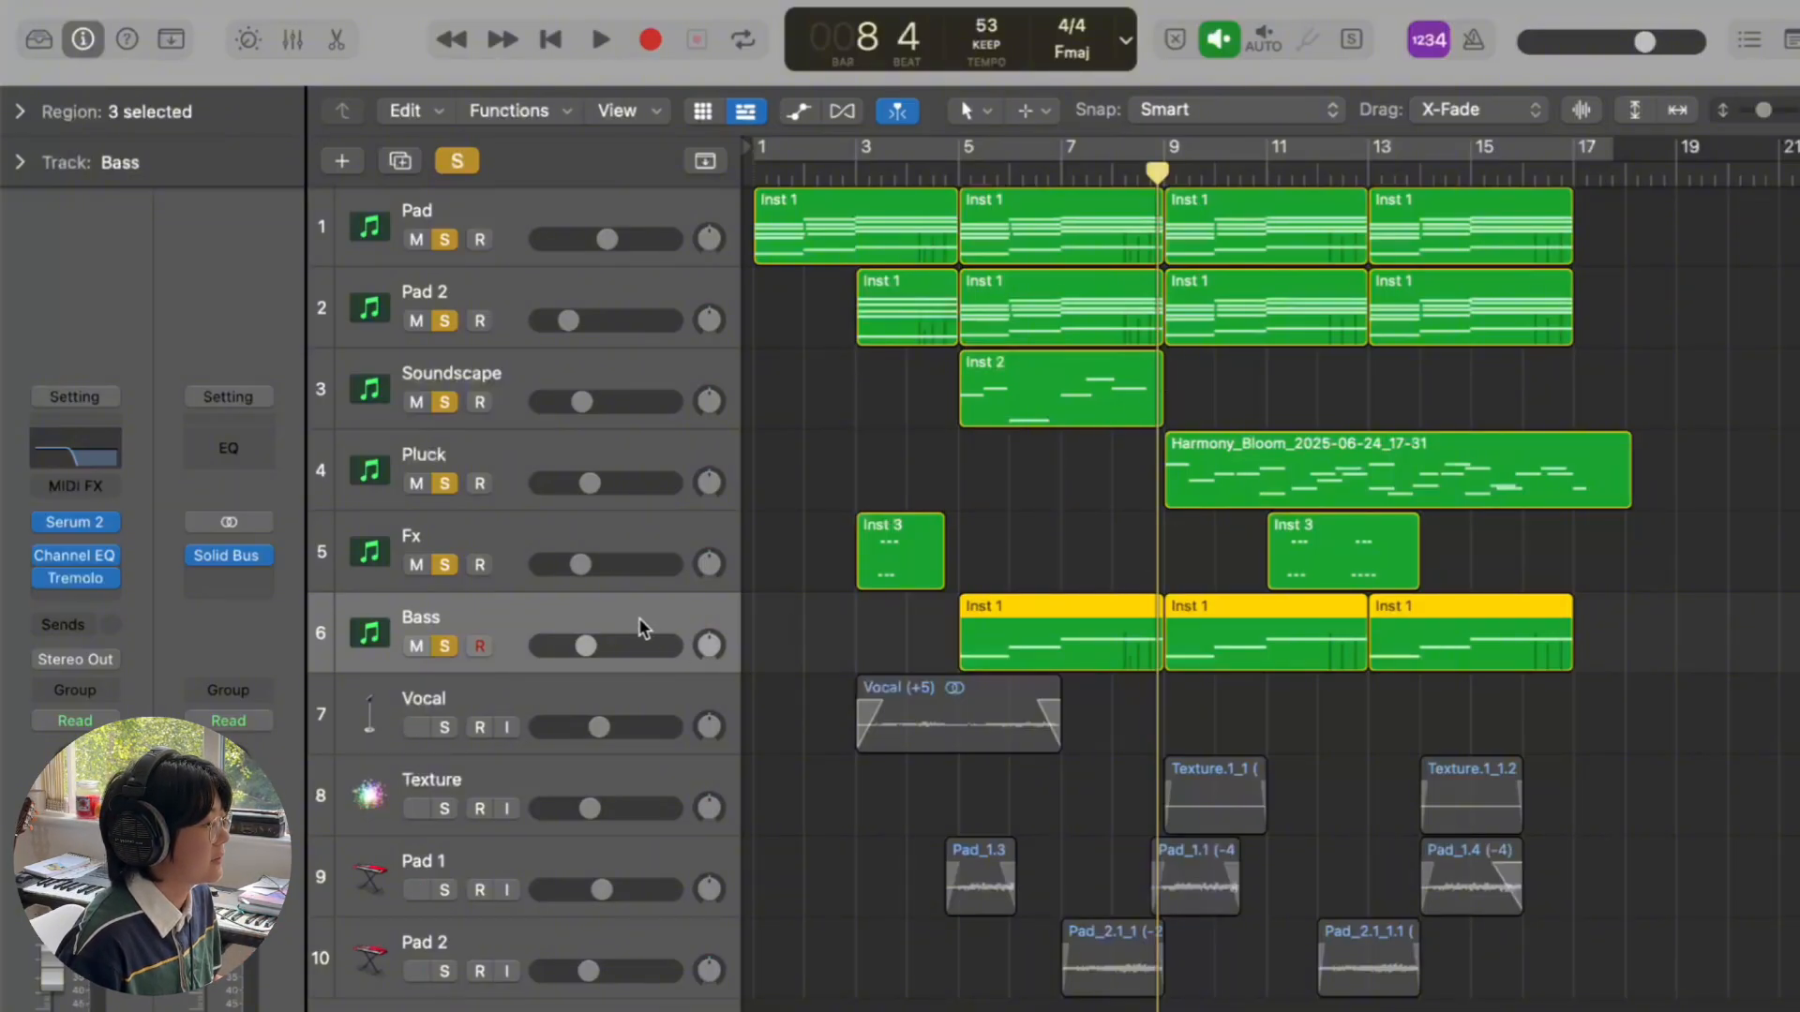
- View the Bass Tremolo effect, then solo only Bass with the playhead at bar 5
click(84, 579)
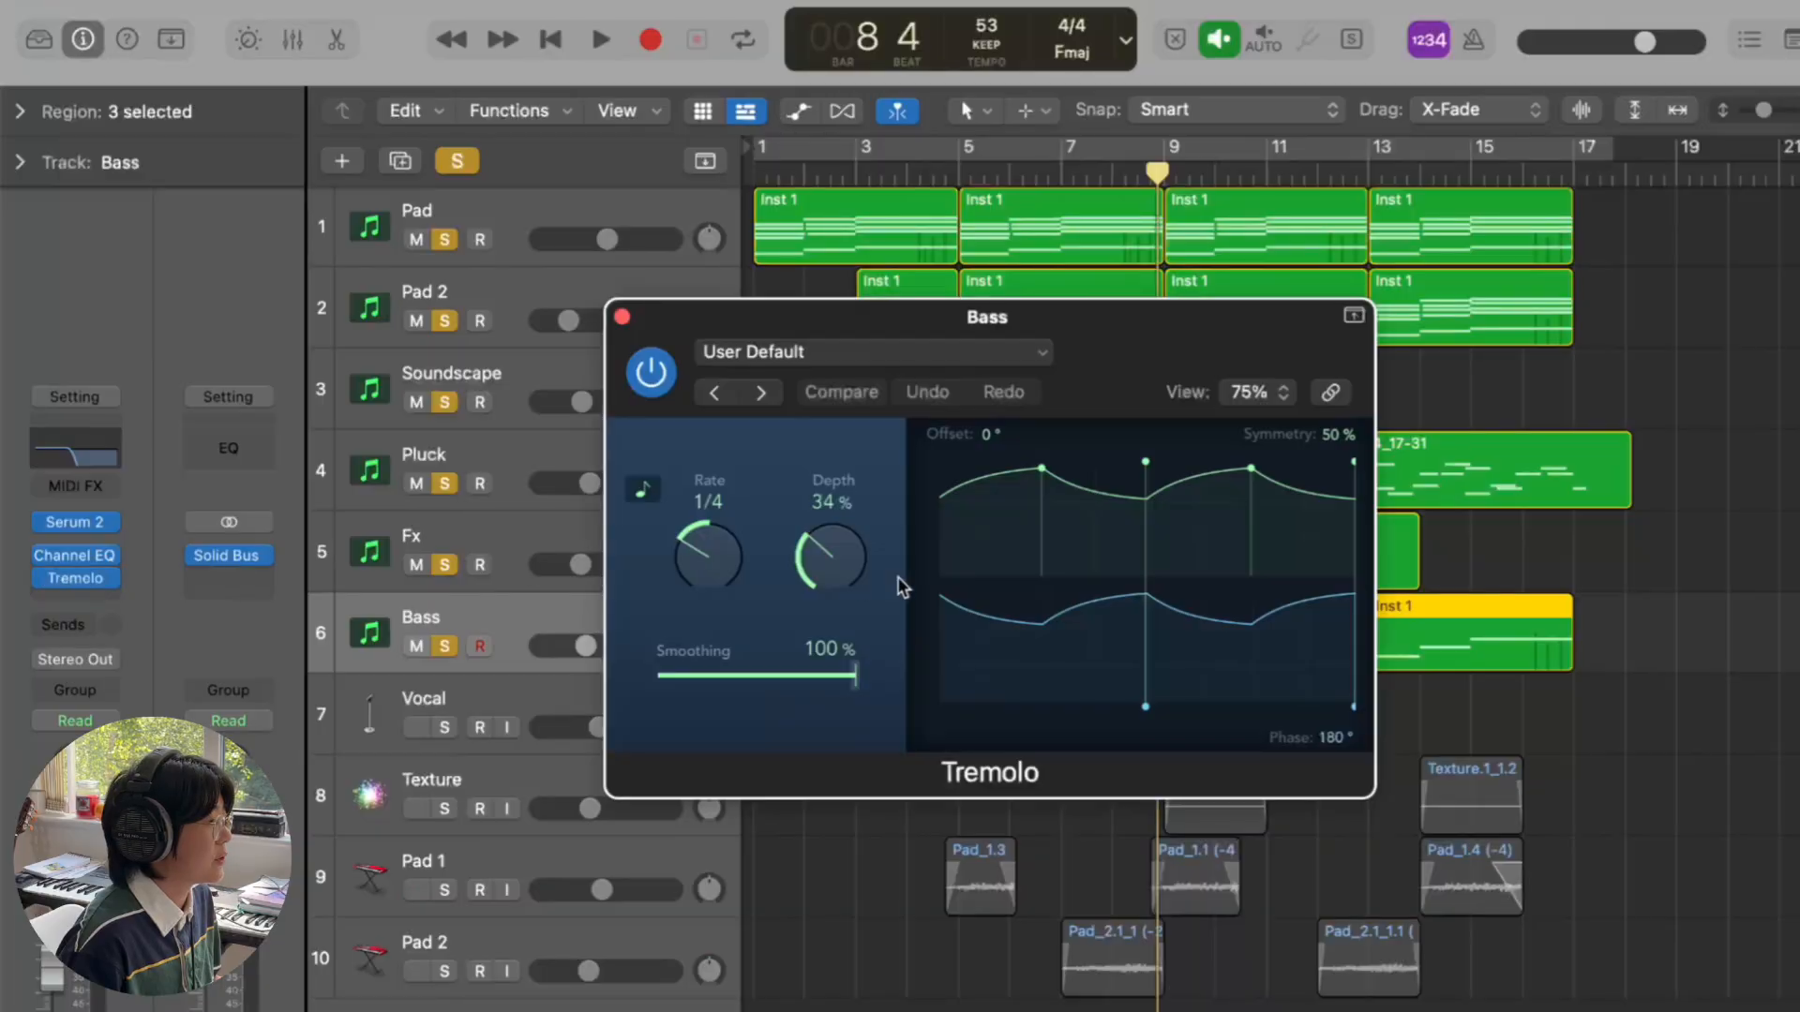
click(622, 317)
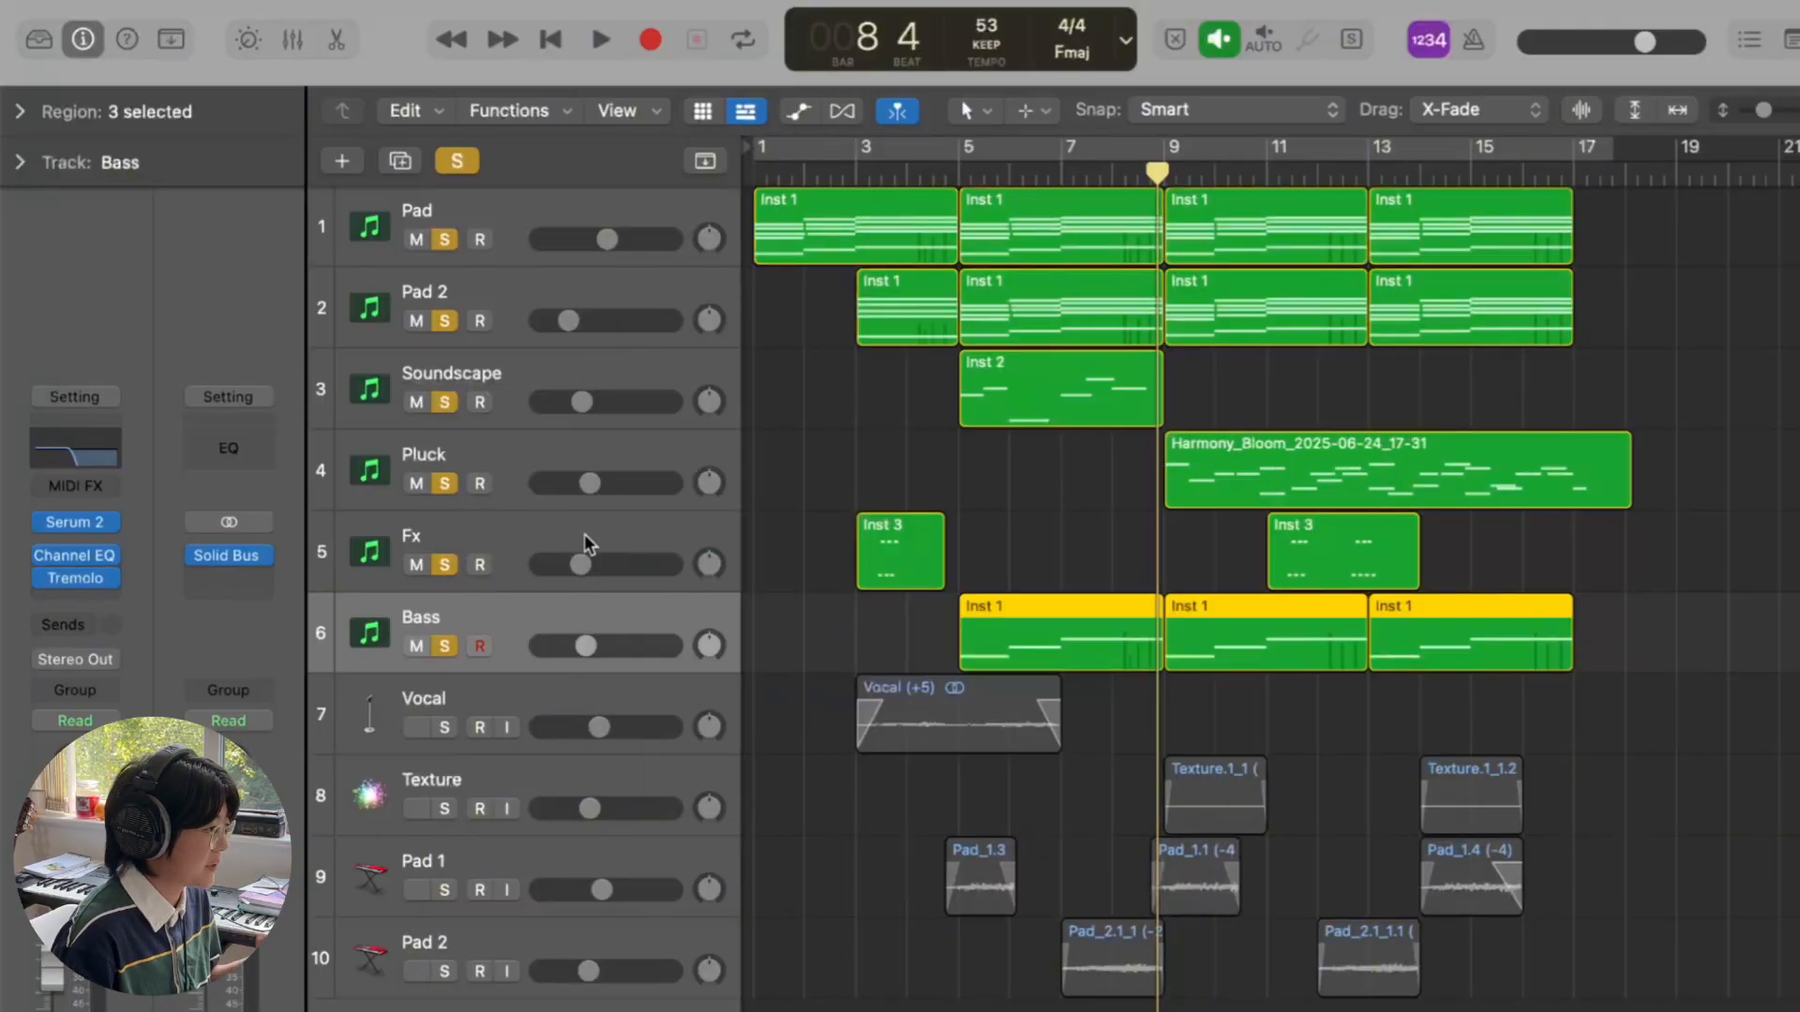
click(459, 160)
click(446, 646)
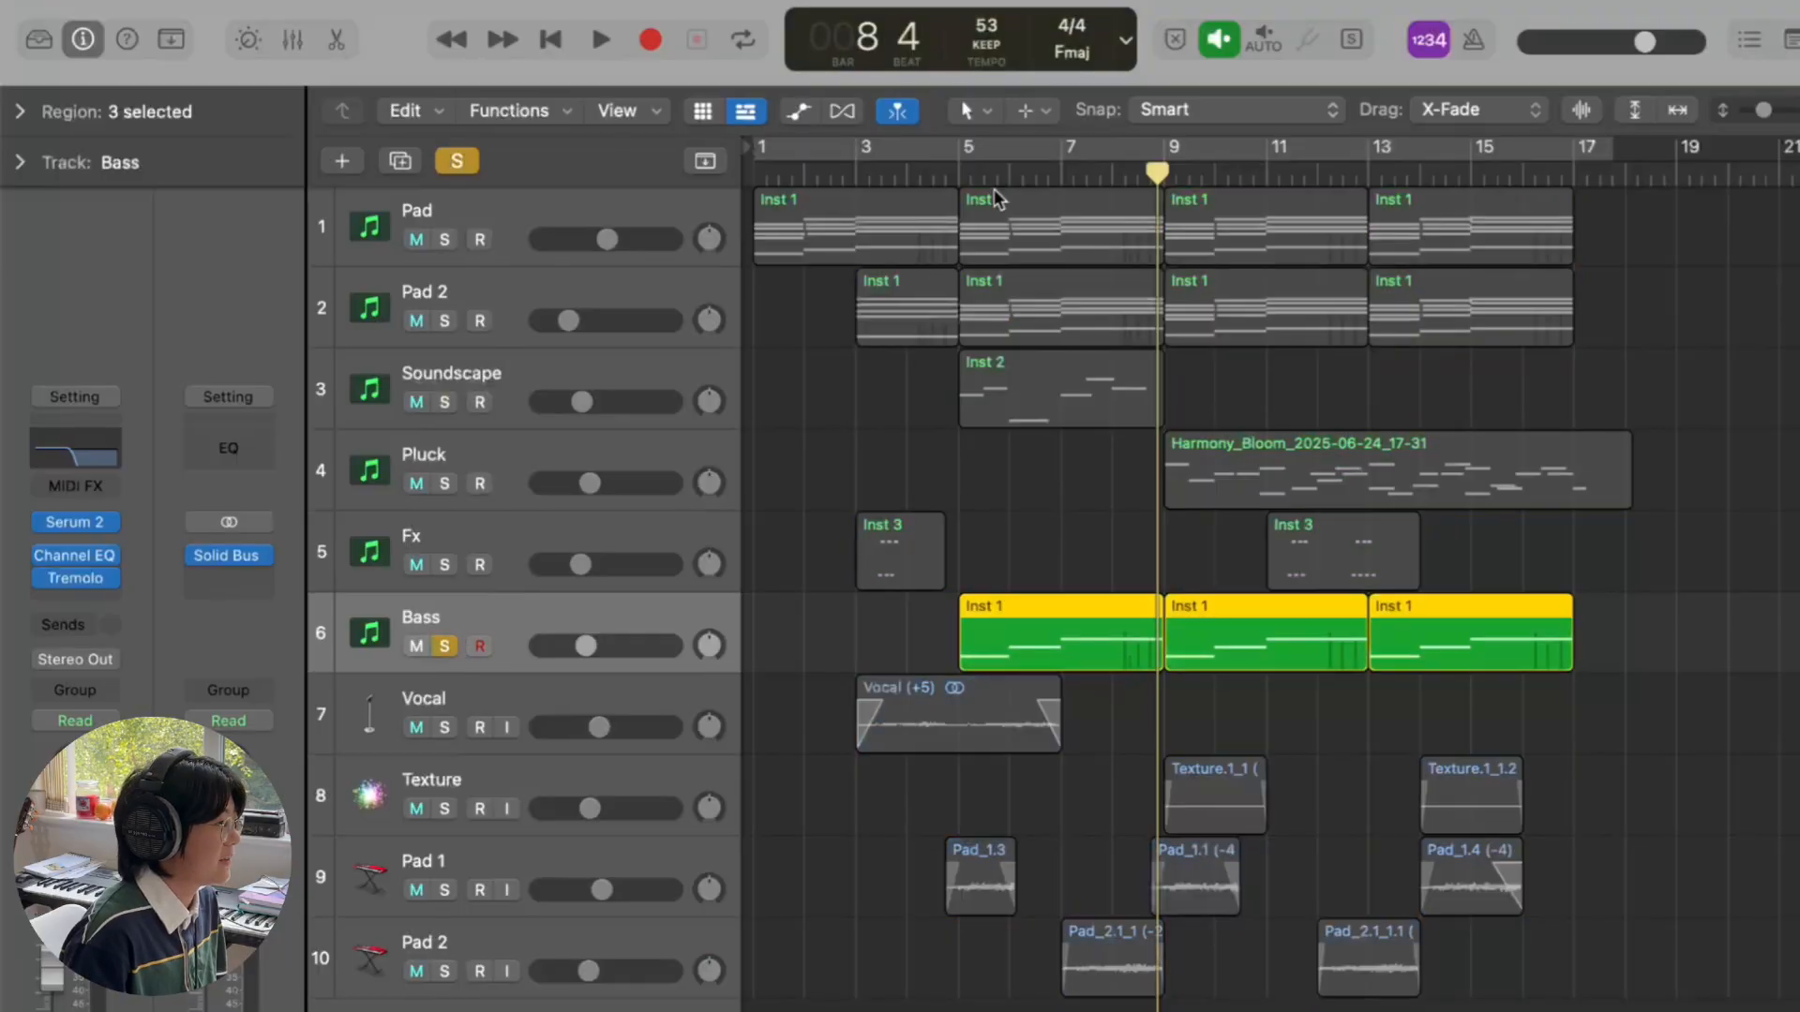
click(959, 172)
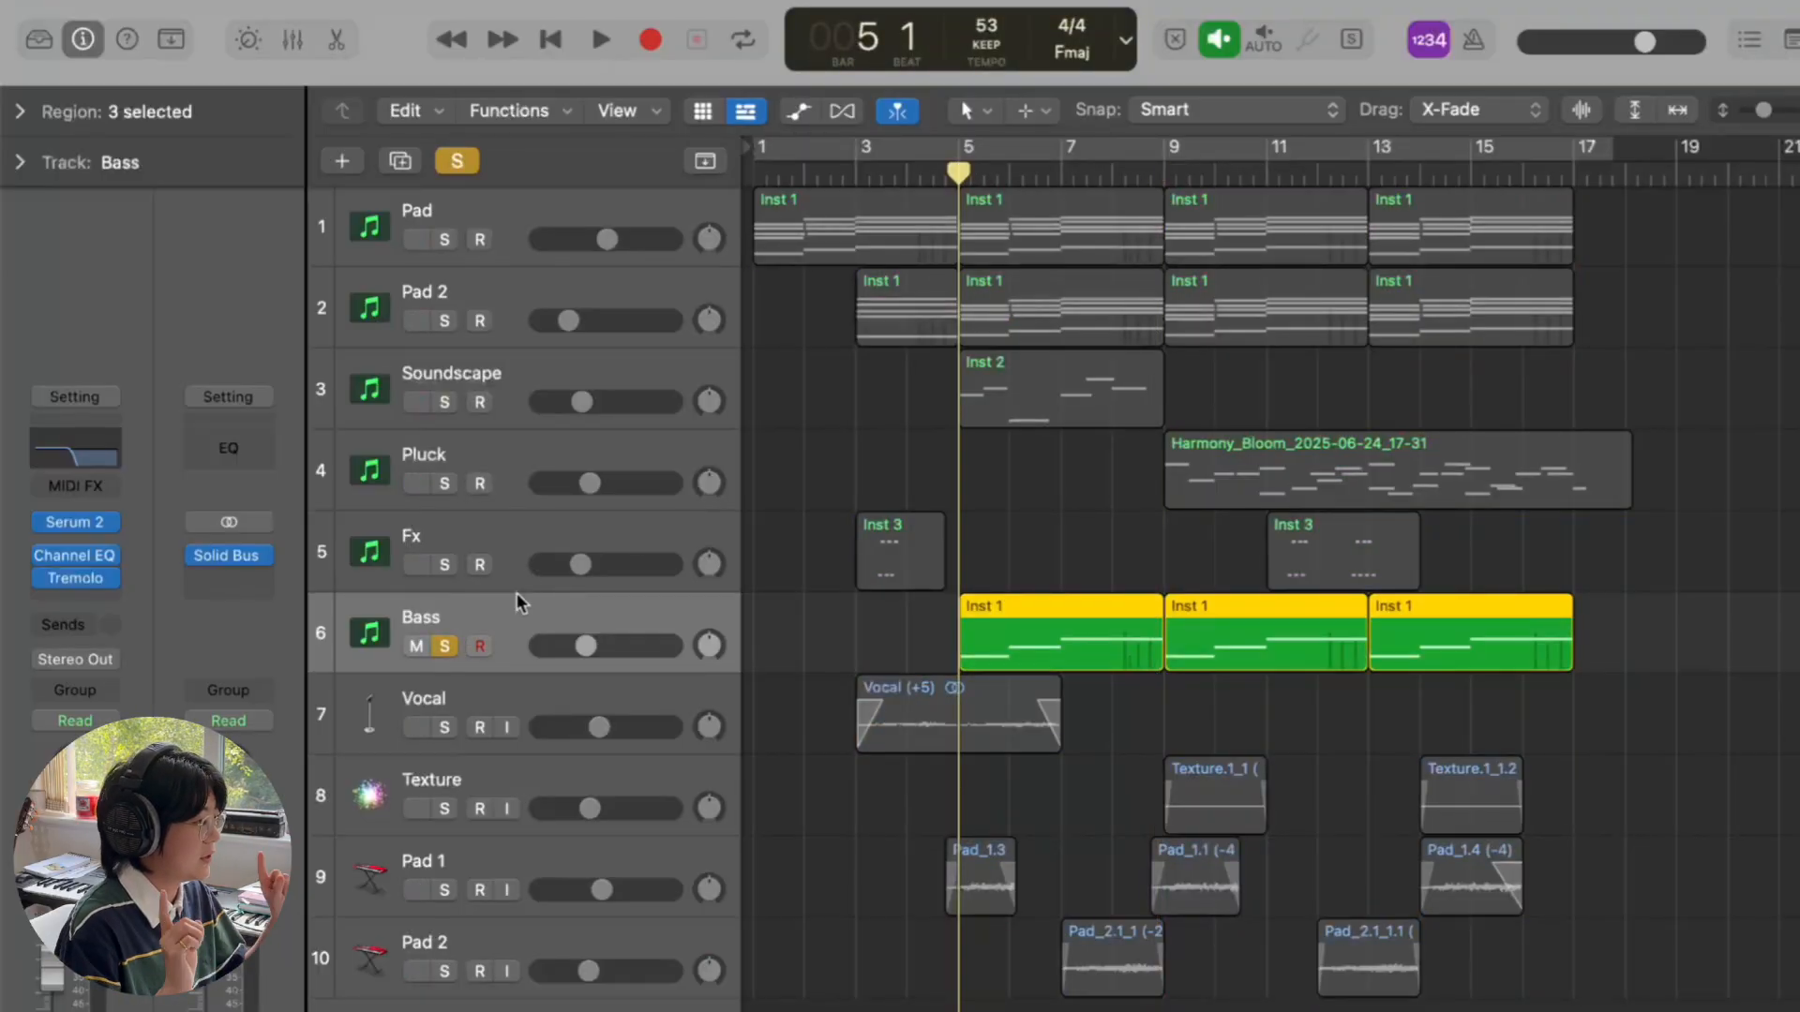
- Check the Bass Tremolo preset list, then play the soloed Bass part
click(71, 581)
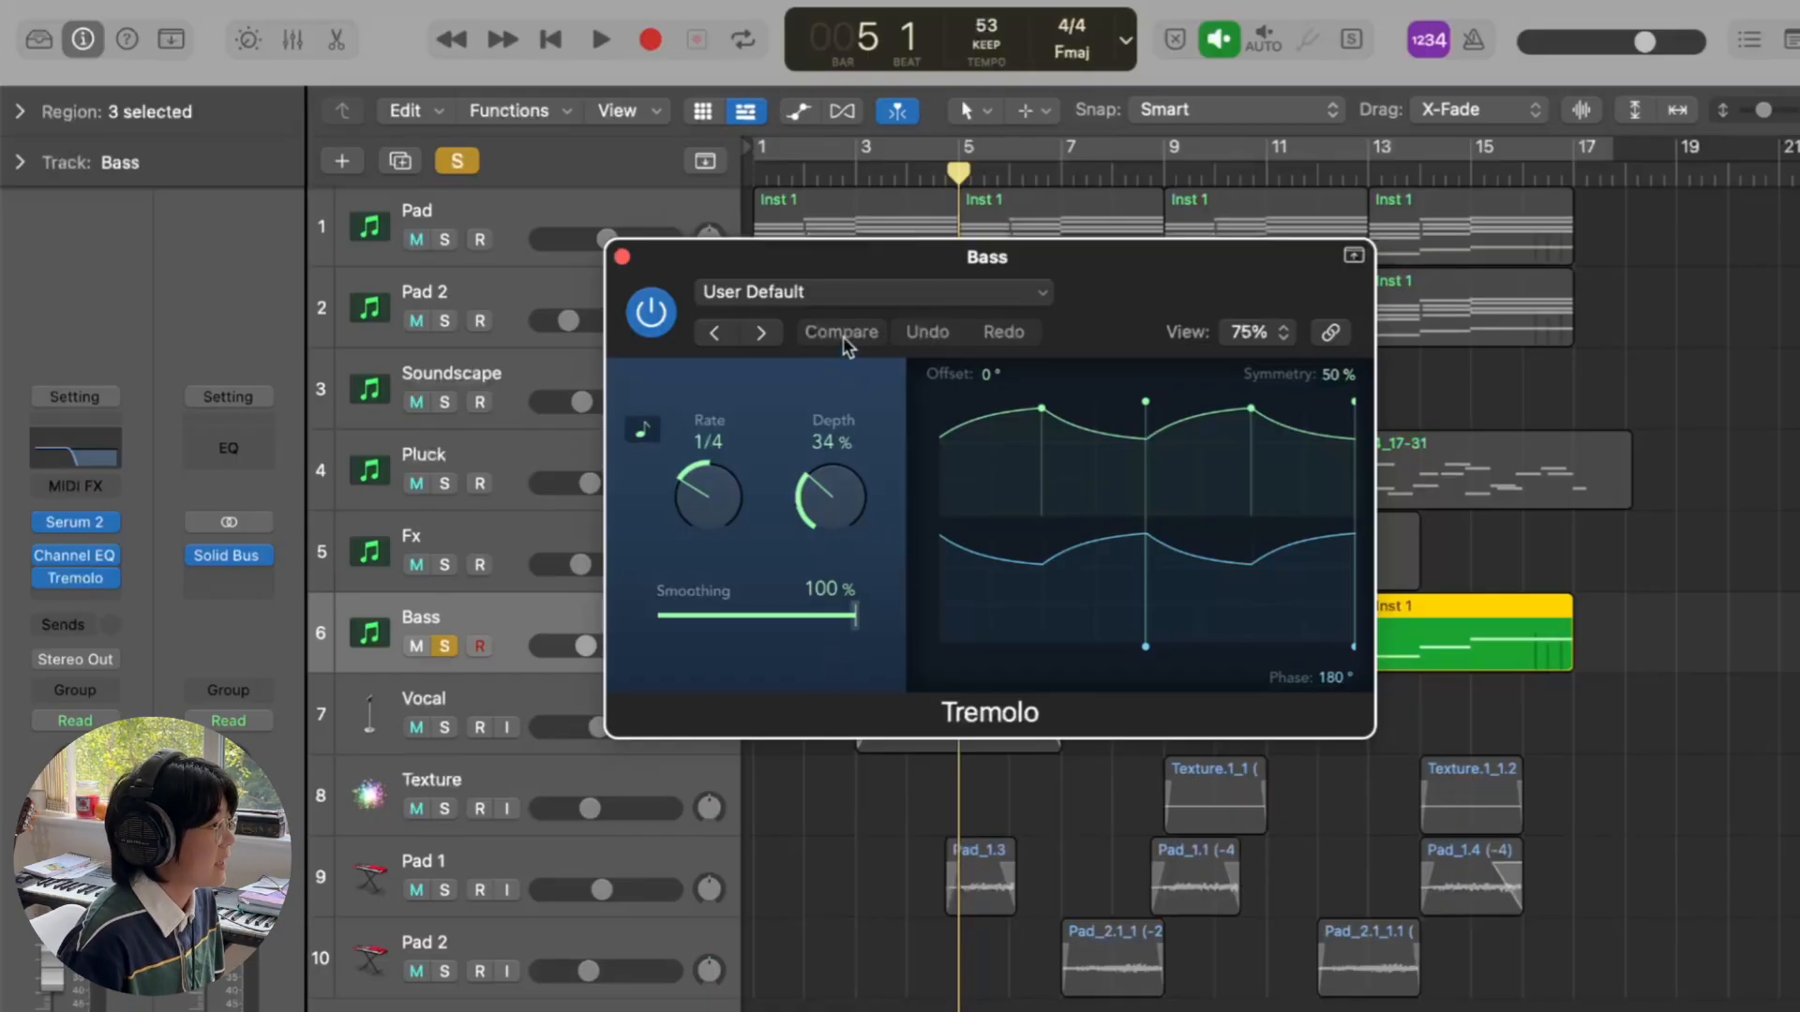
click(832, 292)
click(1203, 377)
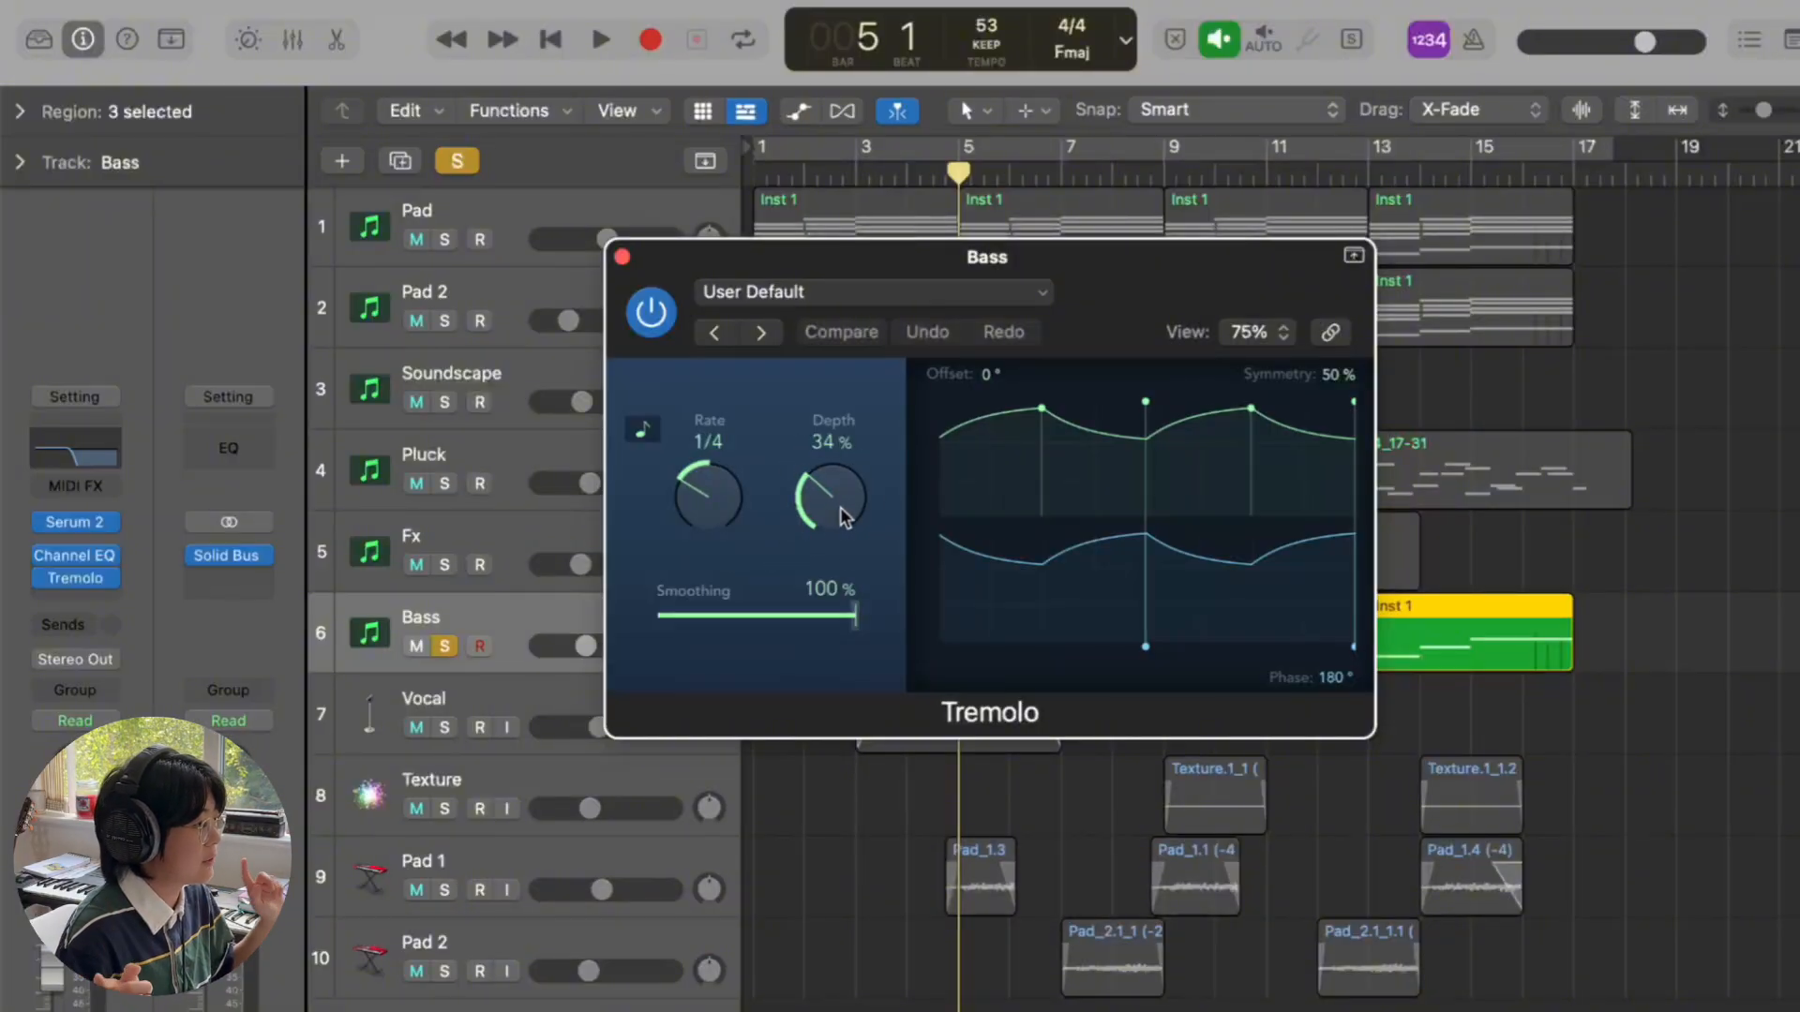
click(621, 256)
mouse_move(38, 583)
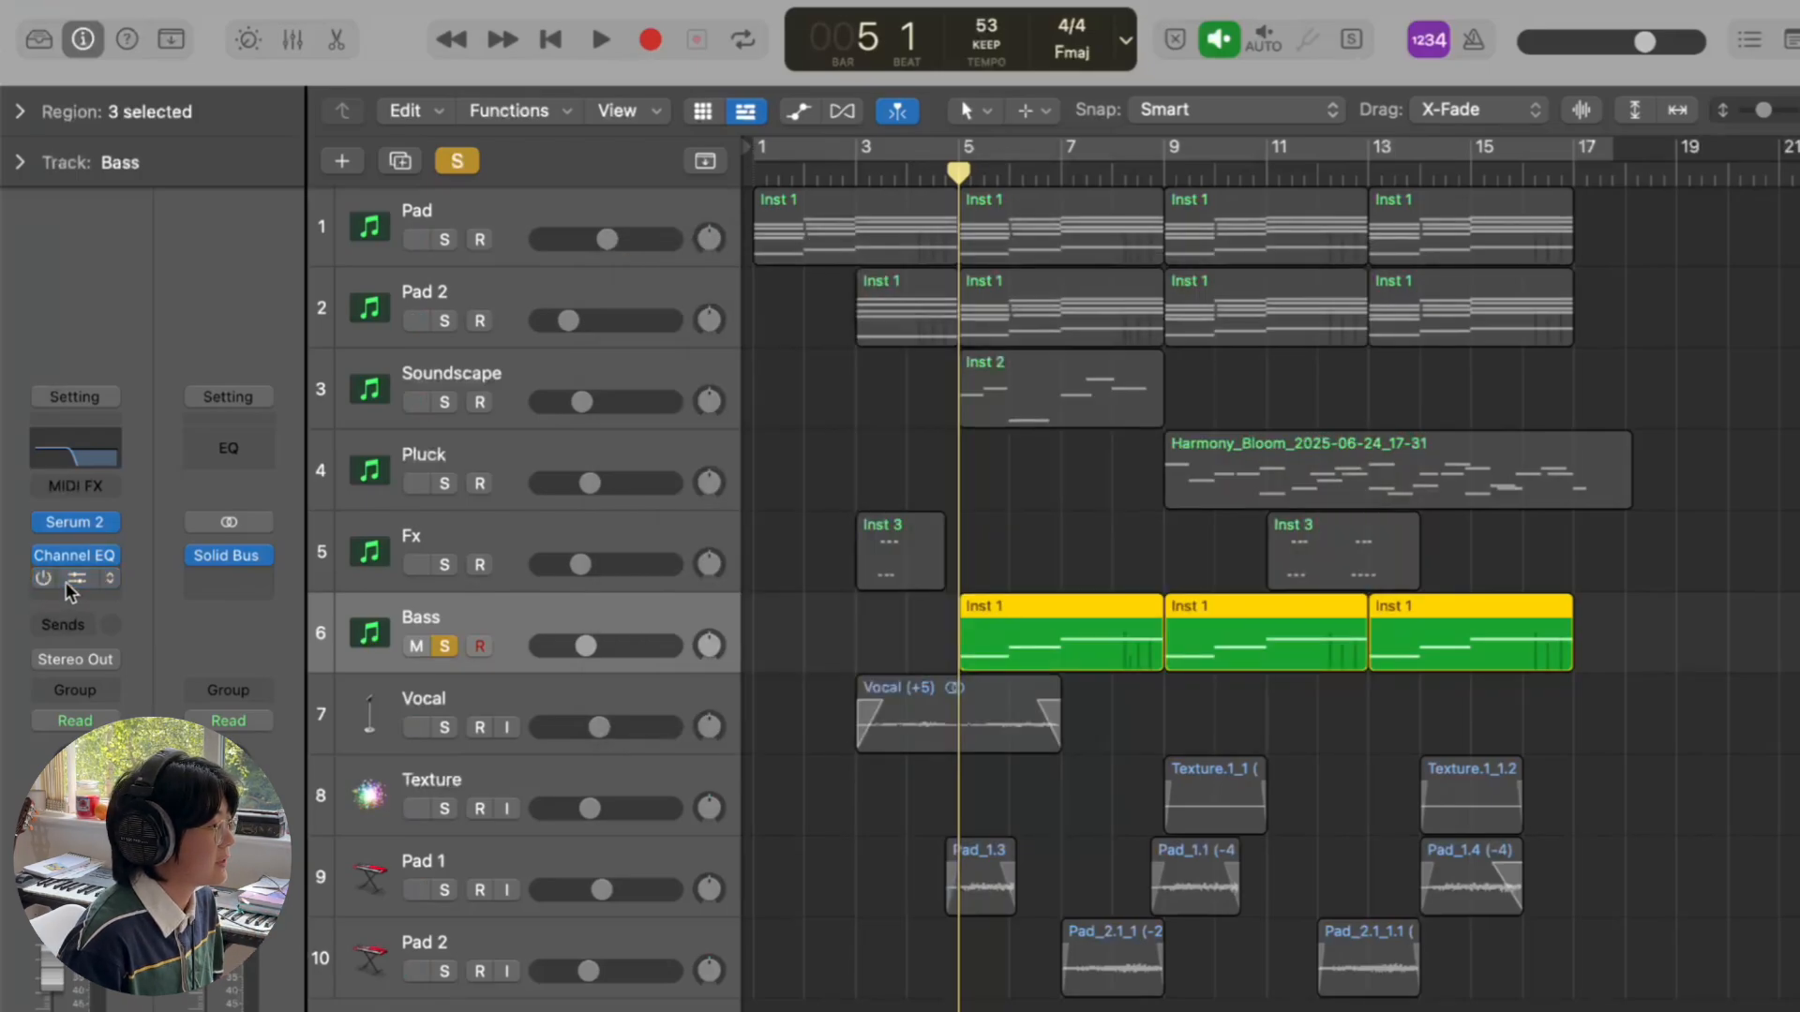
key(space)
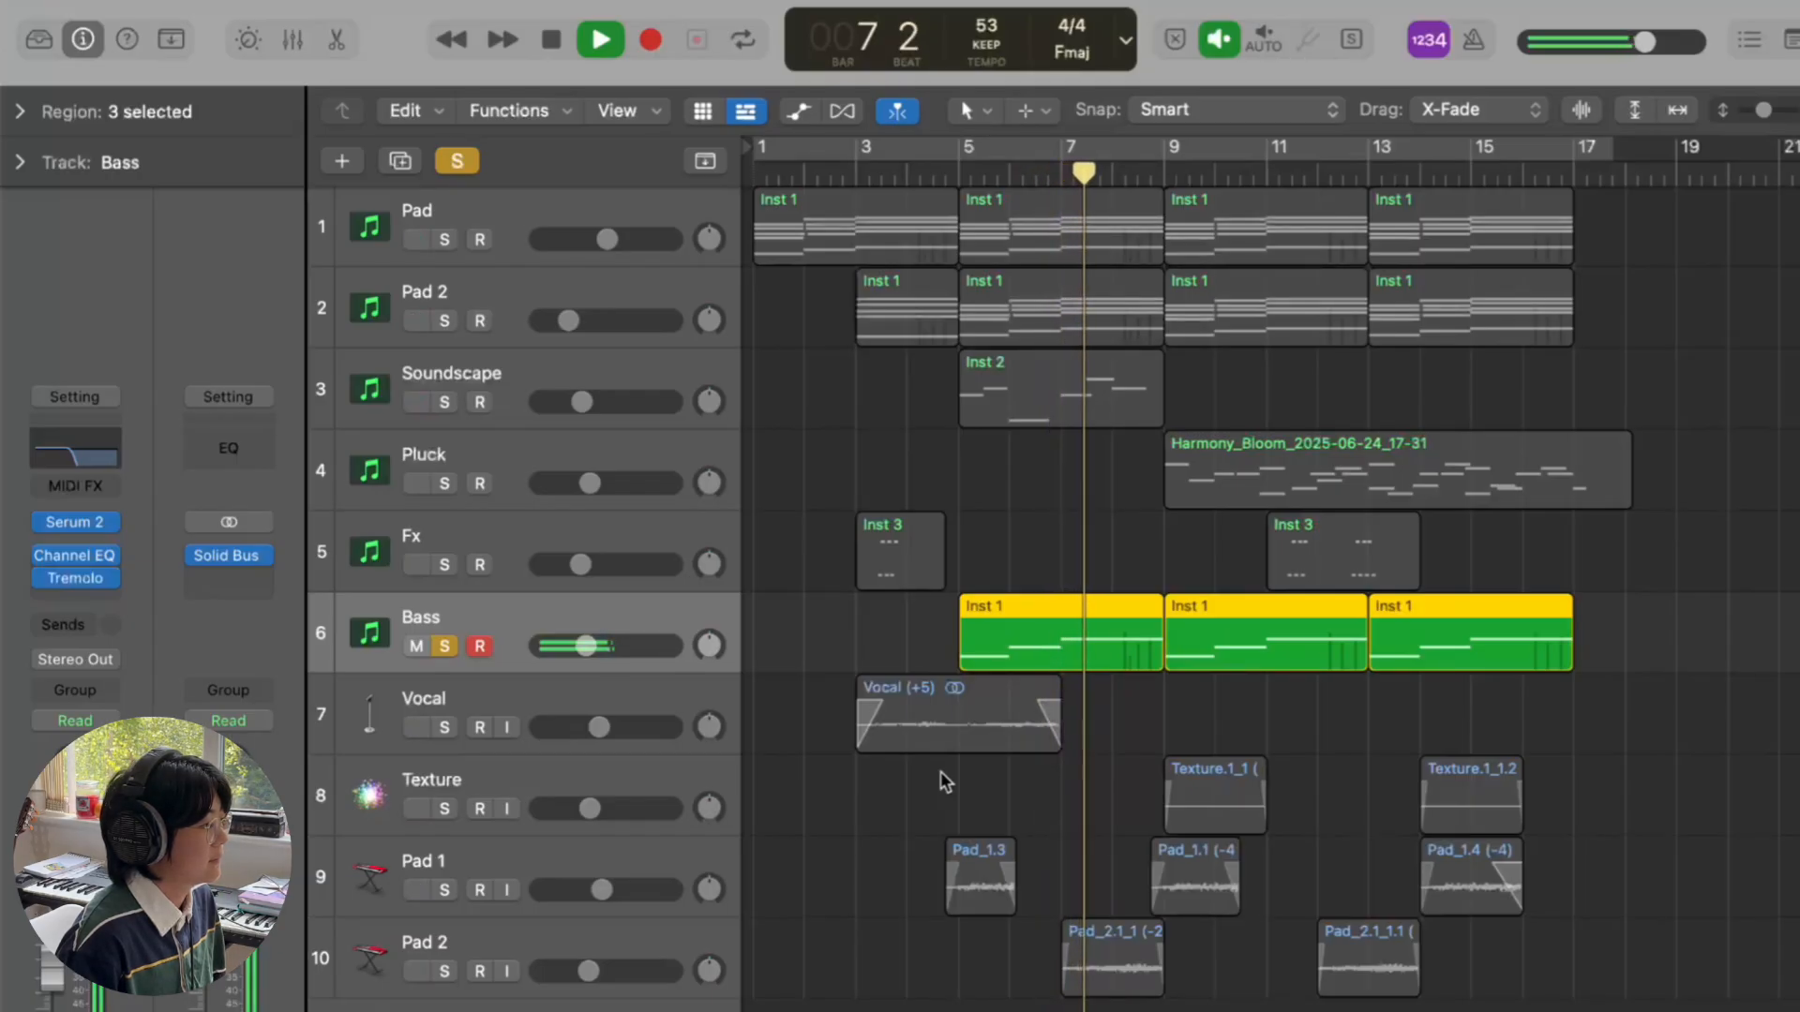
key(space)
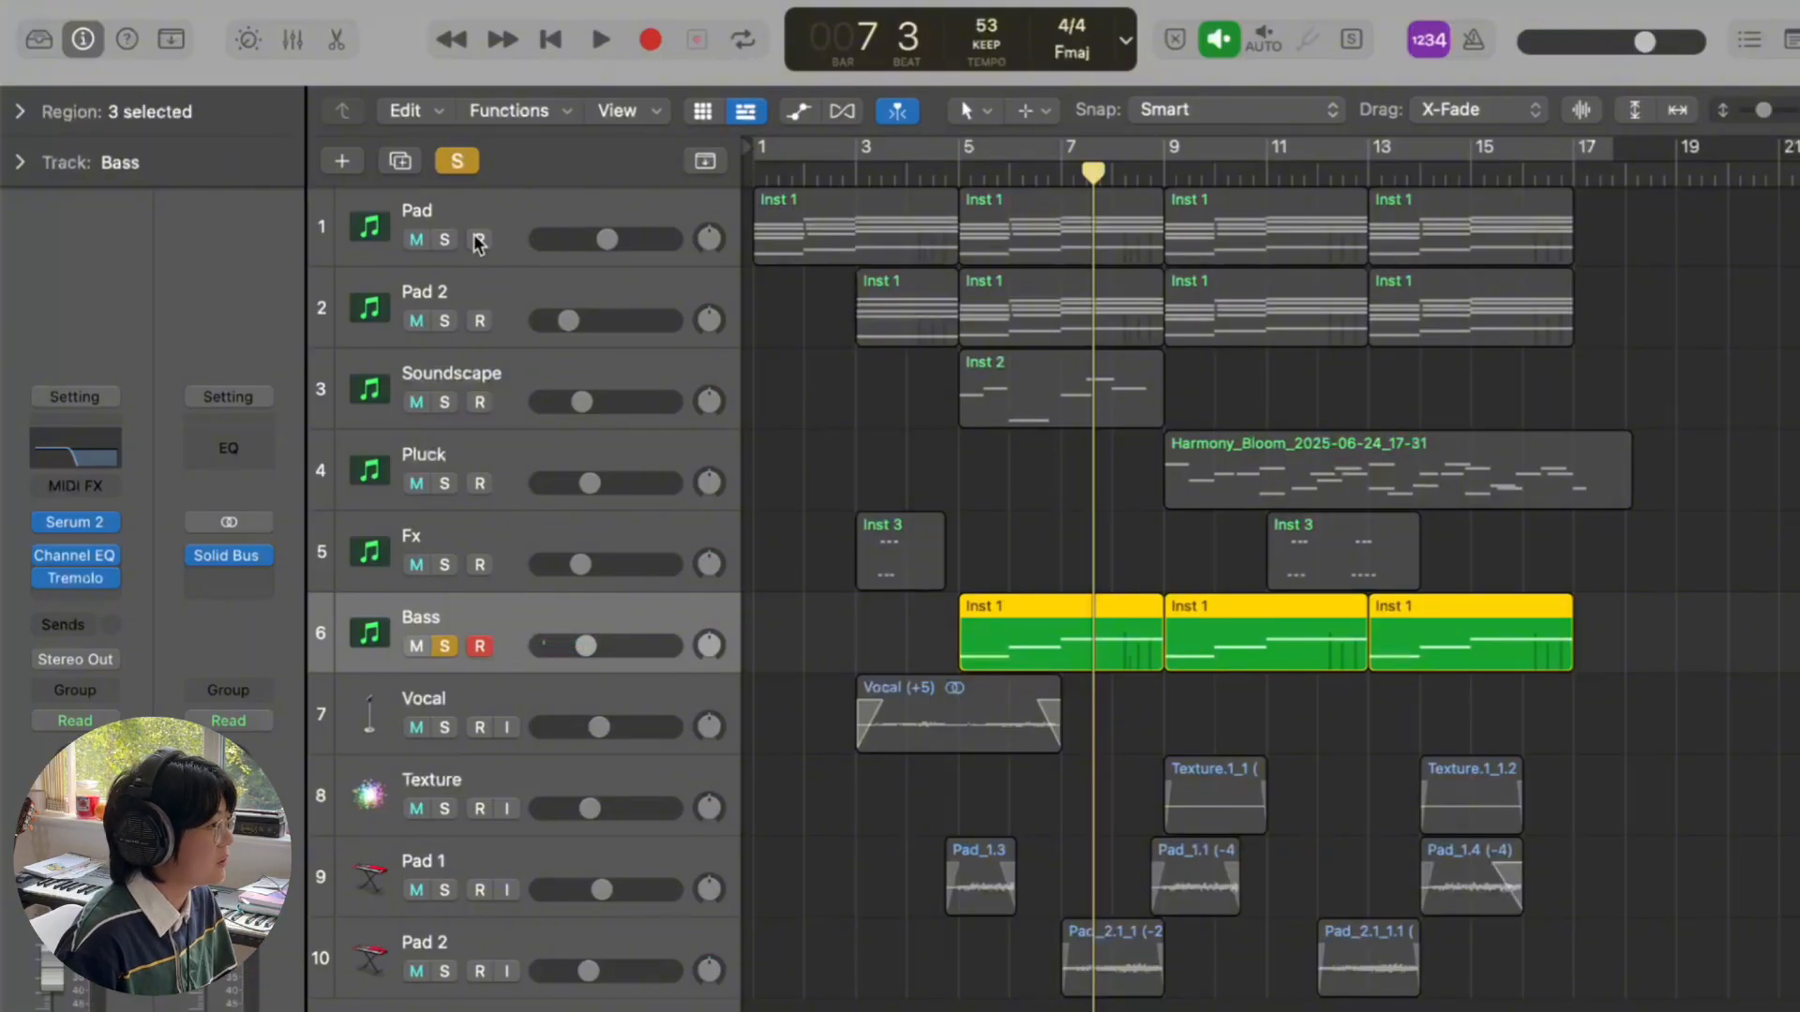
- Also solo Pad, Pad 2, Soundscape and Pluck, play from bar 5, stopping at bar 12 beat 4
drag(446, 236, 449, 542)
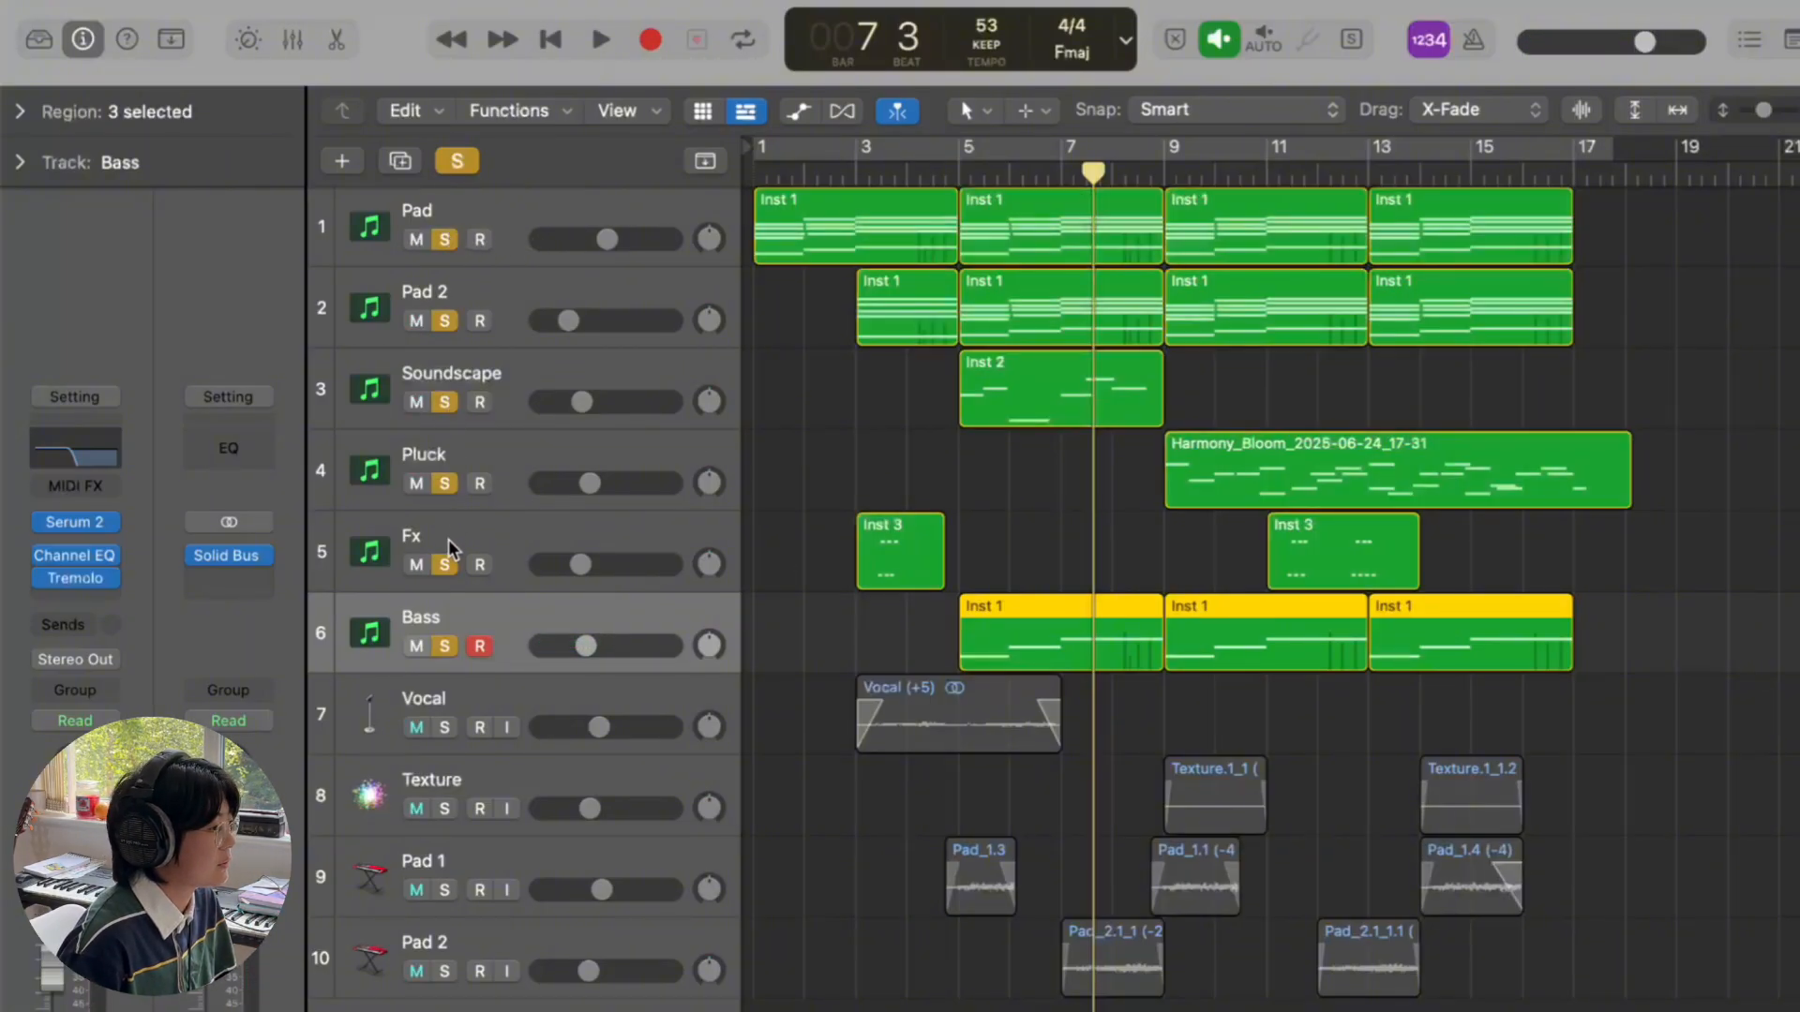
click(960, 170)
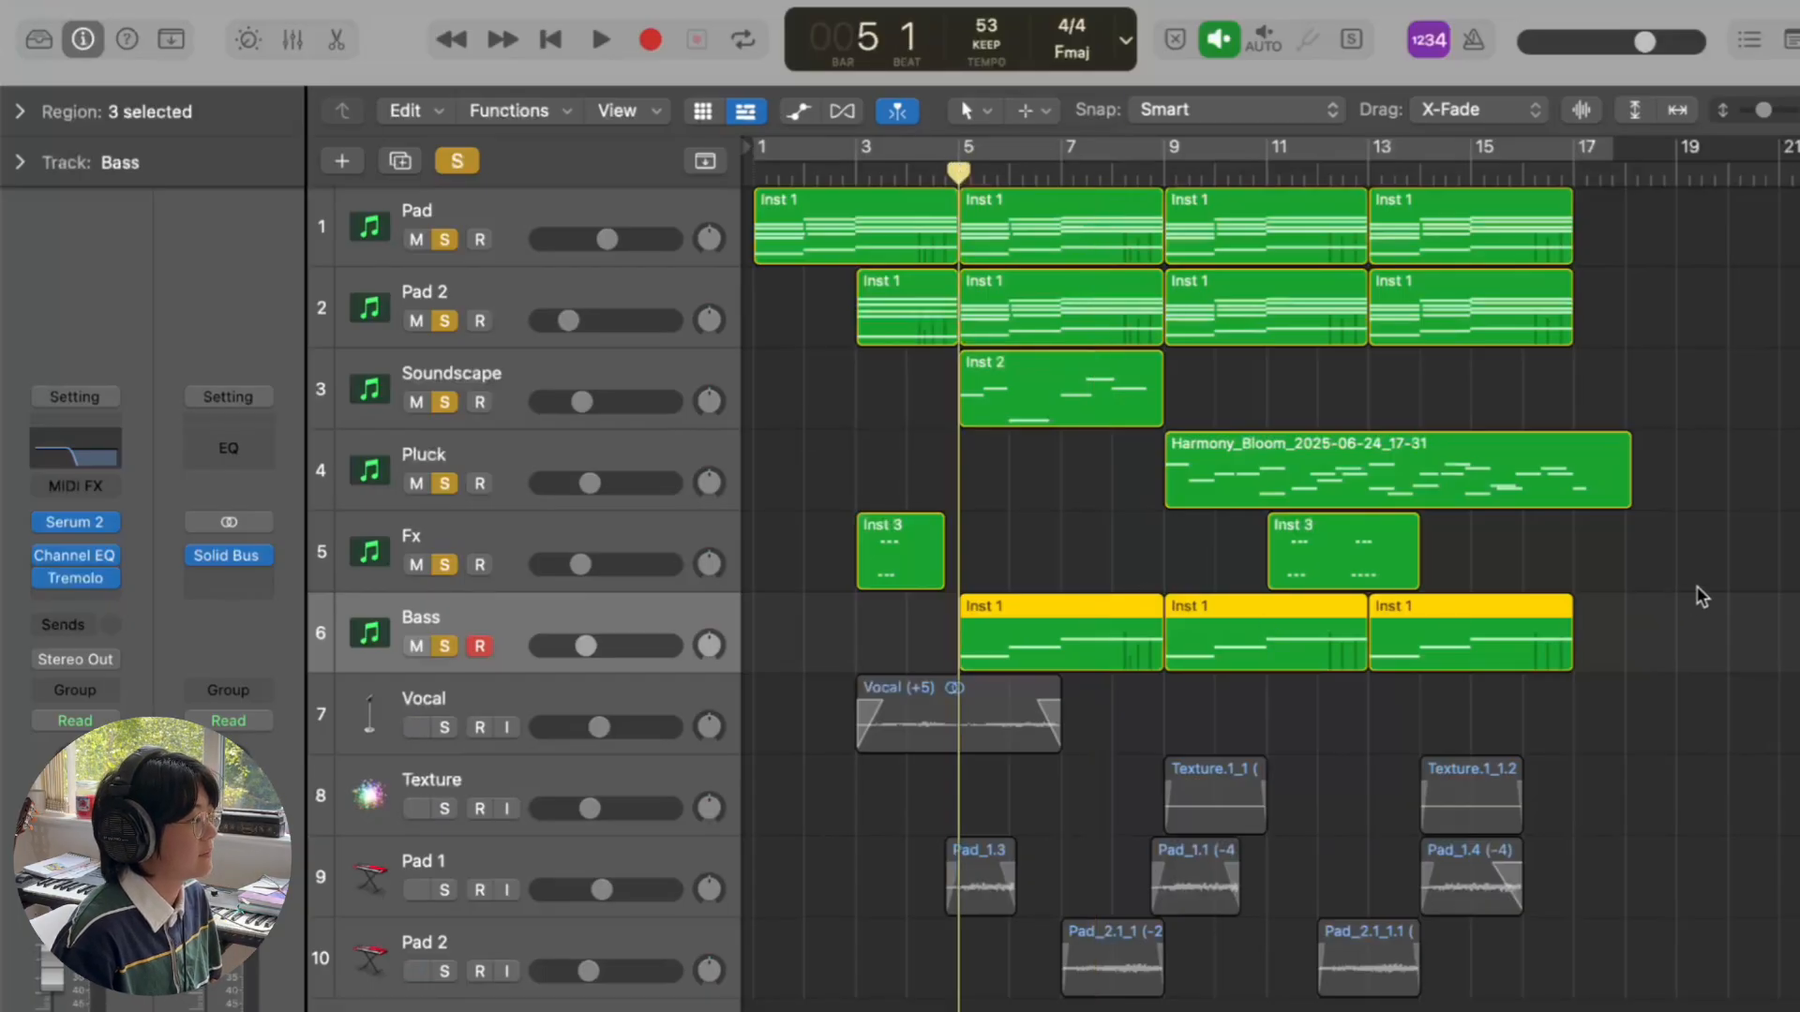
key(space)
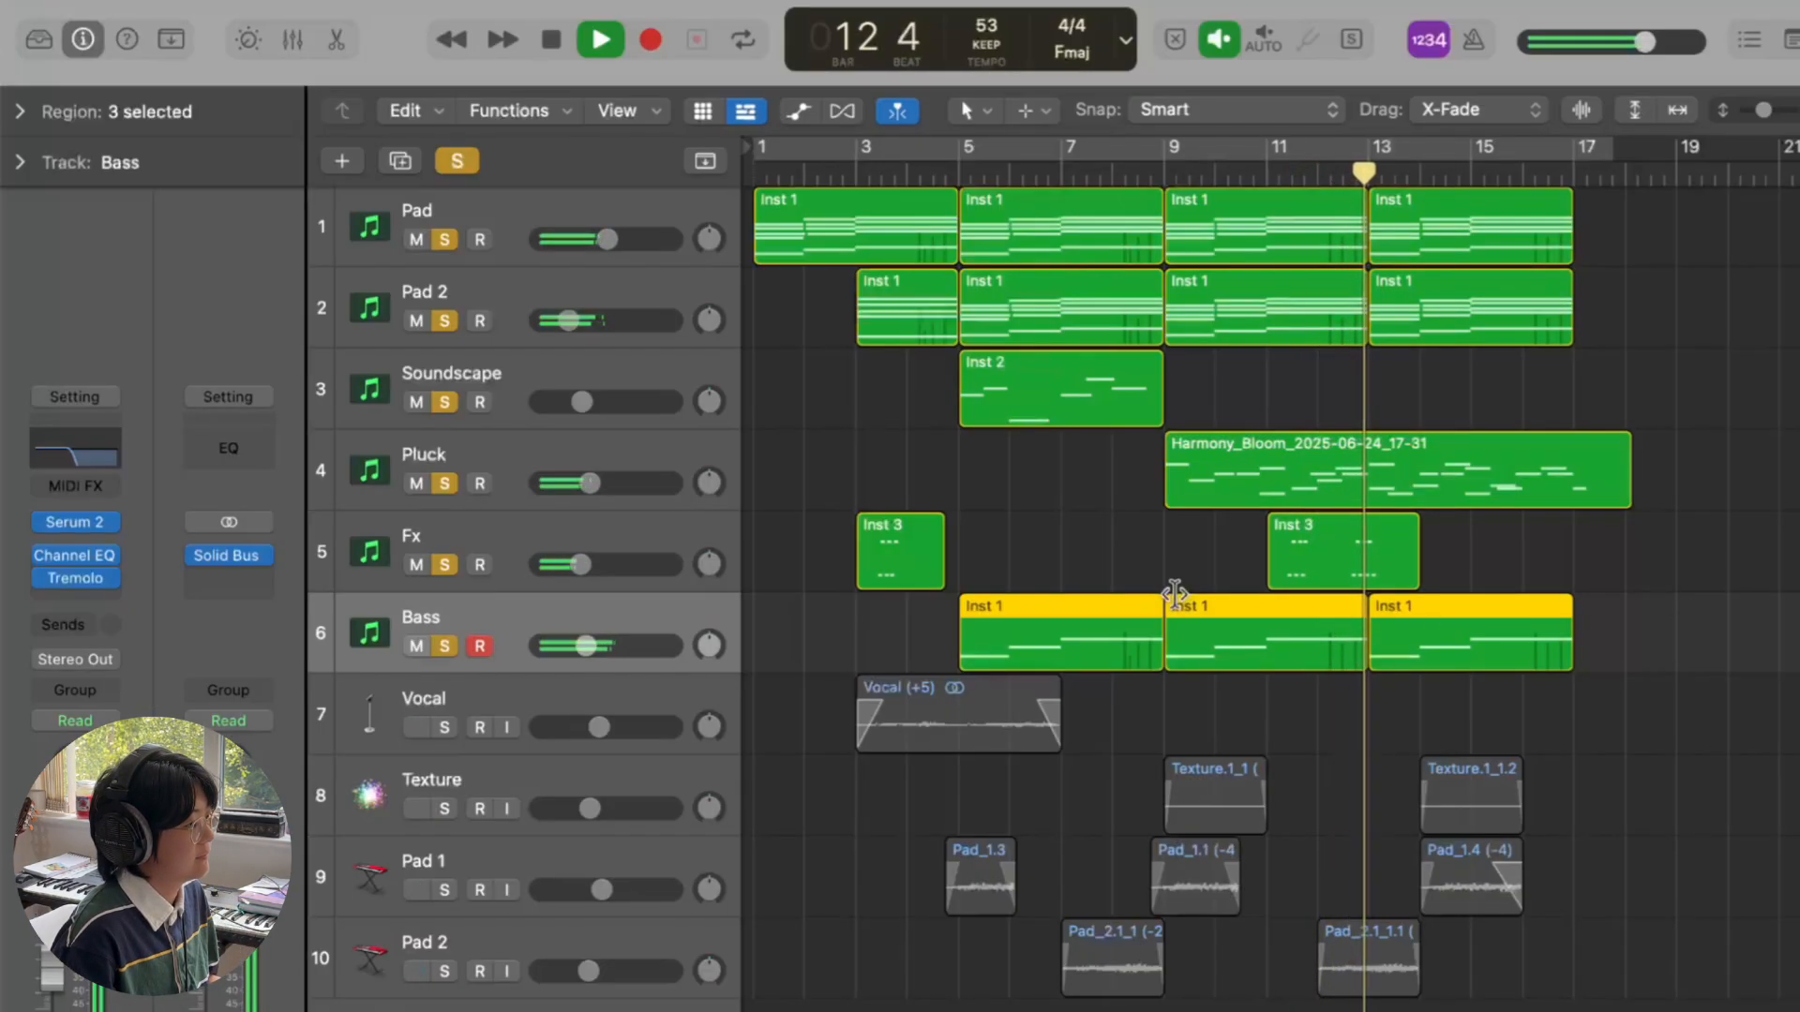
key(space)
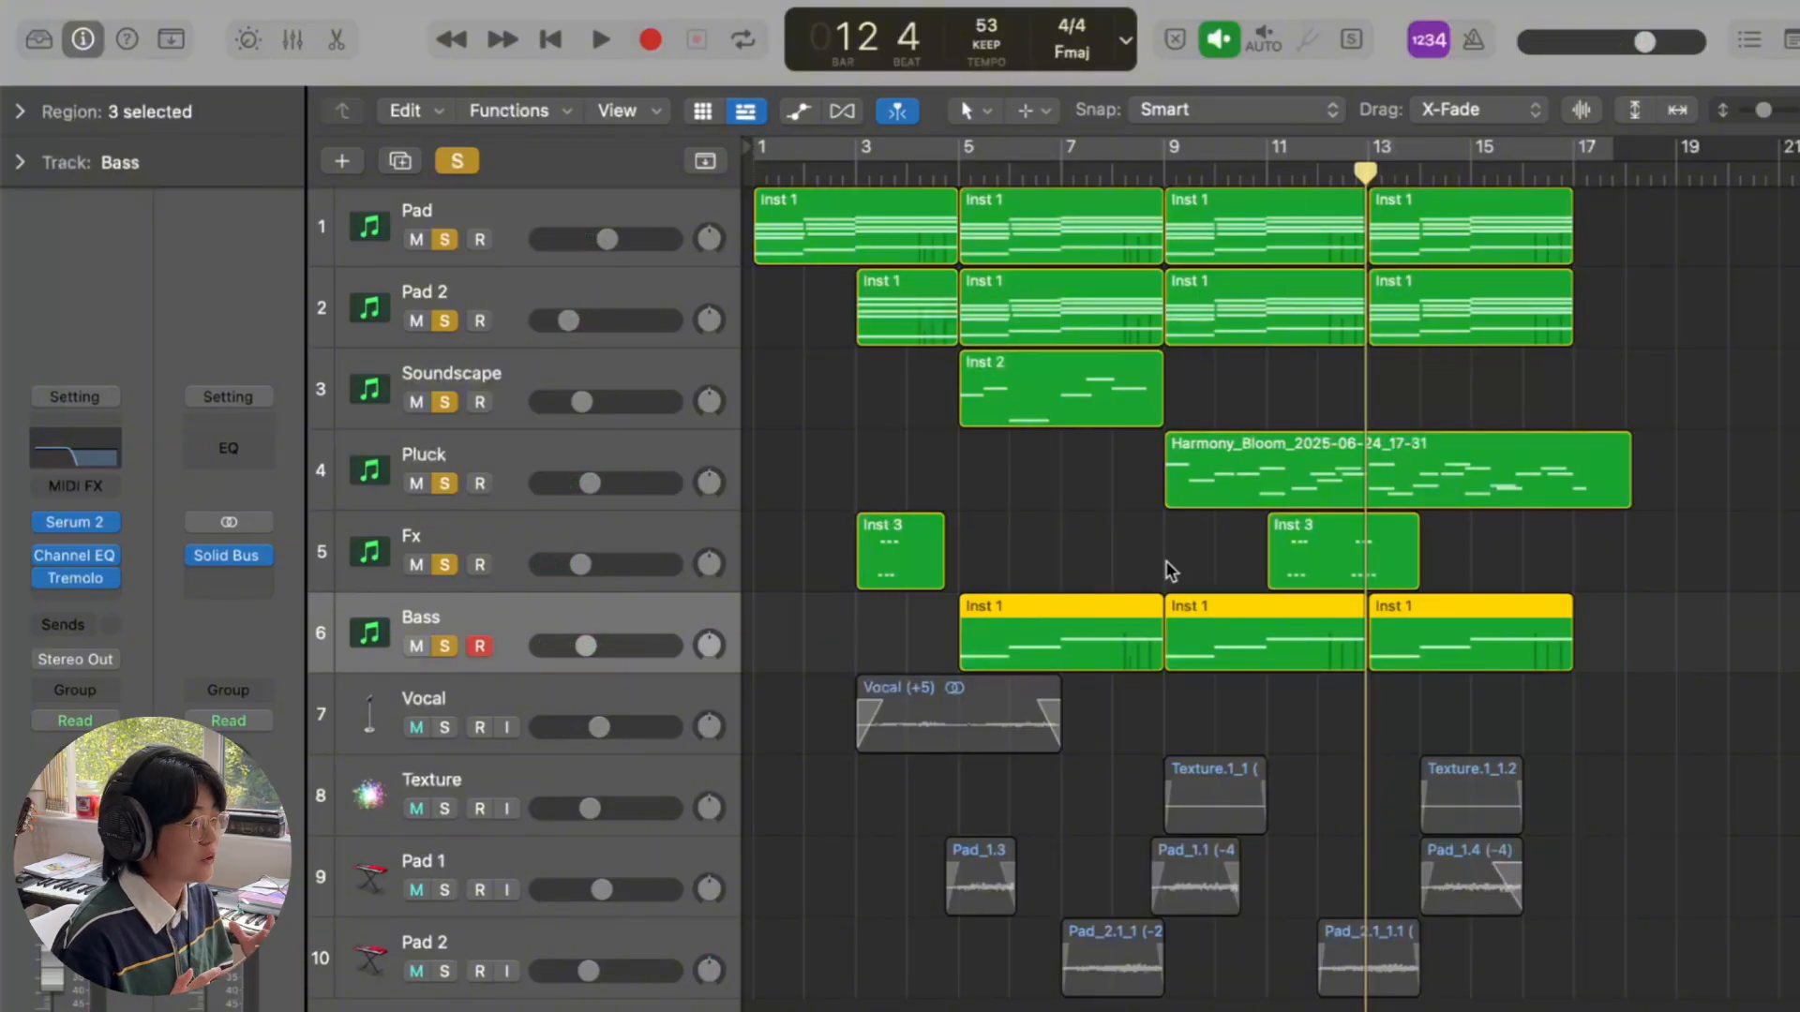
- Clear all track solos and select the Vocal track
click(458, 161)
click(594, 704)
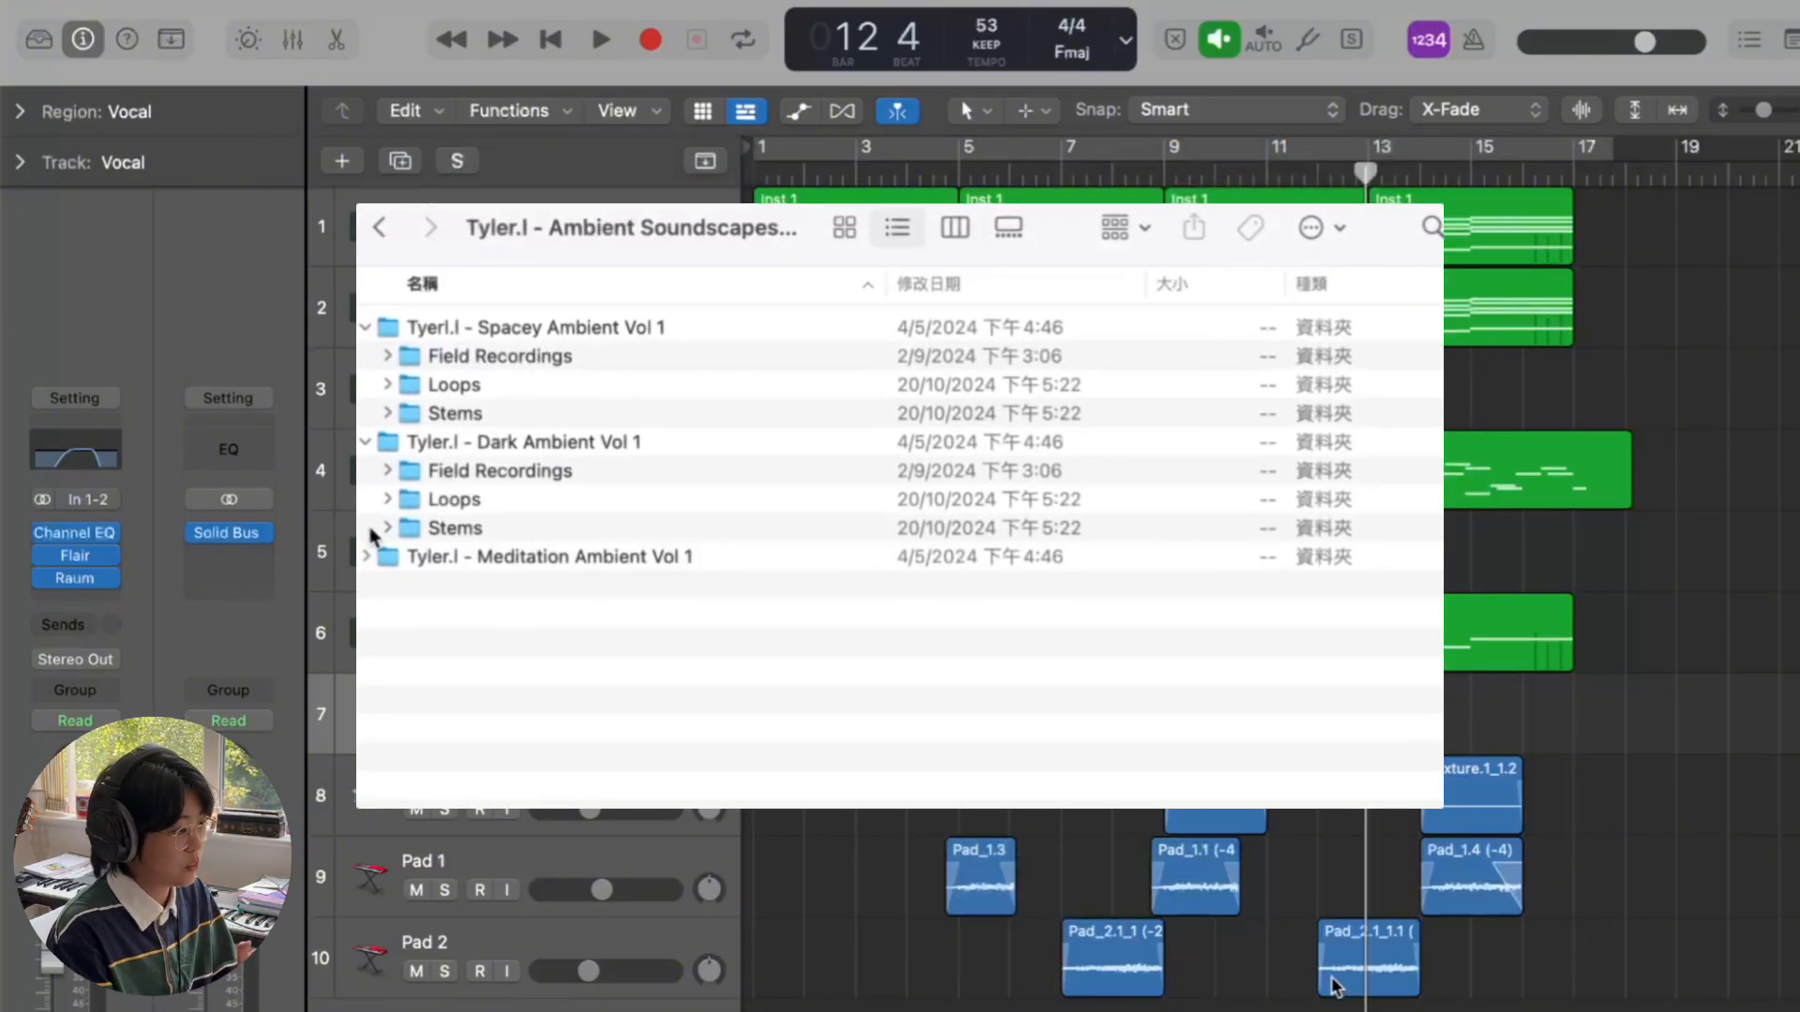
- Expand Meditation Ambient Vol 1 and the Spacey Ambient Loops and Stems folders, revealing stem Loops 1–3
click(366, 556)
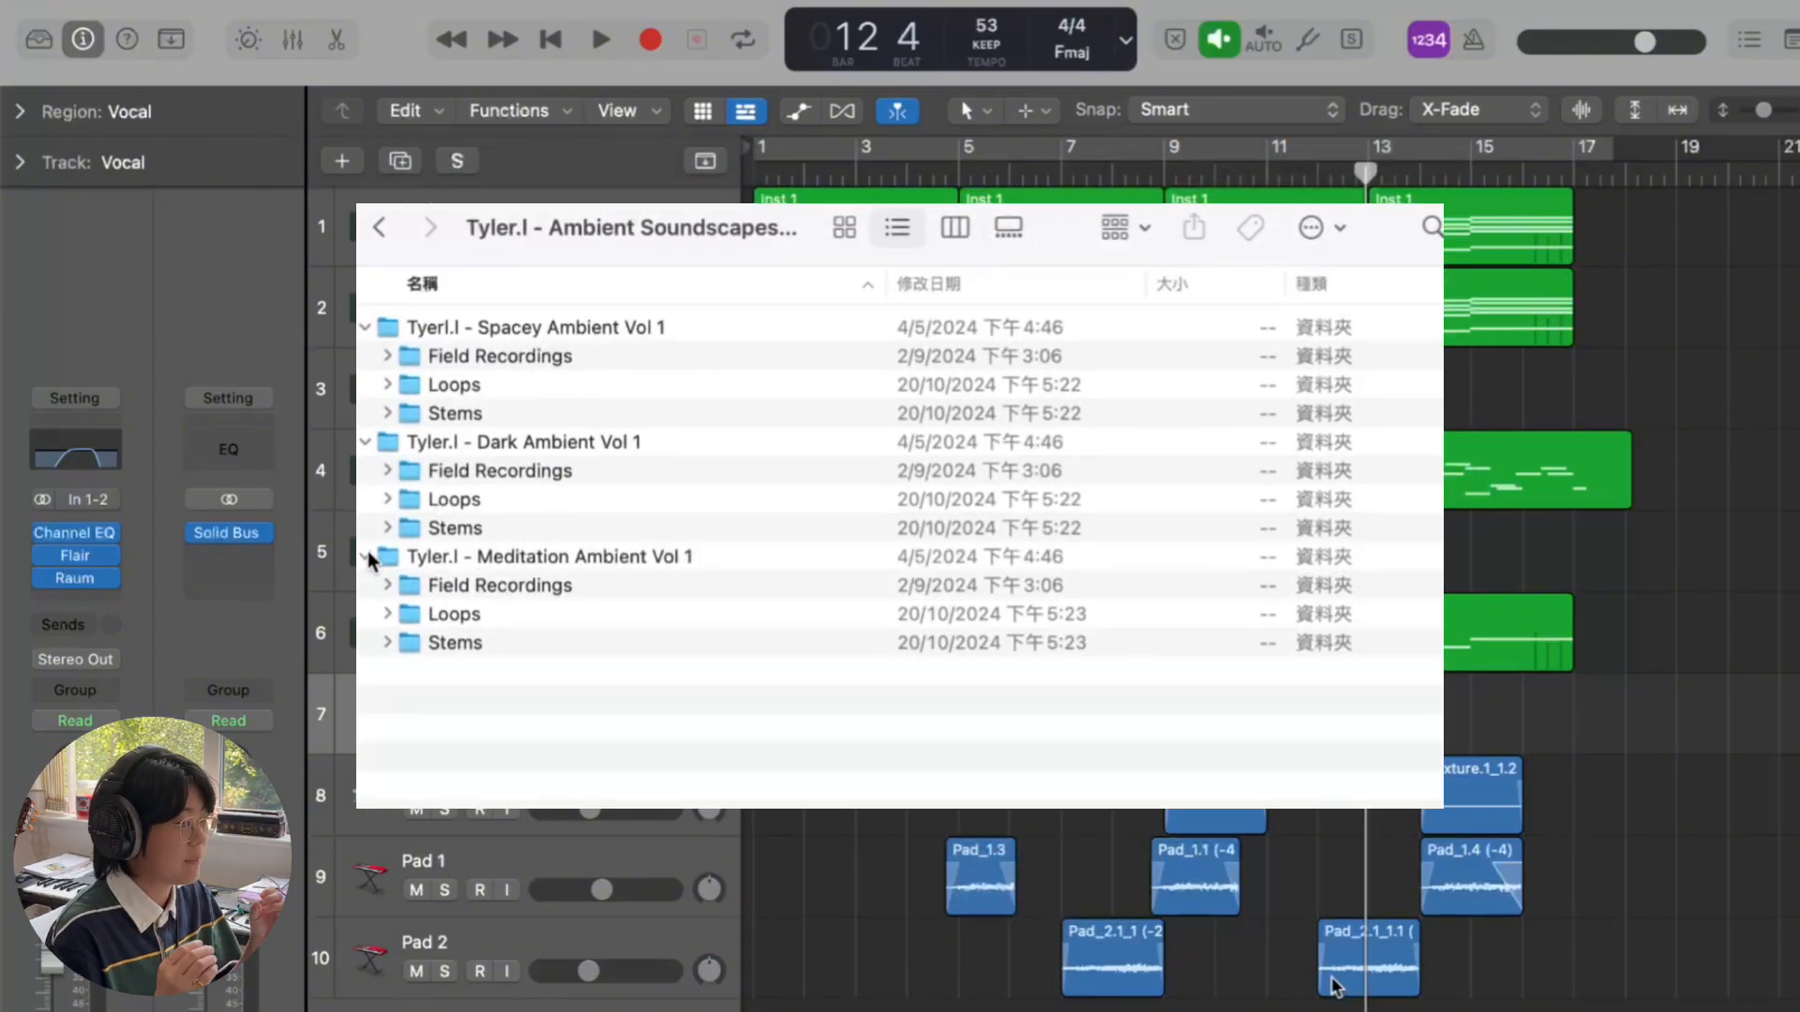
click(387, 385)
scroll(392, 553, down, 5)
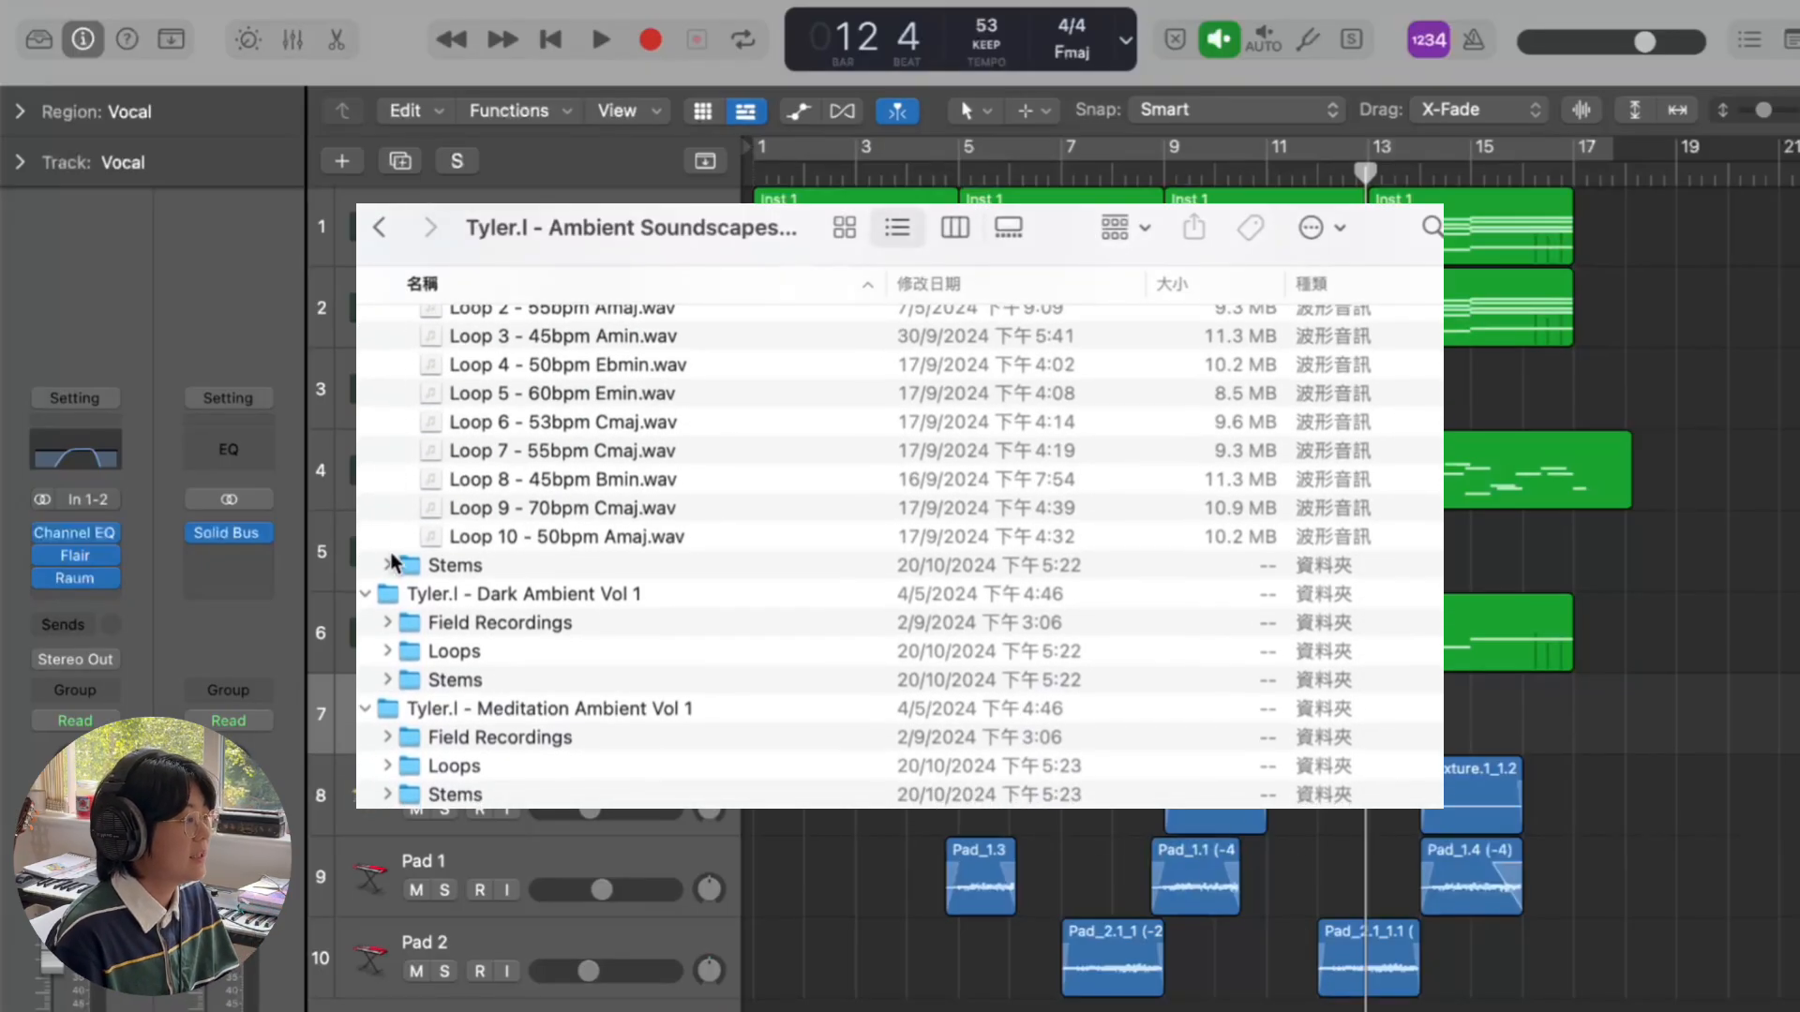
click(387, 566)
scroll(392, 572, down, 4)
click(409, 422)
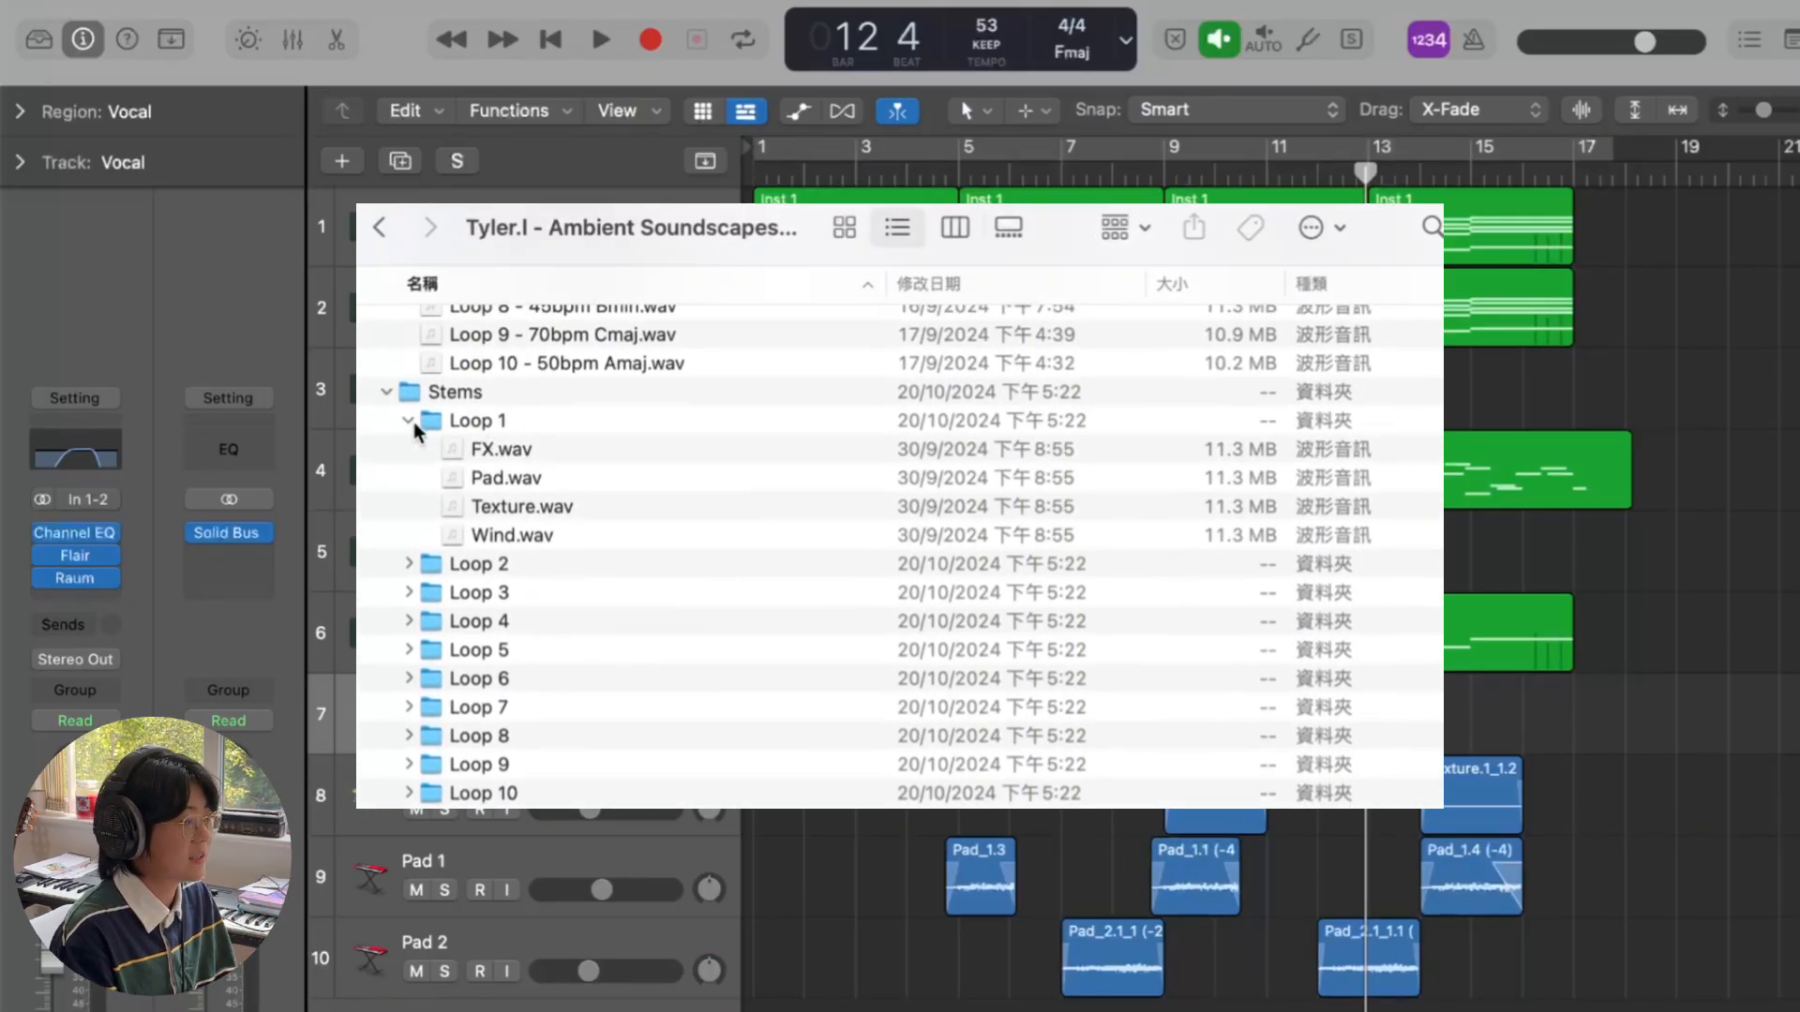
scroll(414, 450, down, 3)
click(409, 476)
scroll(409, 487, down, 2)
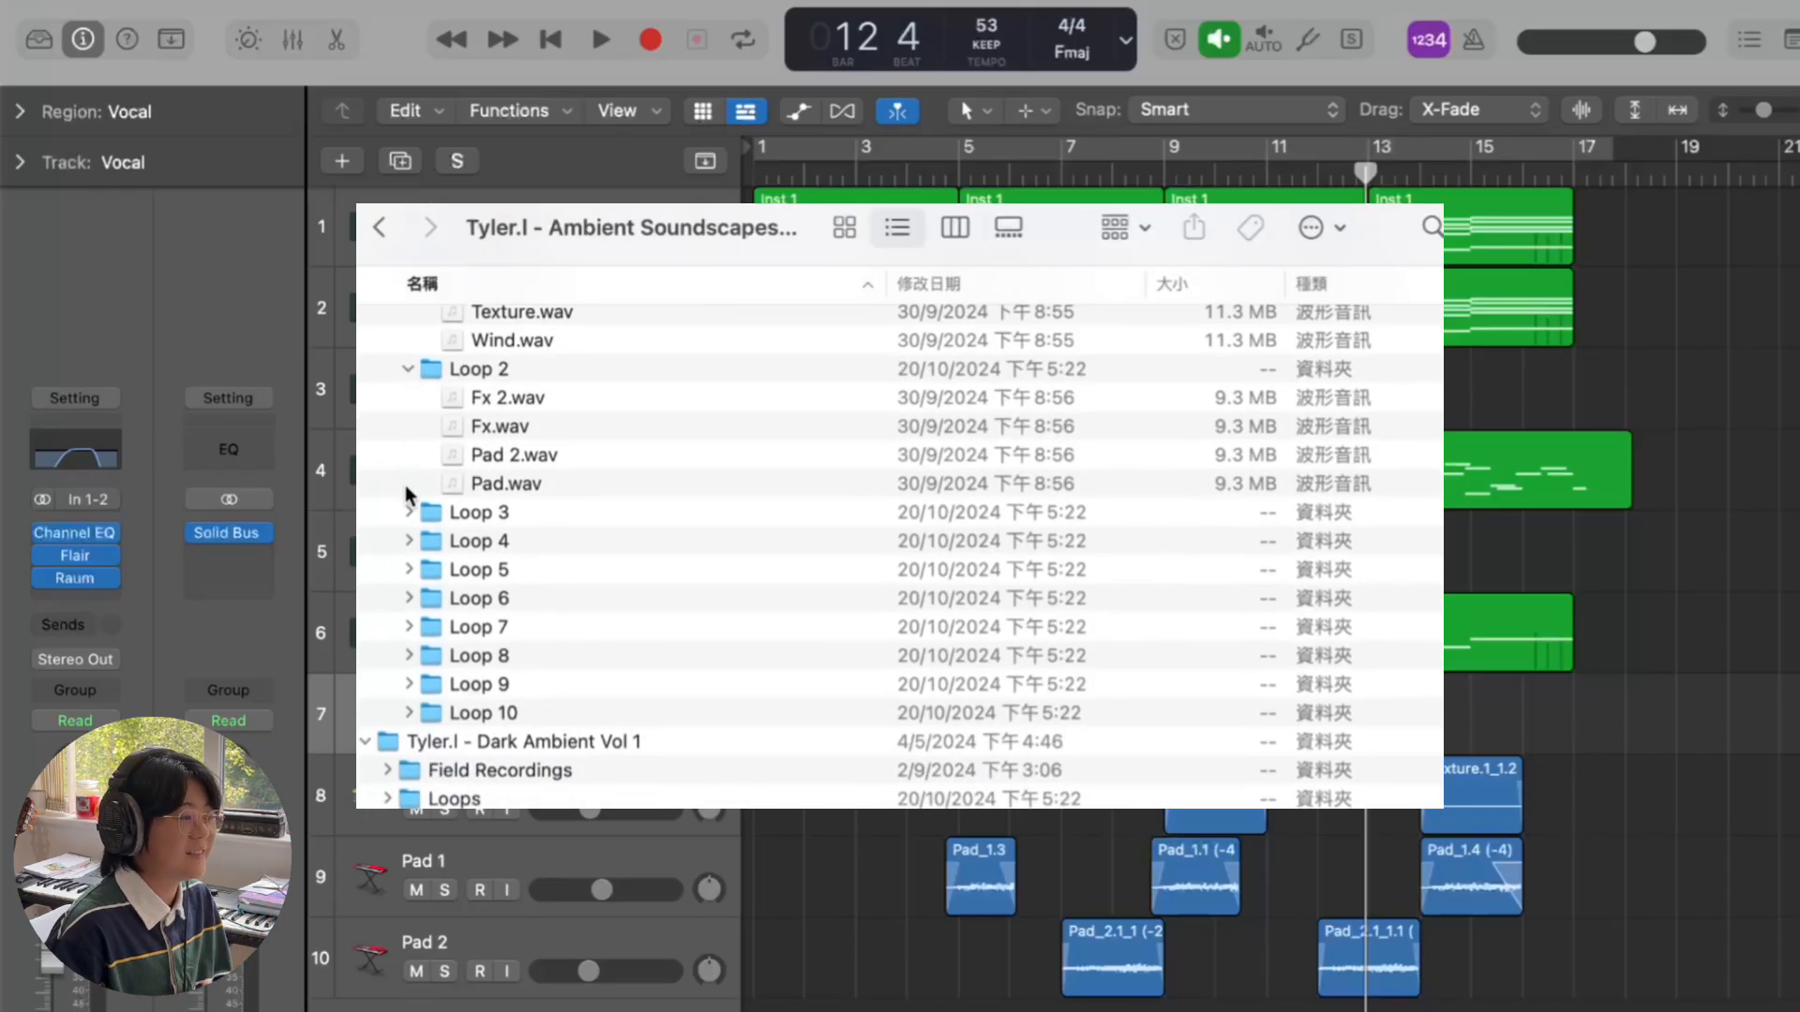
click(408, 513)
scroll(413, 497, down, 5)
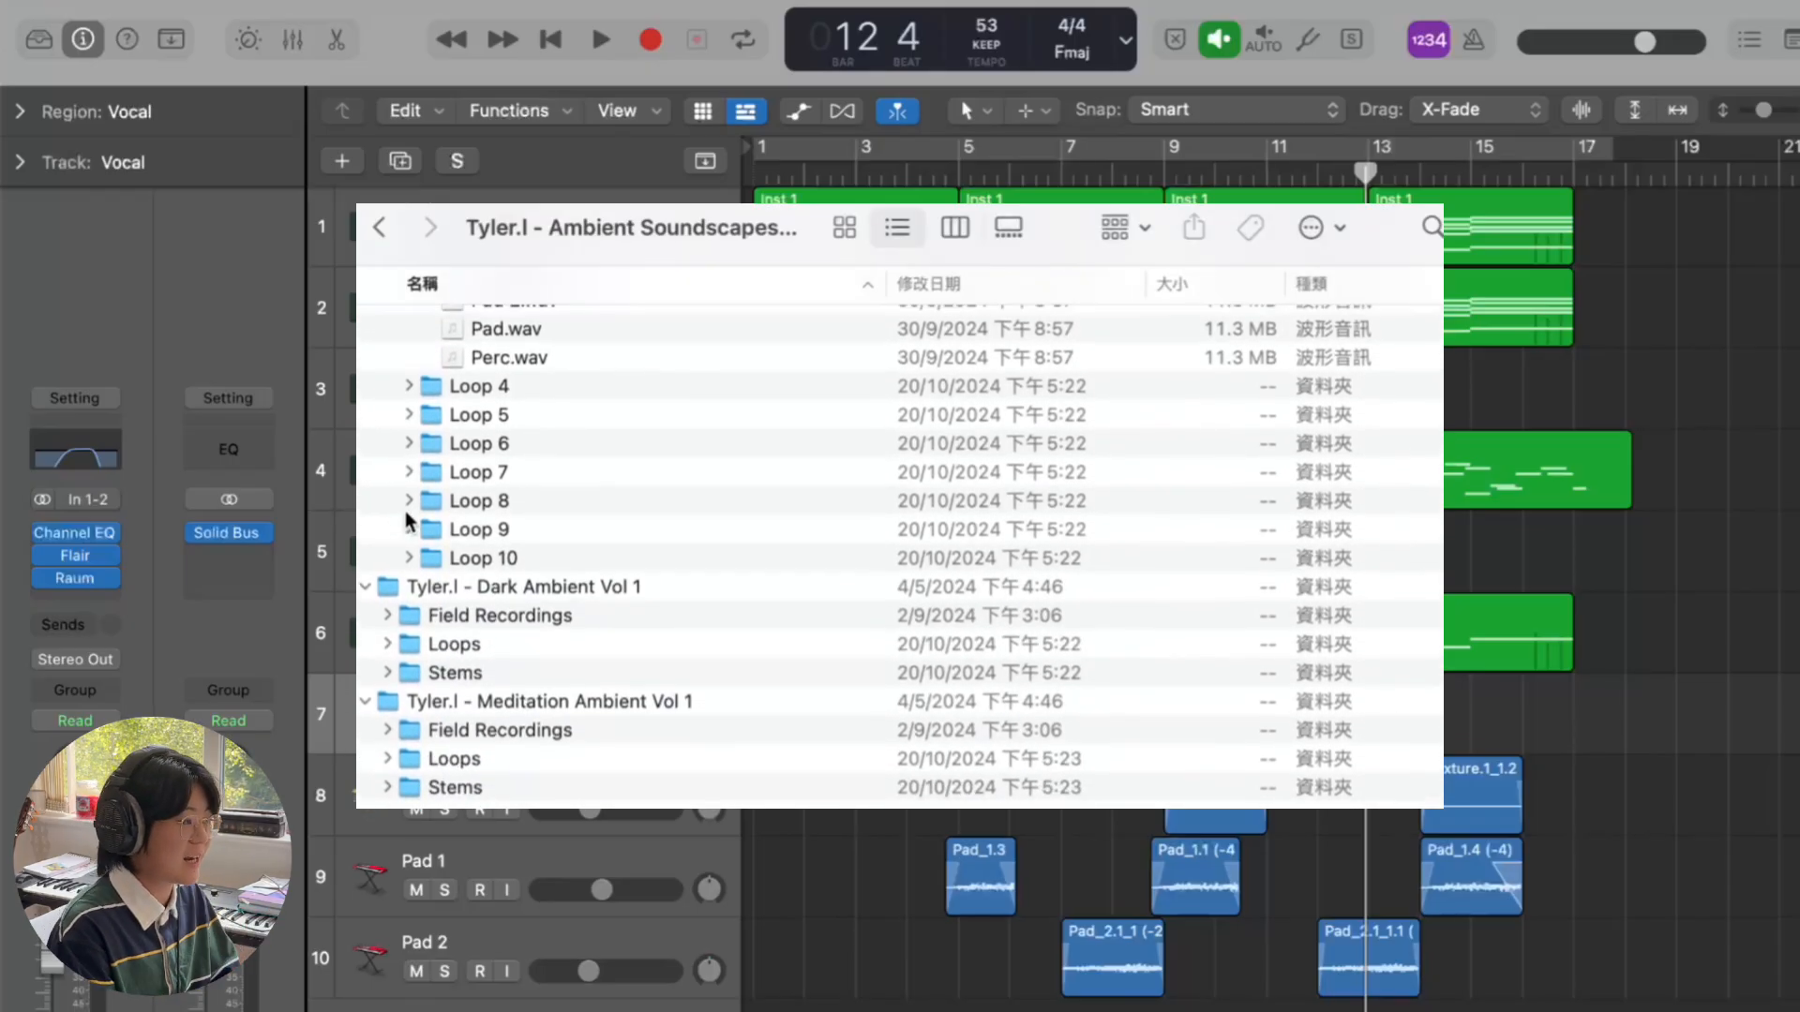
- Expand the Dark Ambient Loops and Stems folders, revealing stem Loops 4, 5 and 8
click(387, 644)
scroll(390, 647, down, 5)
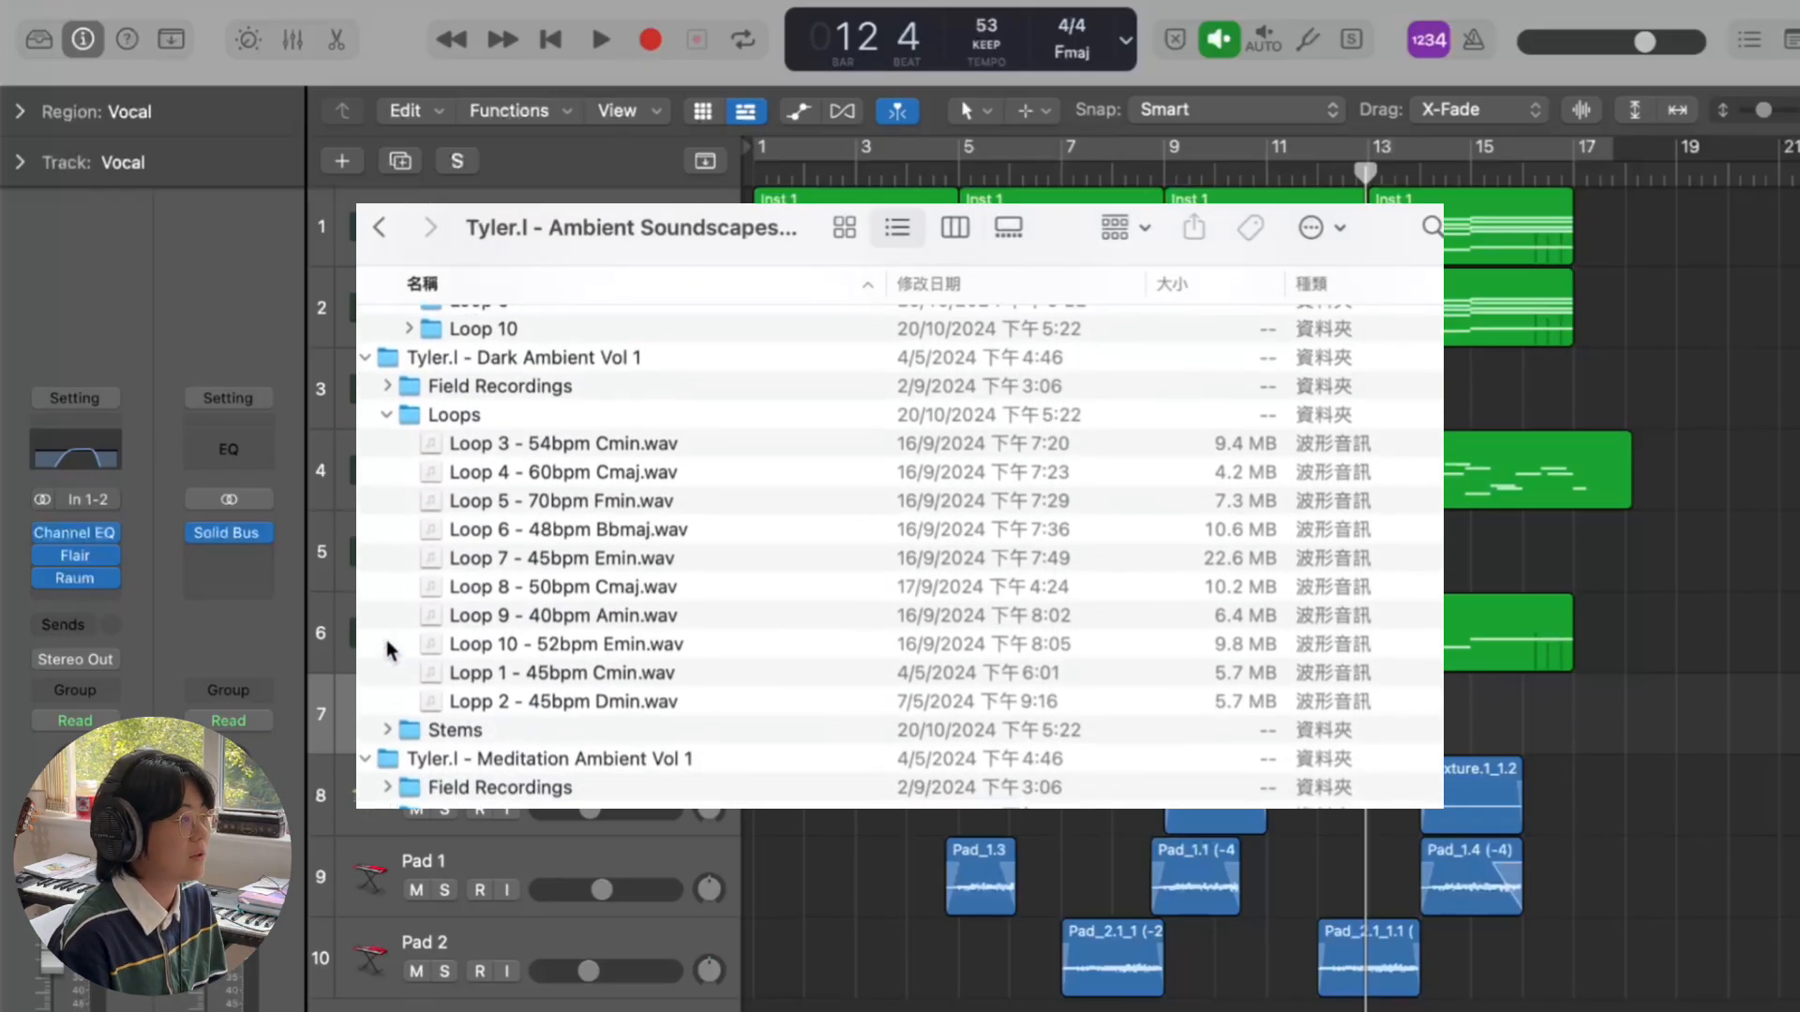
click(387, 665)
scroll(403, 619, down, 5)
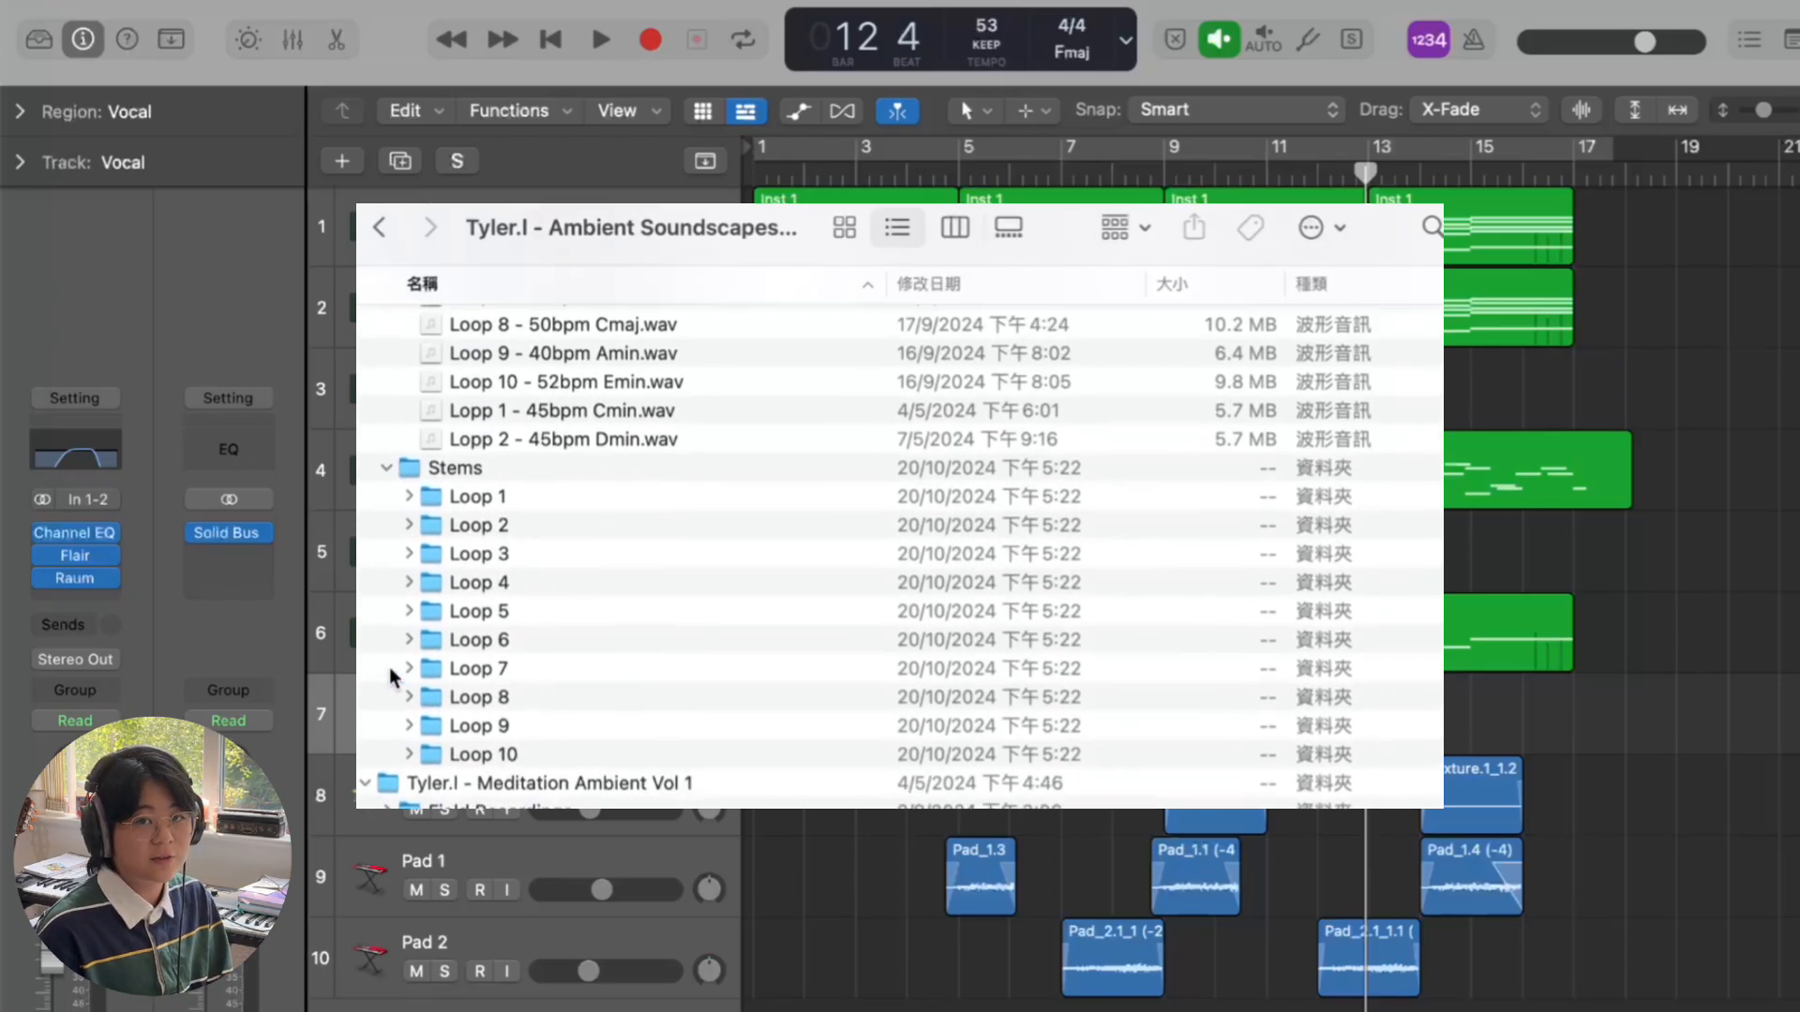
click(409, 576)
scroll(412, 610, down, 3)
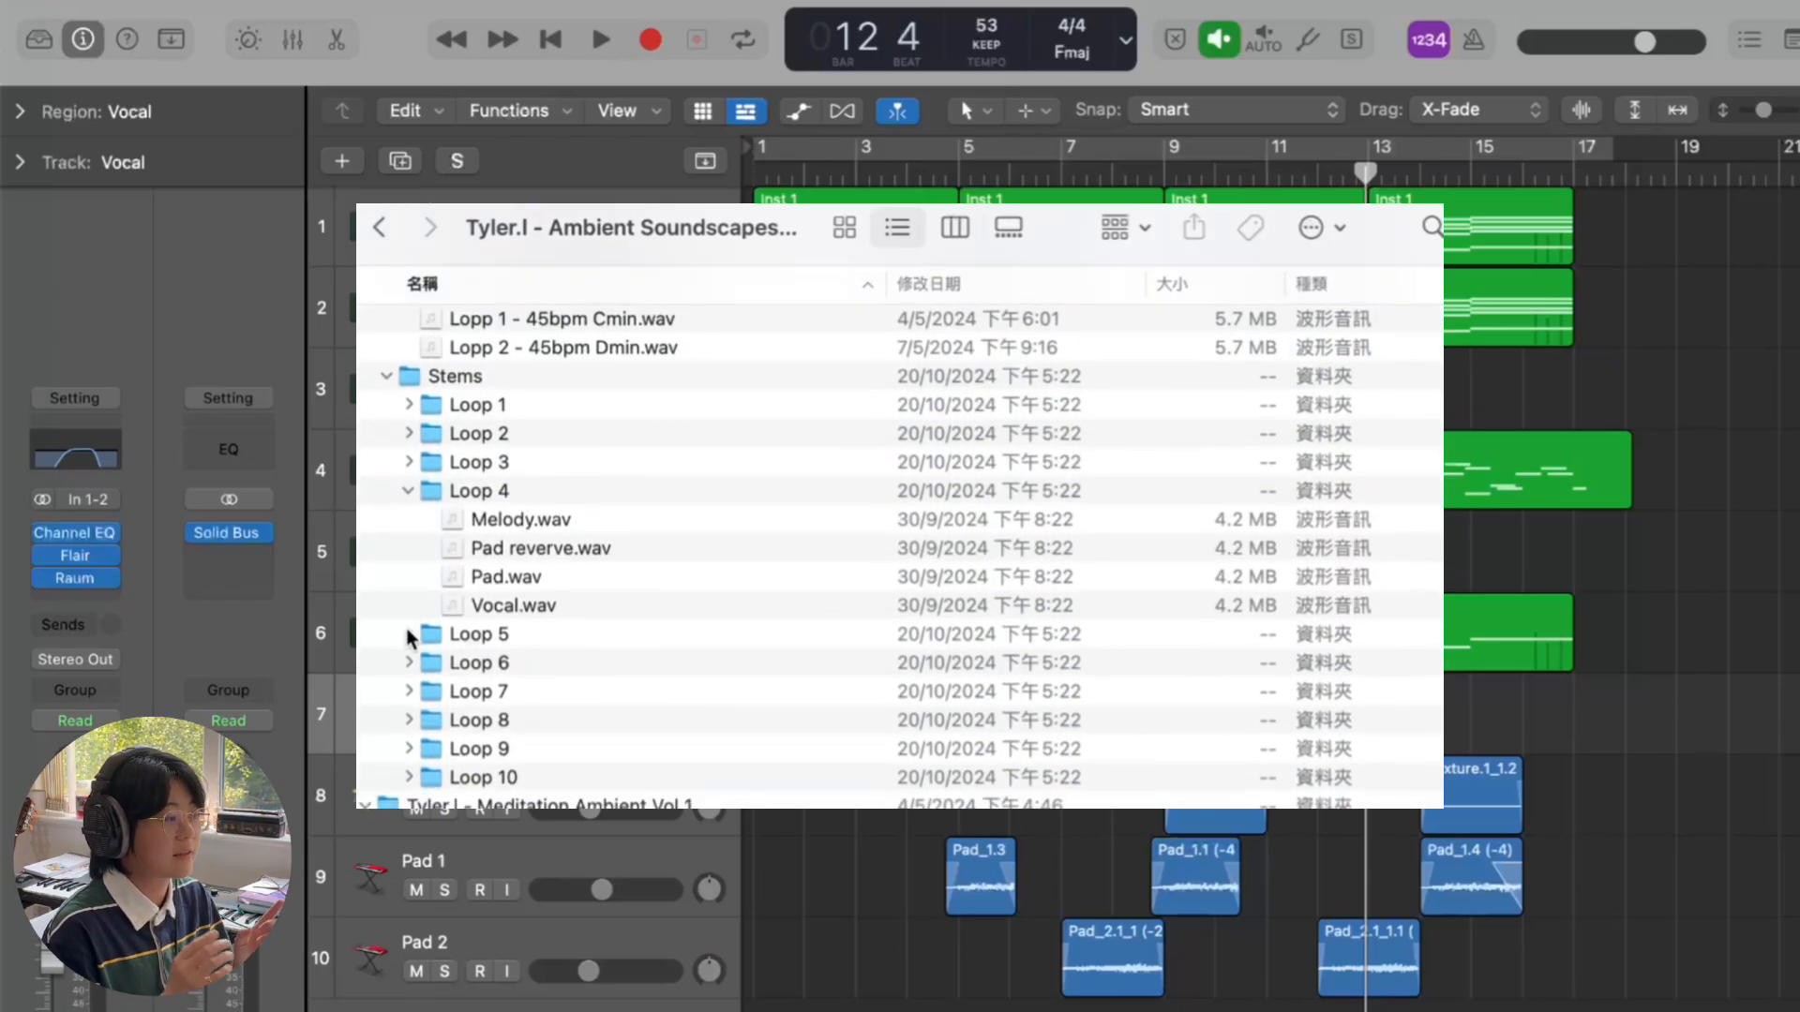
click(410, 639)
scroll(408, 641, down, 1)
scroll(412, 632, down, 4)
click(408, 627)
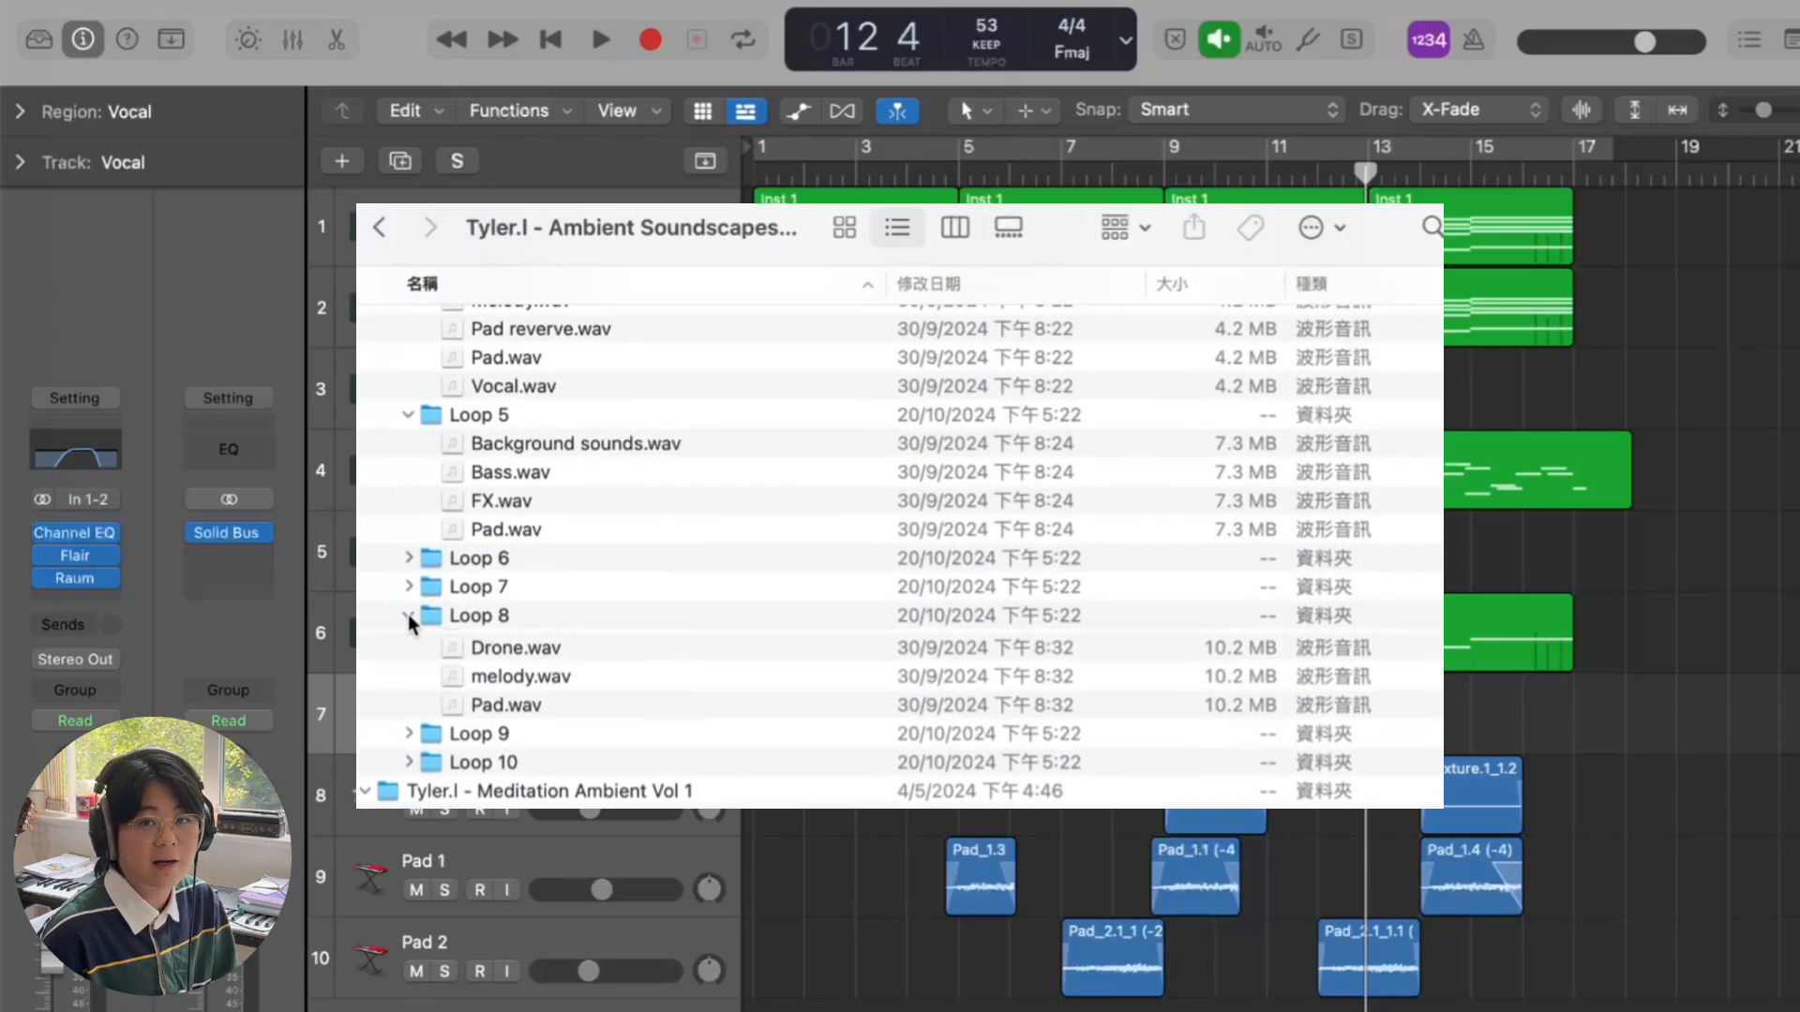
scroll(409, 625, down, 3)
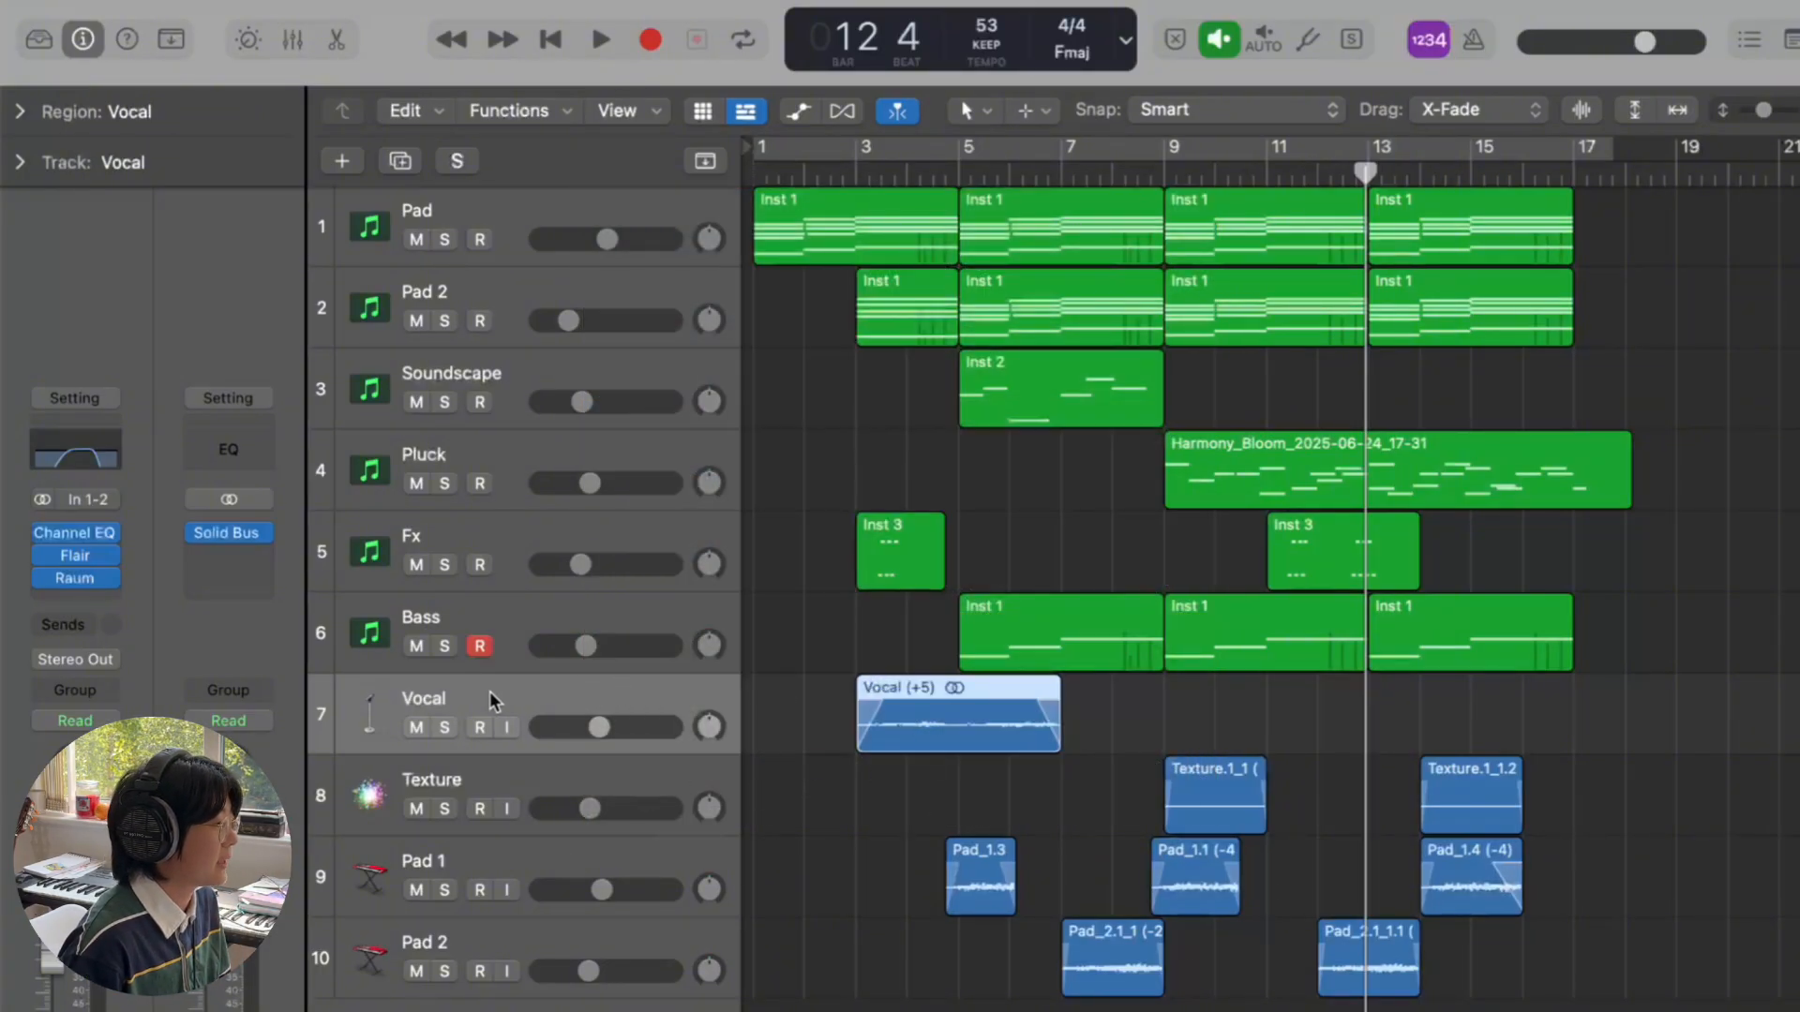
- Solo the Vocal track and play its region from bar 3, stopping at bar 4 beat 4
click(445, 728)
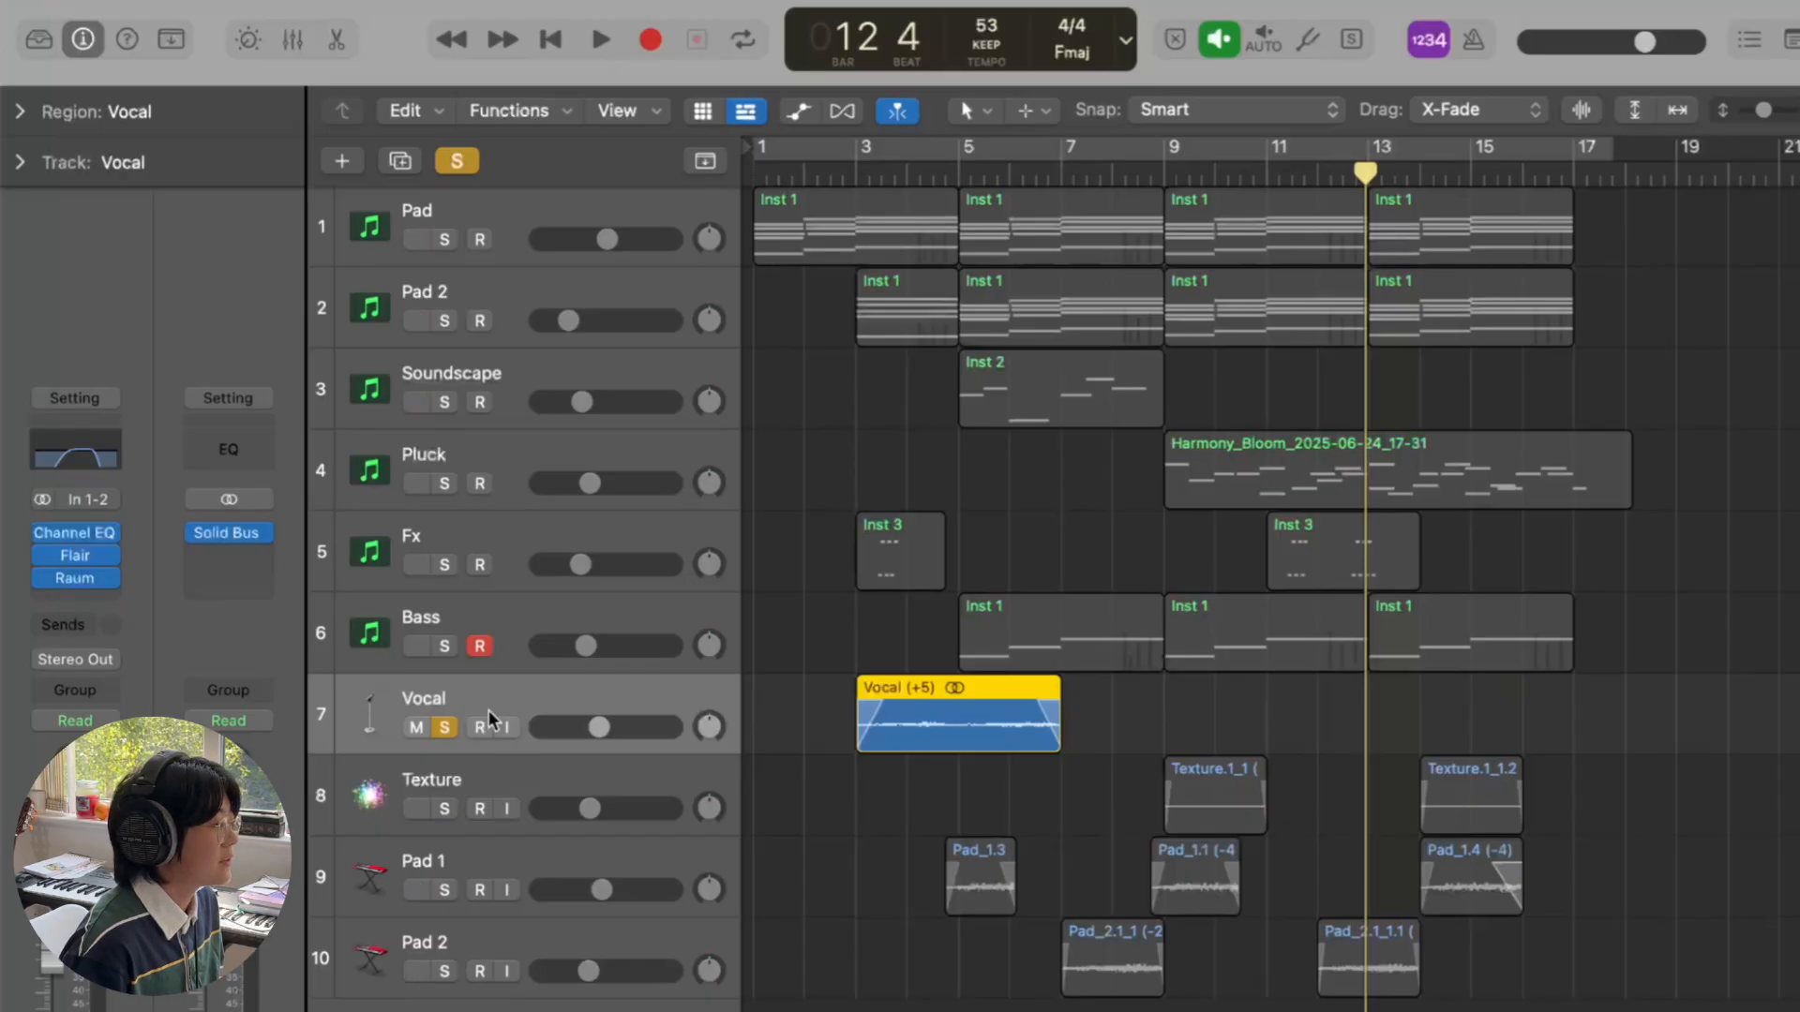
click(856, 172)
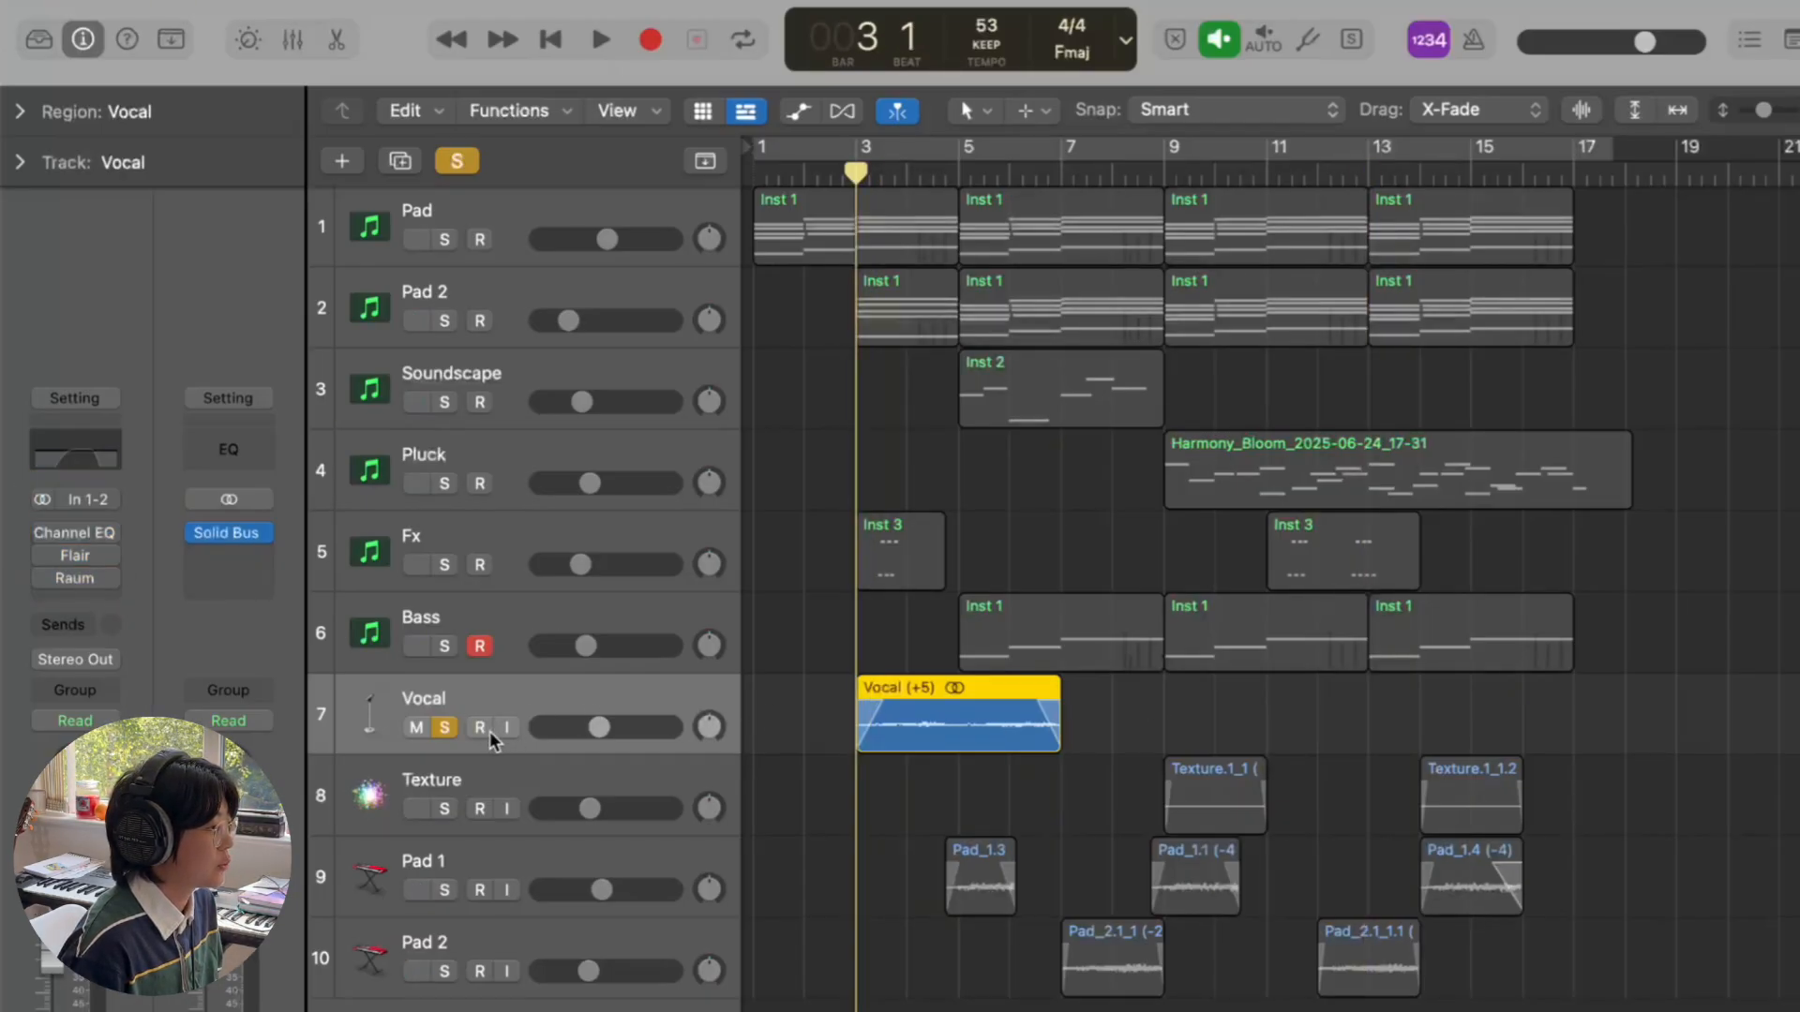
key(space)
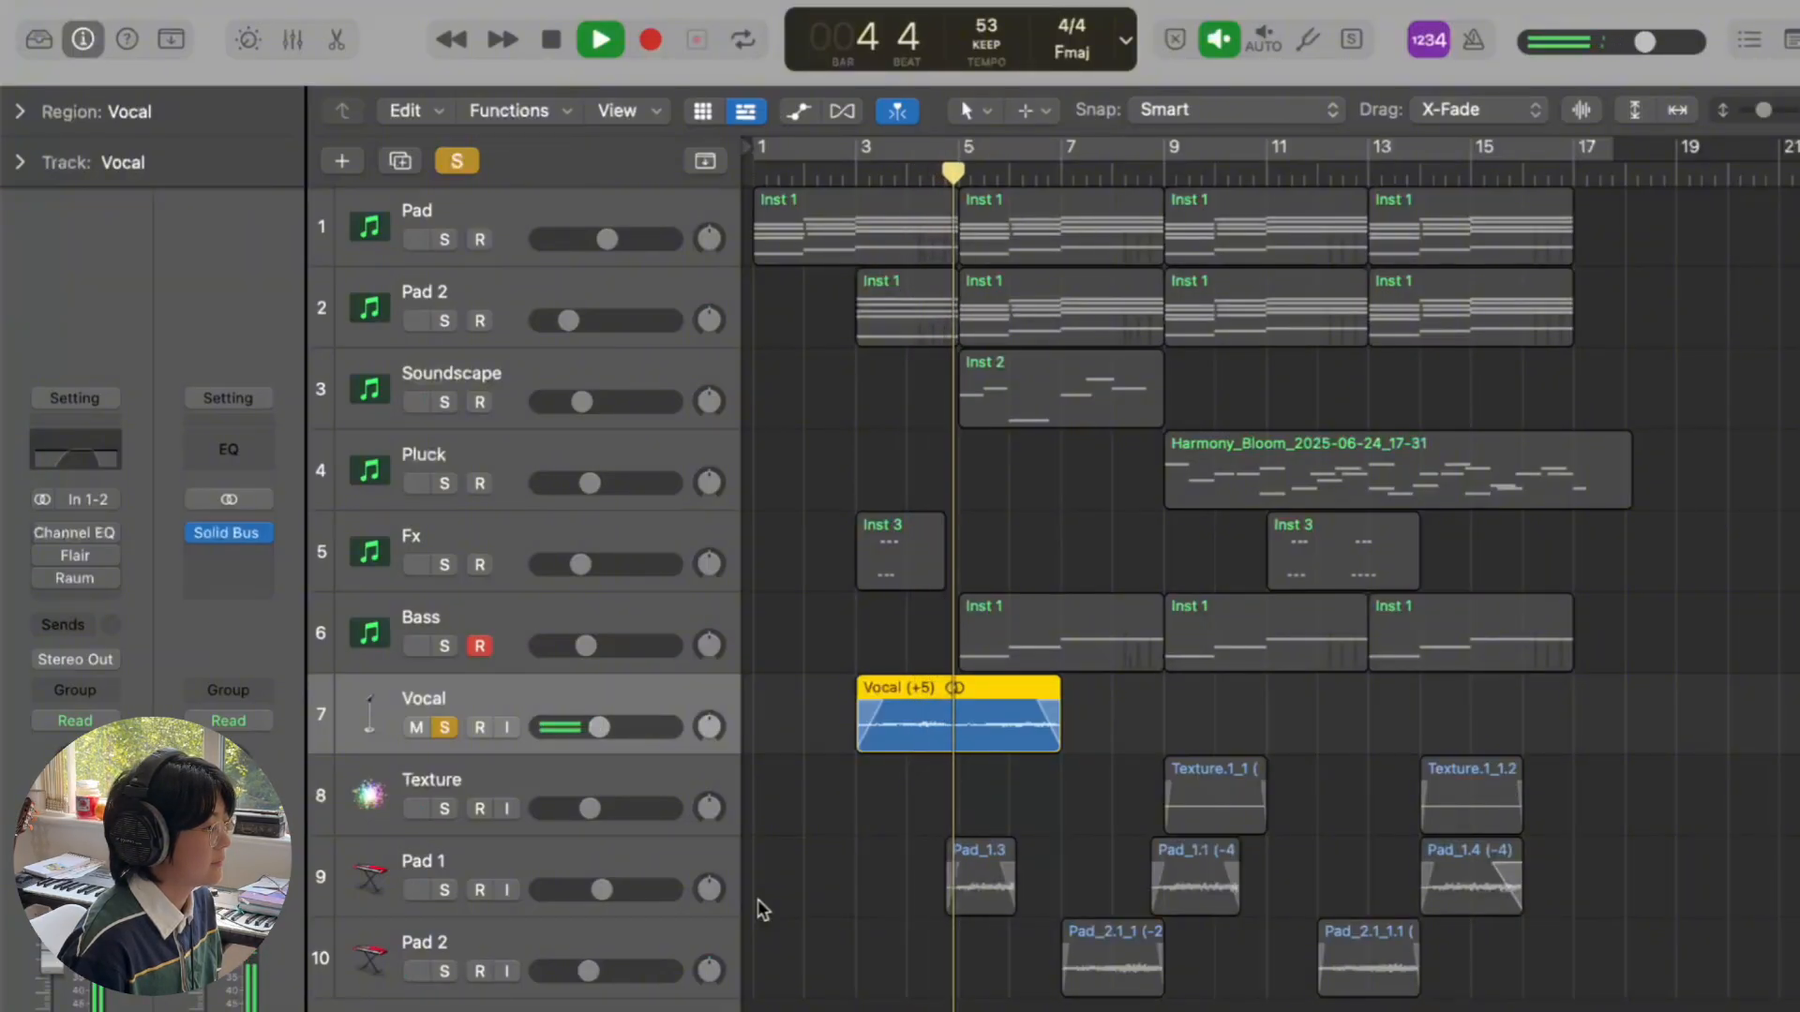
key(space)
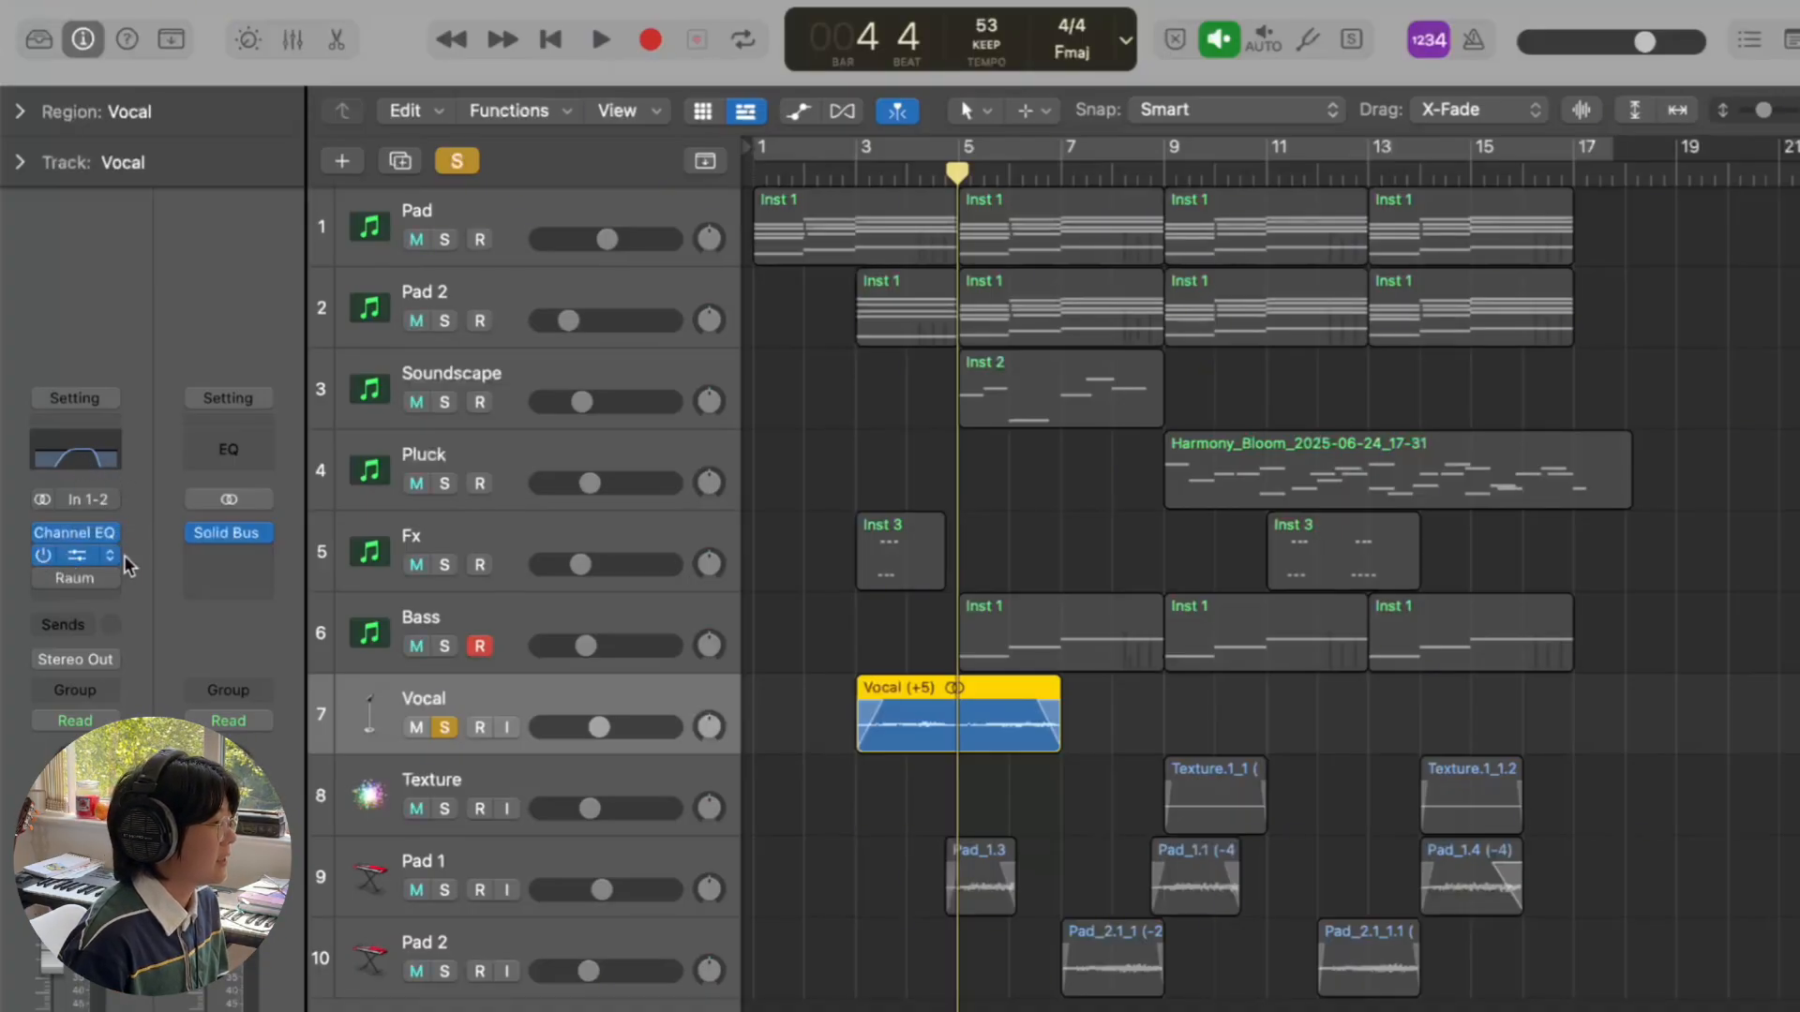
- Close the Flair window, re-enable the Vocal's Raum effect and replay the soloed vocal from bar 3
drag(1059, 320, 1060, 284)
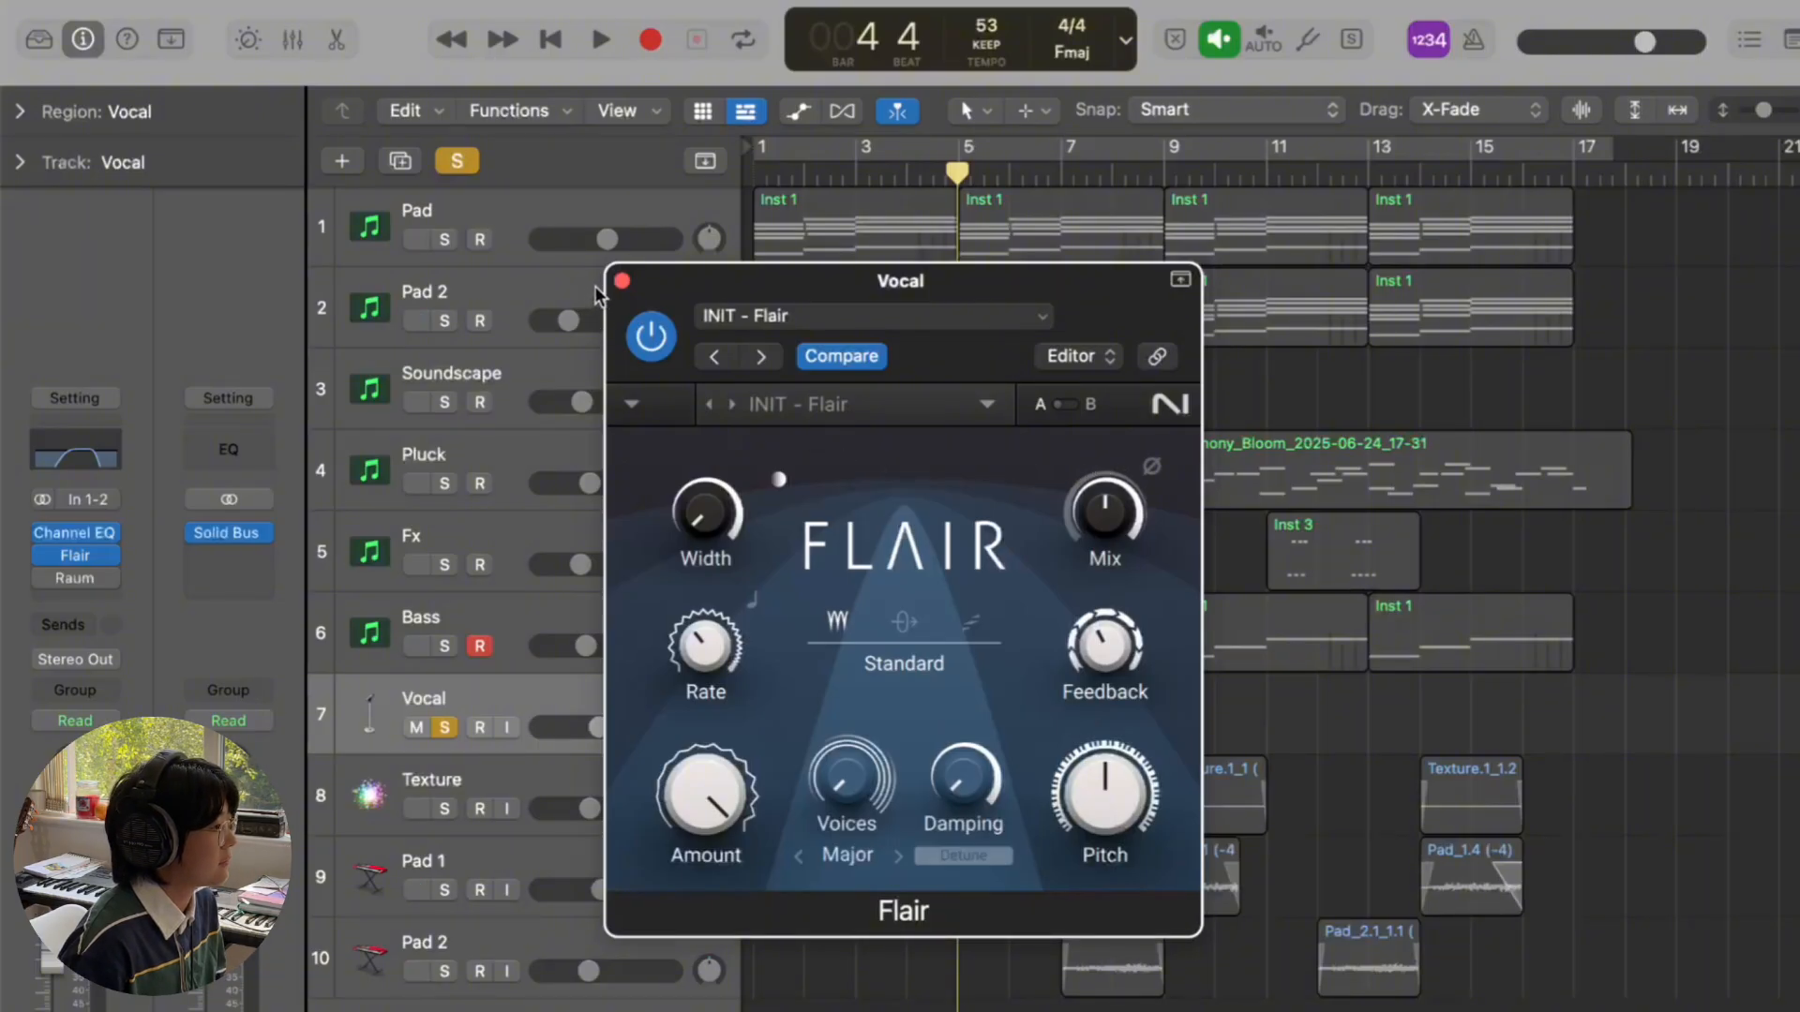
click(623, 281)
click(44, 580)
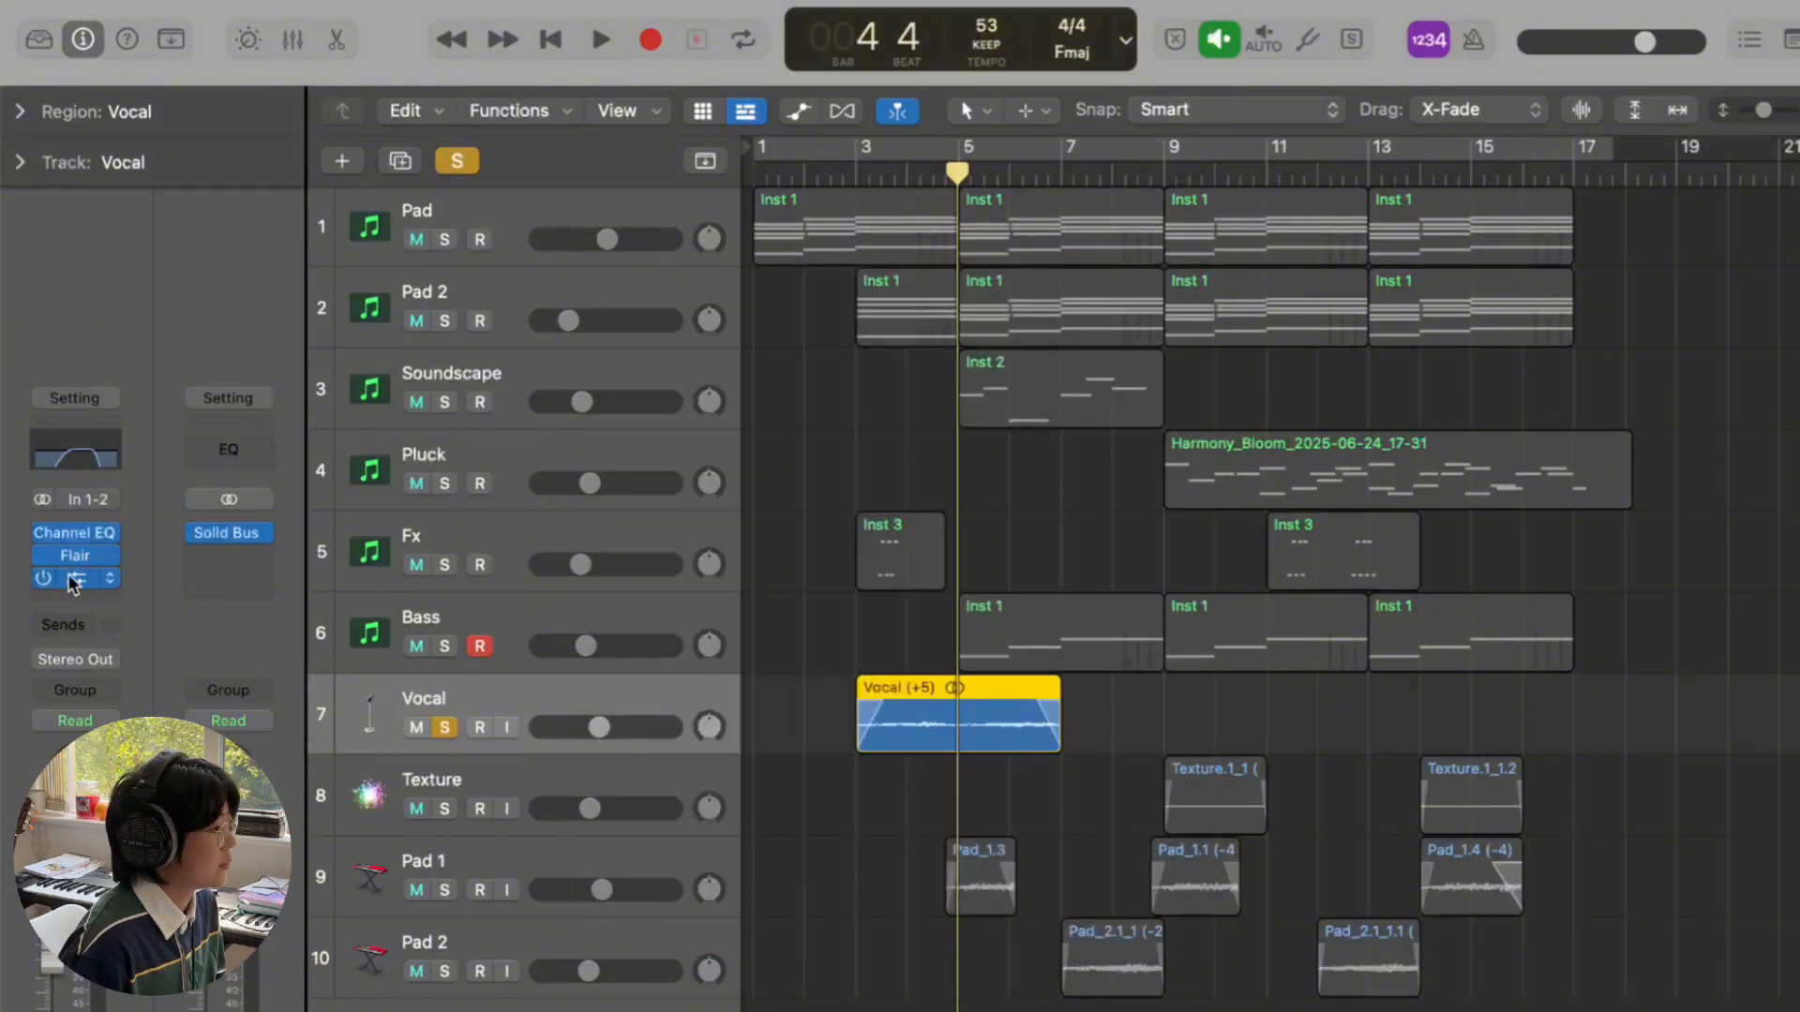
click(857, 176)
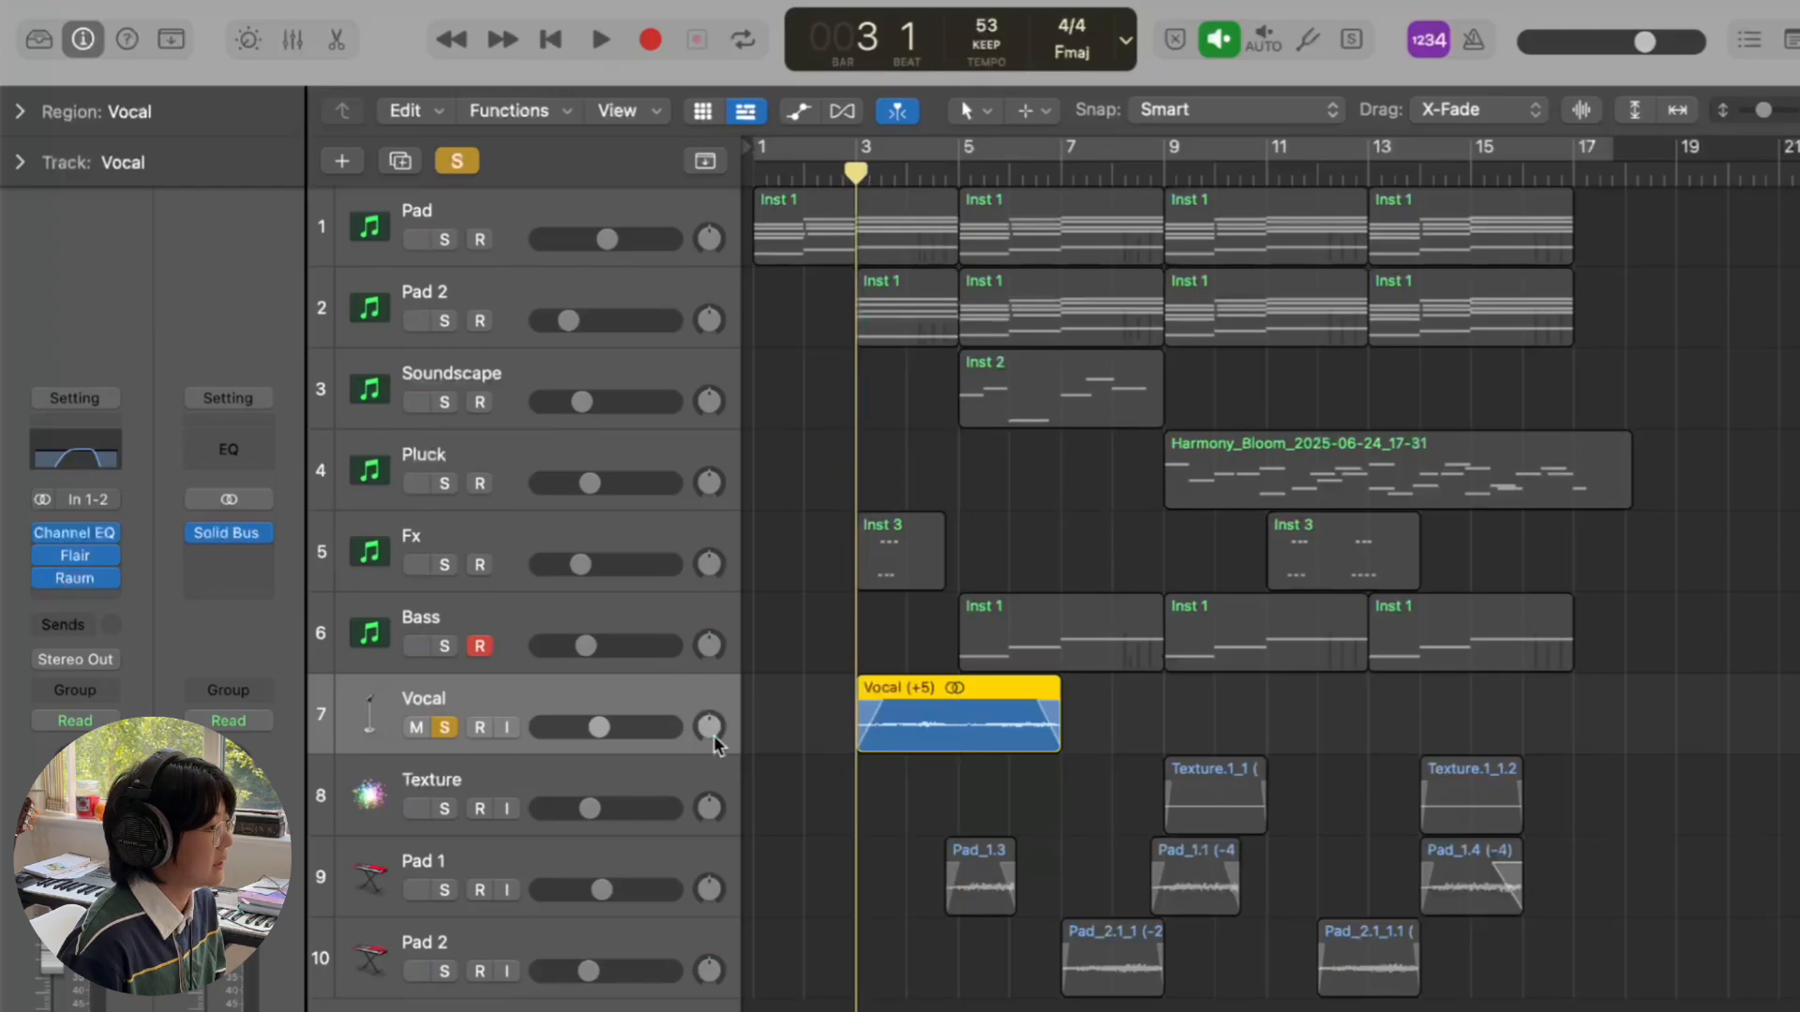
key(space)
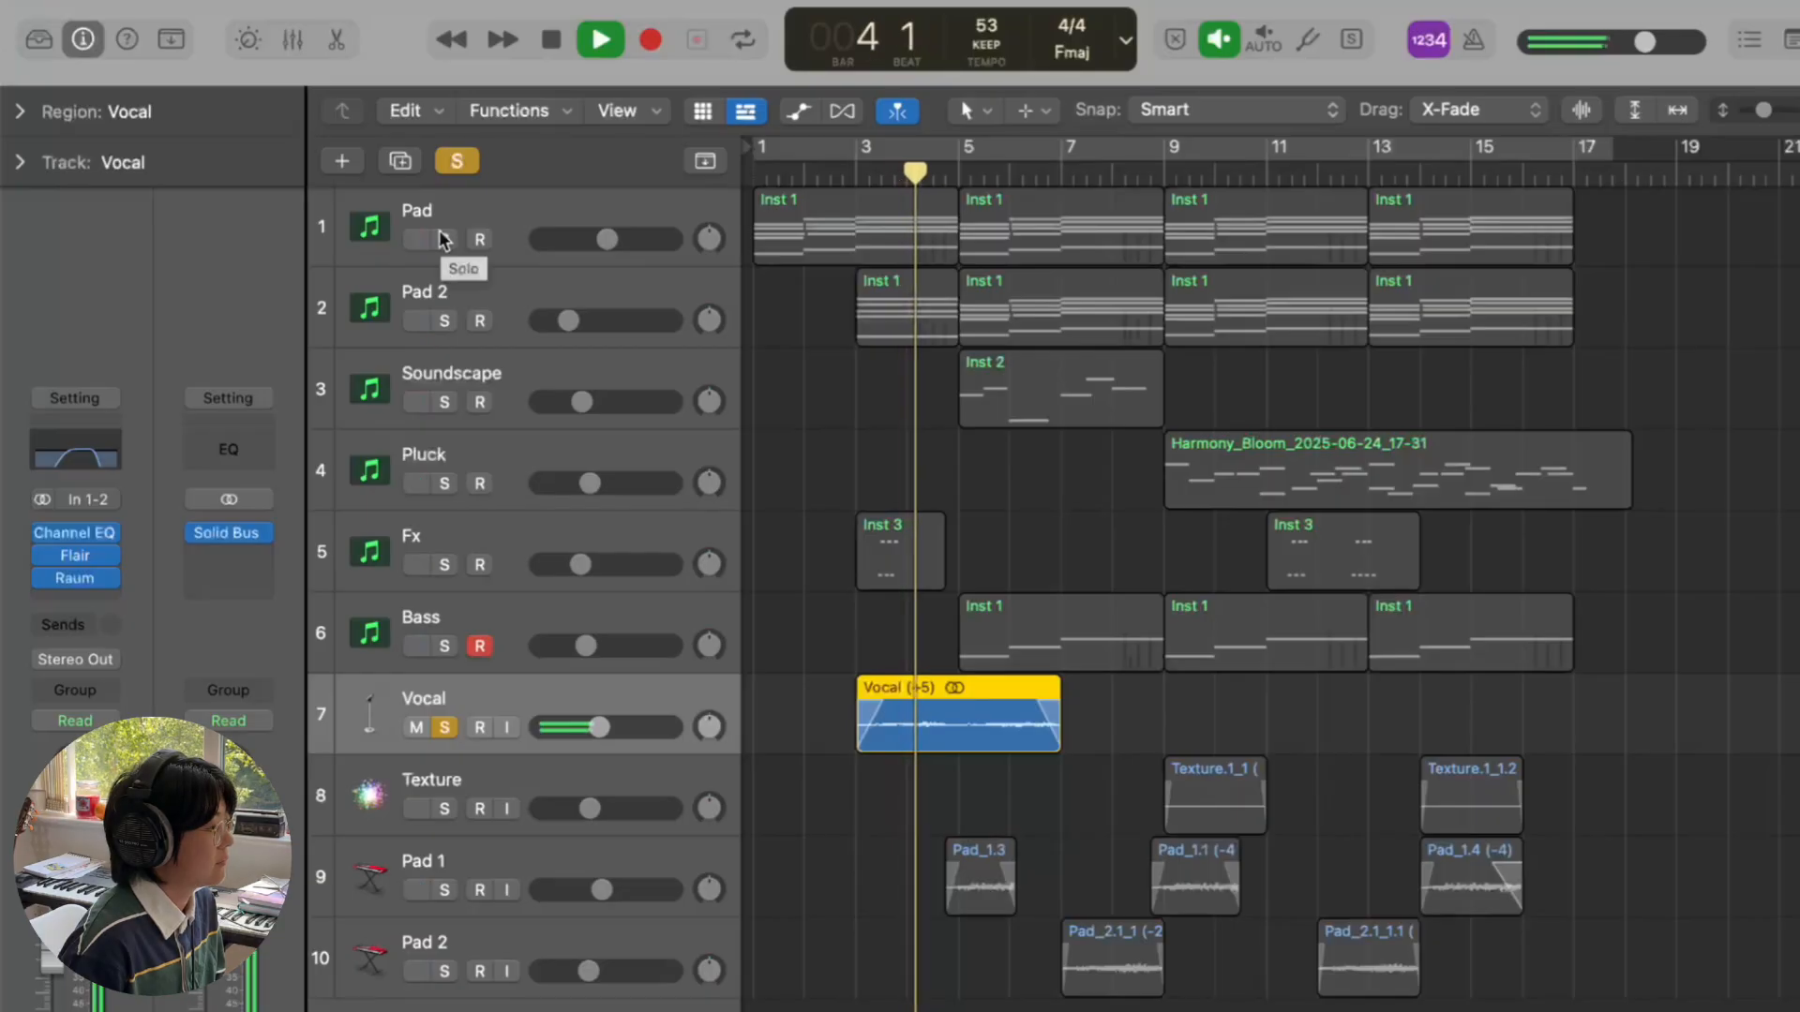
- Solo Pad, Pad 2, Soundscape and Pluck alongside the Vocal, then stop playback at bar 7
drag(444, 239, 458, 621)
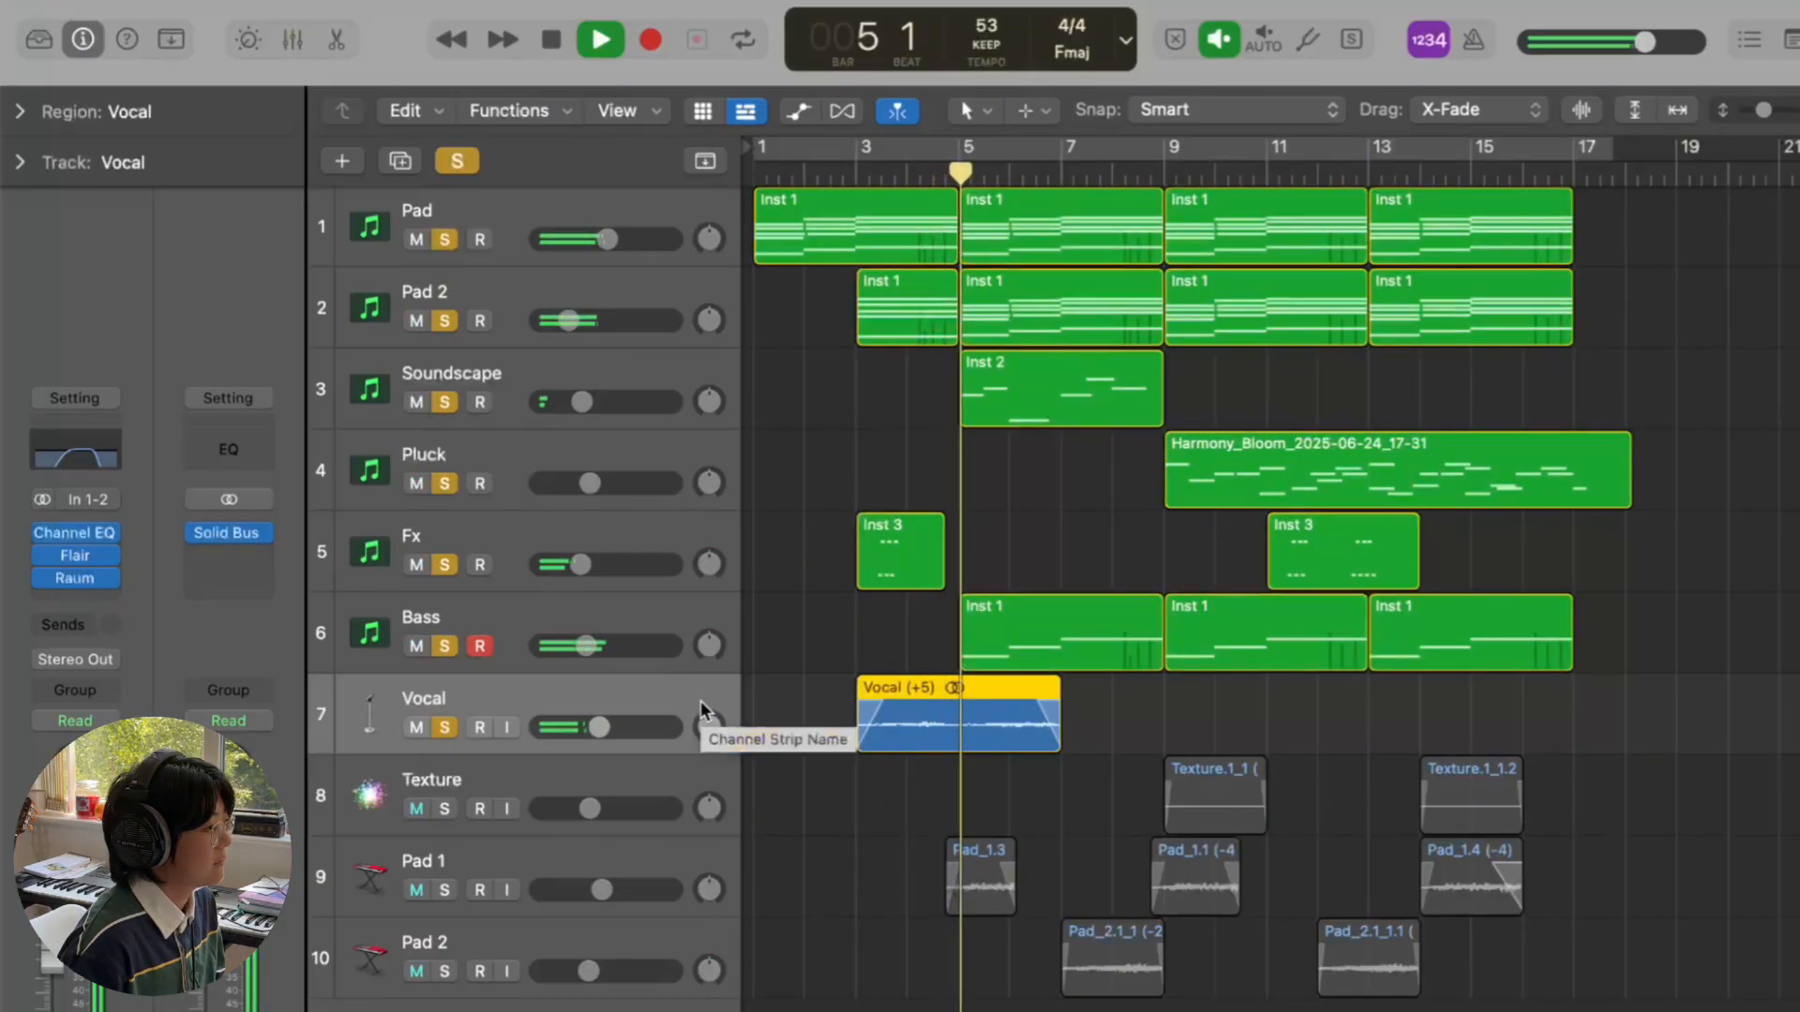
click(446, 728)
click(446, 727)
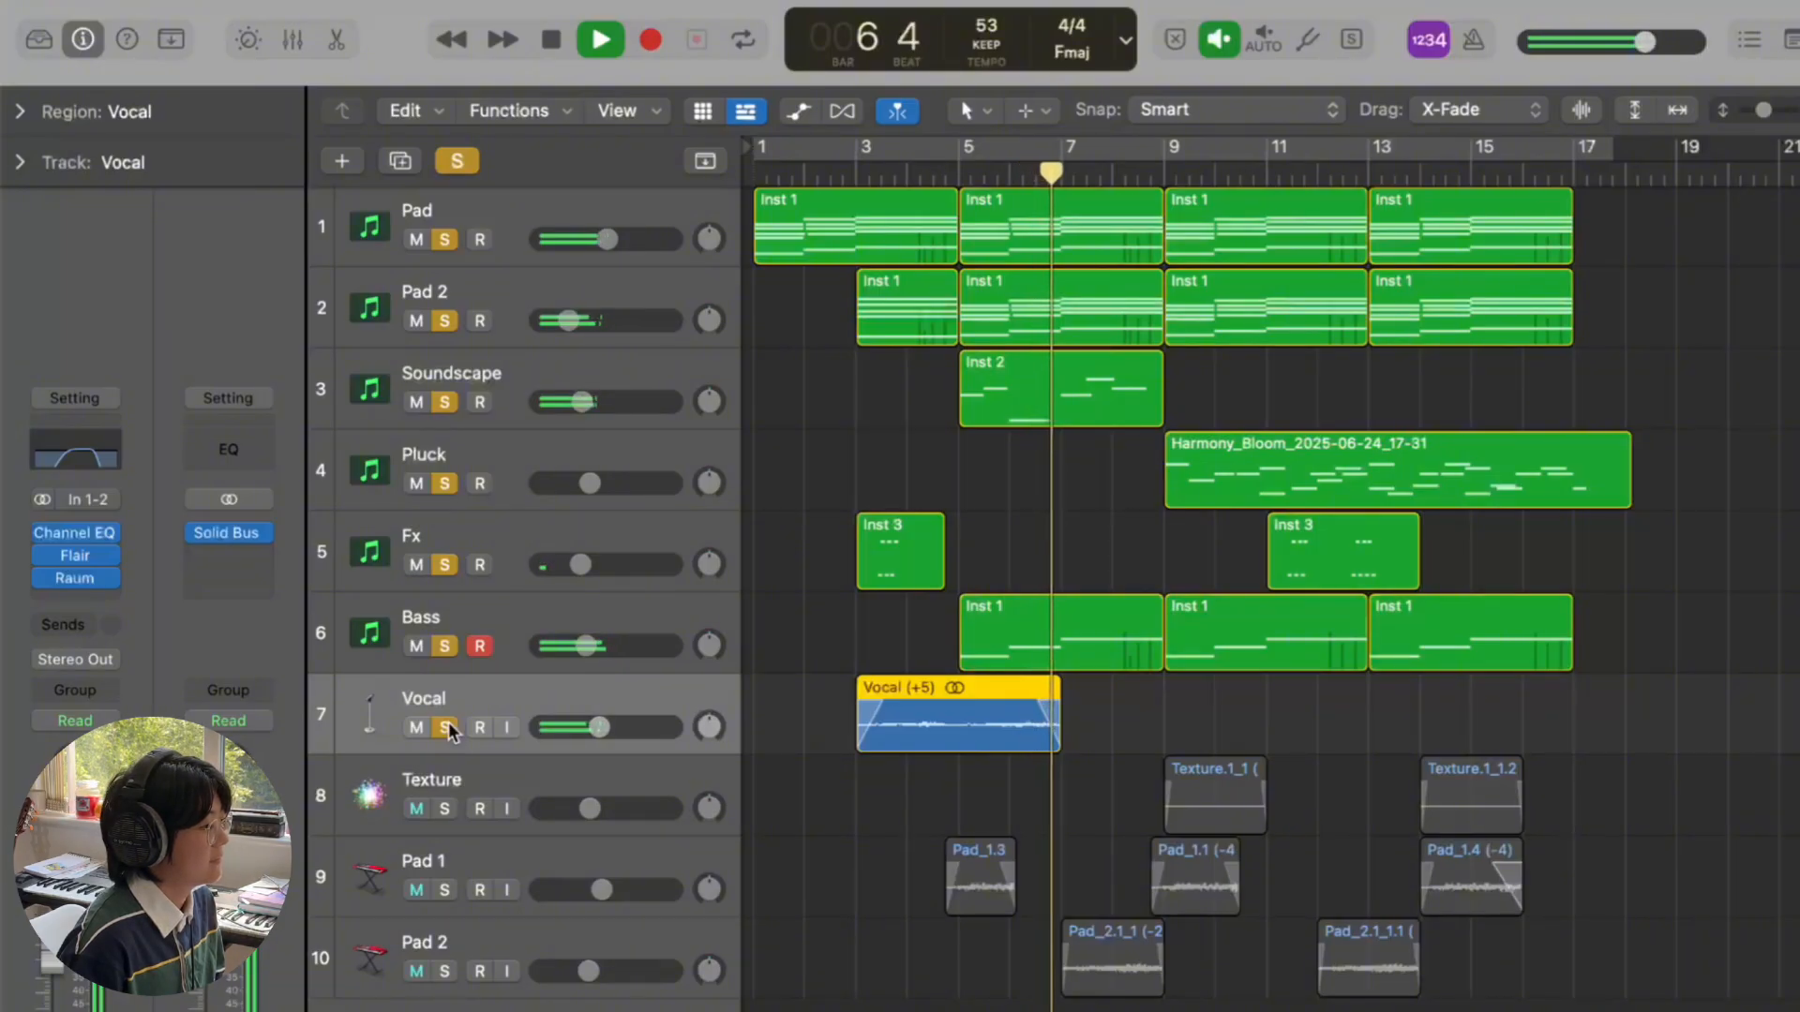
key(space)
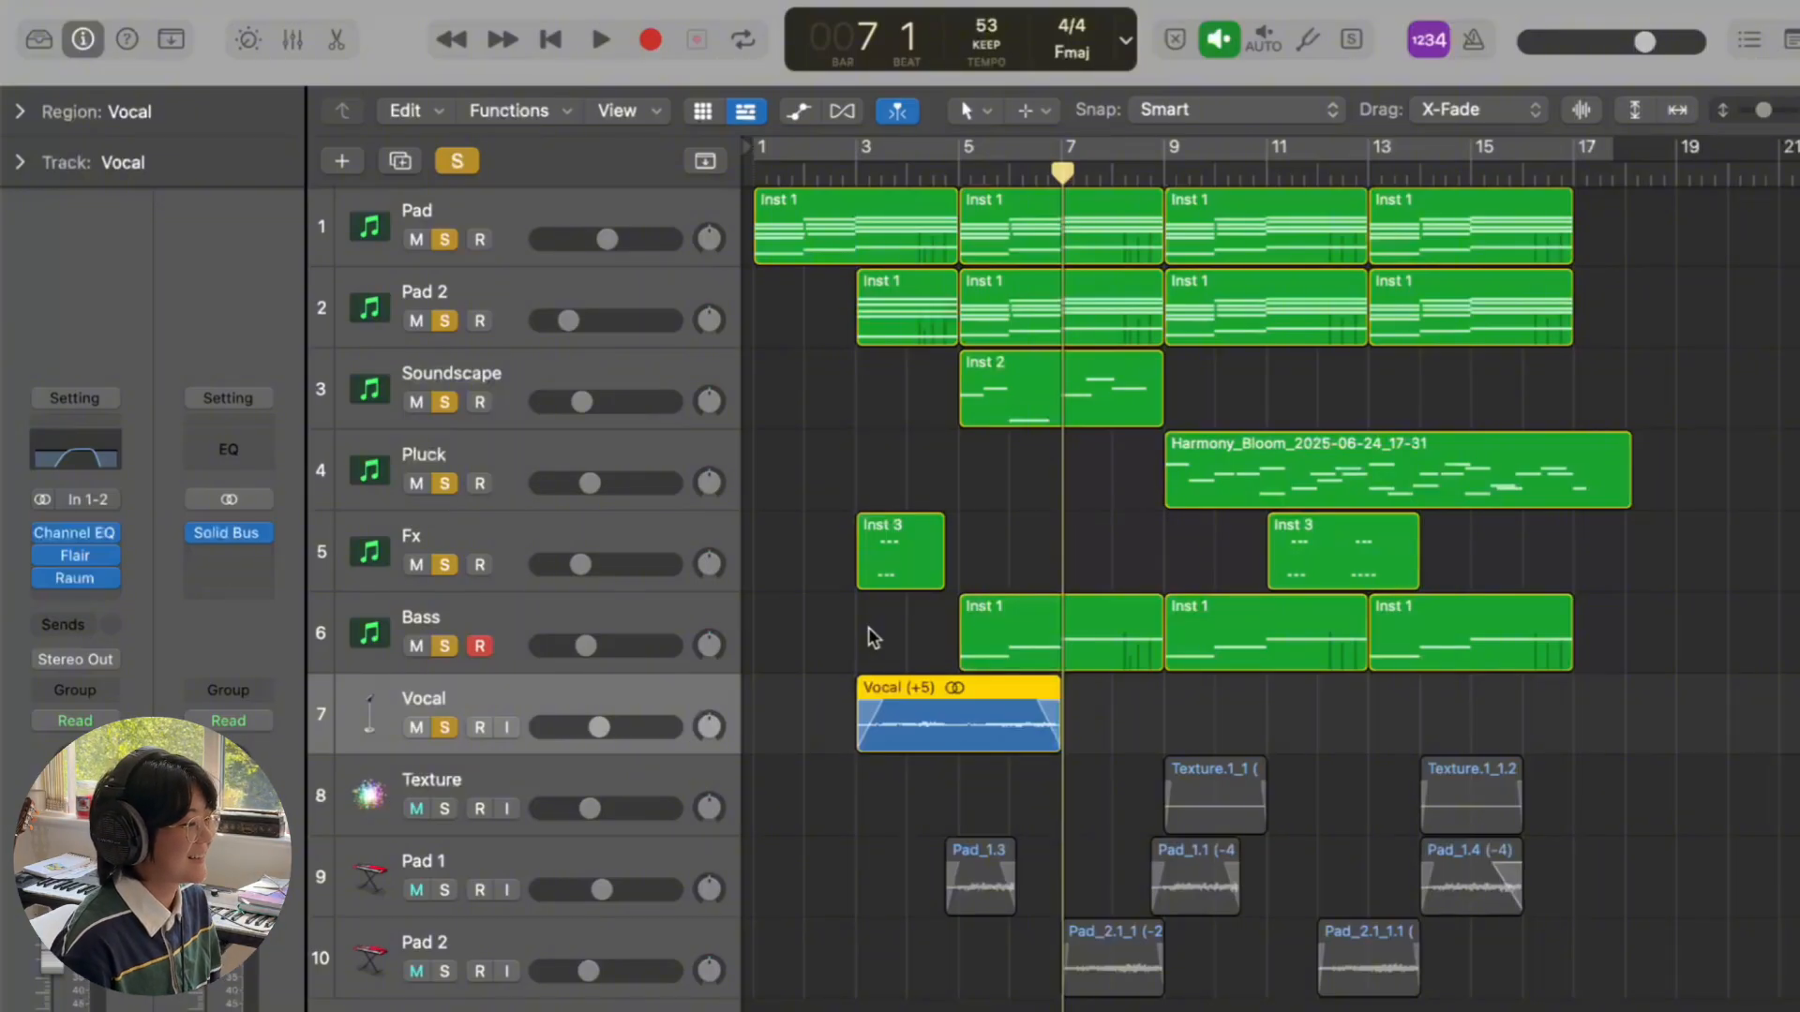
- Clear all solos, then solo the Texture track and play it alone from bar 9
click(470, 159)
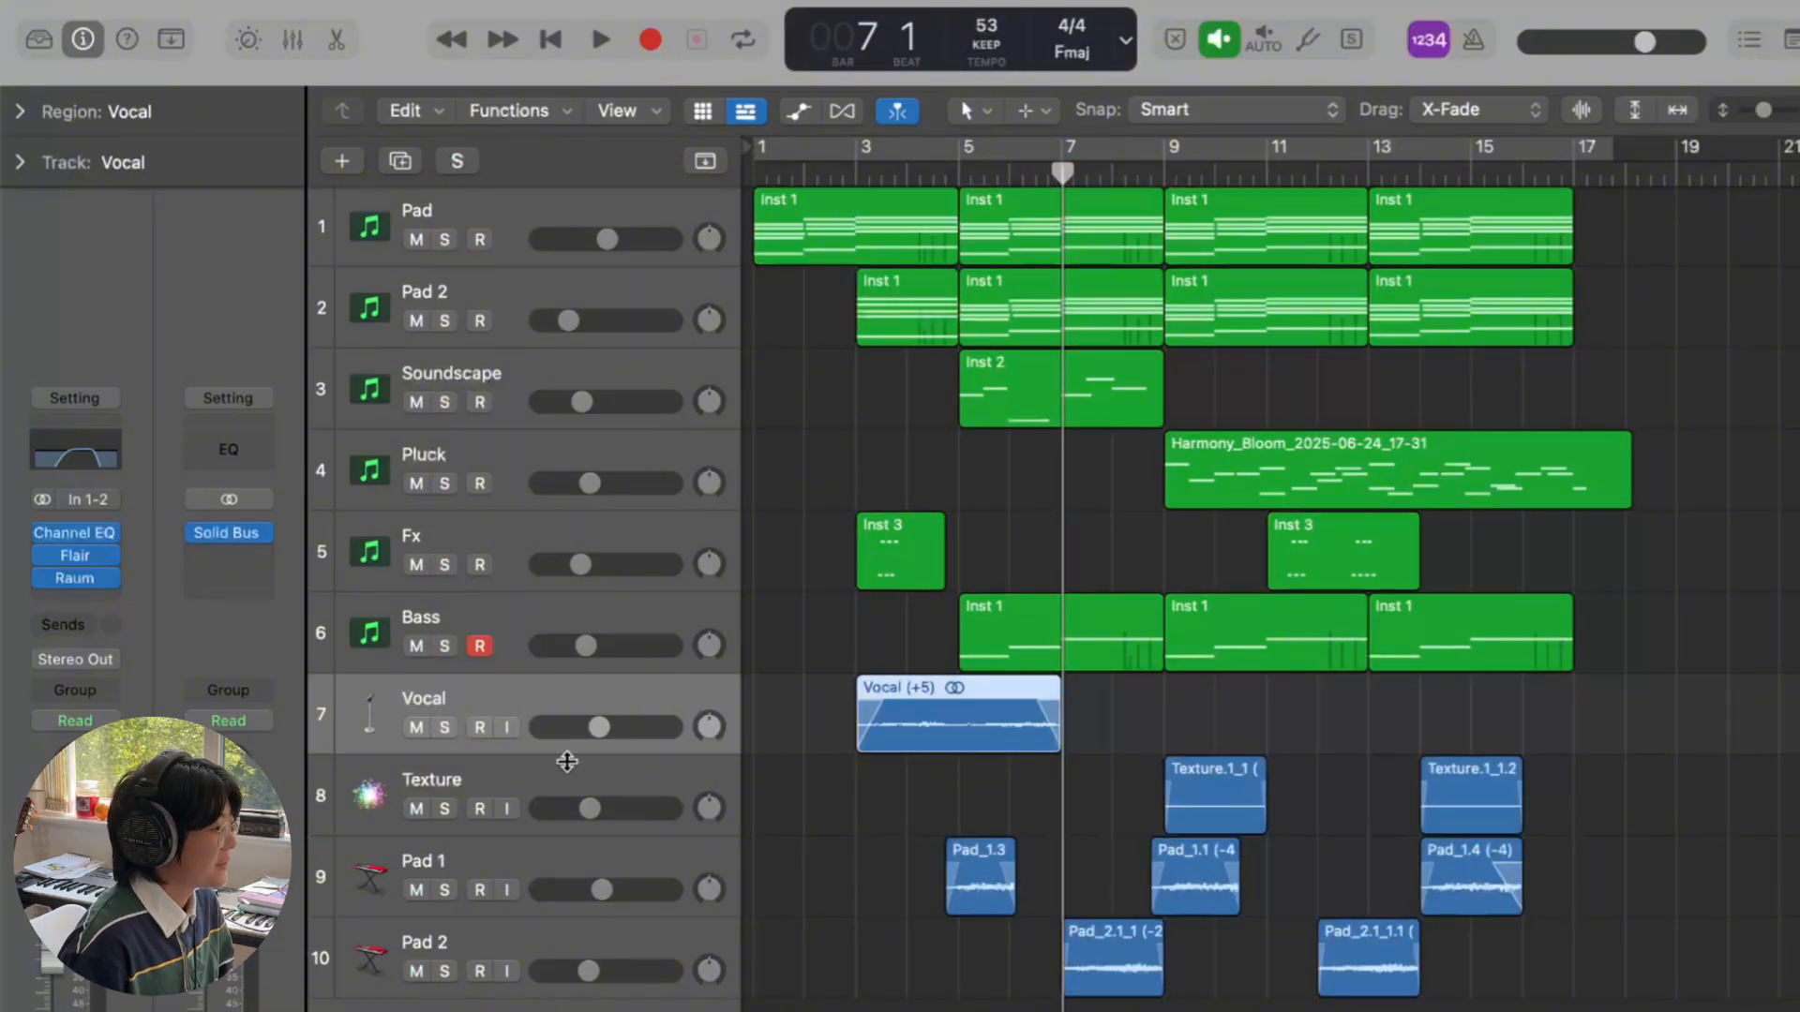
click(559, 771)
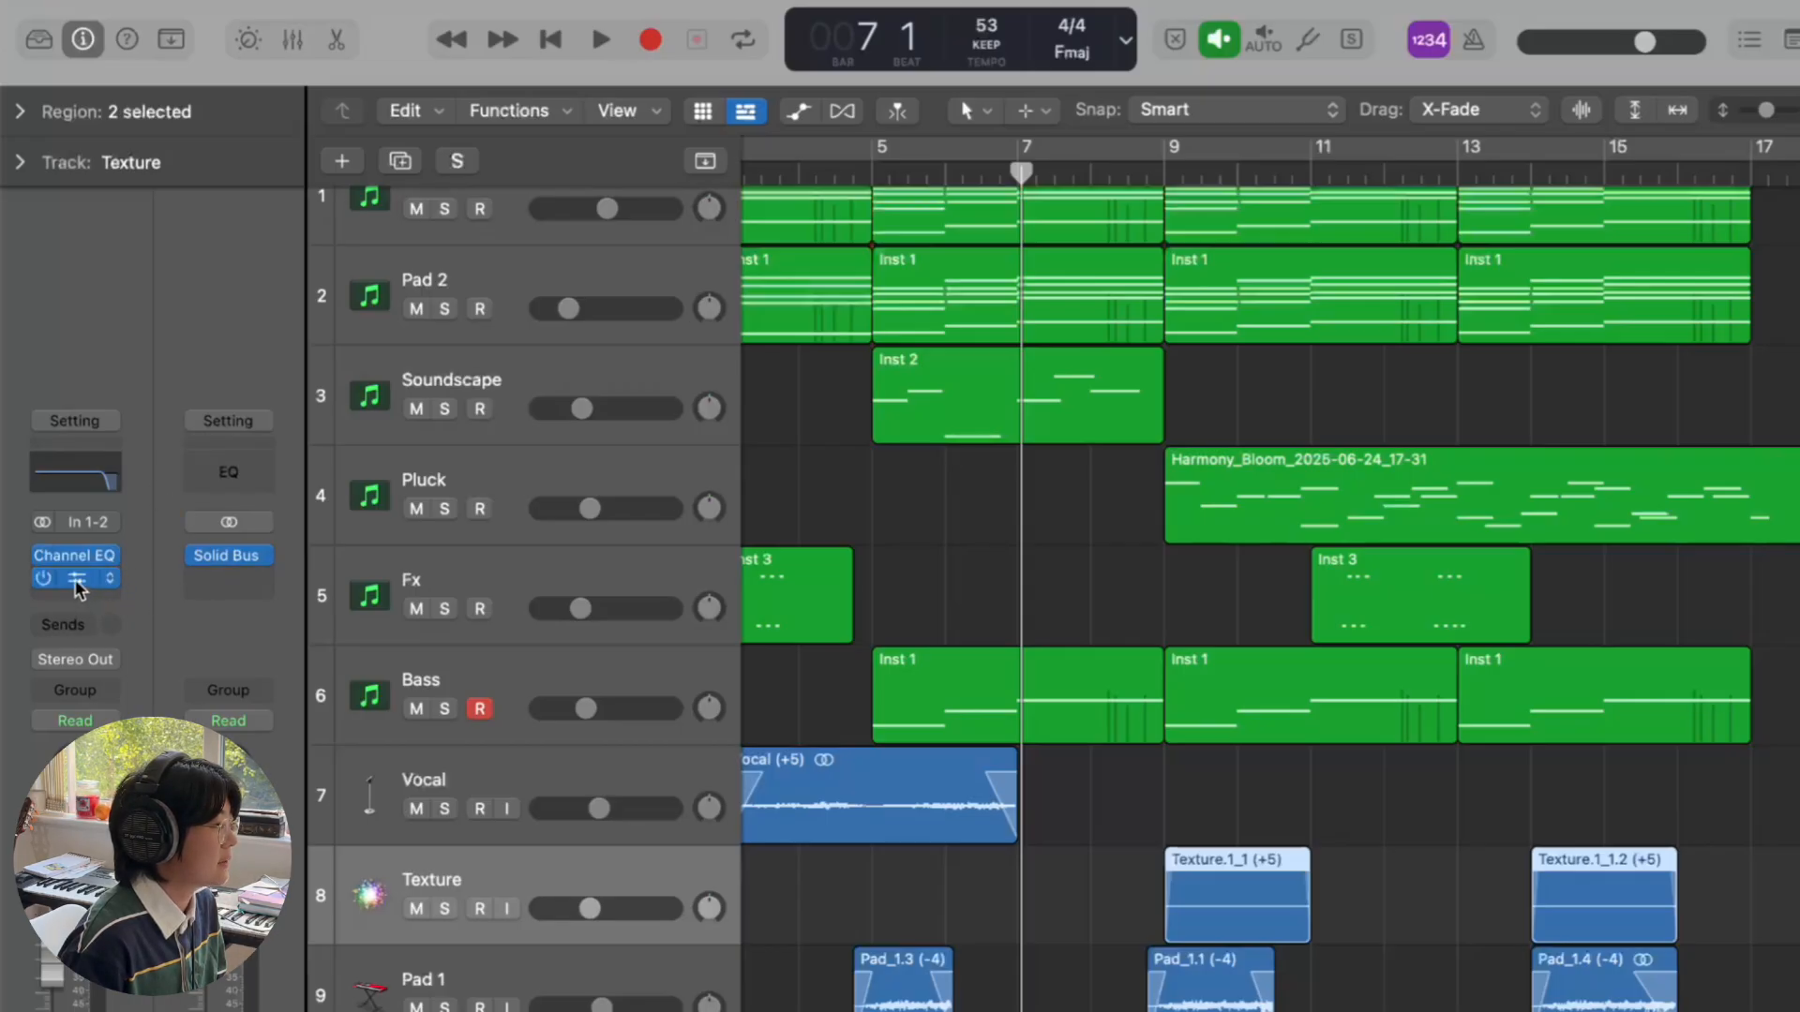
click(444, 908)
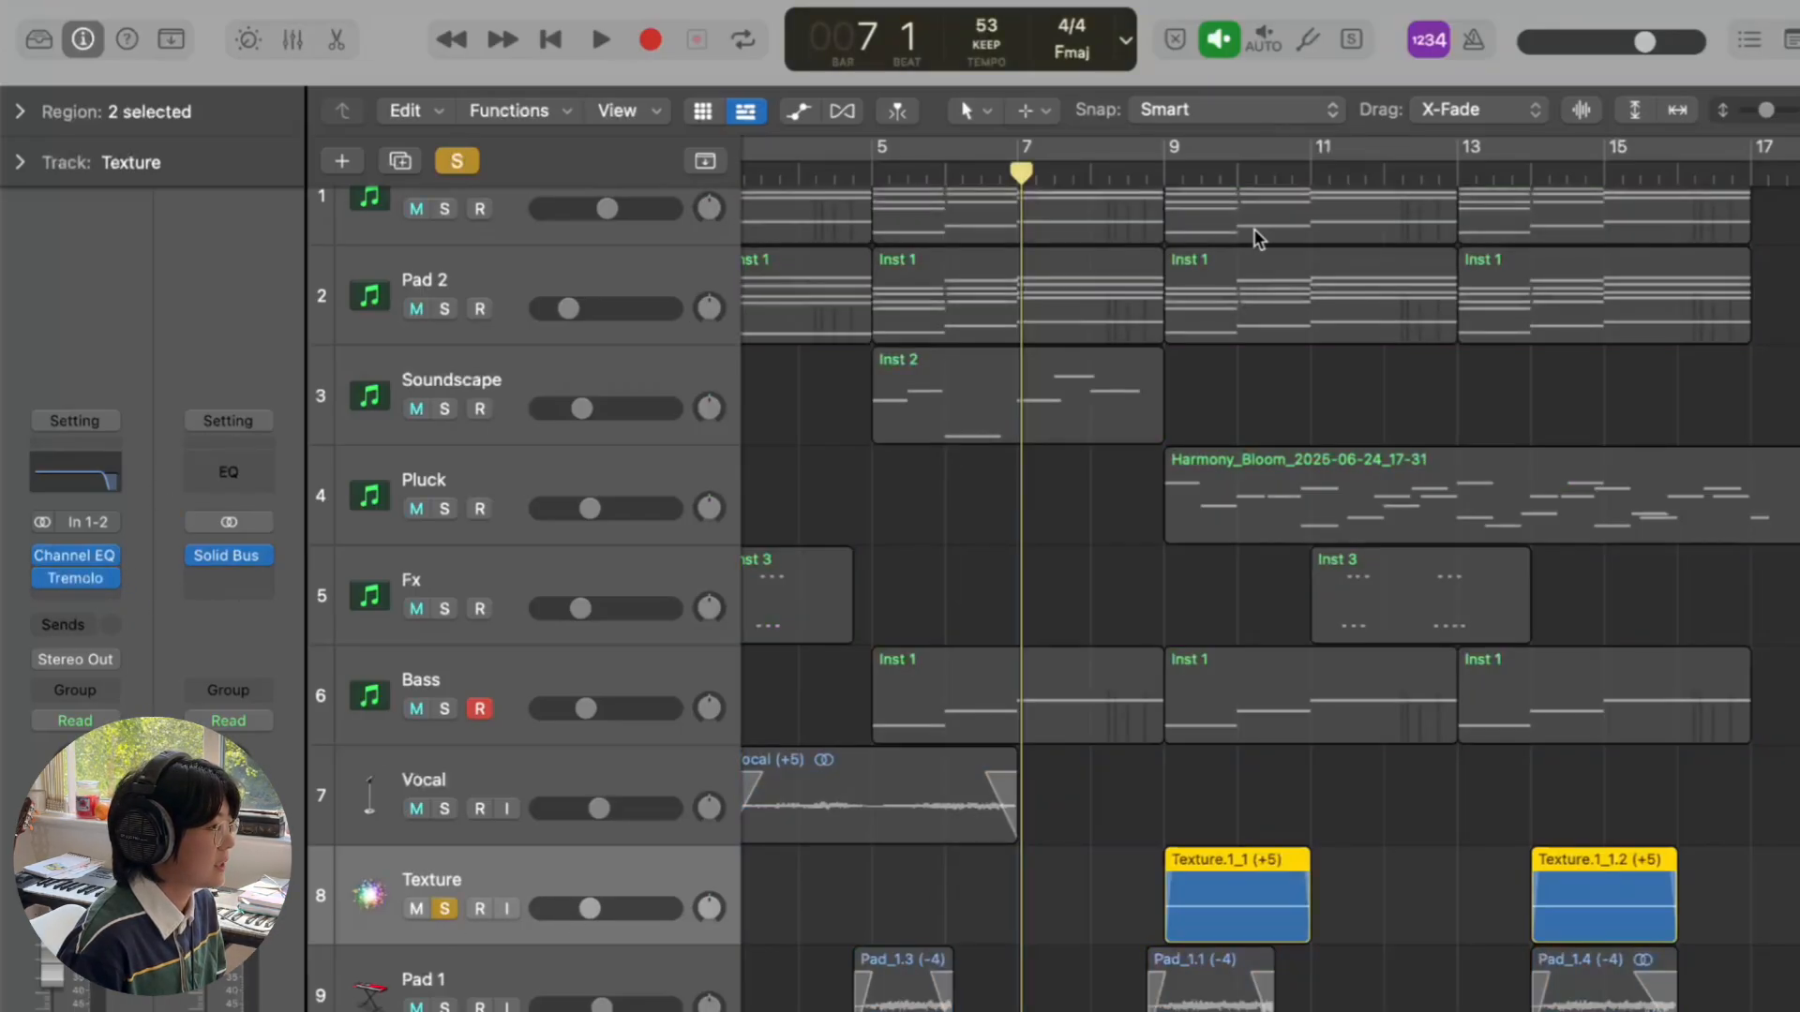
click(1165, 169)
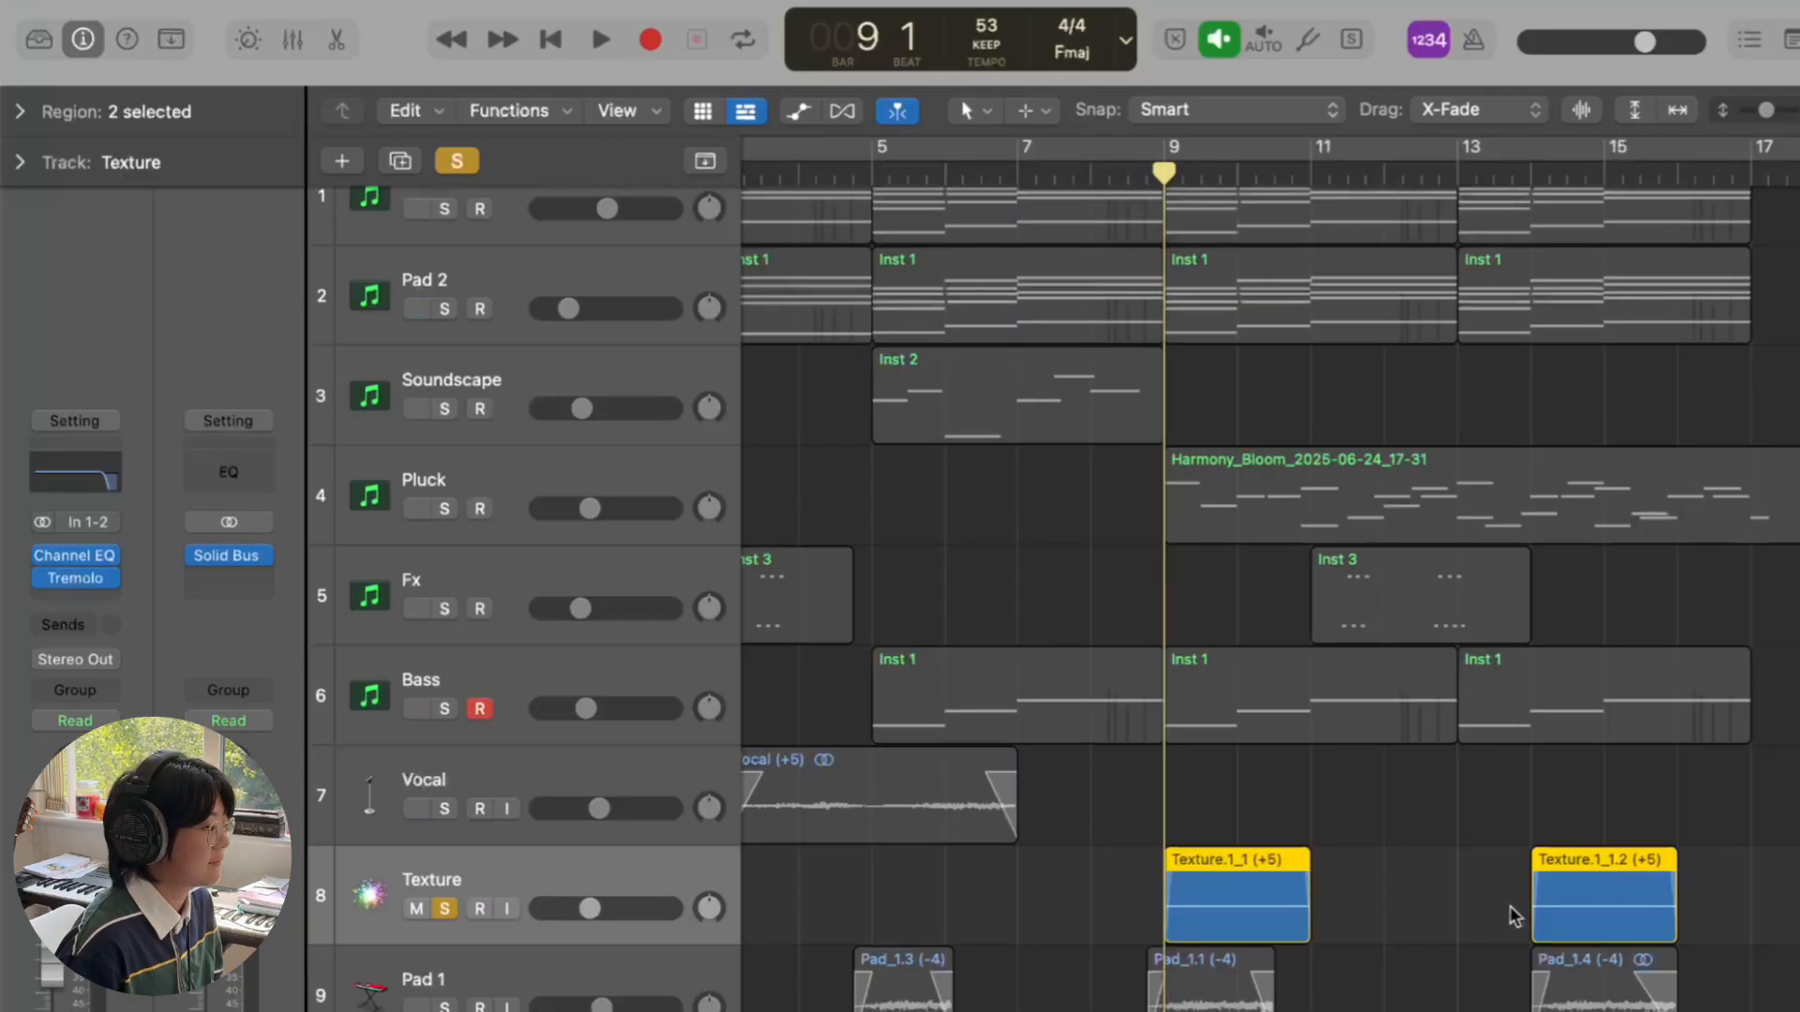
key(space)
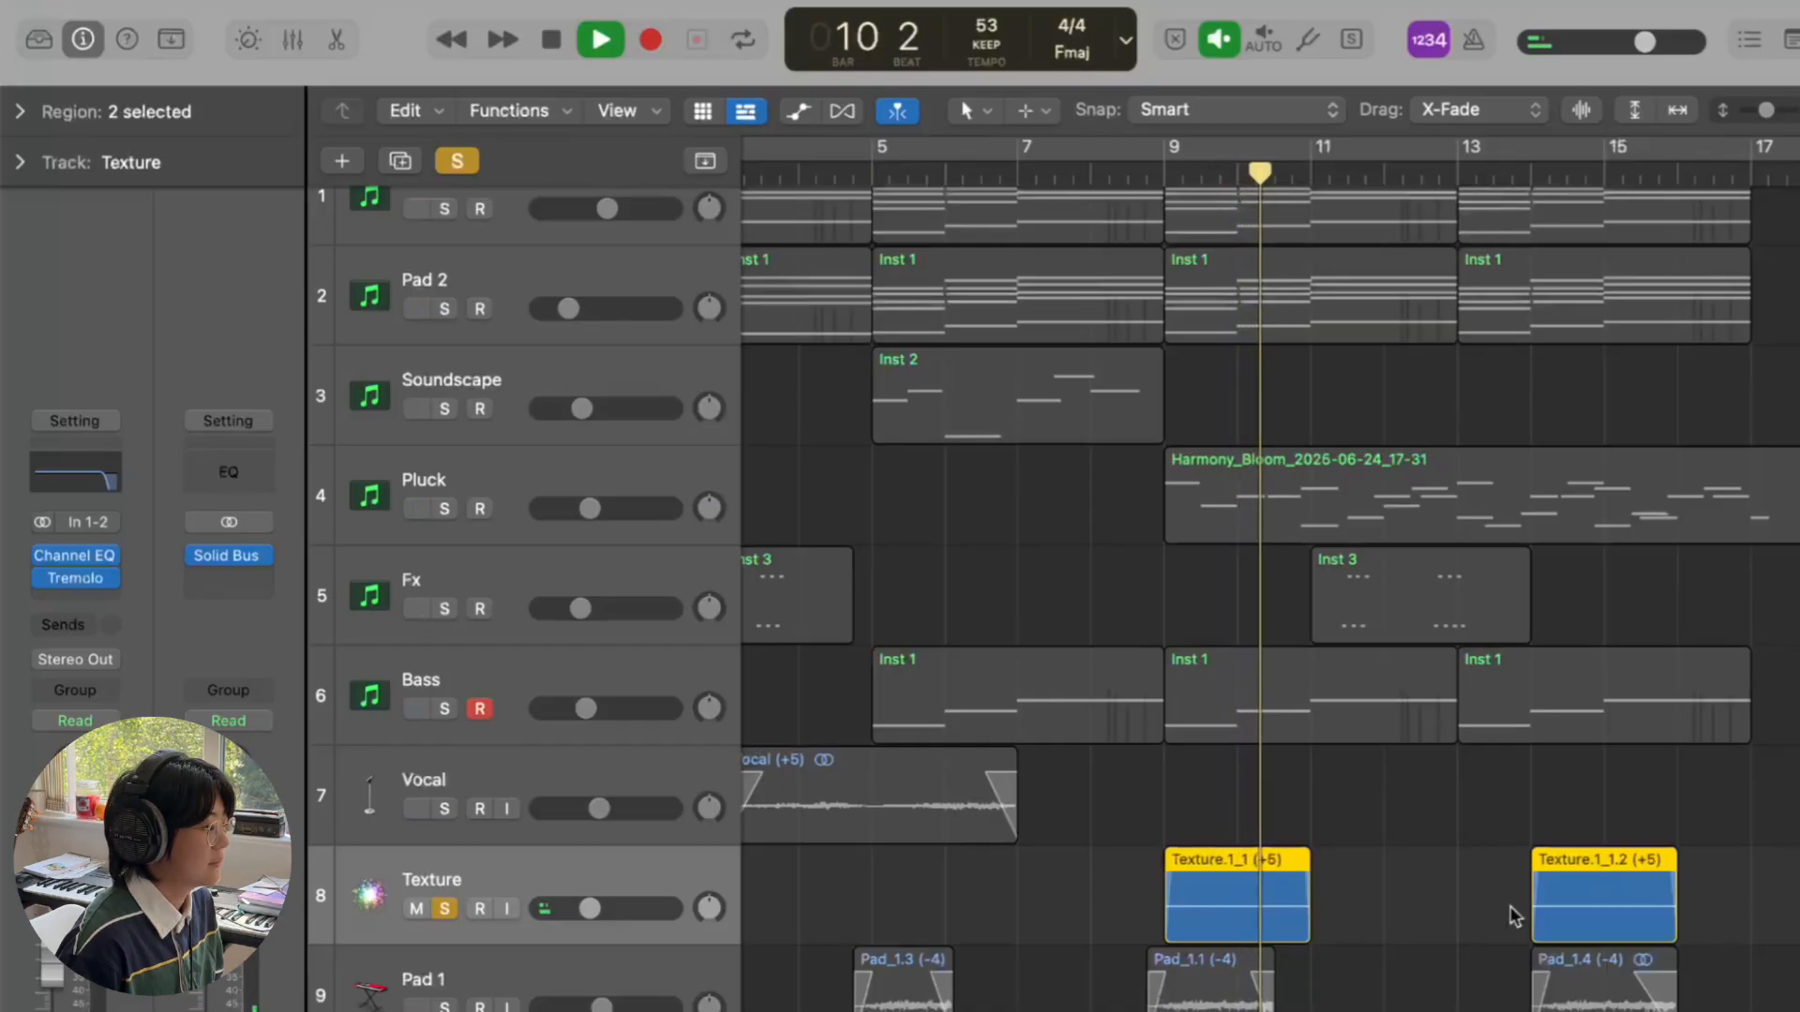
key(space)
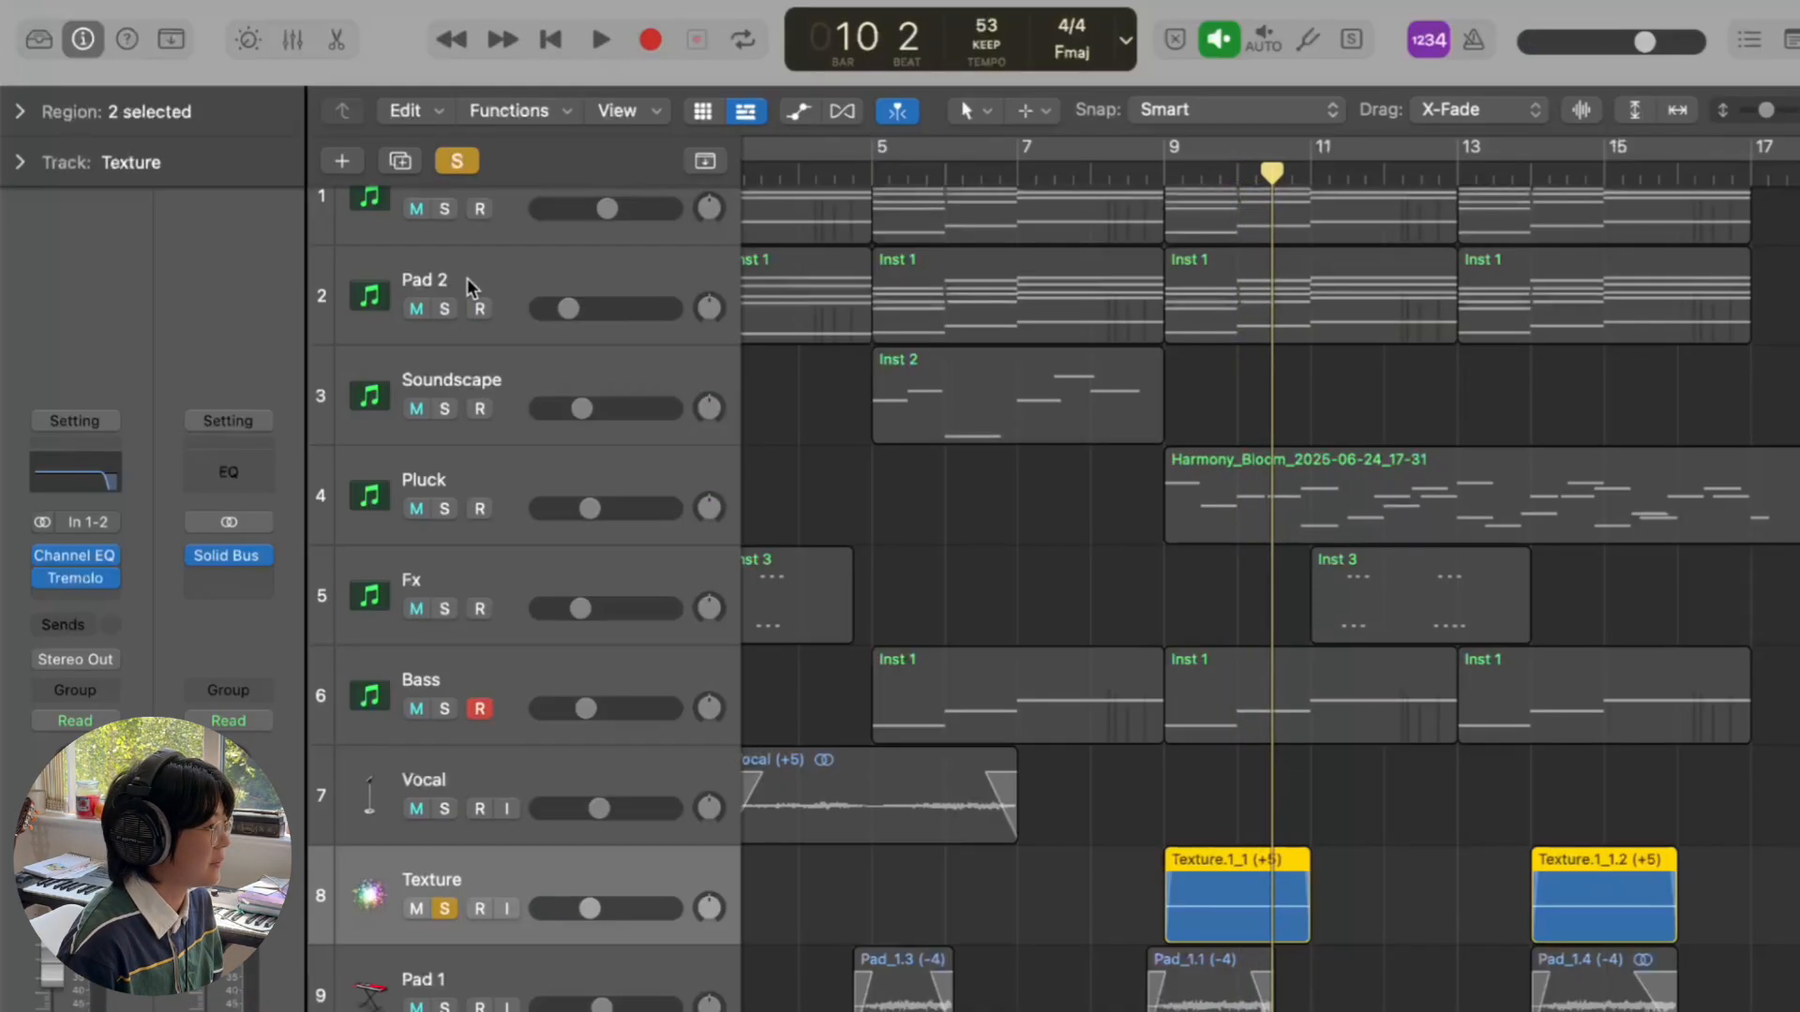
- Solo tracks 1–7 with Texture and replay from bar 9, stopping at bar 10 beat 4
scroll(467, 277, up, 2)
drag(444, 242, 442, 818)
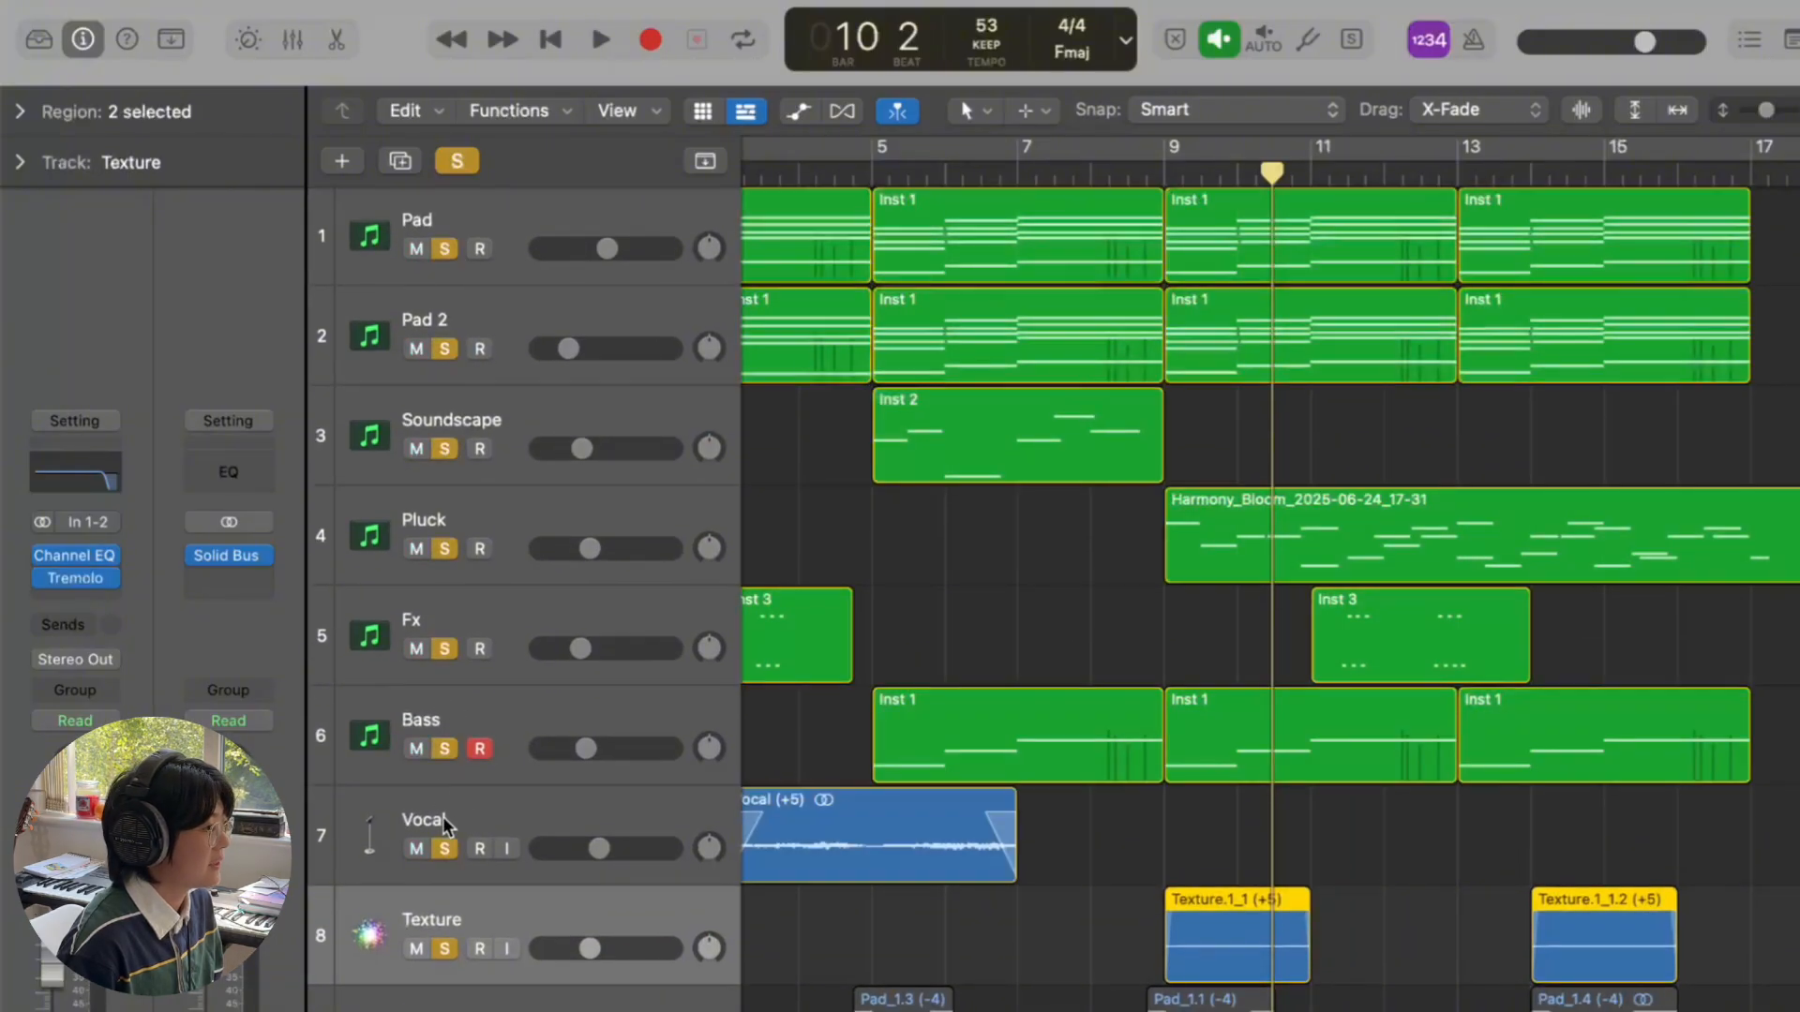
click(1173, 174)
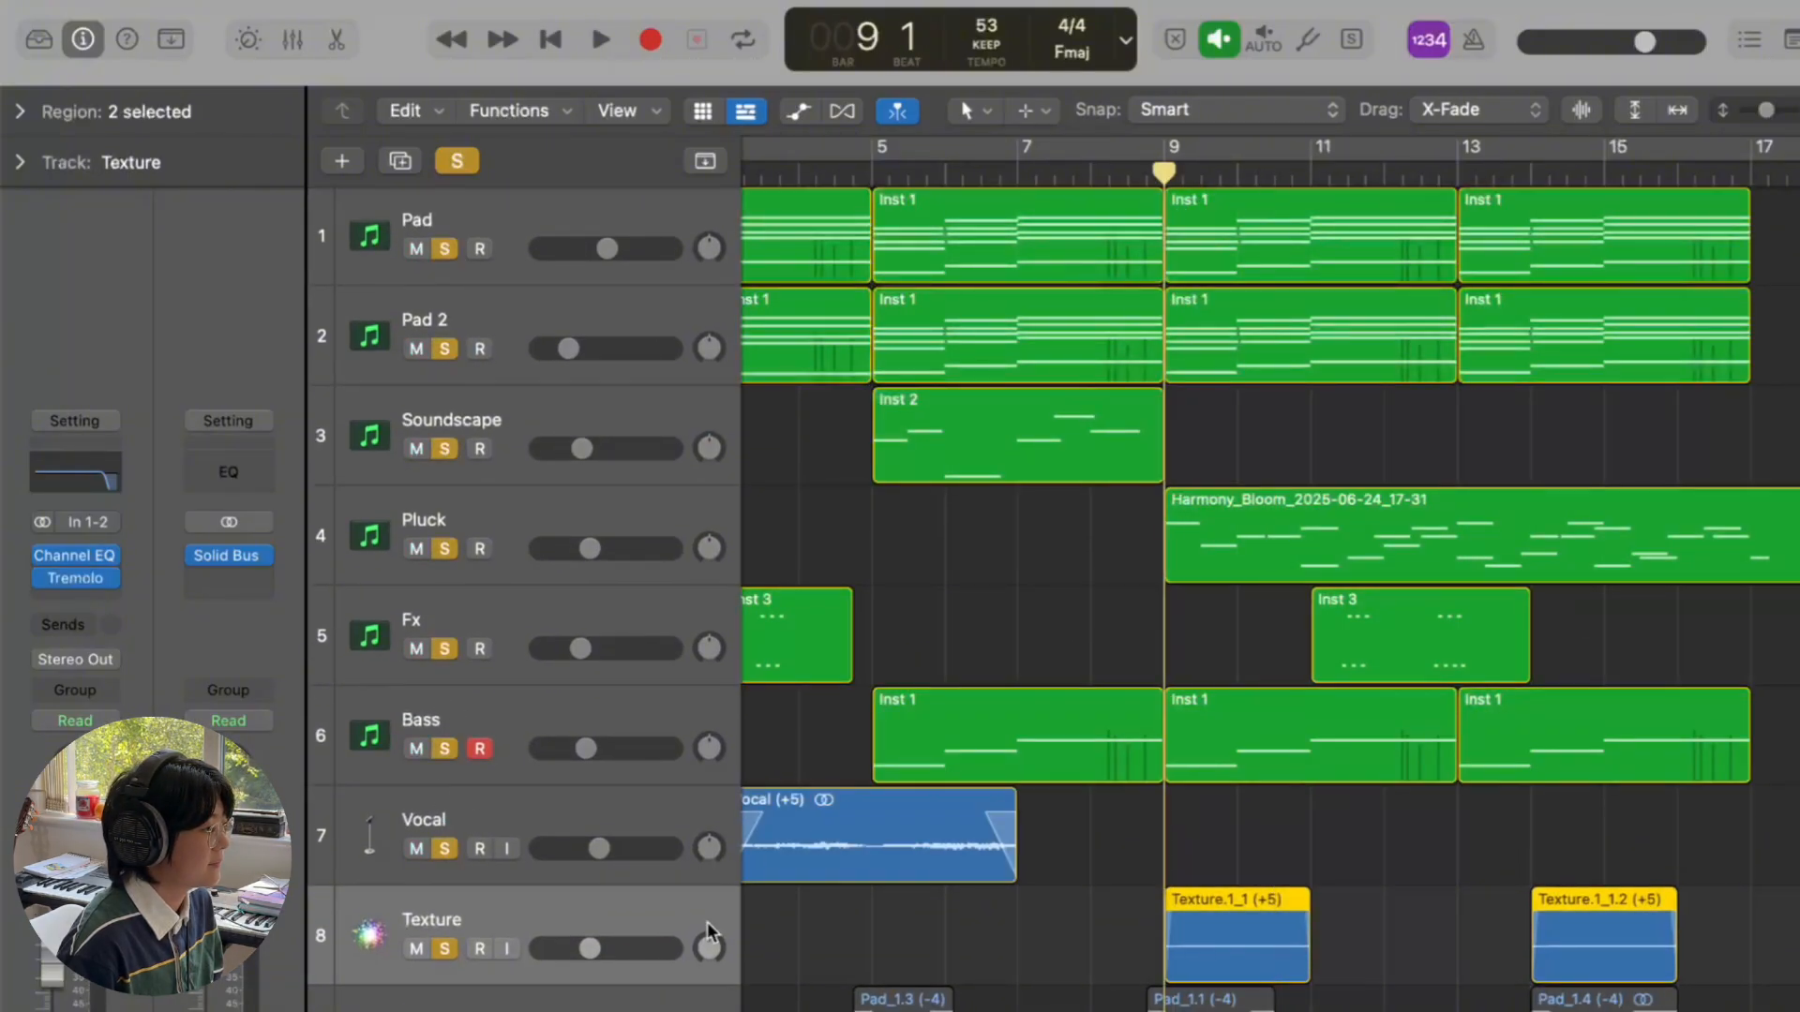
click(437, 956)
key(space)
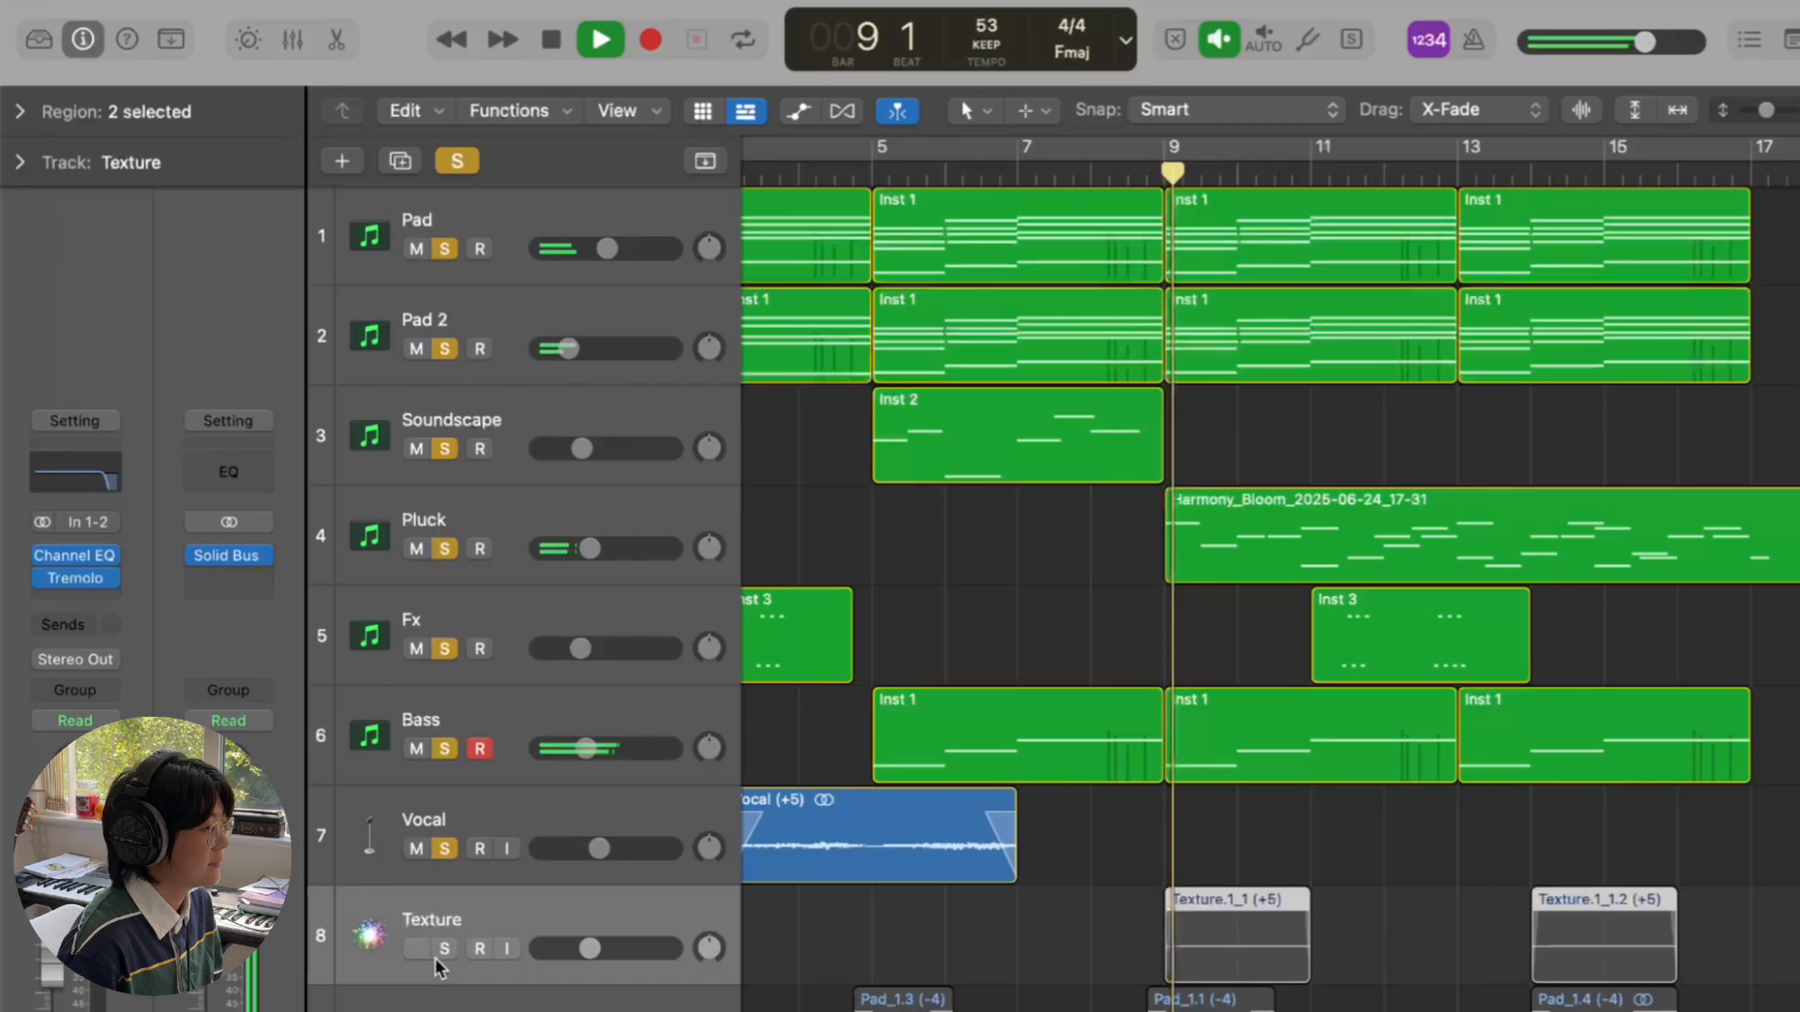
click(441, 953)
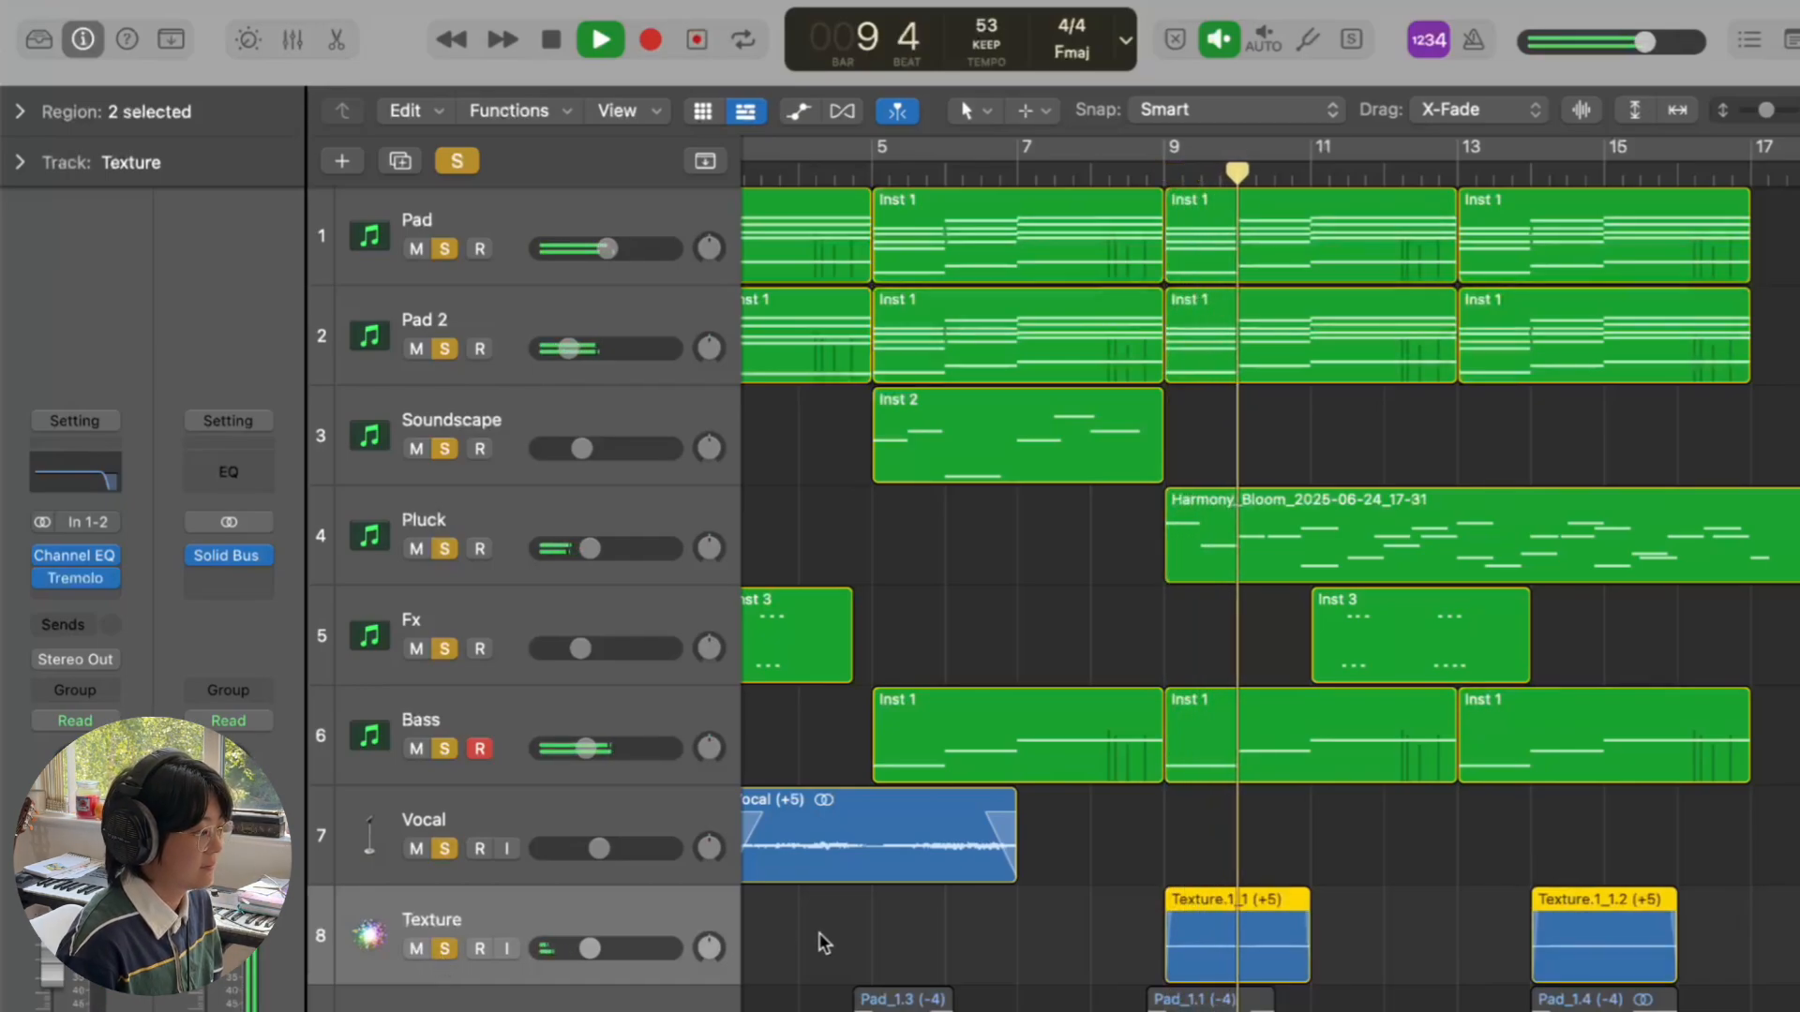
scroll(823, 942, left, 2)
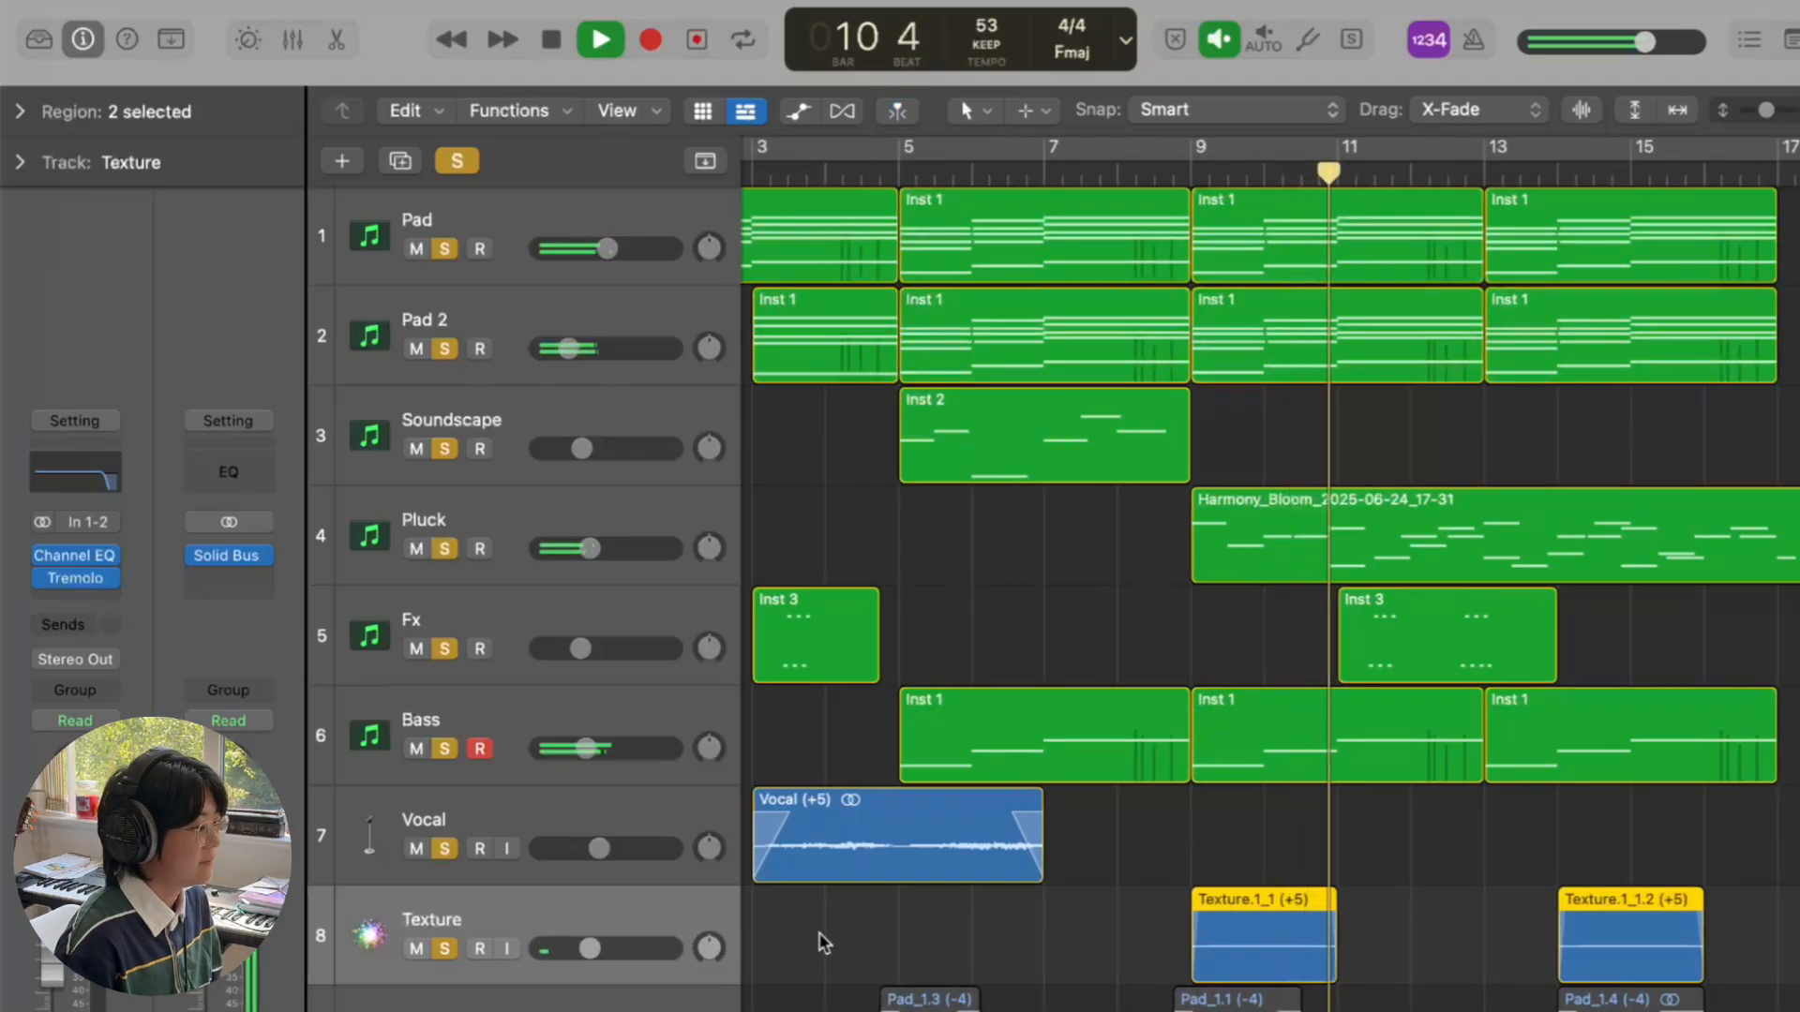
key(space)
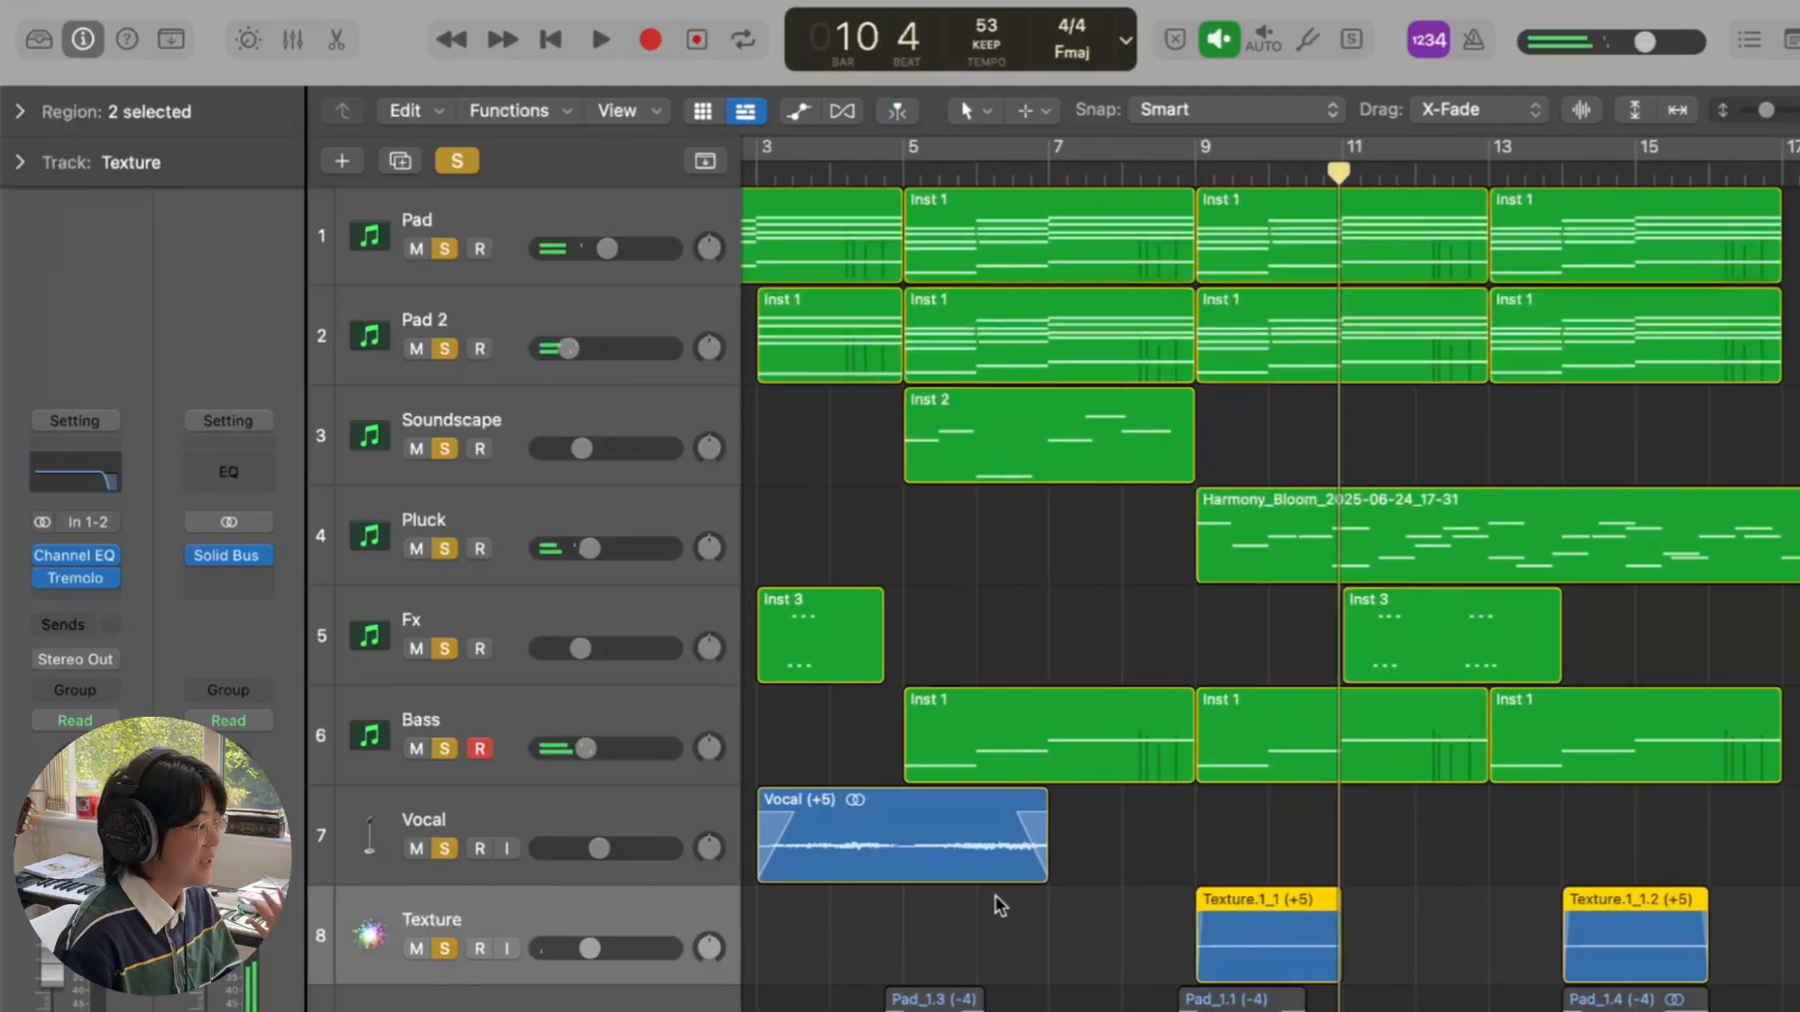
scroll(994, 897, down, 1)
scroll(1247, 877, up, 1)
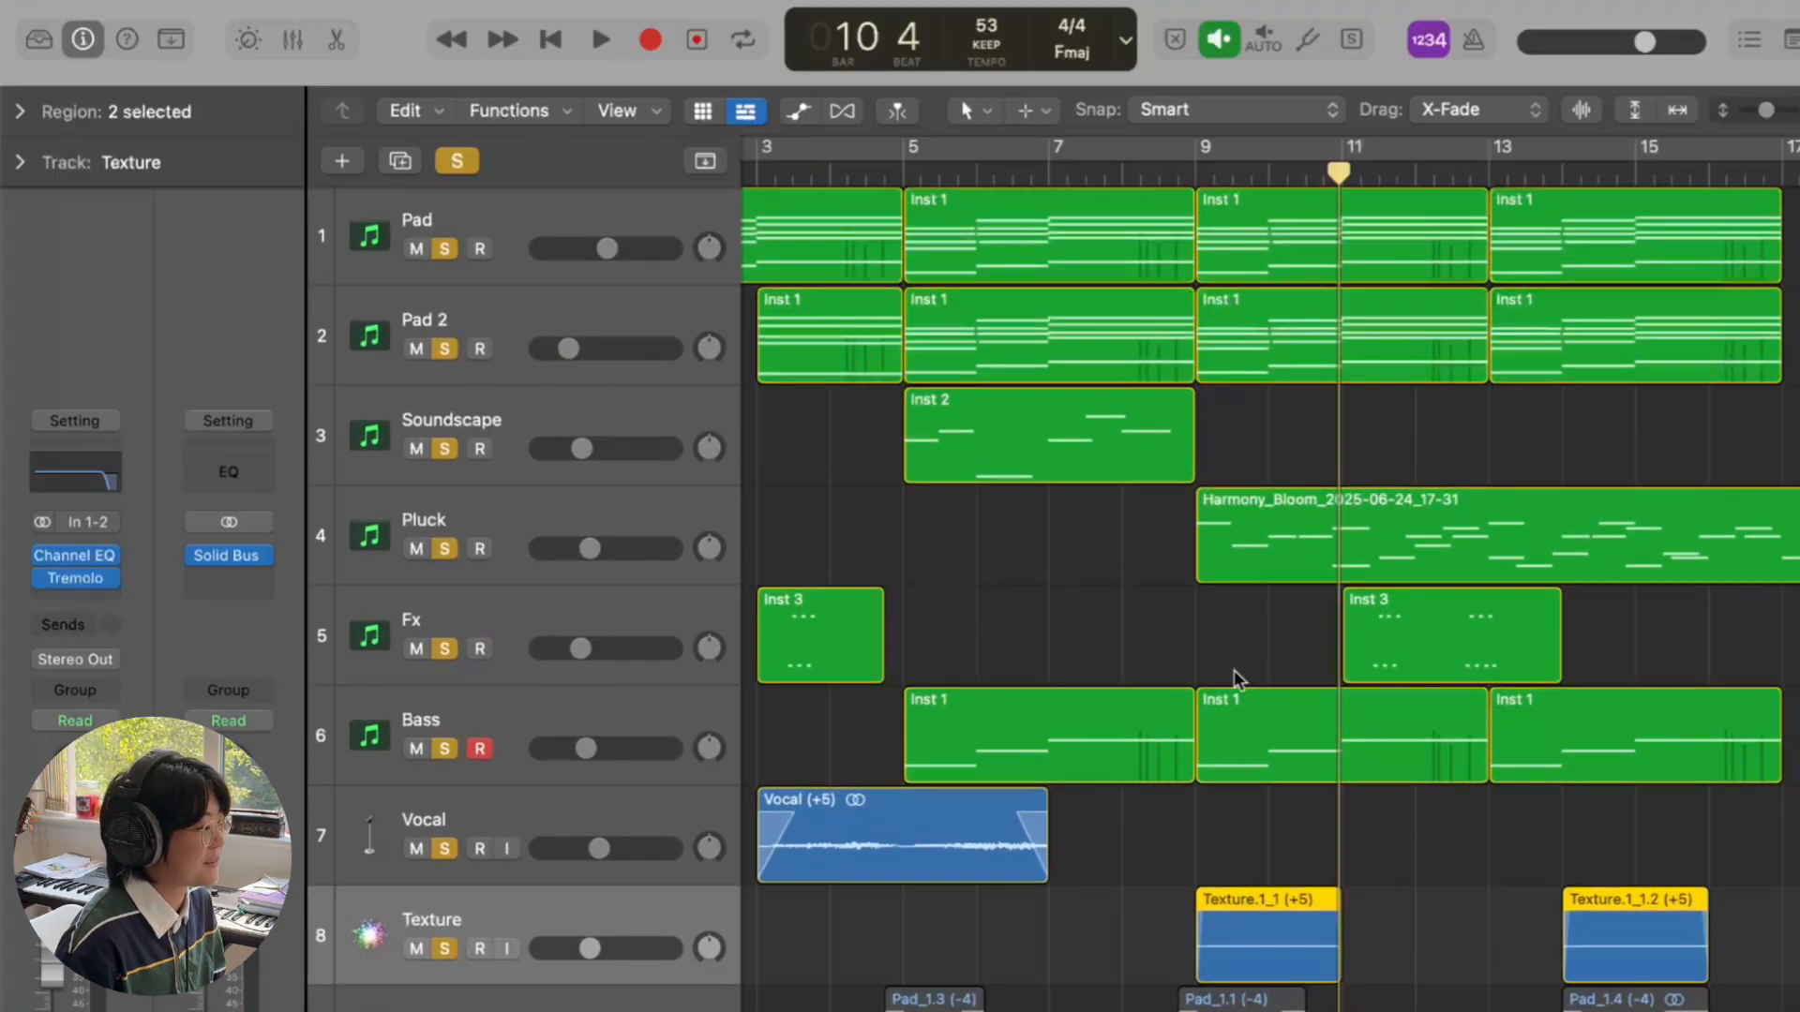
scroll(1234, 672, down, 4)
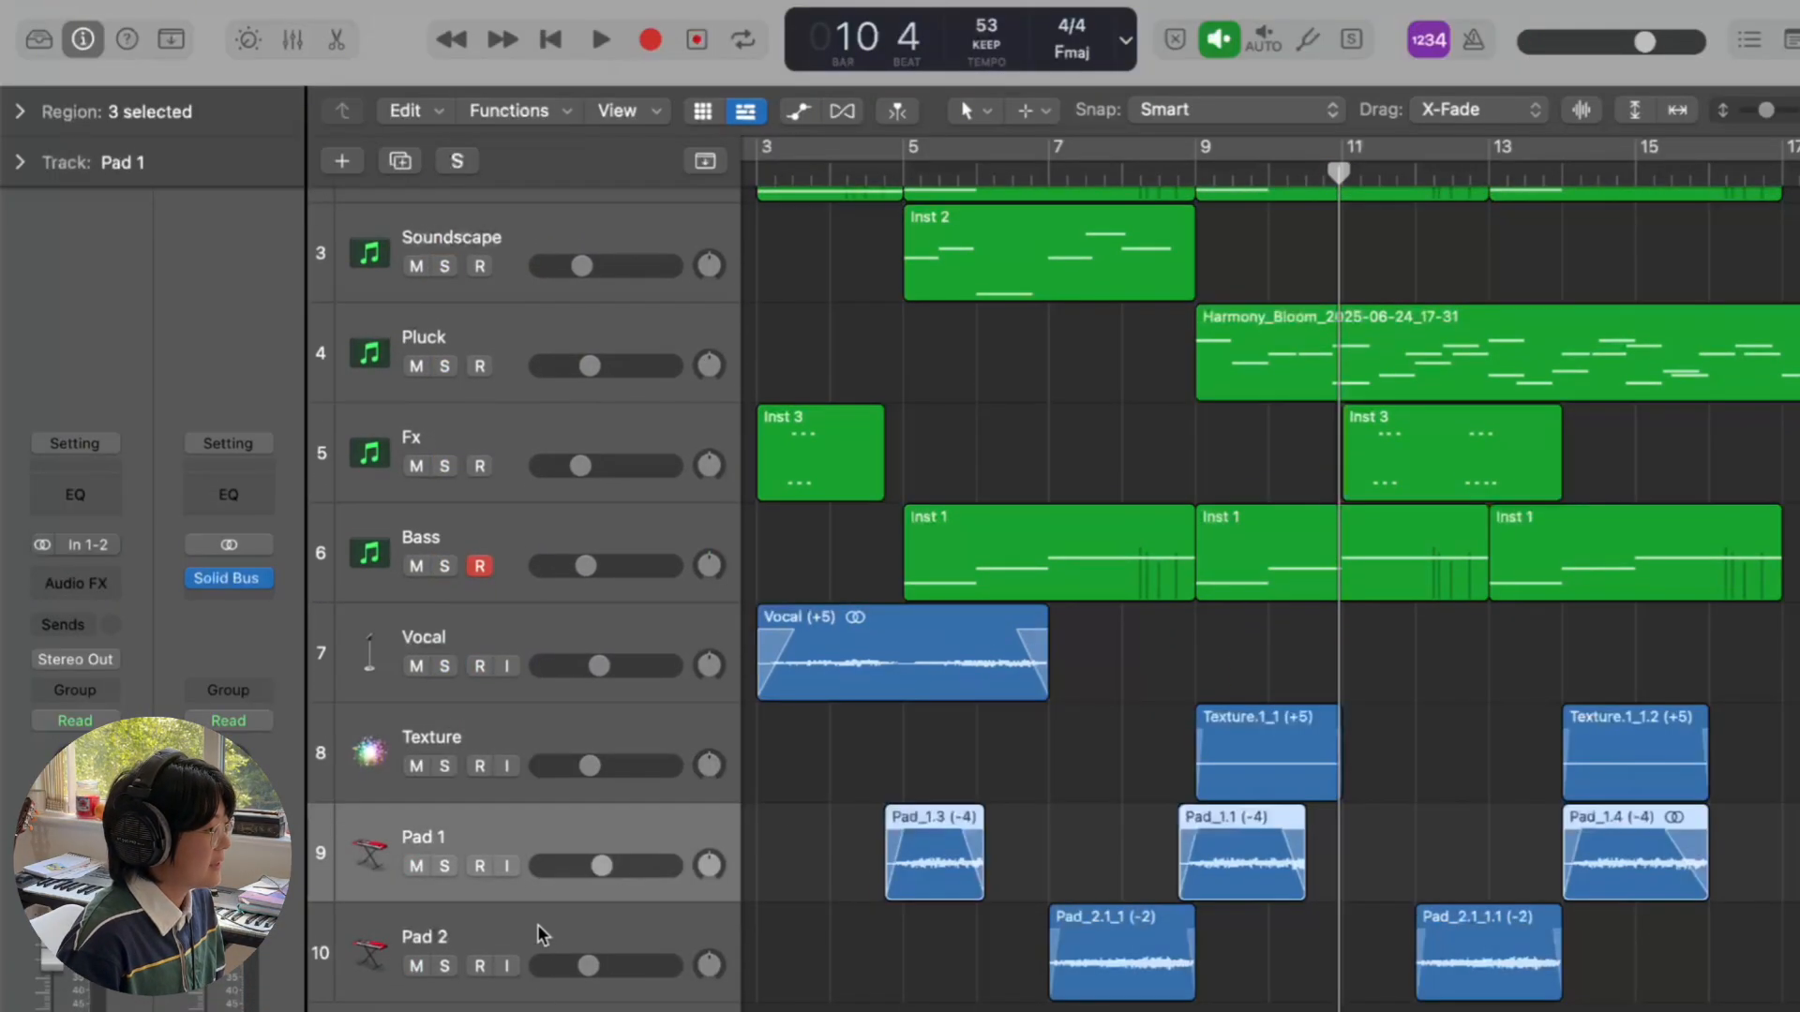
- Select and solo the Pad 1 track, playing it alone from bar 5
click(555, 924)
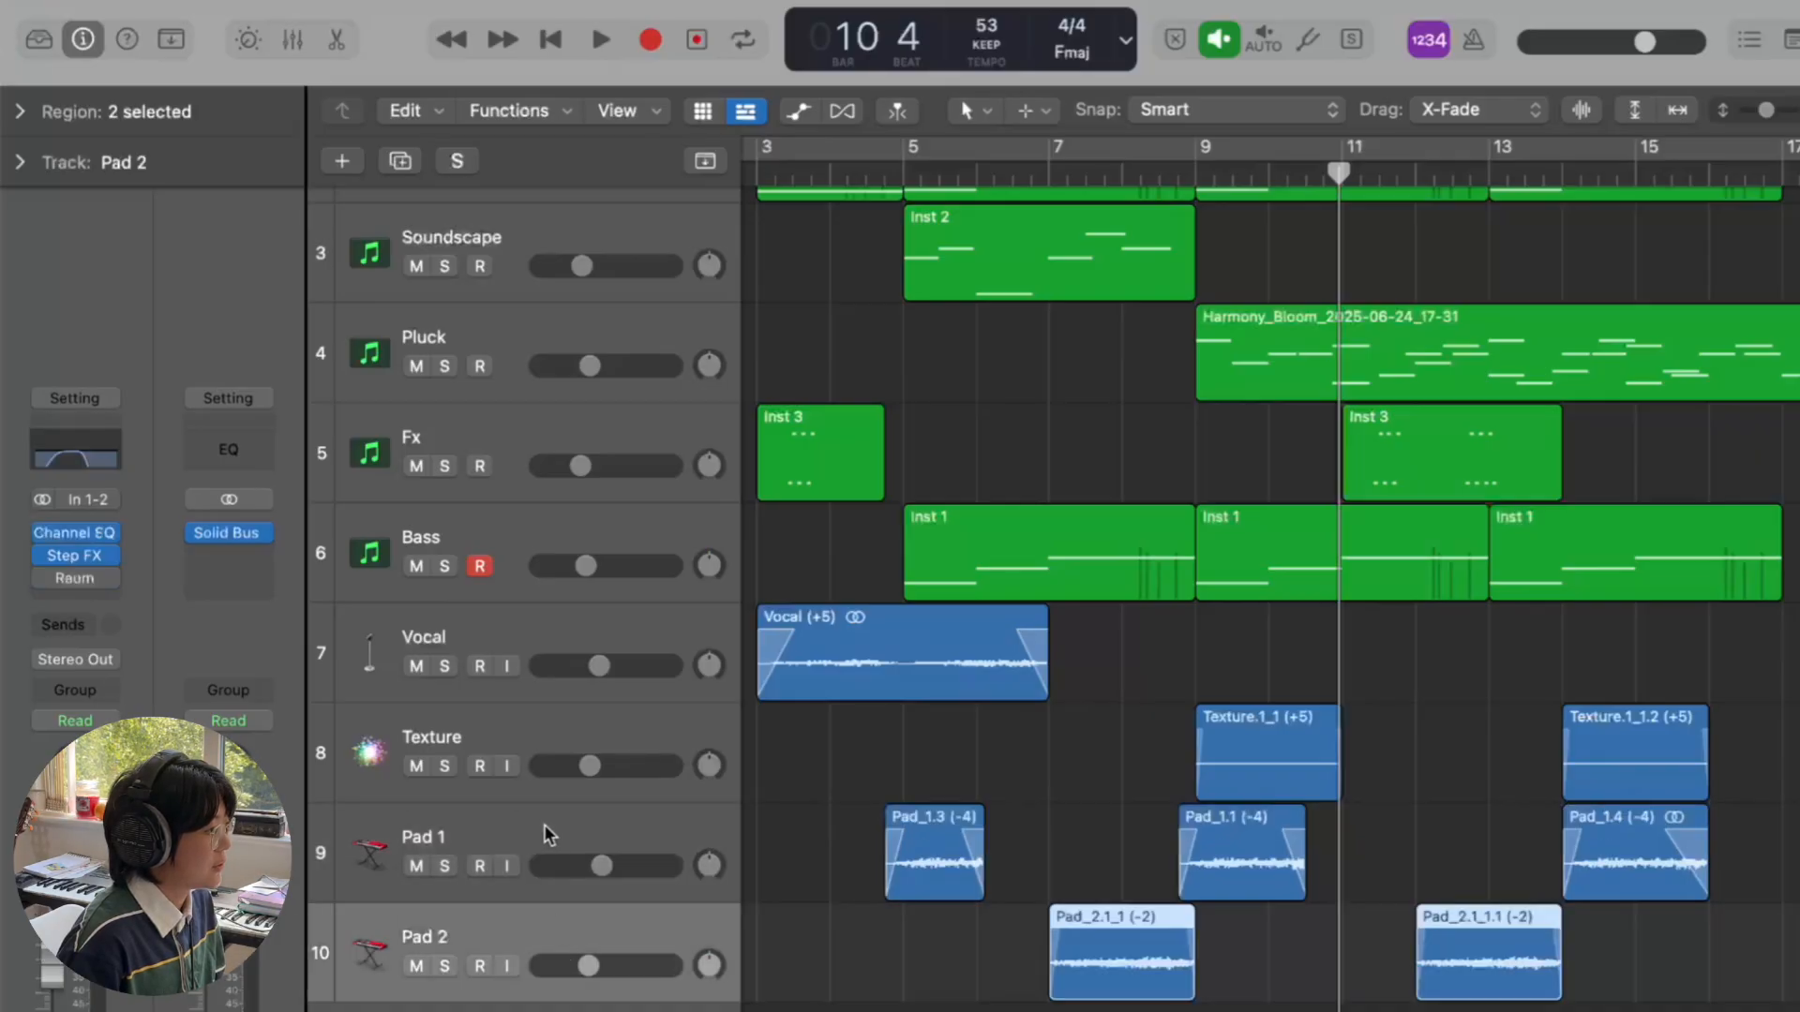
click(544, 830)
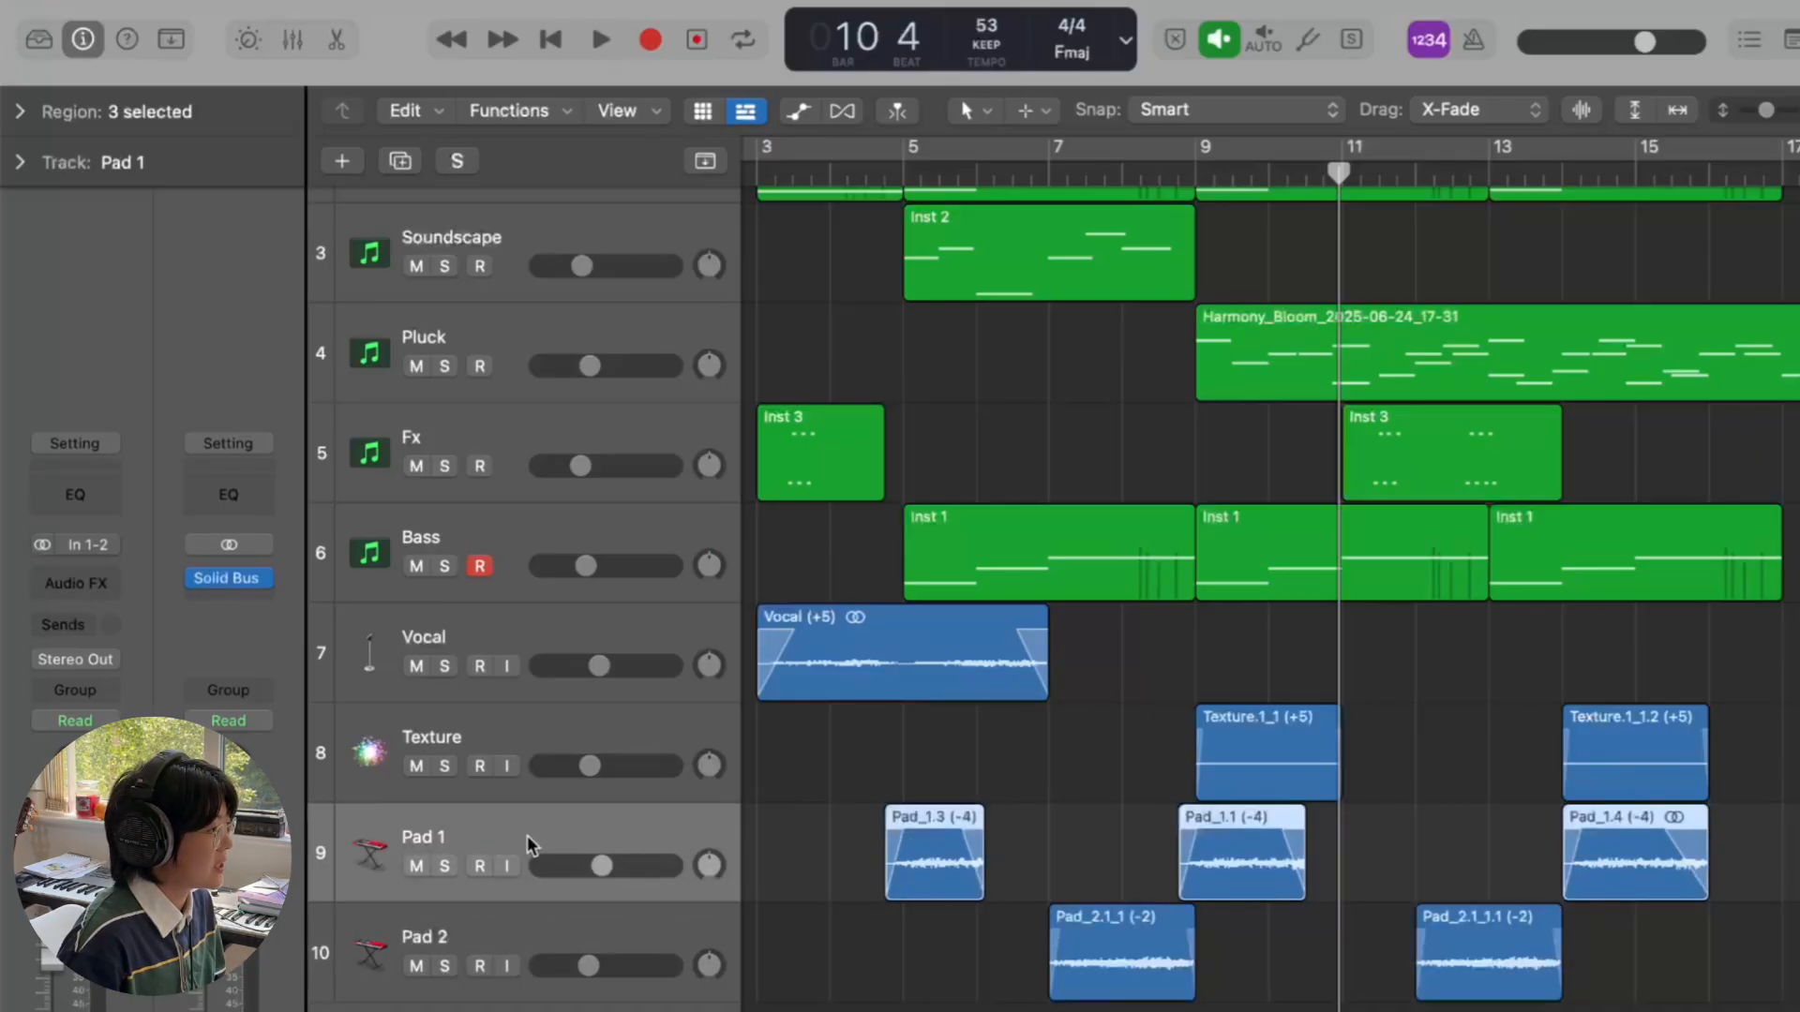
click(452, 865)
click(905, 176)
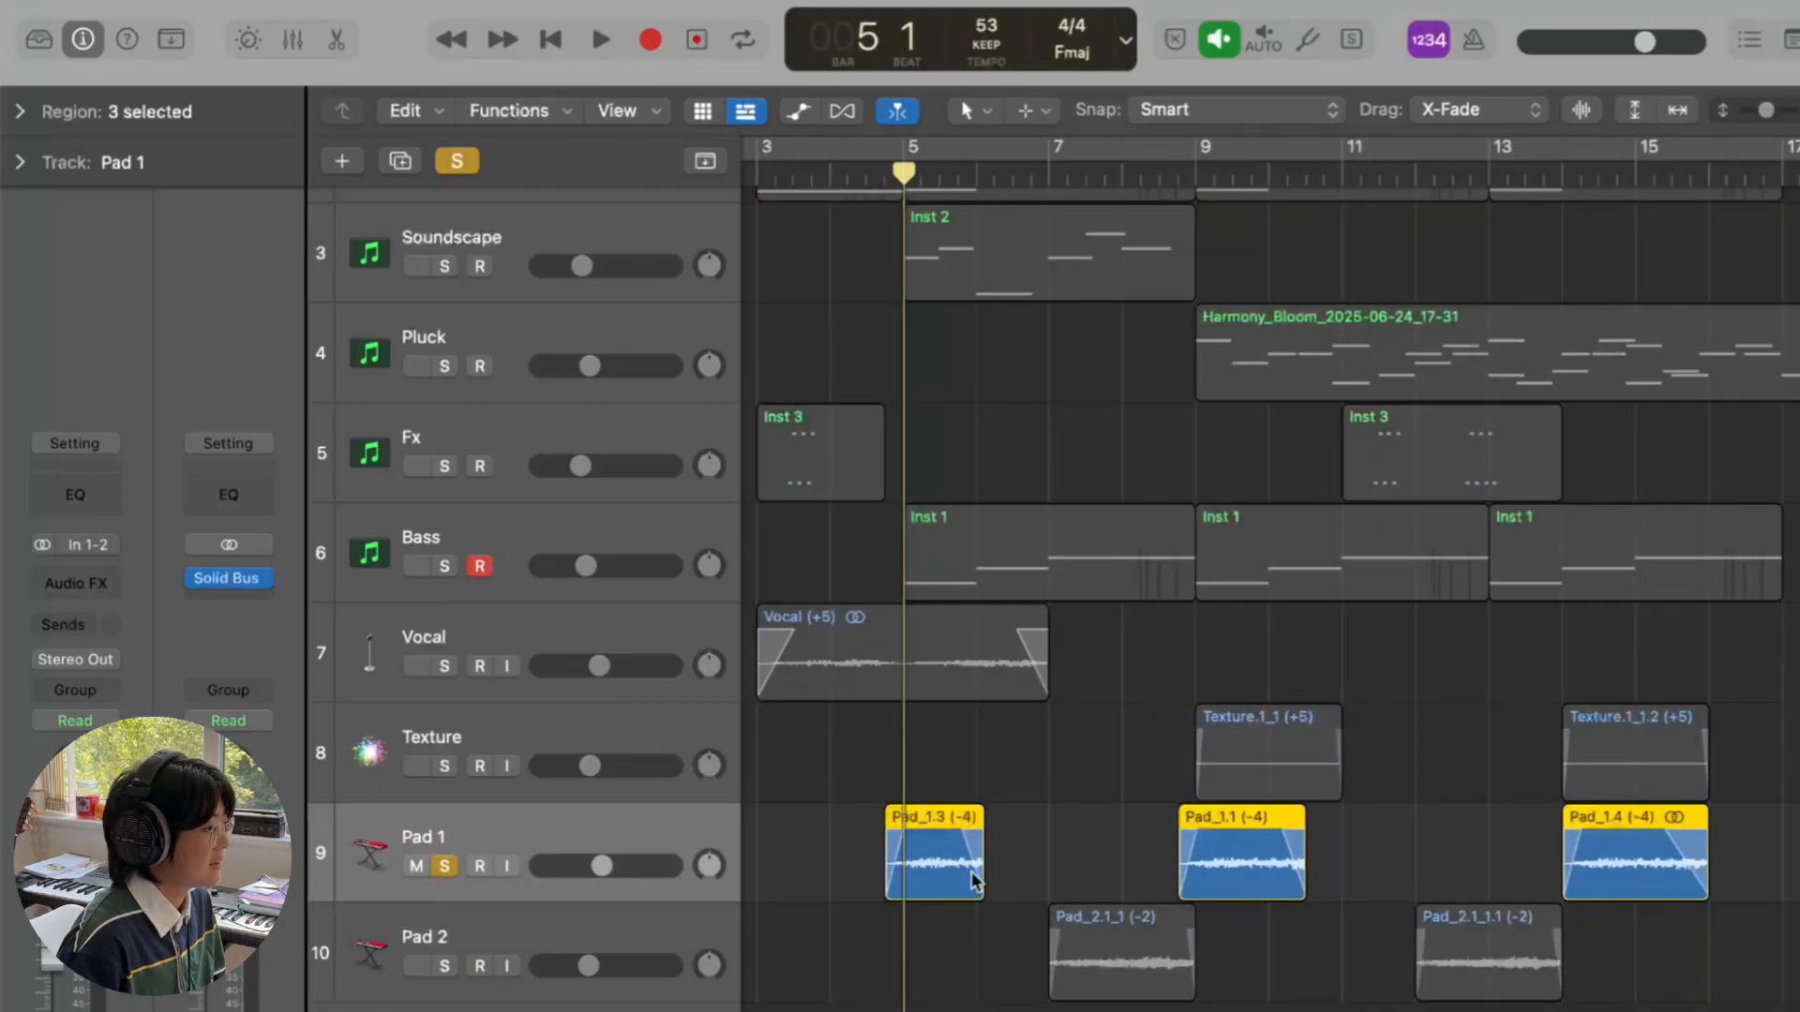
key(space)
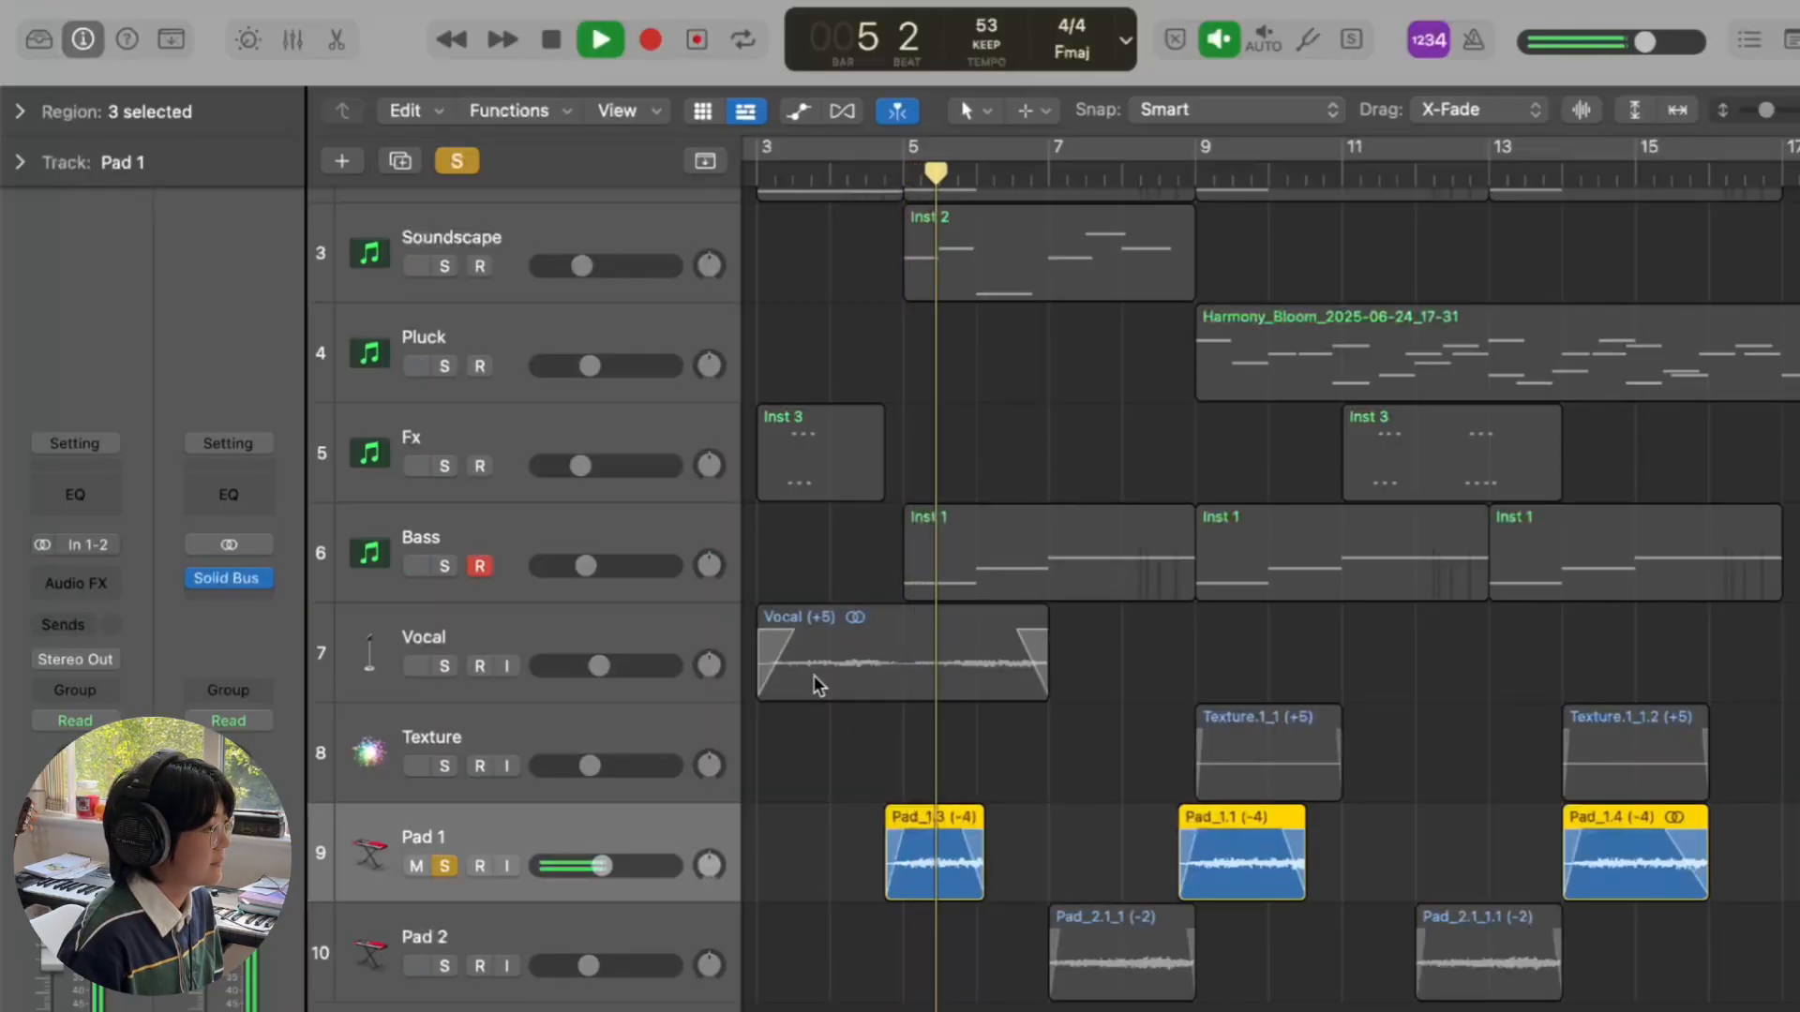
key(space)
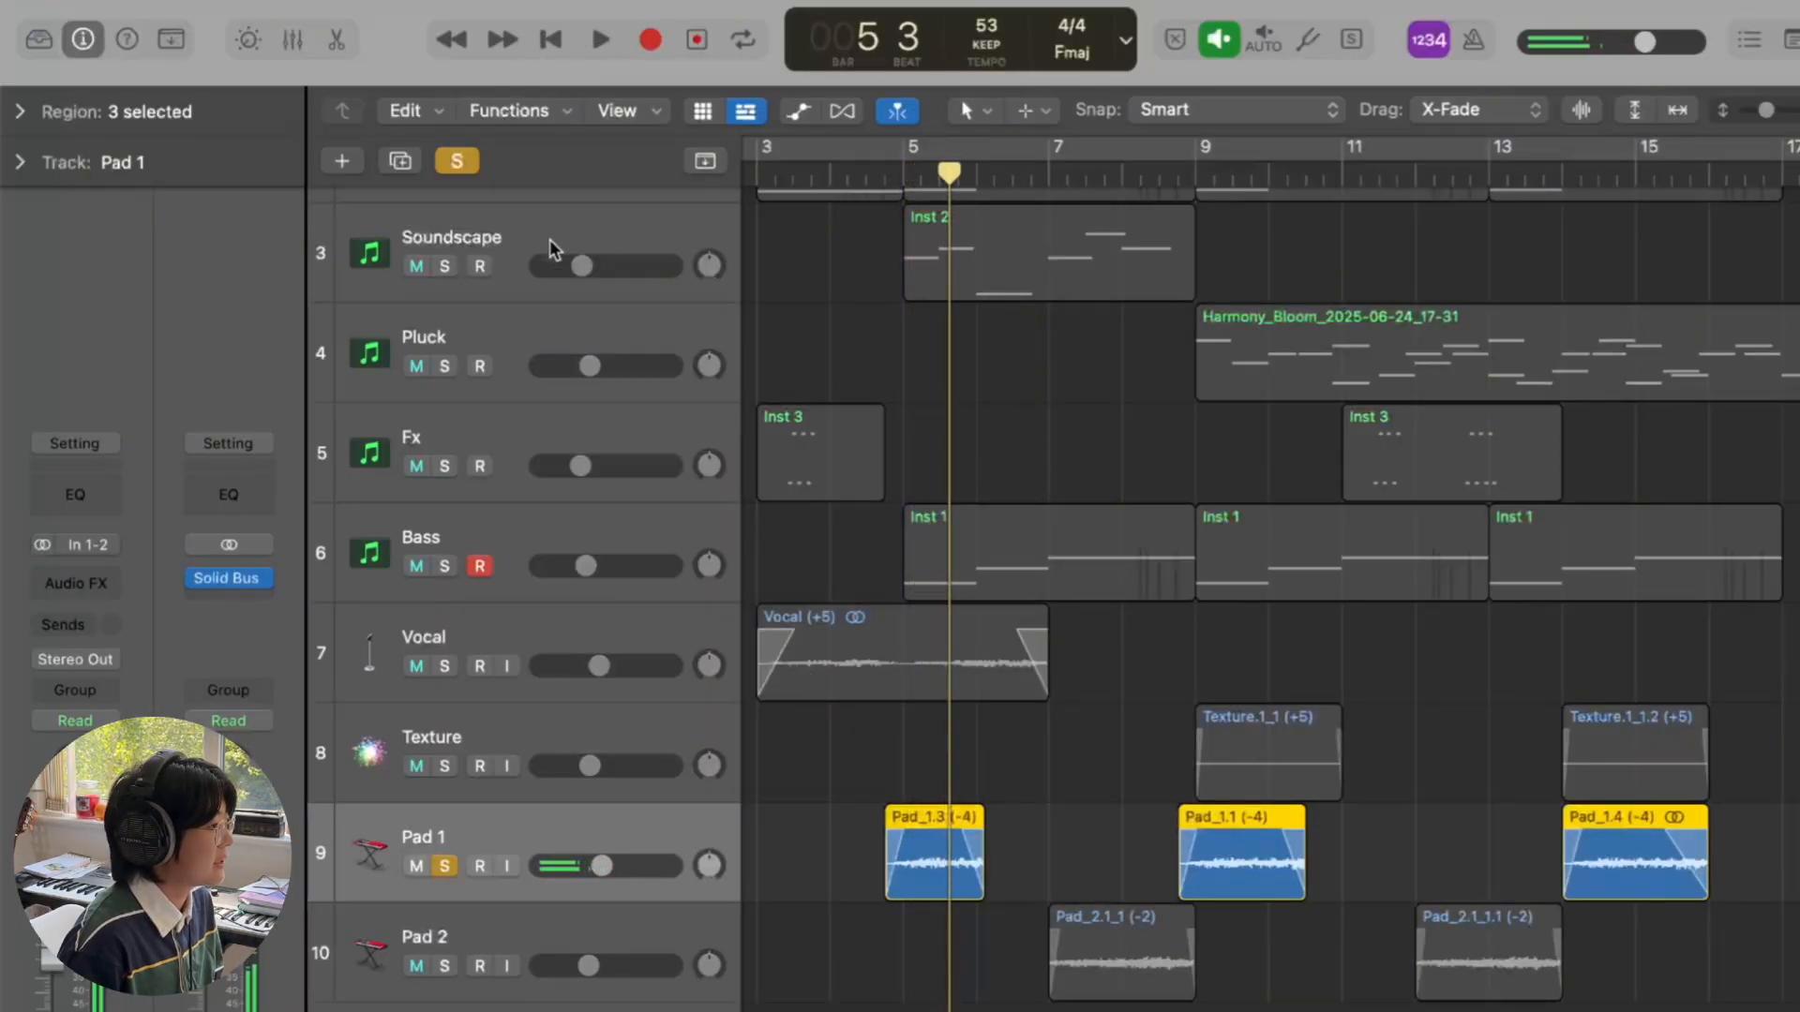
- Turn off solo and play the full mix from bar 5 to bar 6 beat 4
click(464, 163)
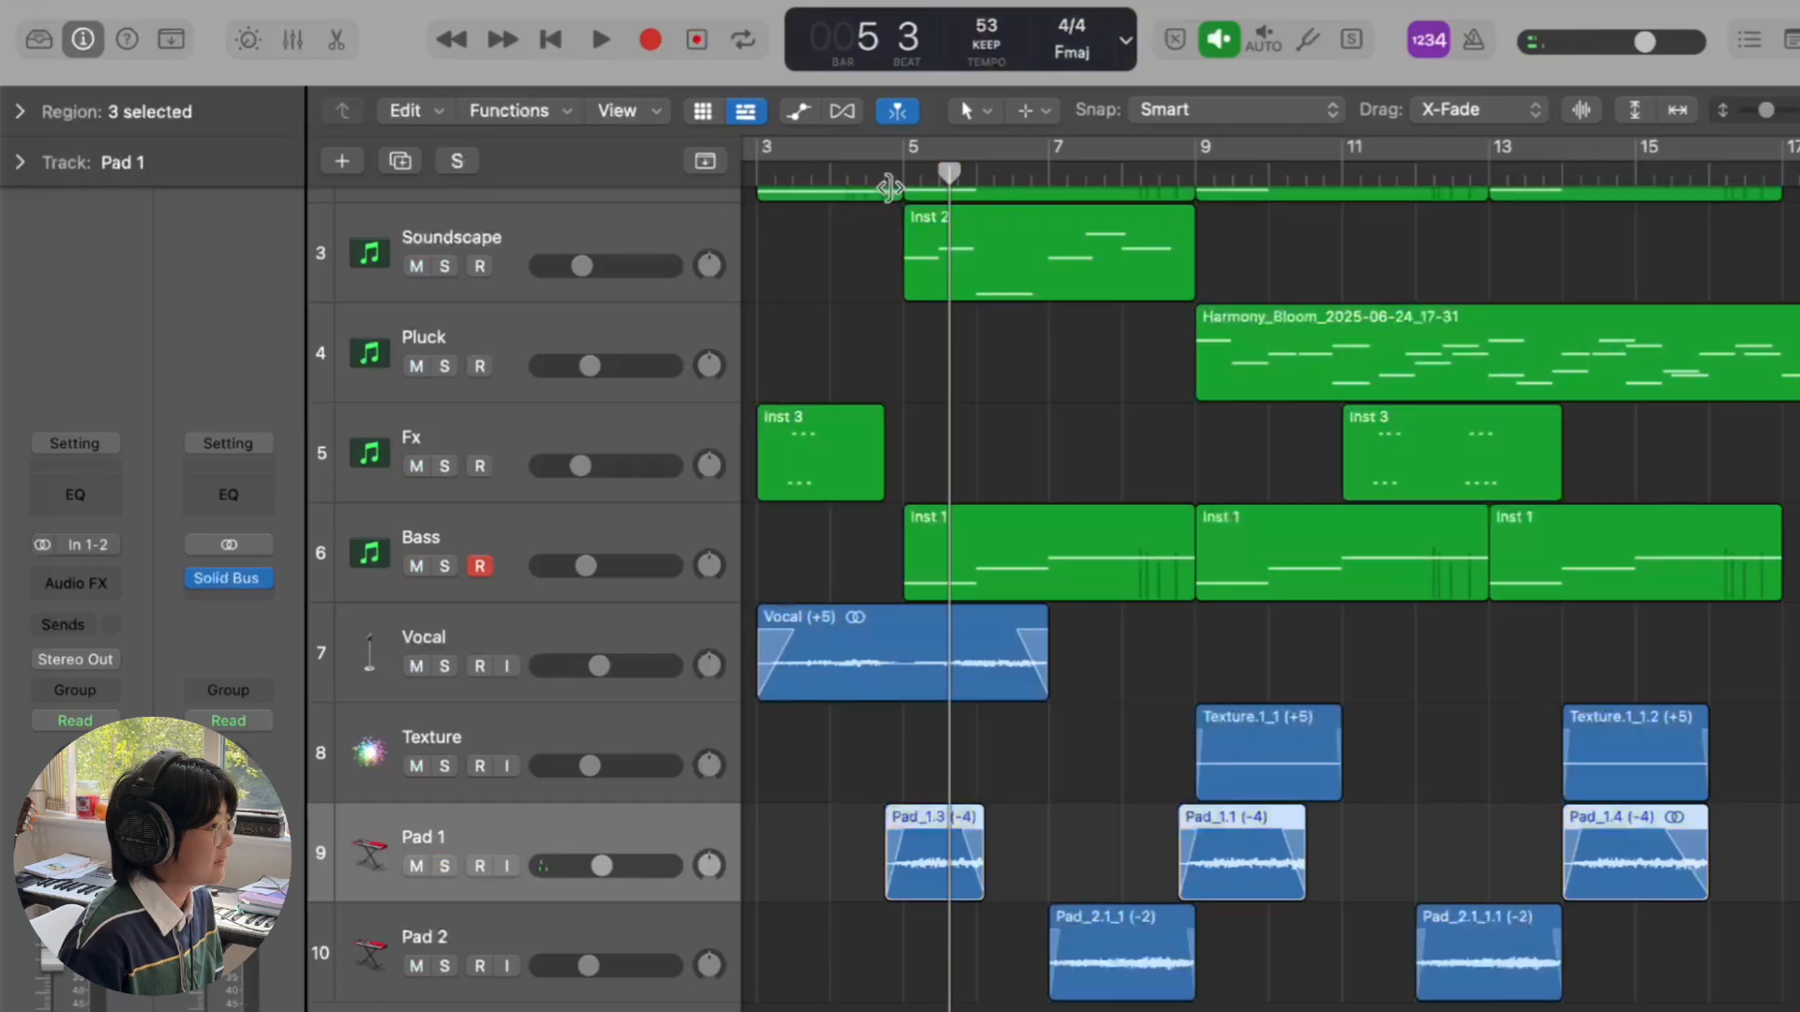
click(902, 174)
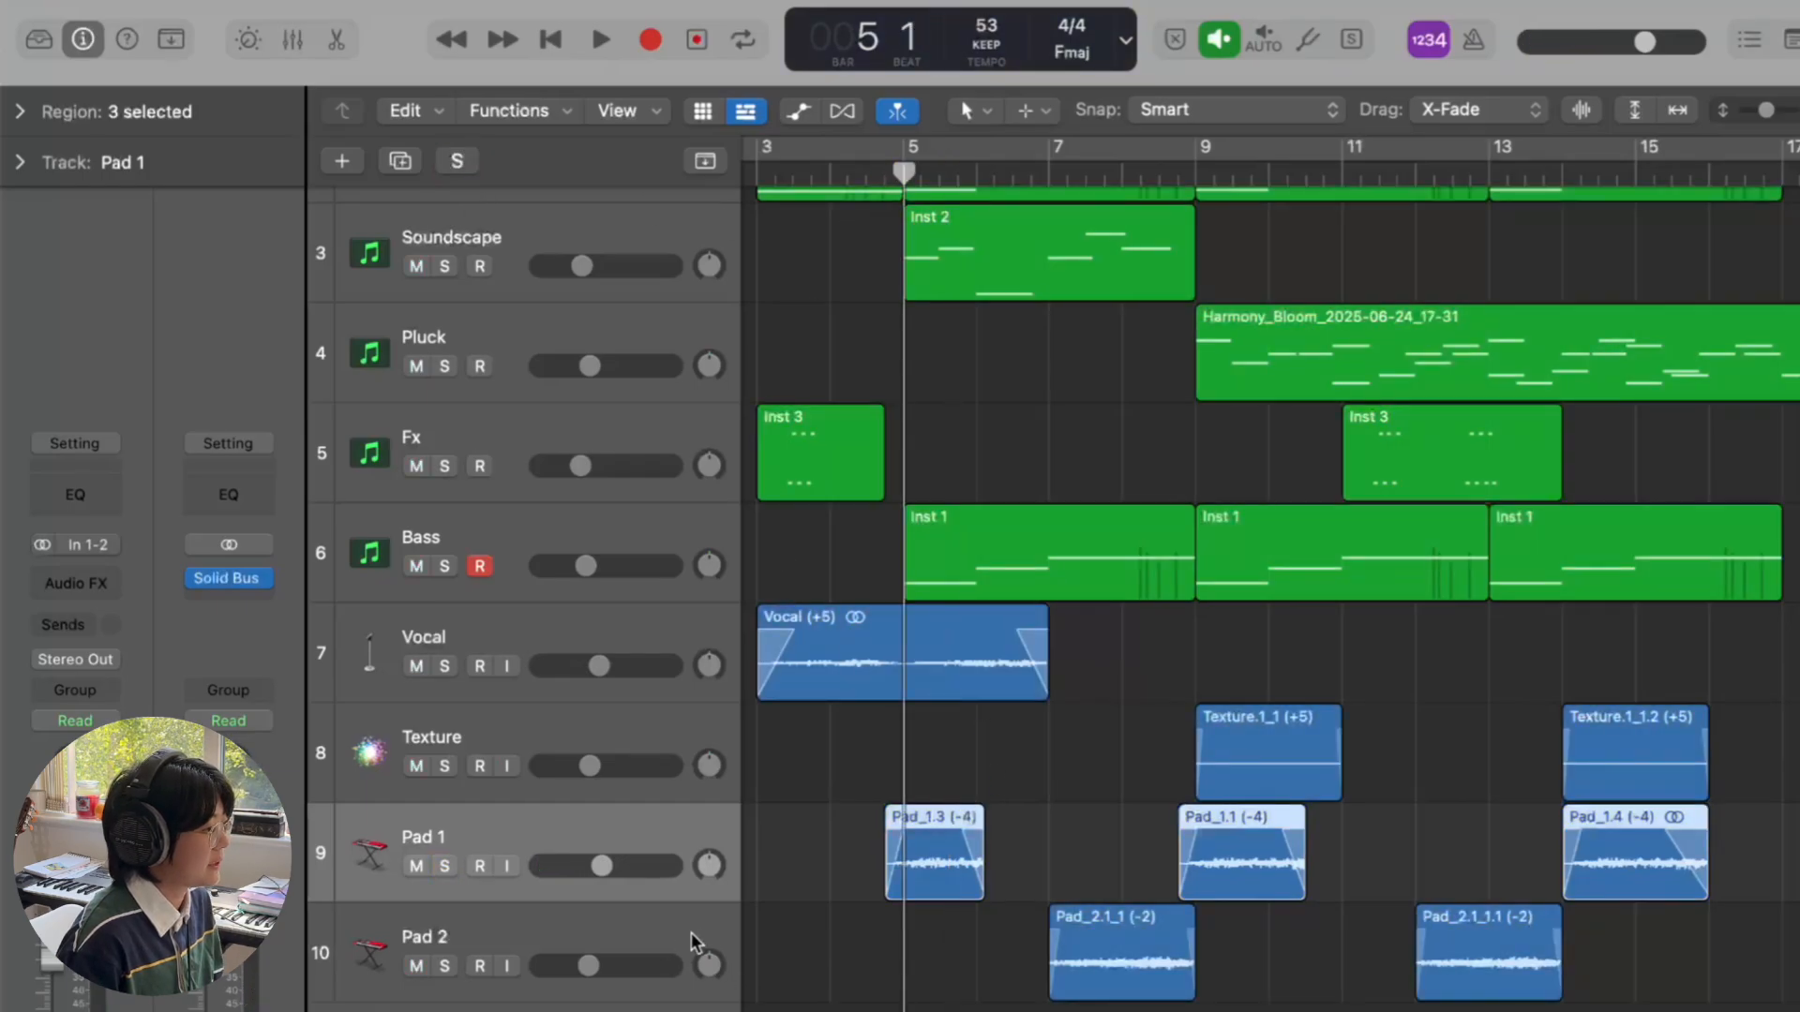
key(space)
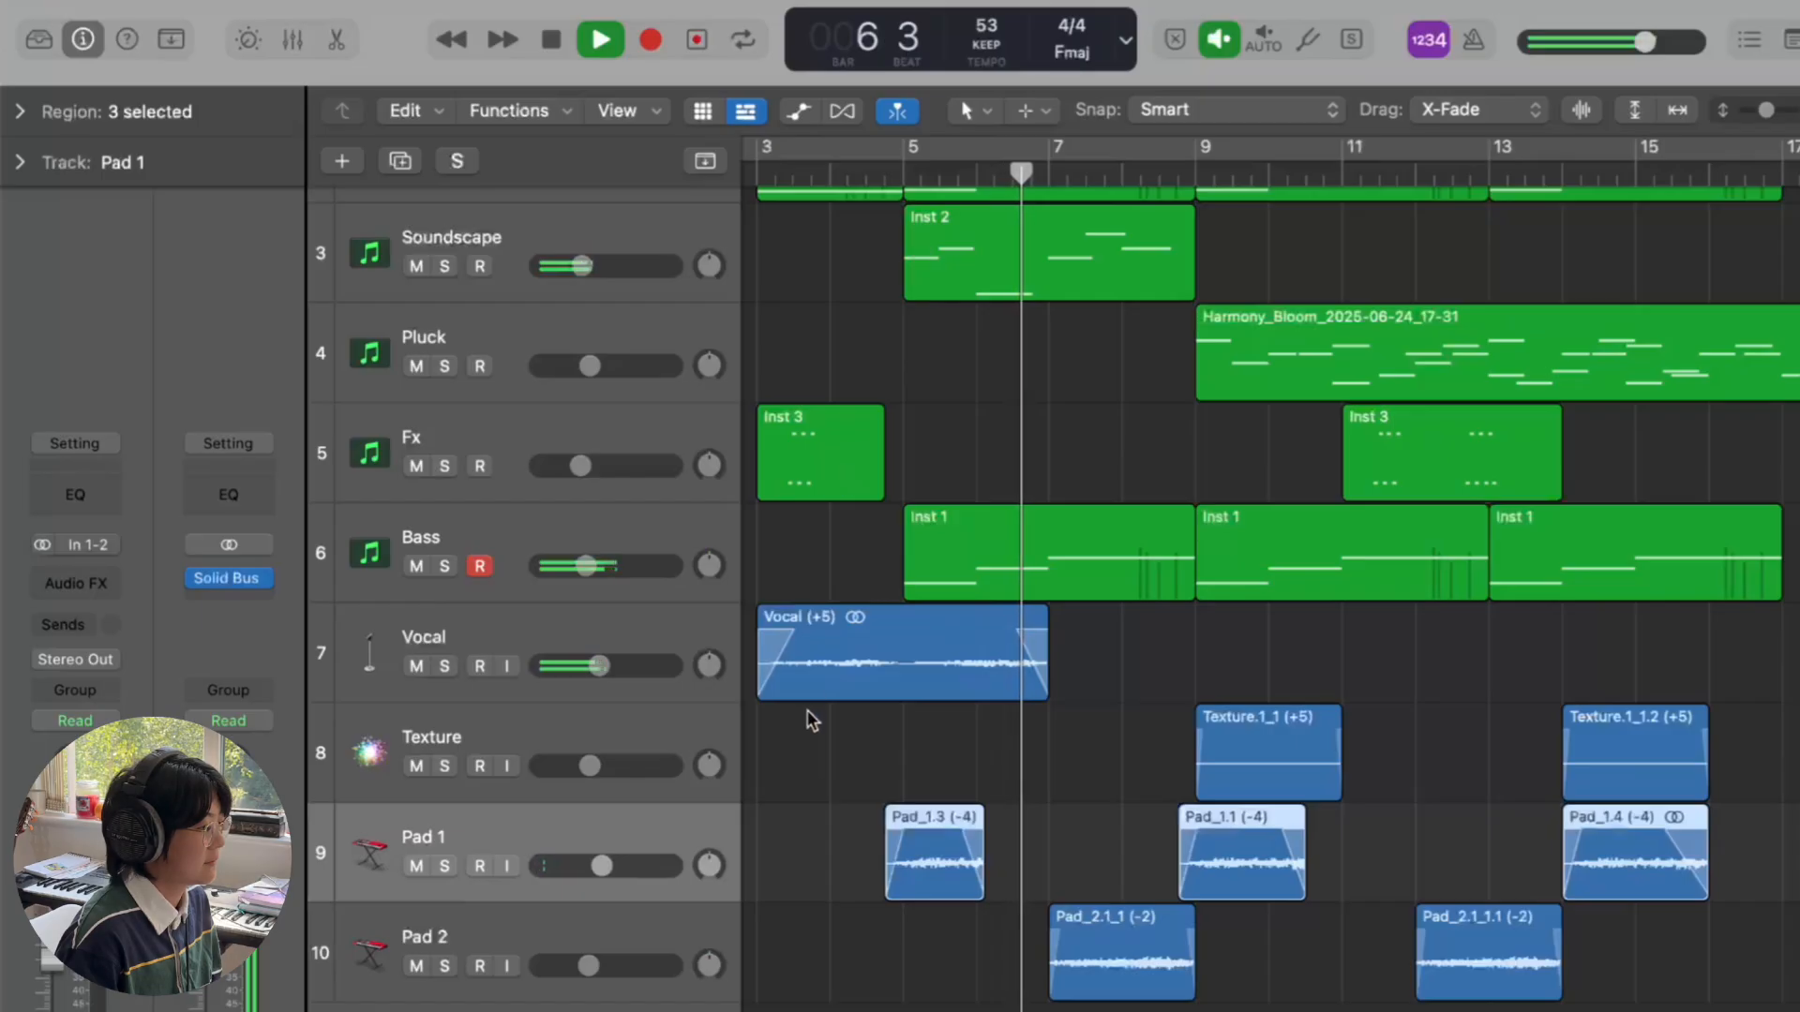
key(space)
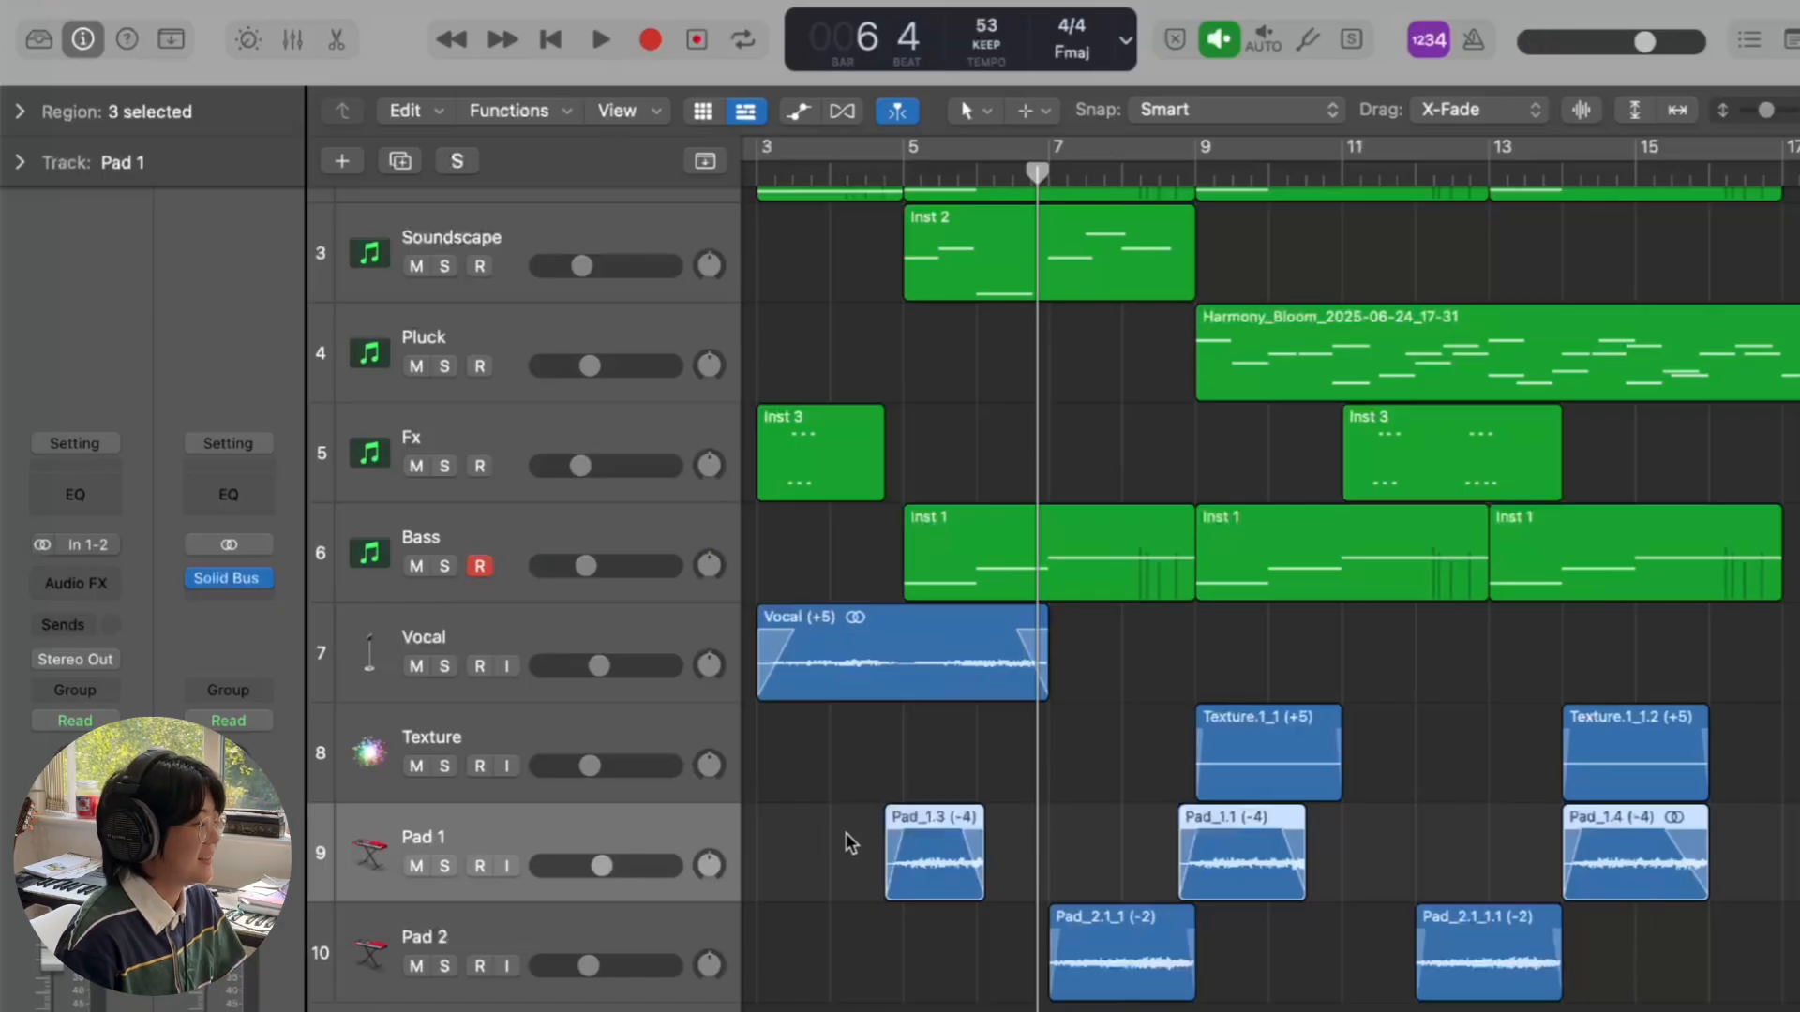
- Deselect the Pad regions, select Pad_1.1 and Pad_1.4, and move the playhead to bar 9
scroll(845, 832, up, 1)
scroll(849, 841, up, 1)
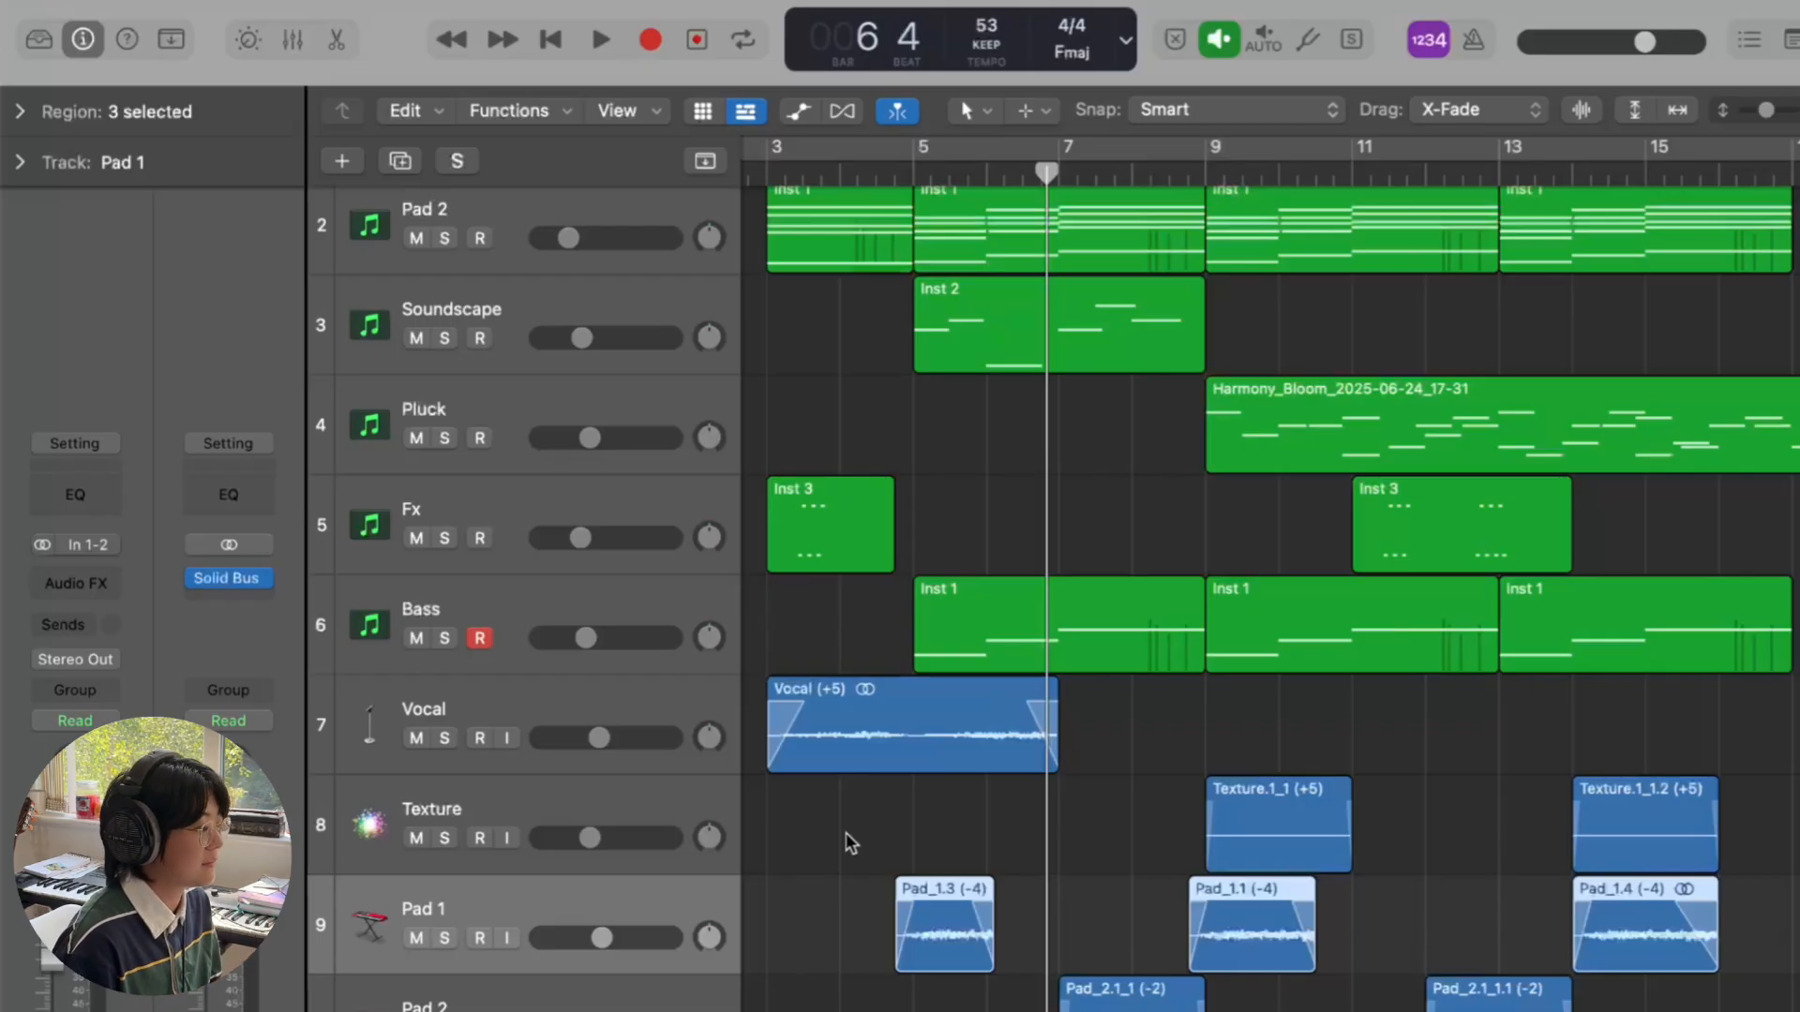
scroll(846, 832, down, 2)
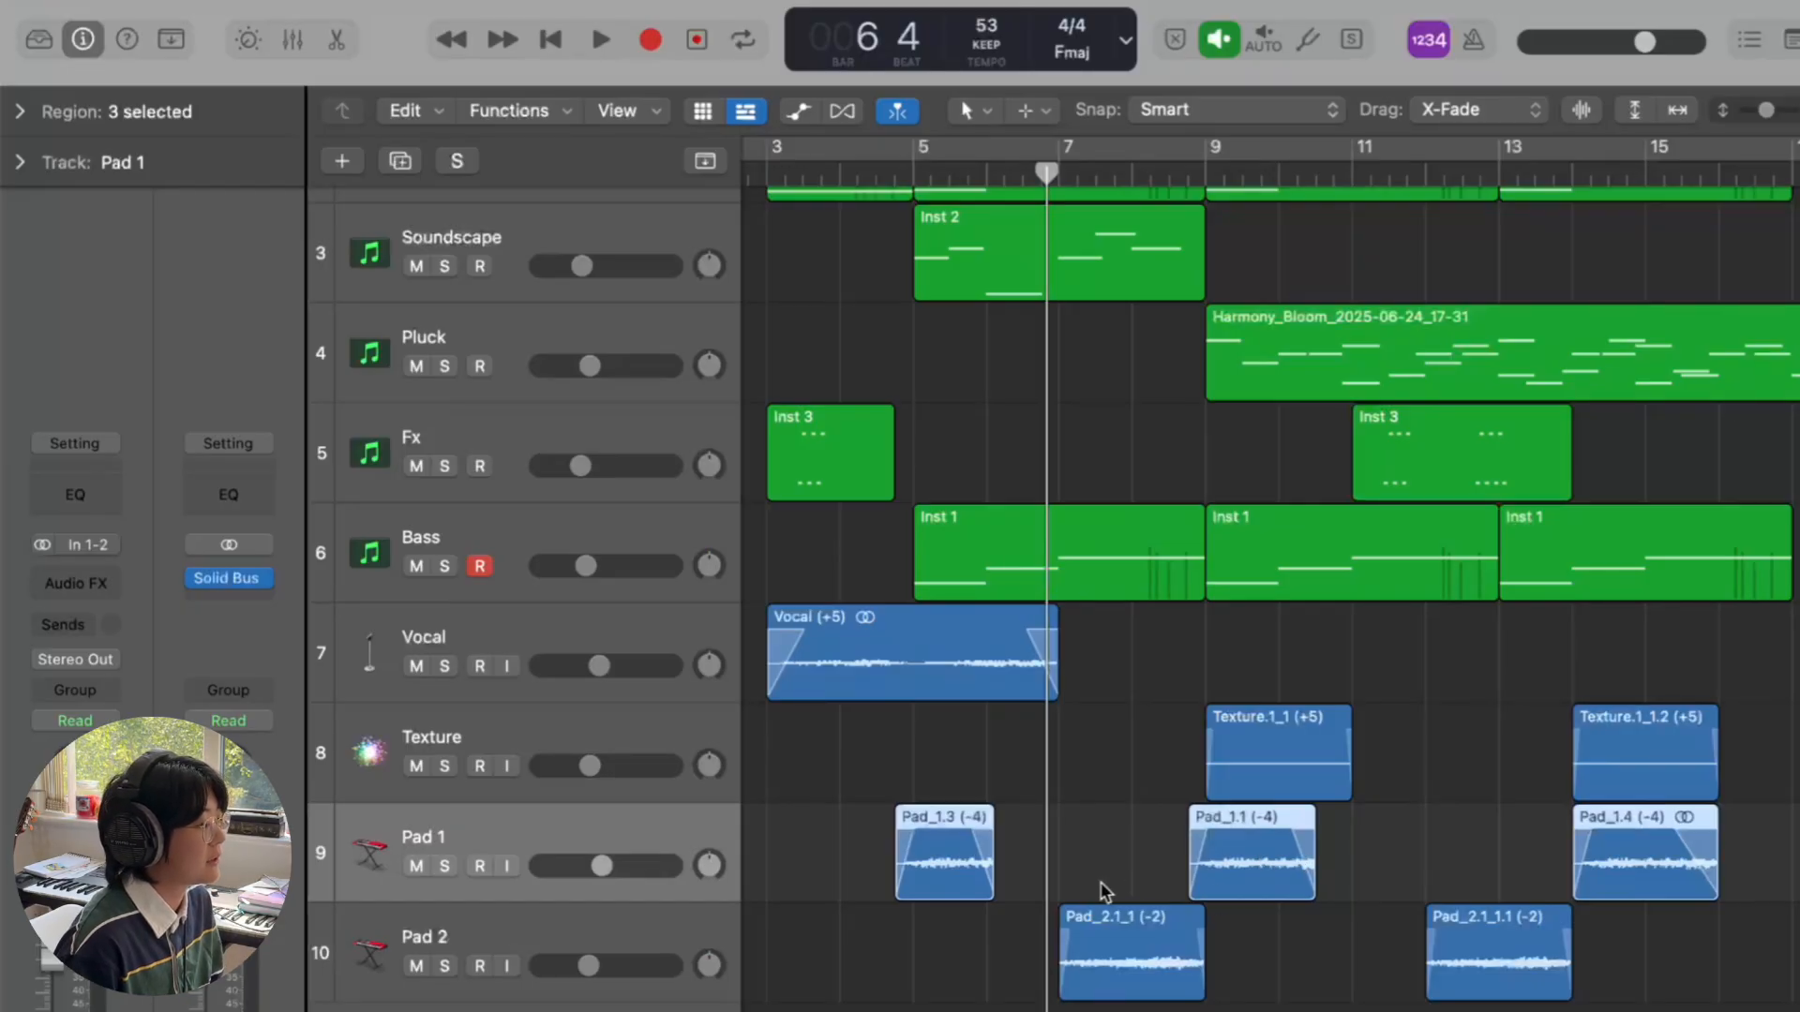
click(1056, 837)
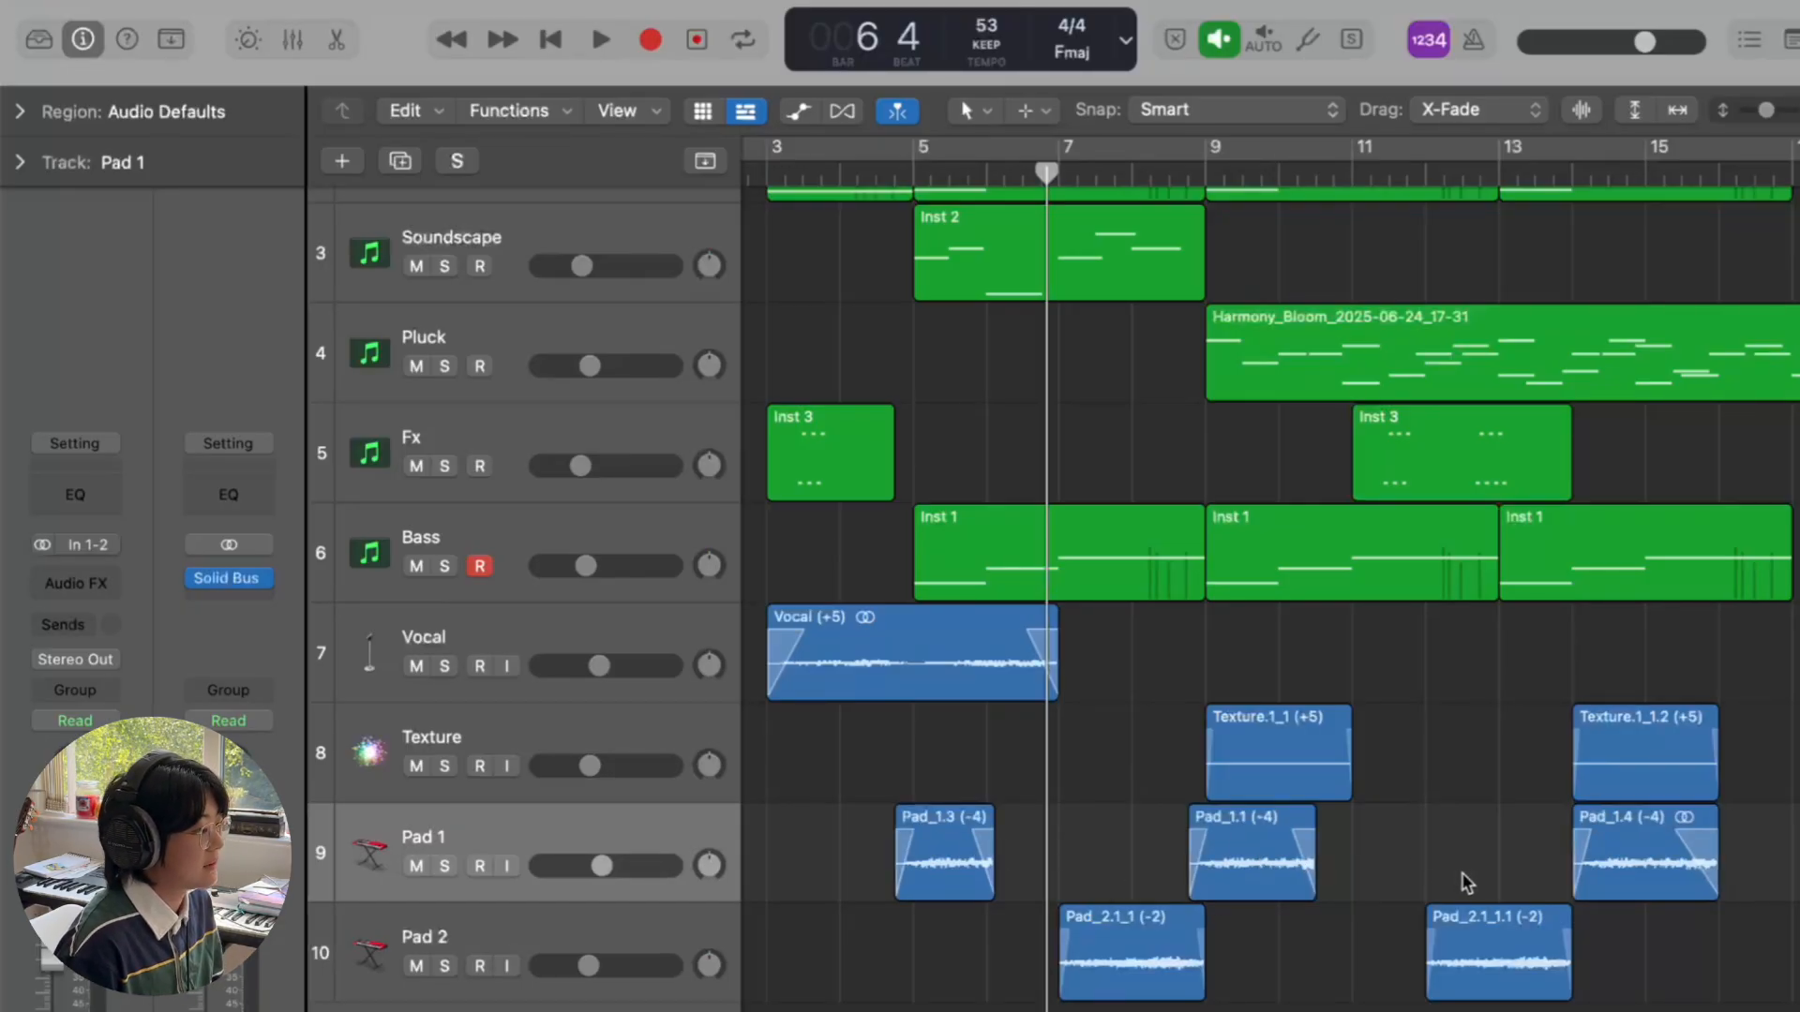
click(1212, 872)
click(1624, 871)
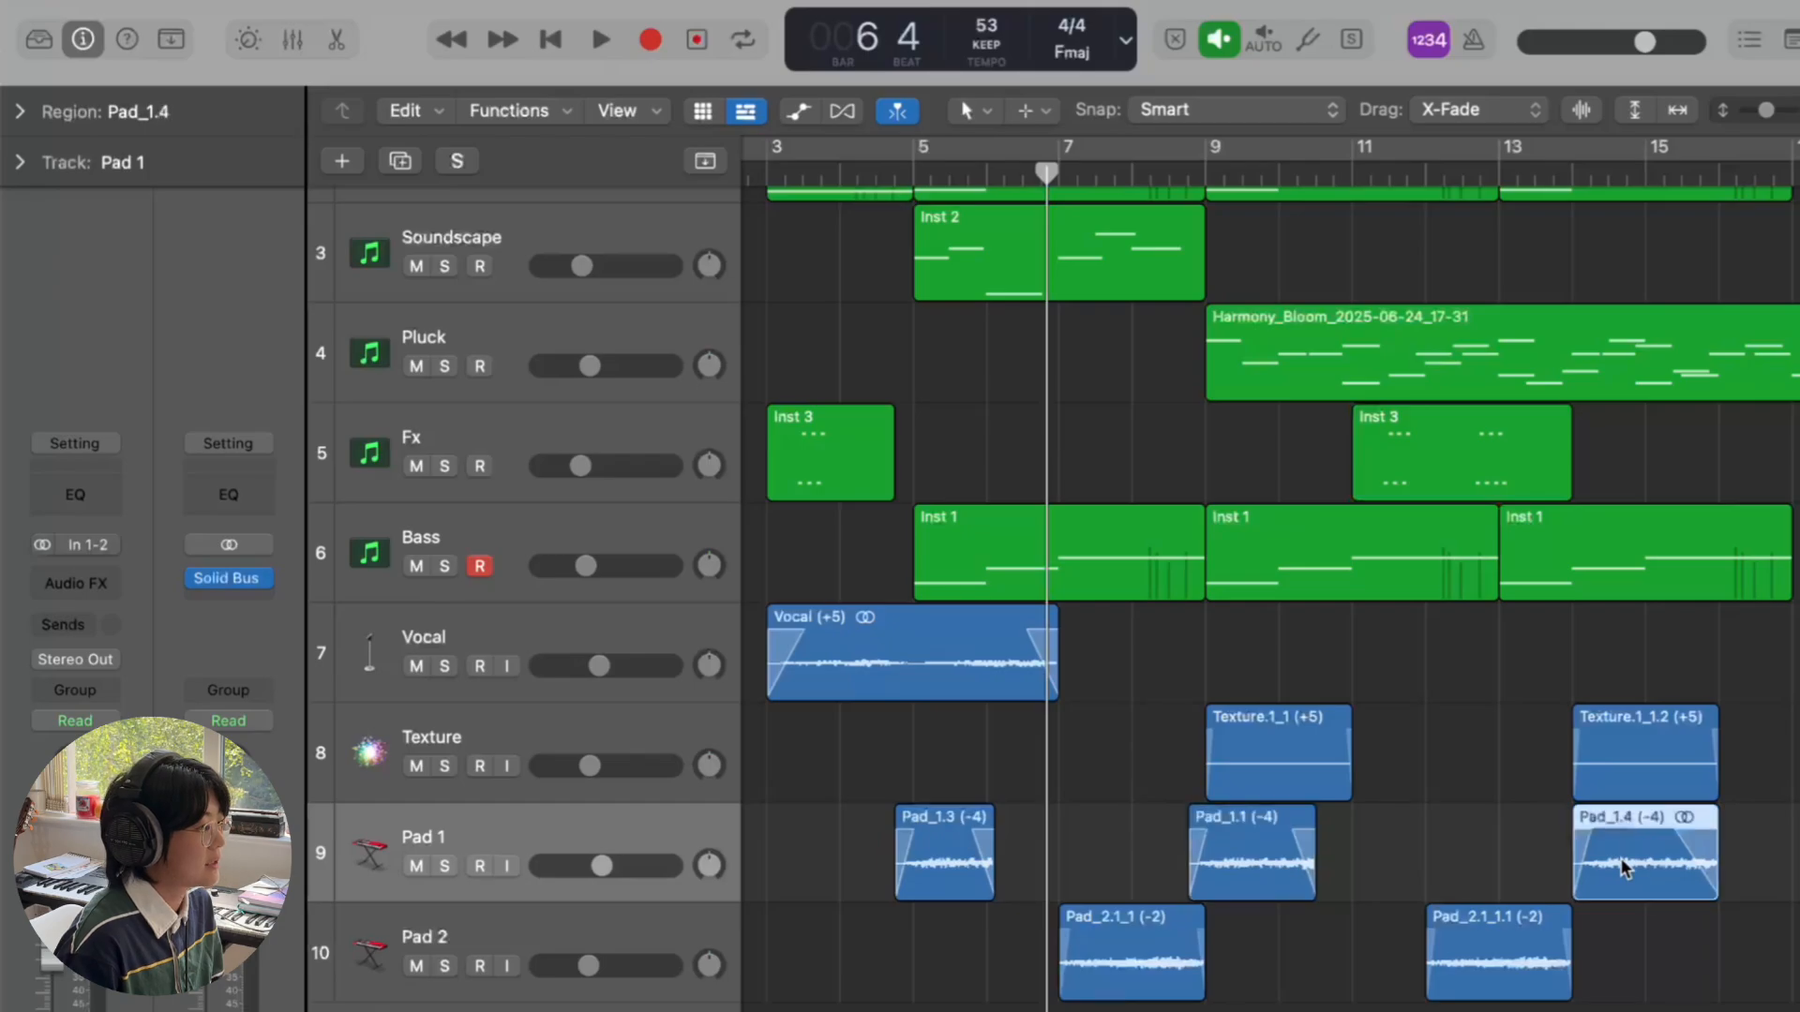
click(1209, 192)
scroll(1176, 1005, up, 3)
scroll(1178, 1006, up, 1)
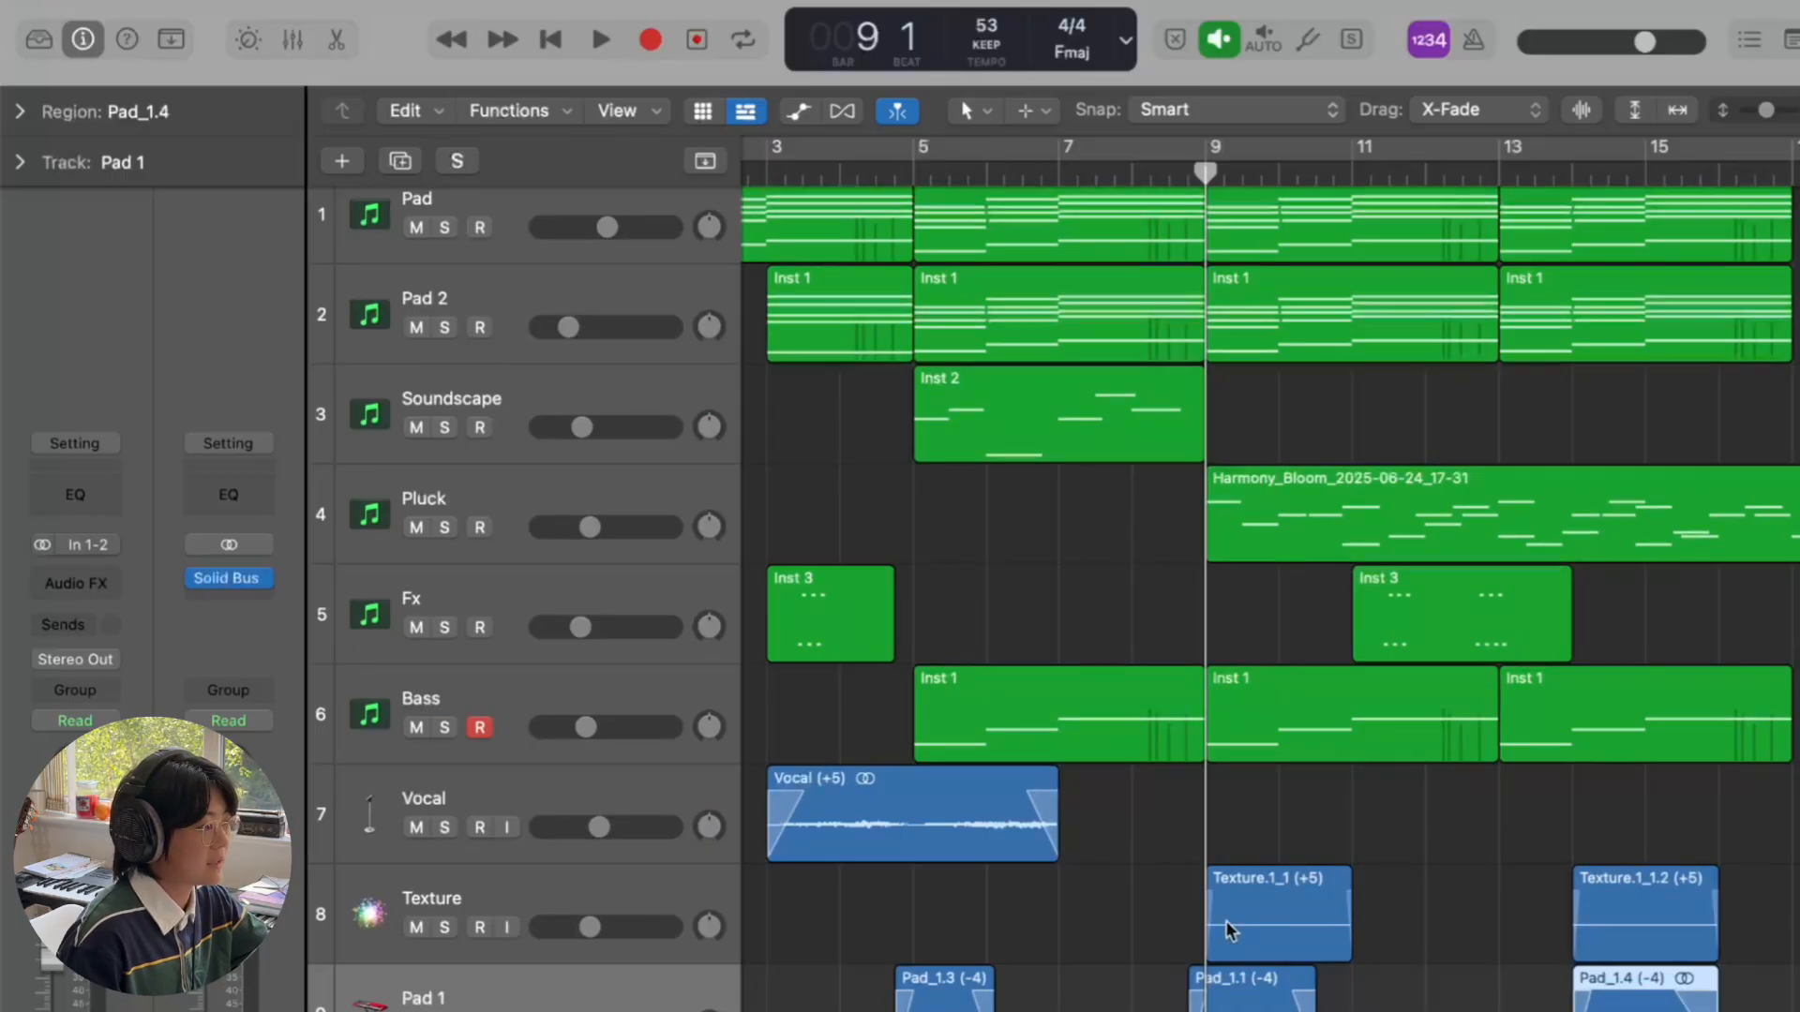
scroll(1224, 920, down, 5)
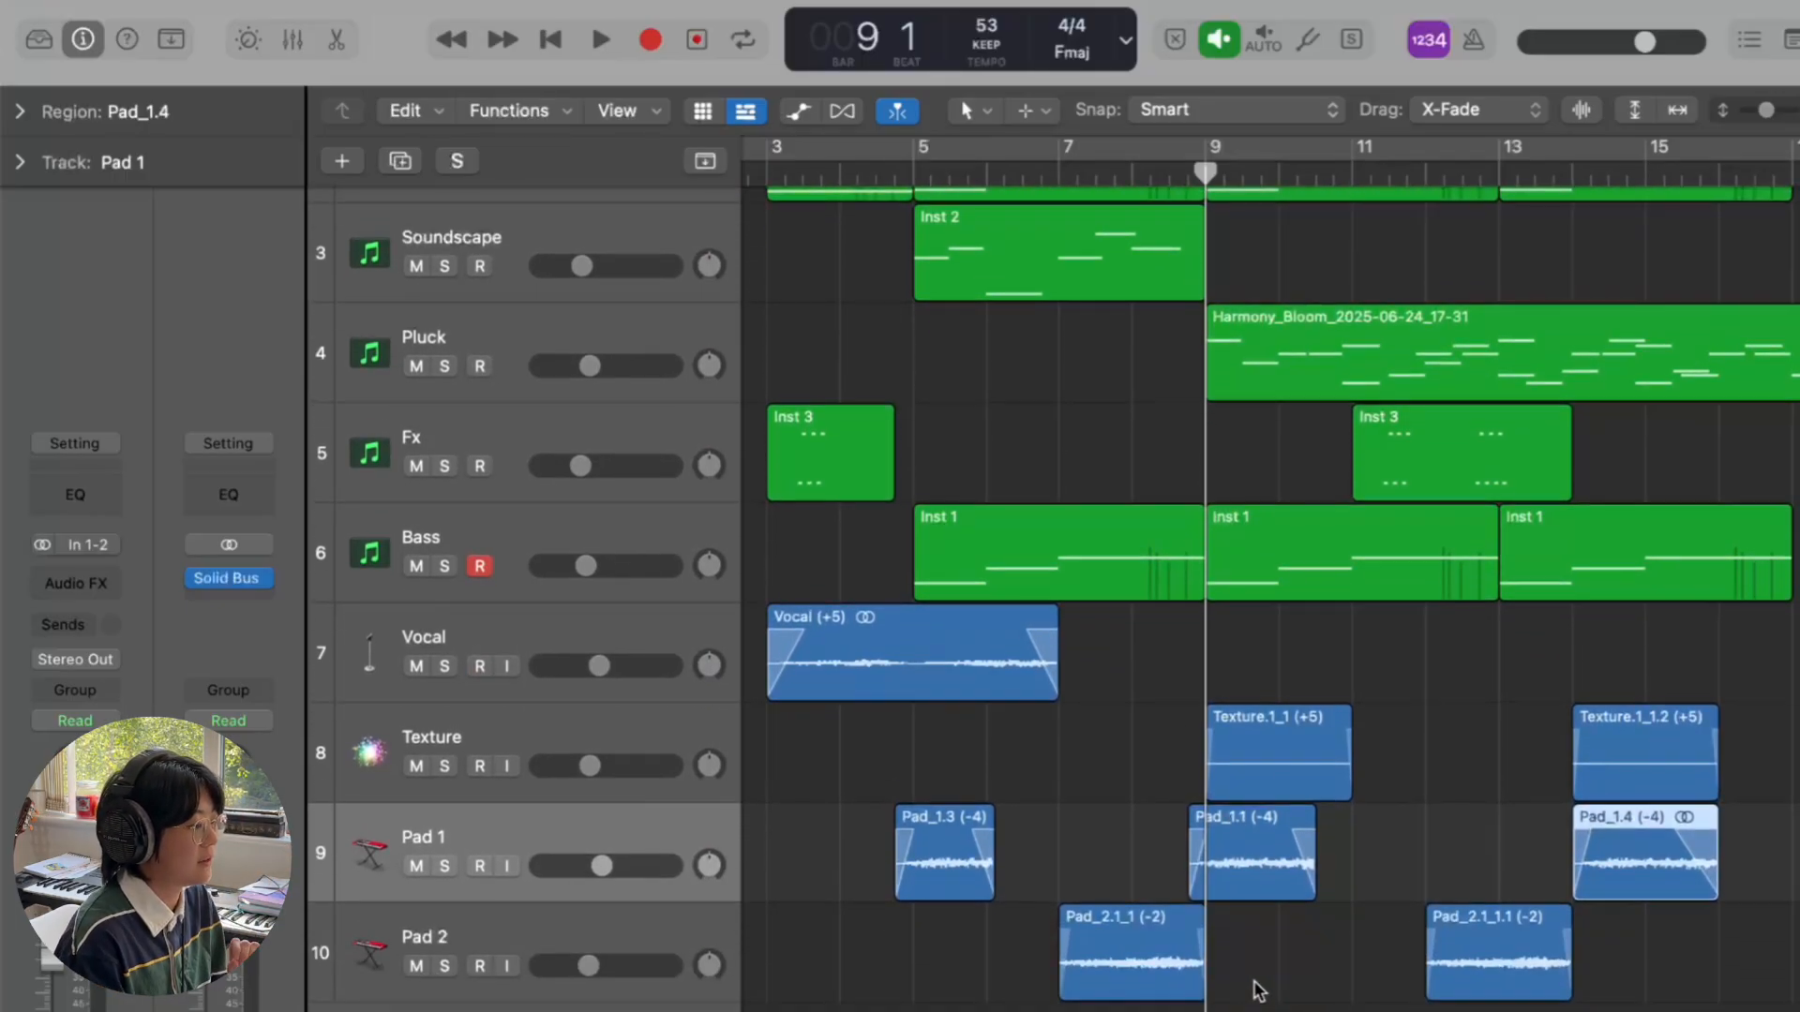
- Solo Pad 2 and audition it alone from bar 7 to bar 8, then open its Step FX window
click(632, 941)
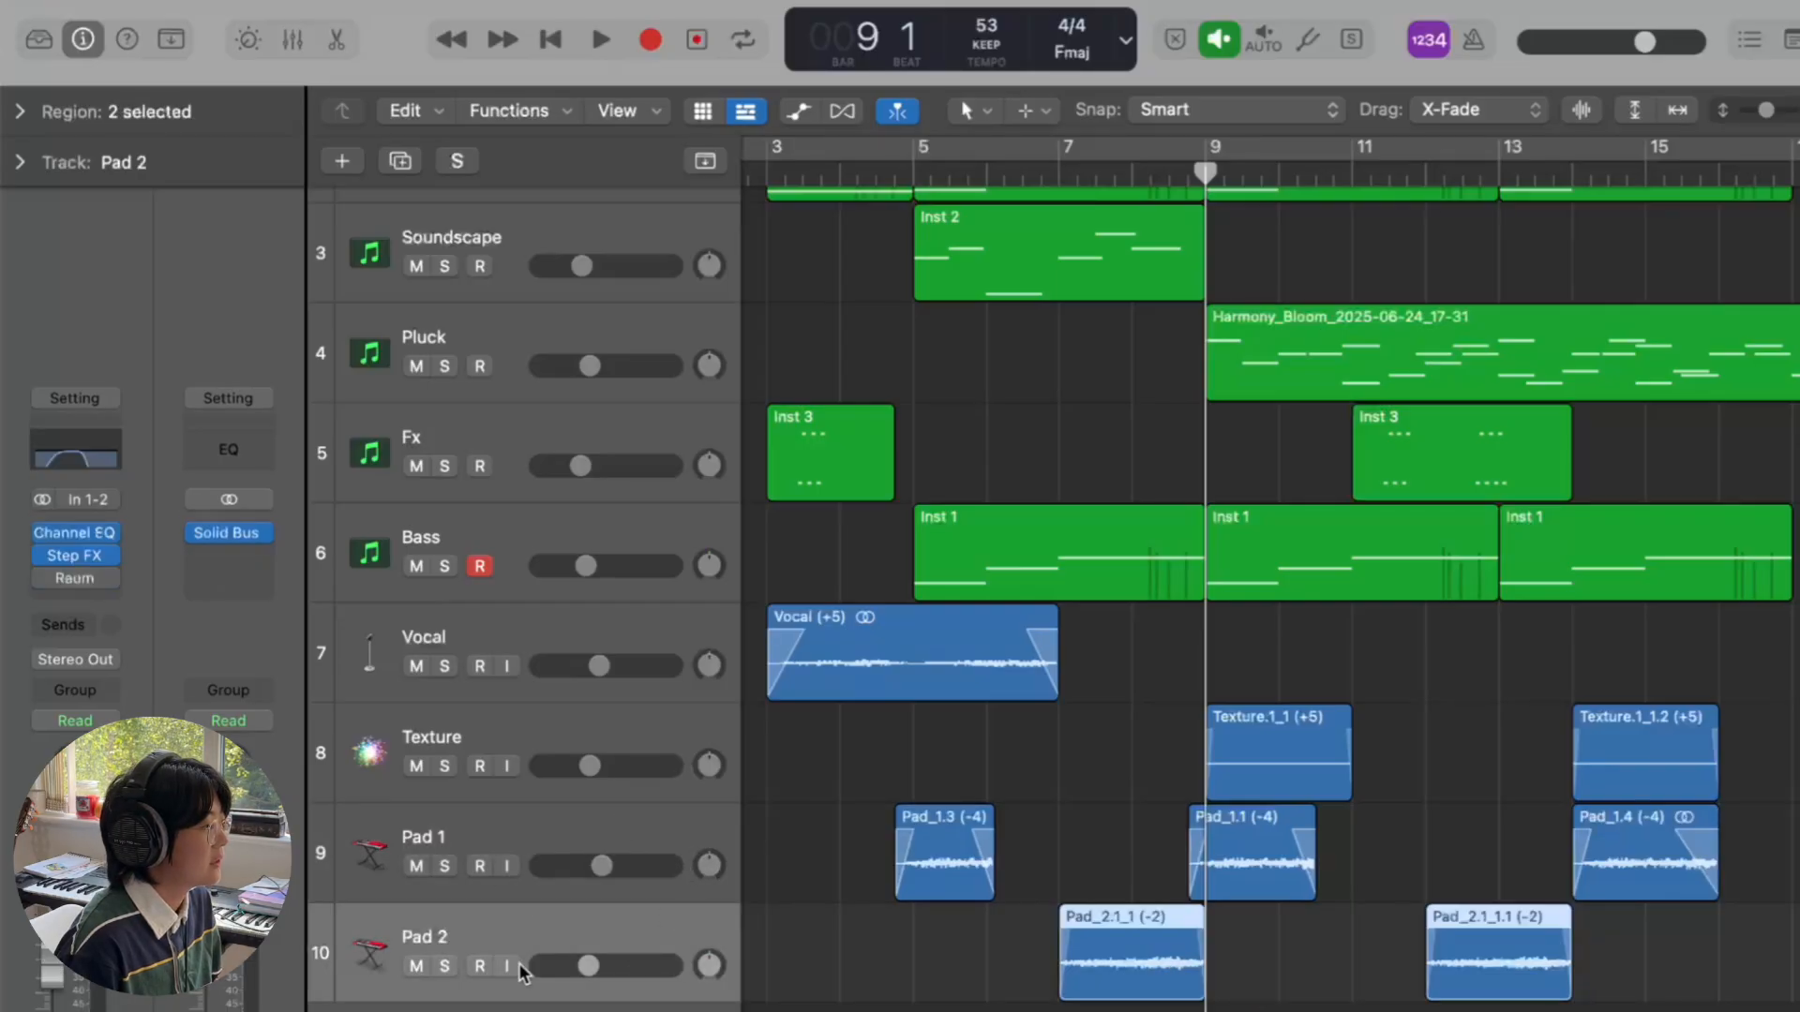
click(1060, 176)
key(s)
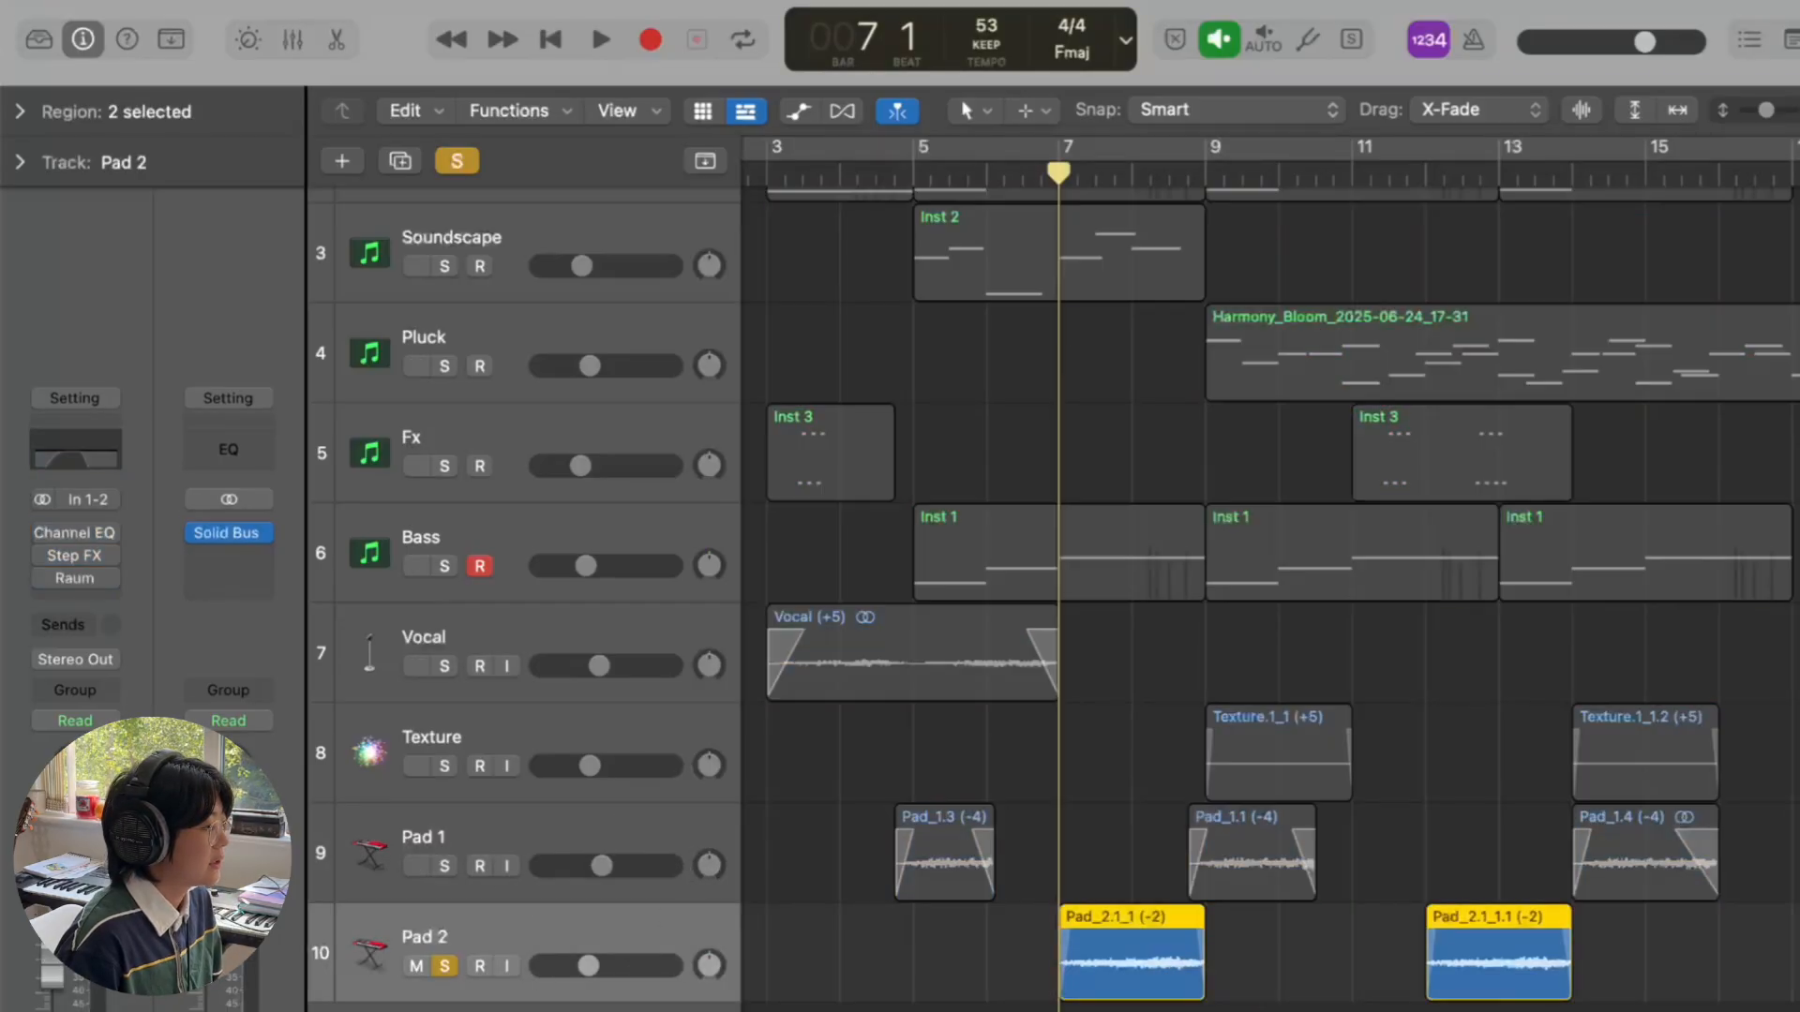
key(space)
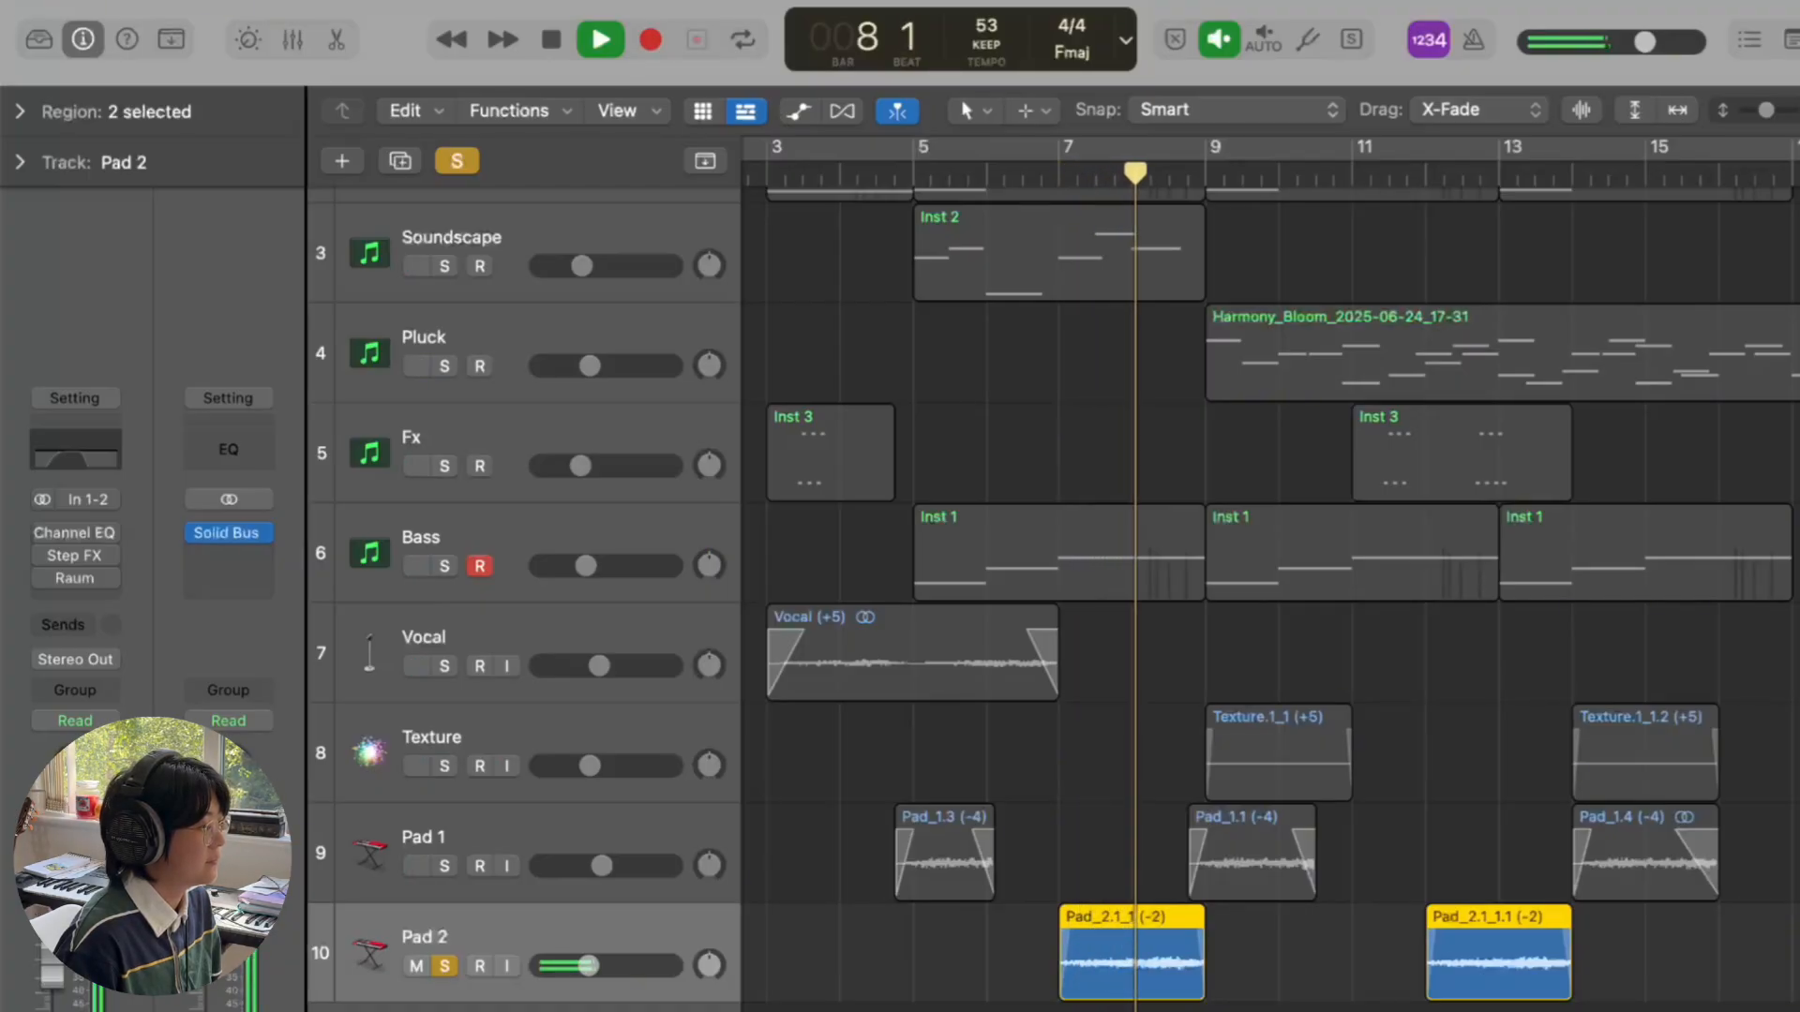
key(space)
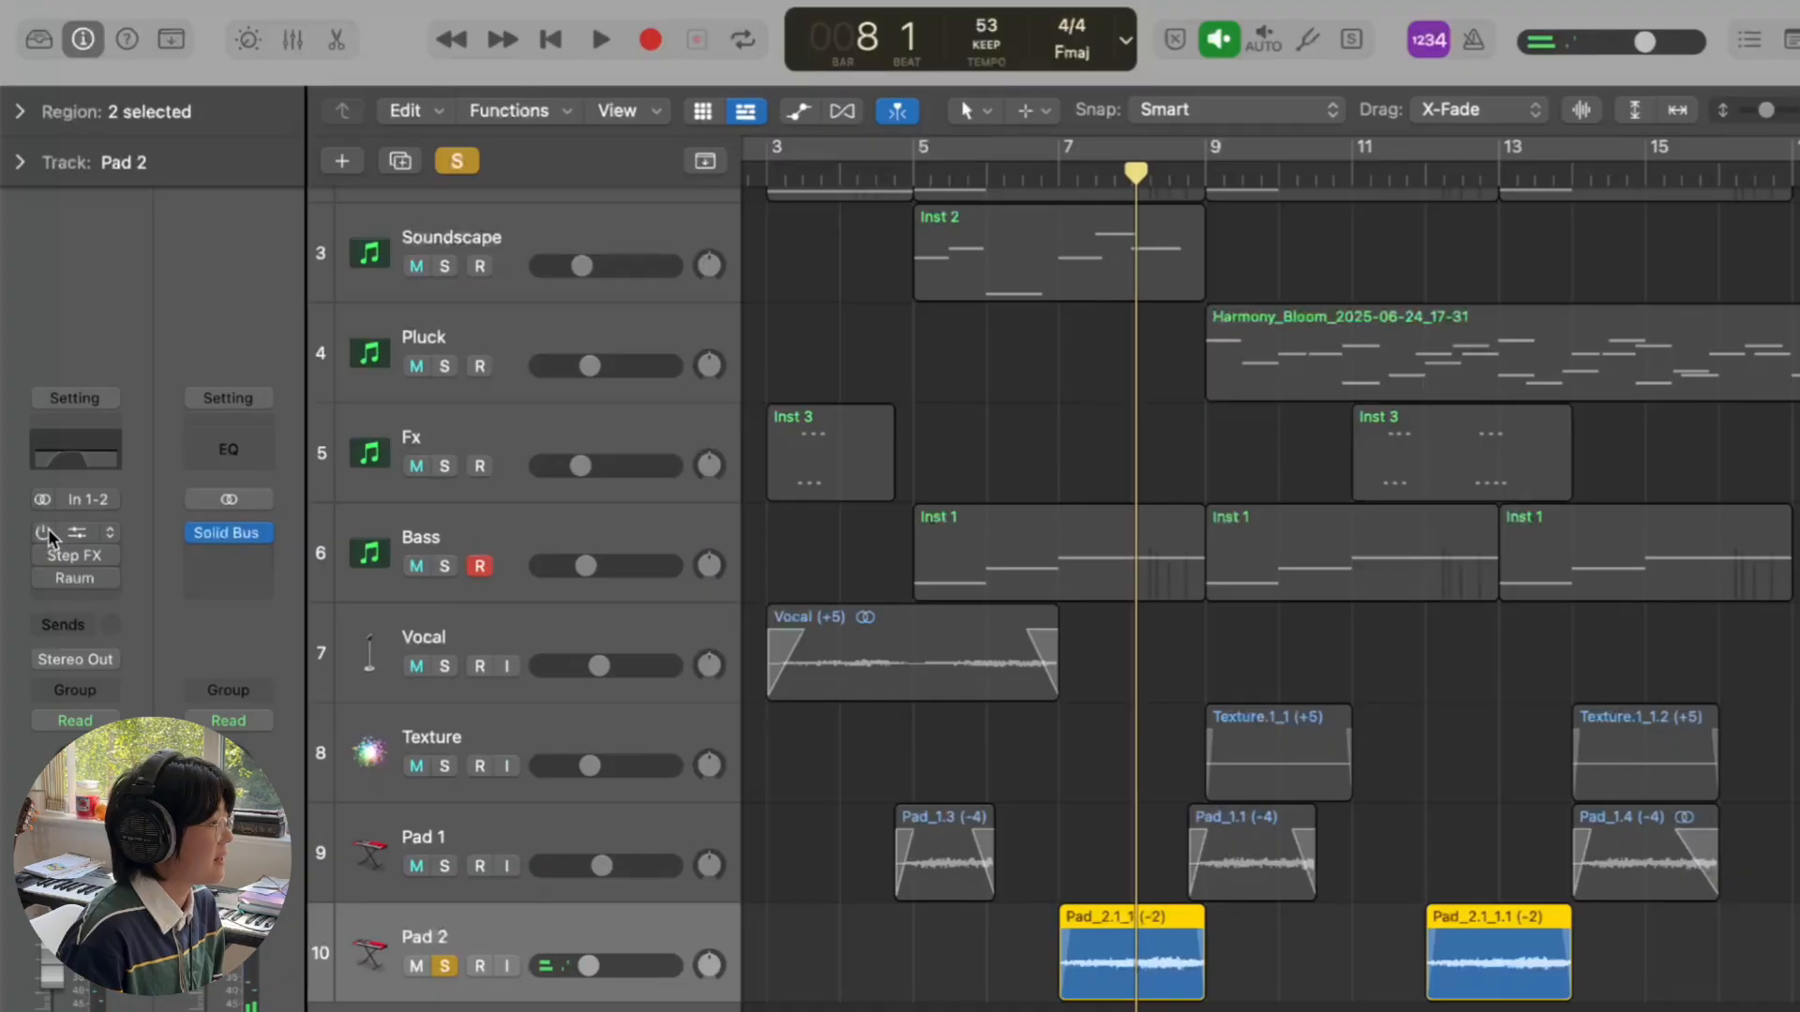
click(48, 529)
click(42, 557)
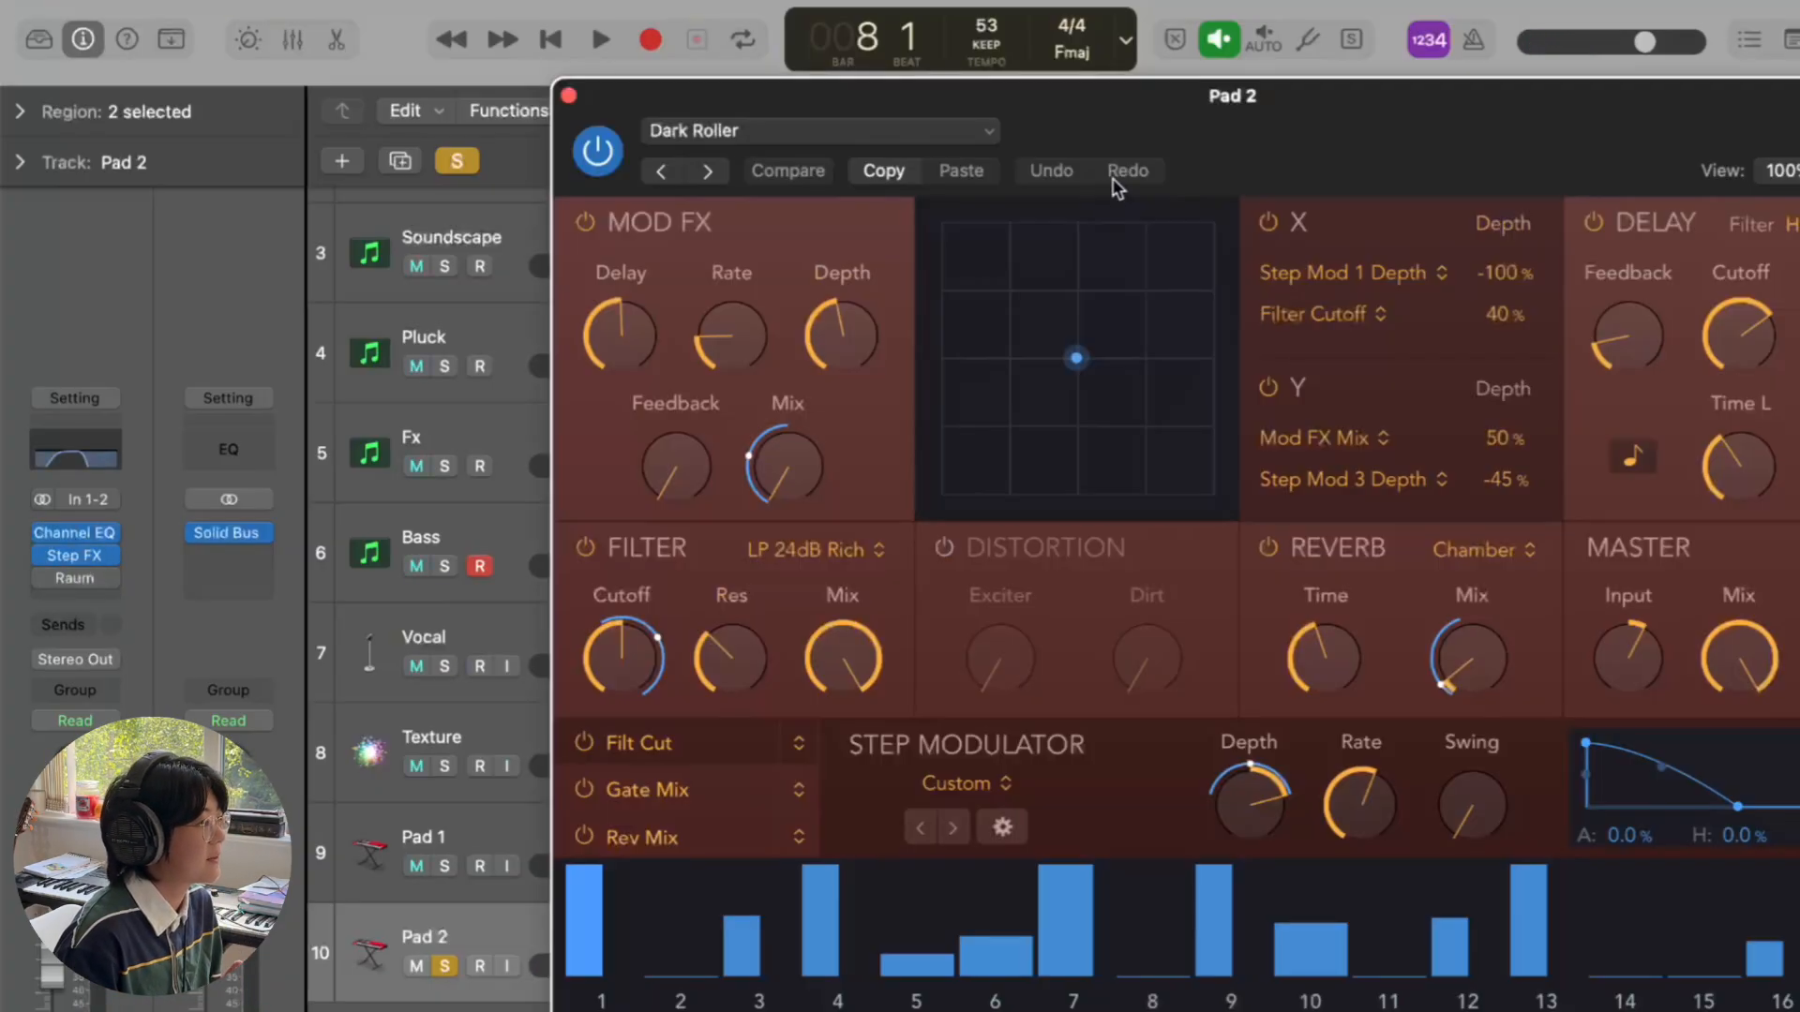
drag(1383, 108, 1240, 53)
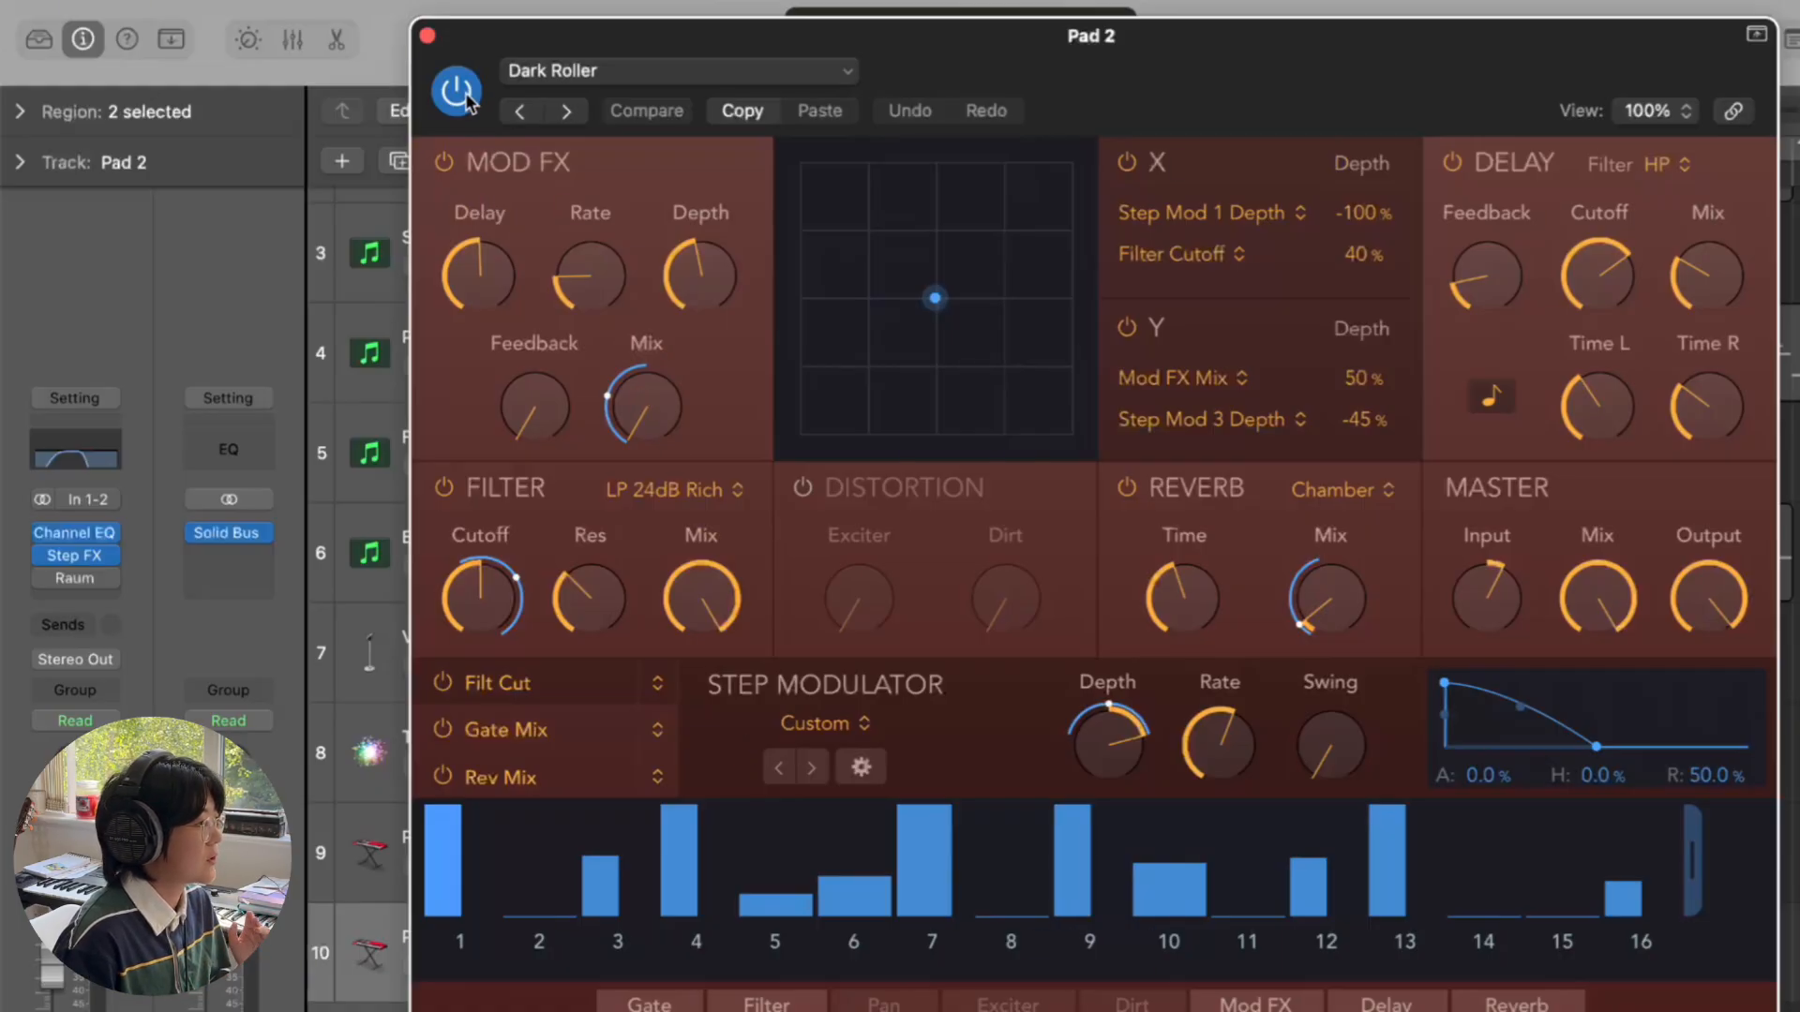
click(428, 36)
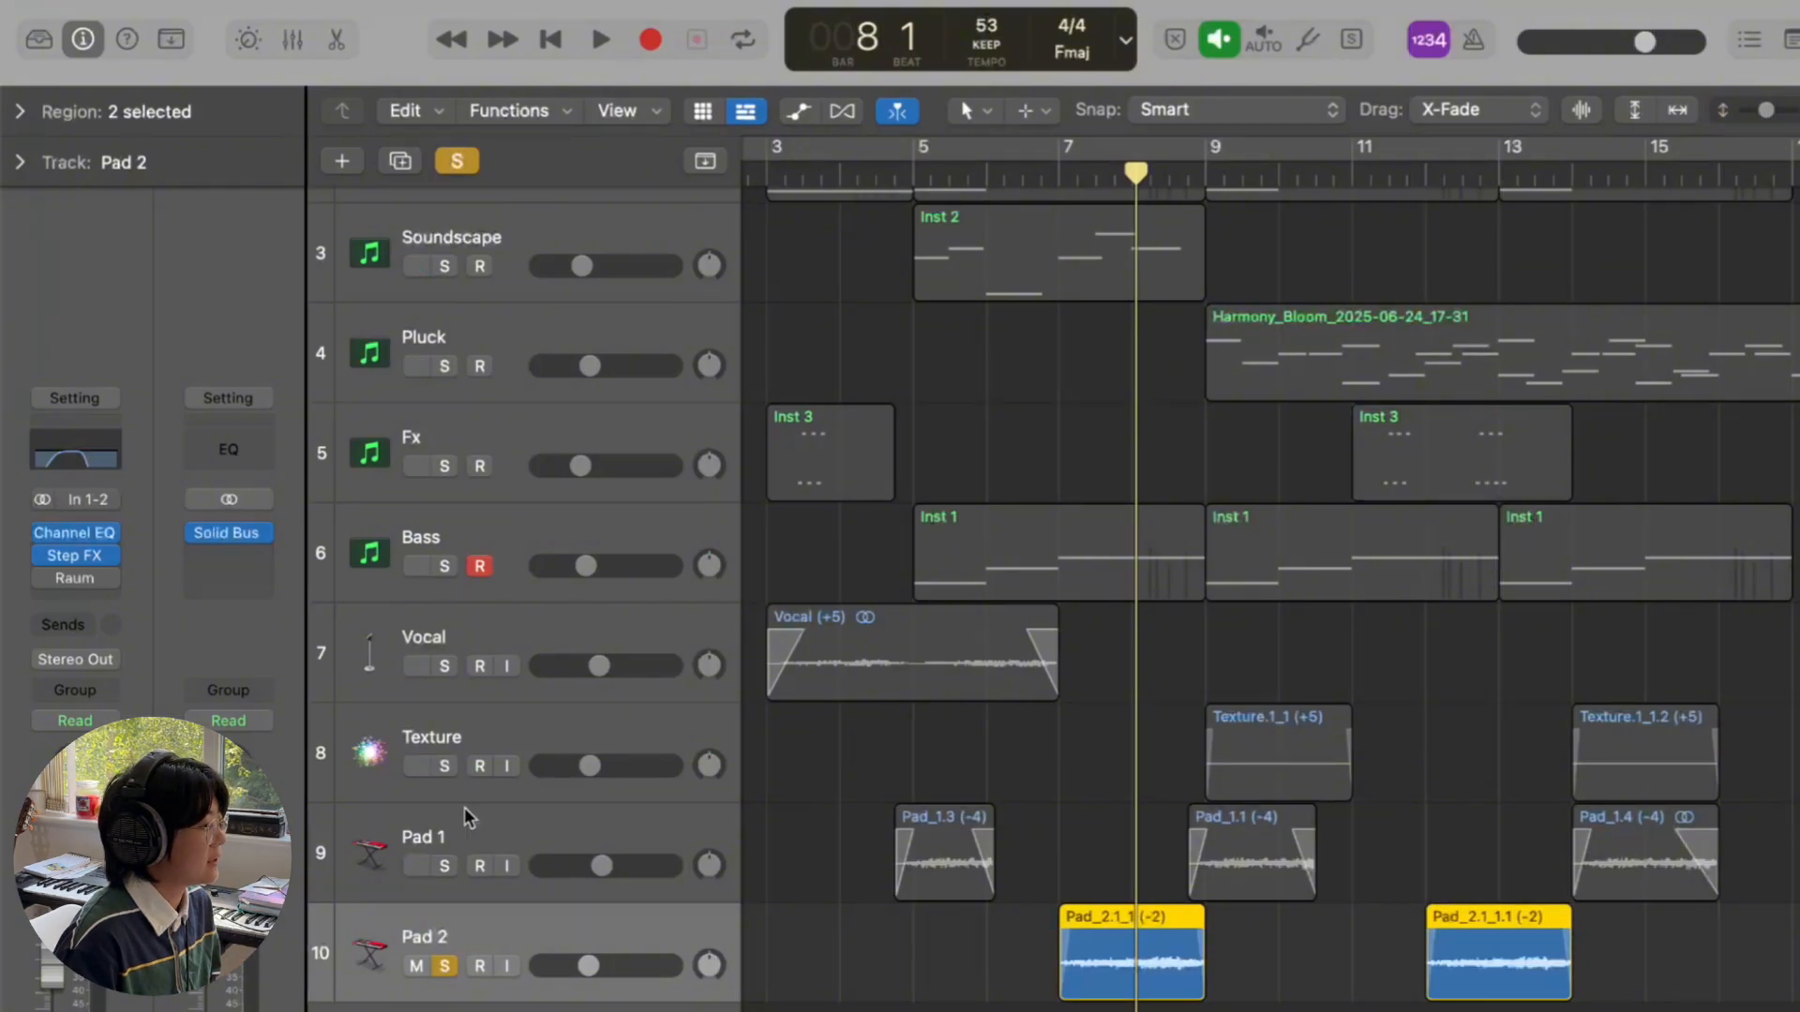
- Replay soloed Pad 2 from bar 7 to bar 8, then clear solo and return to bar 7
click(1058, 180)
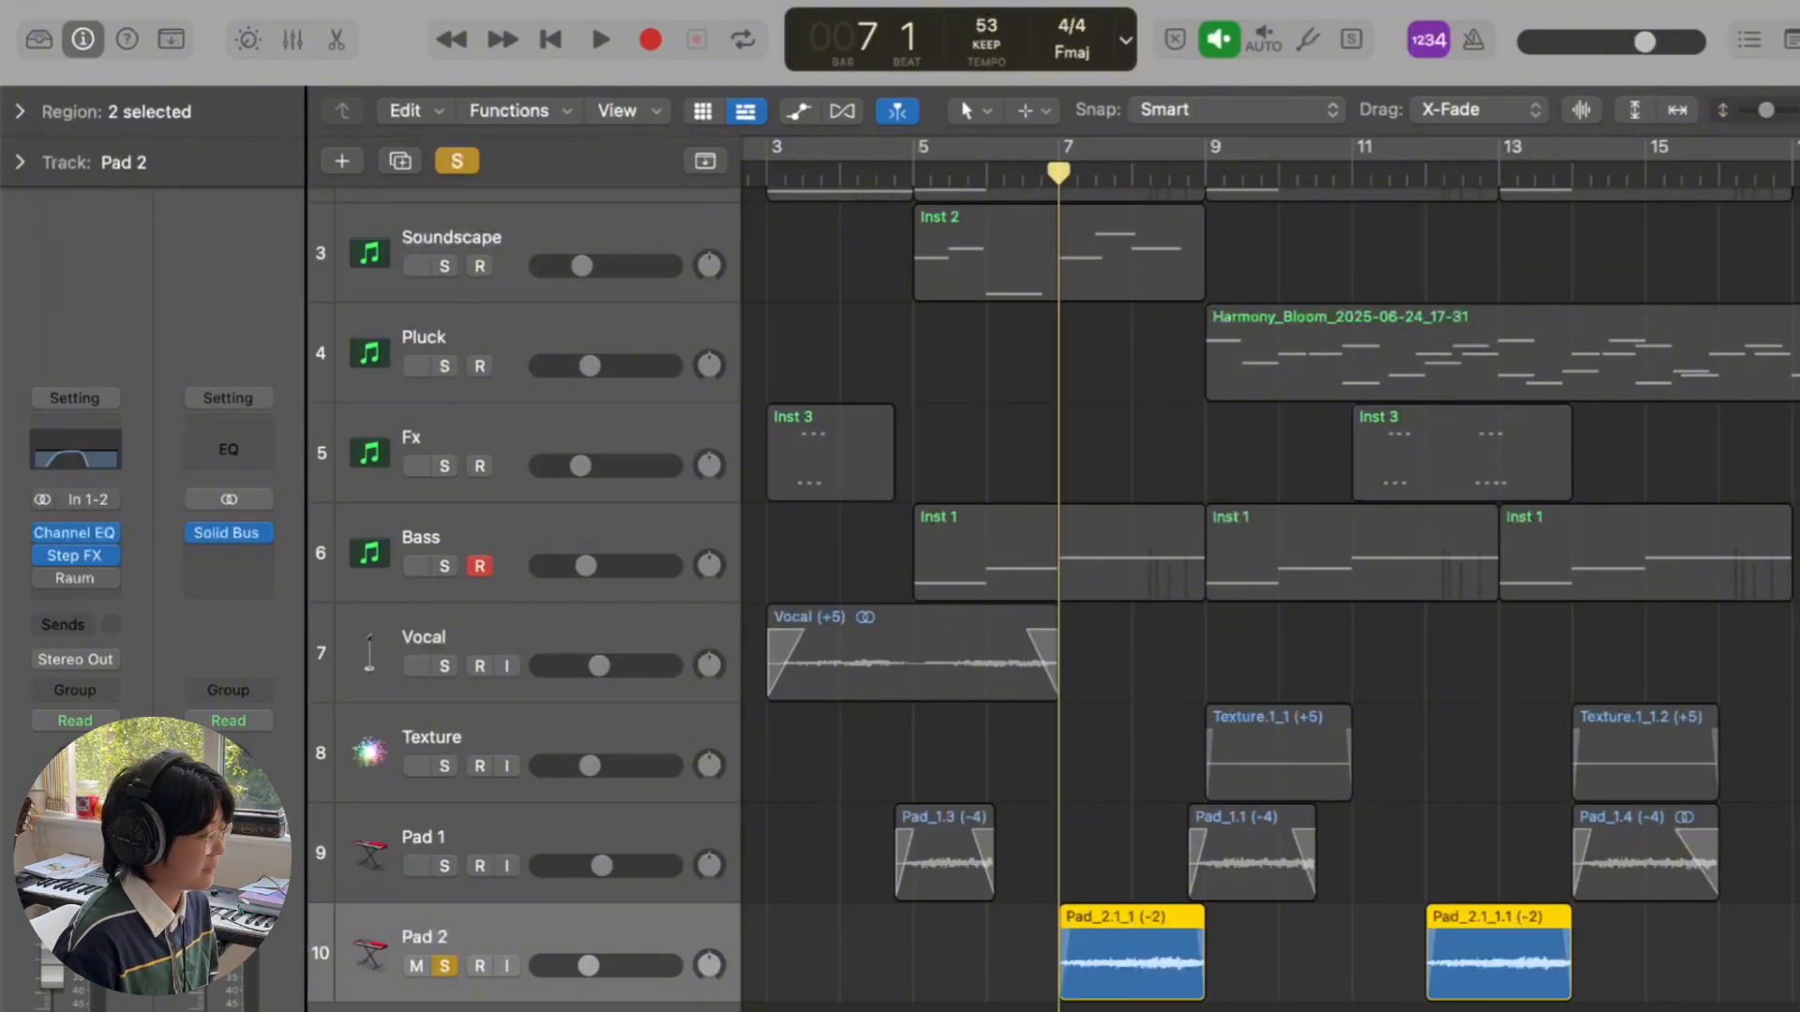
key(space)
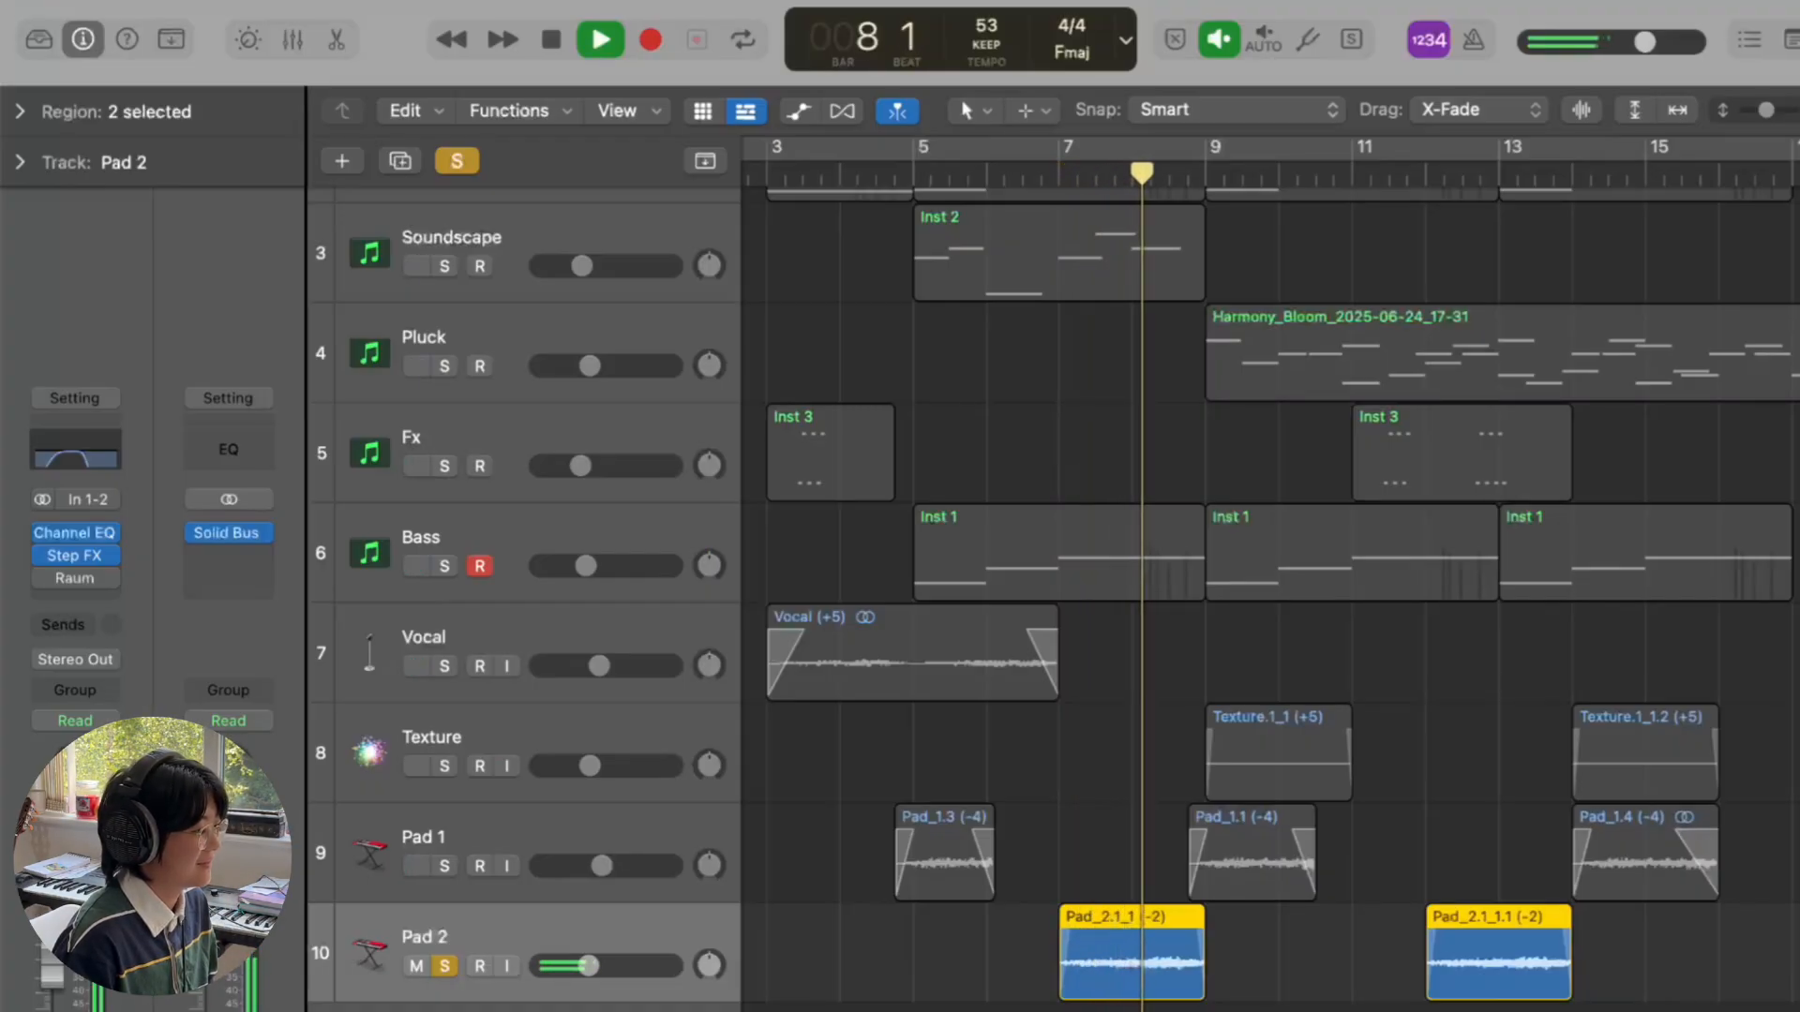
key(space)
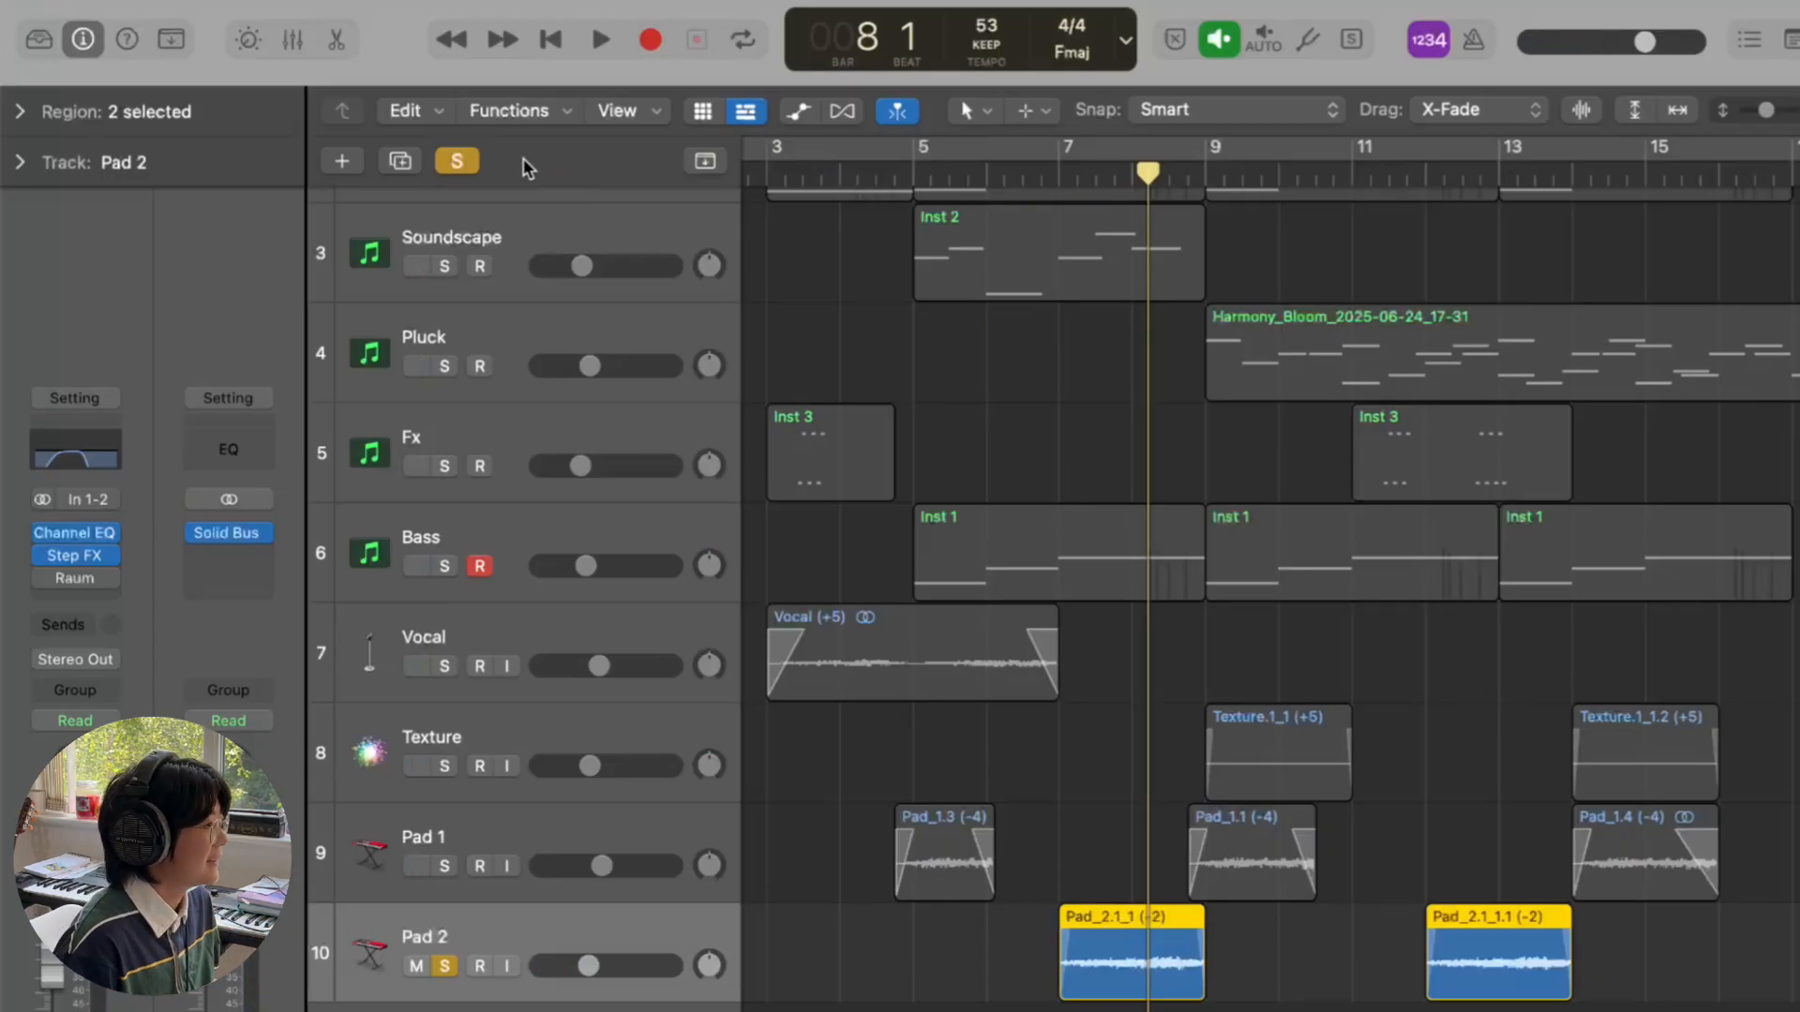
click(456, 161)
click(1060, 171)
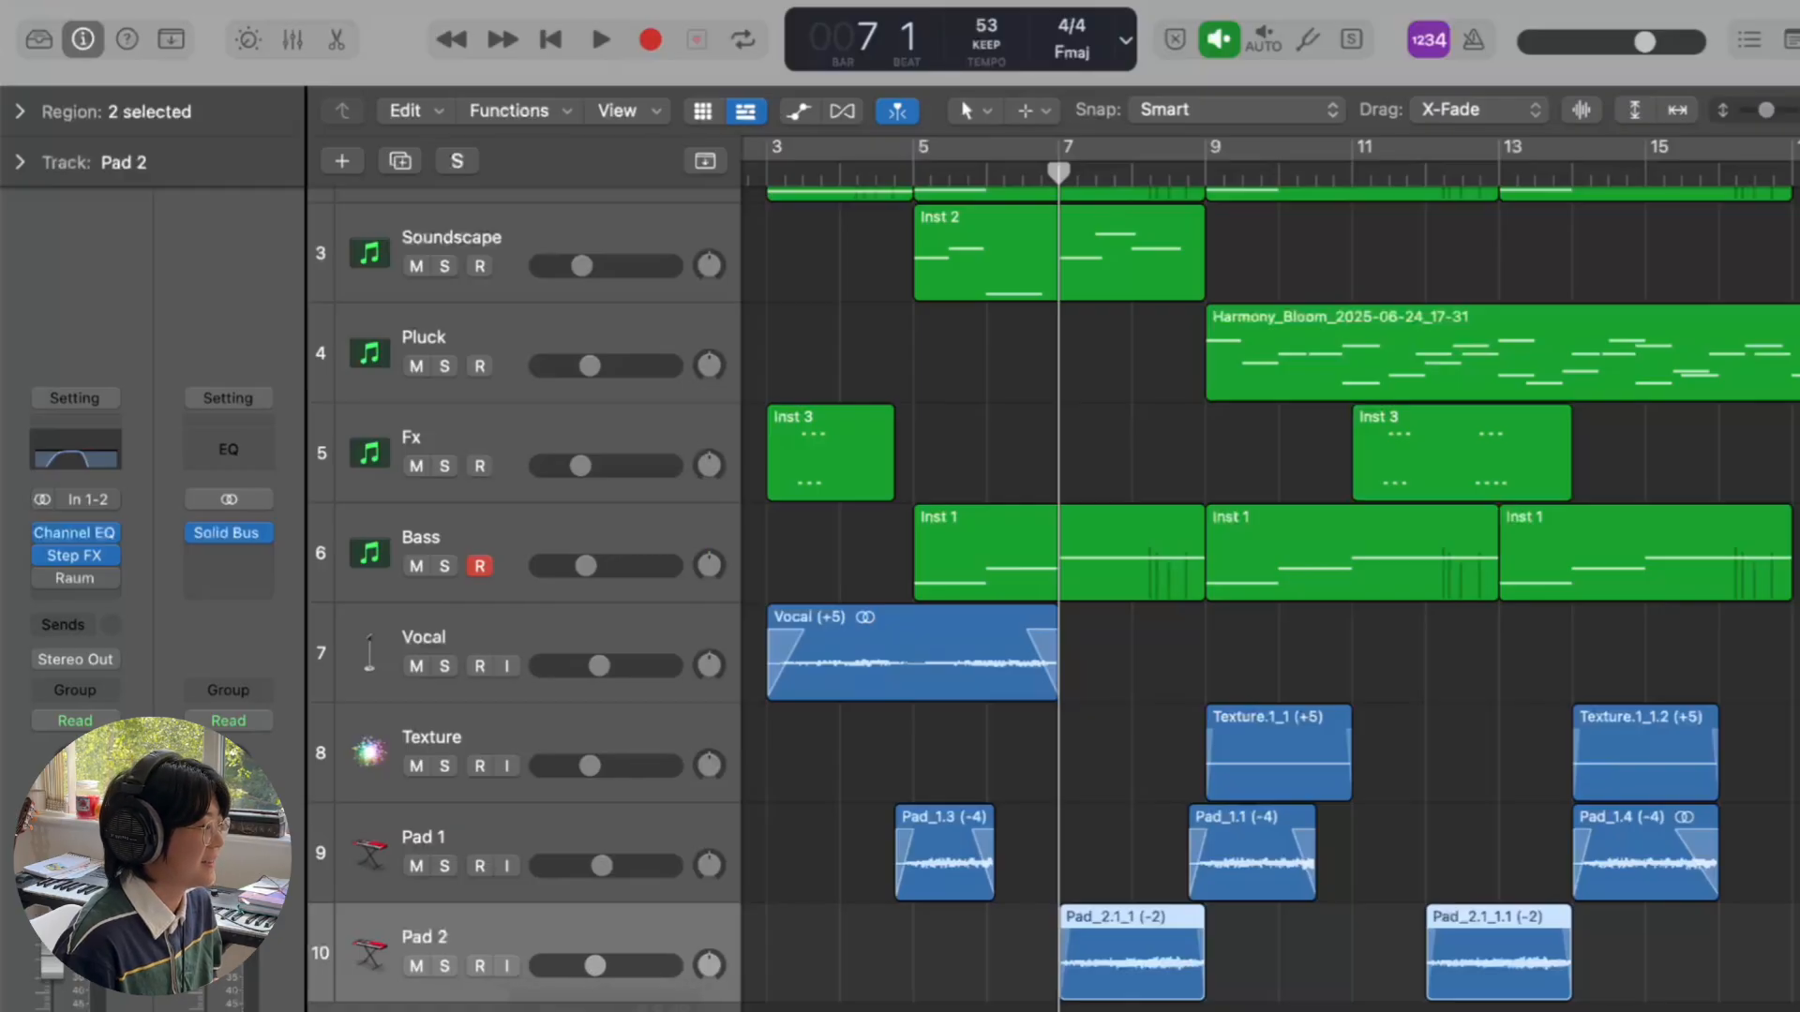
- Play the full mix, raise Pad 2's volume to about -3.9 dB, and resume from bar 11
key(space)
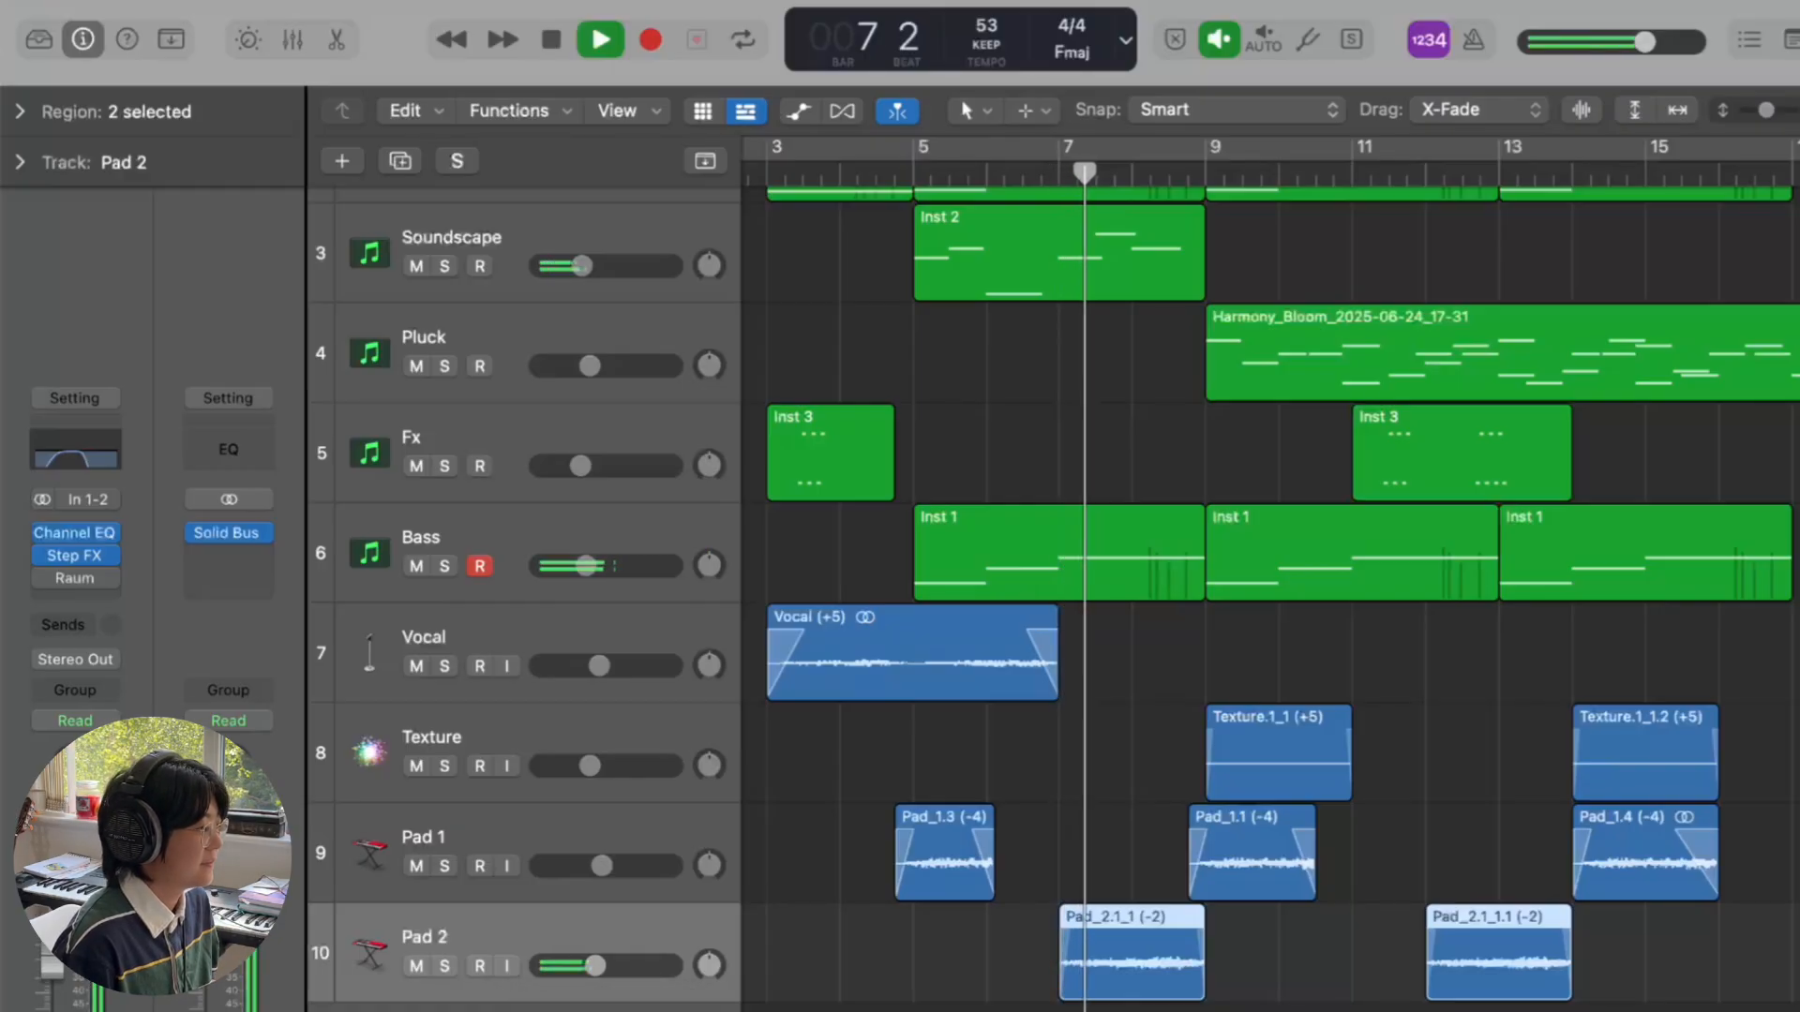
drag(595, 965, 608, 965)
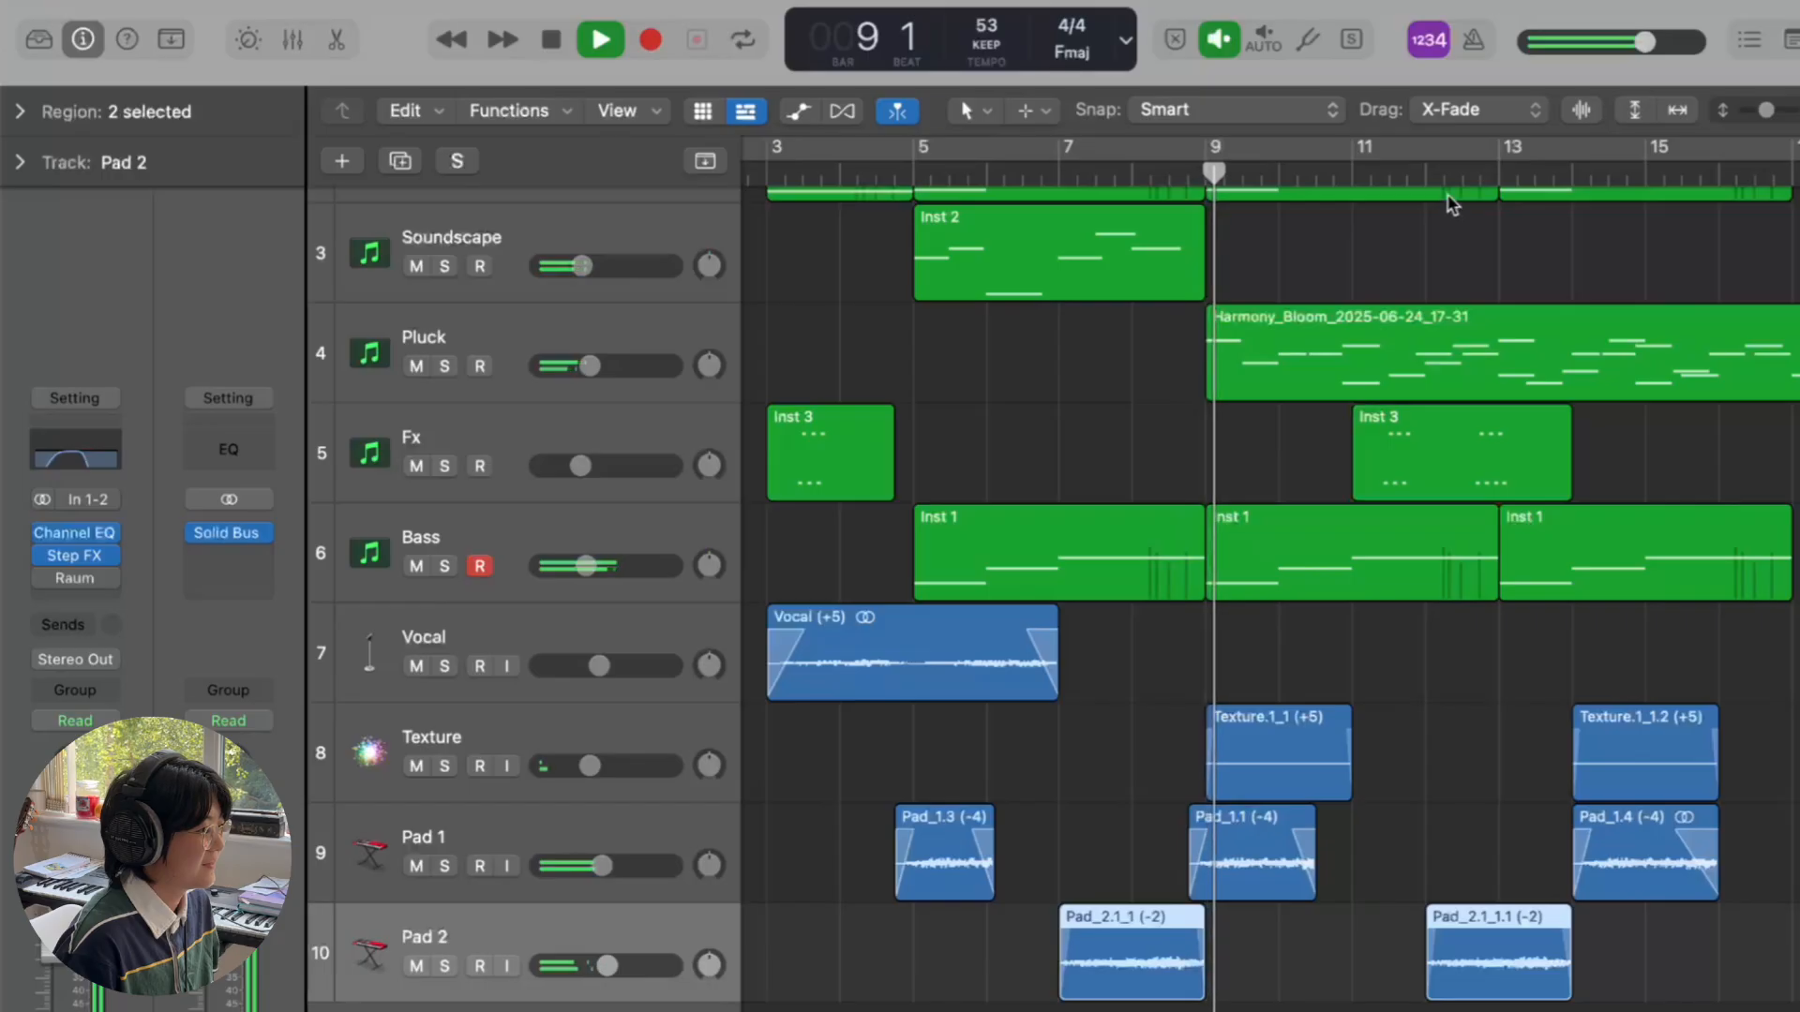
click(1415, 171)
key(space)
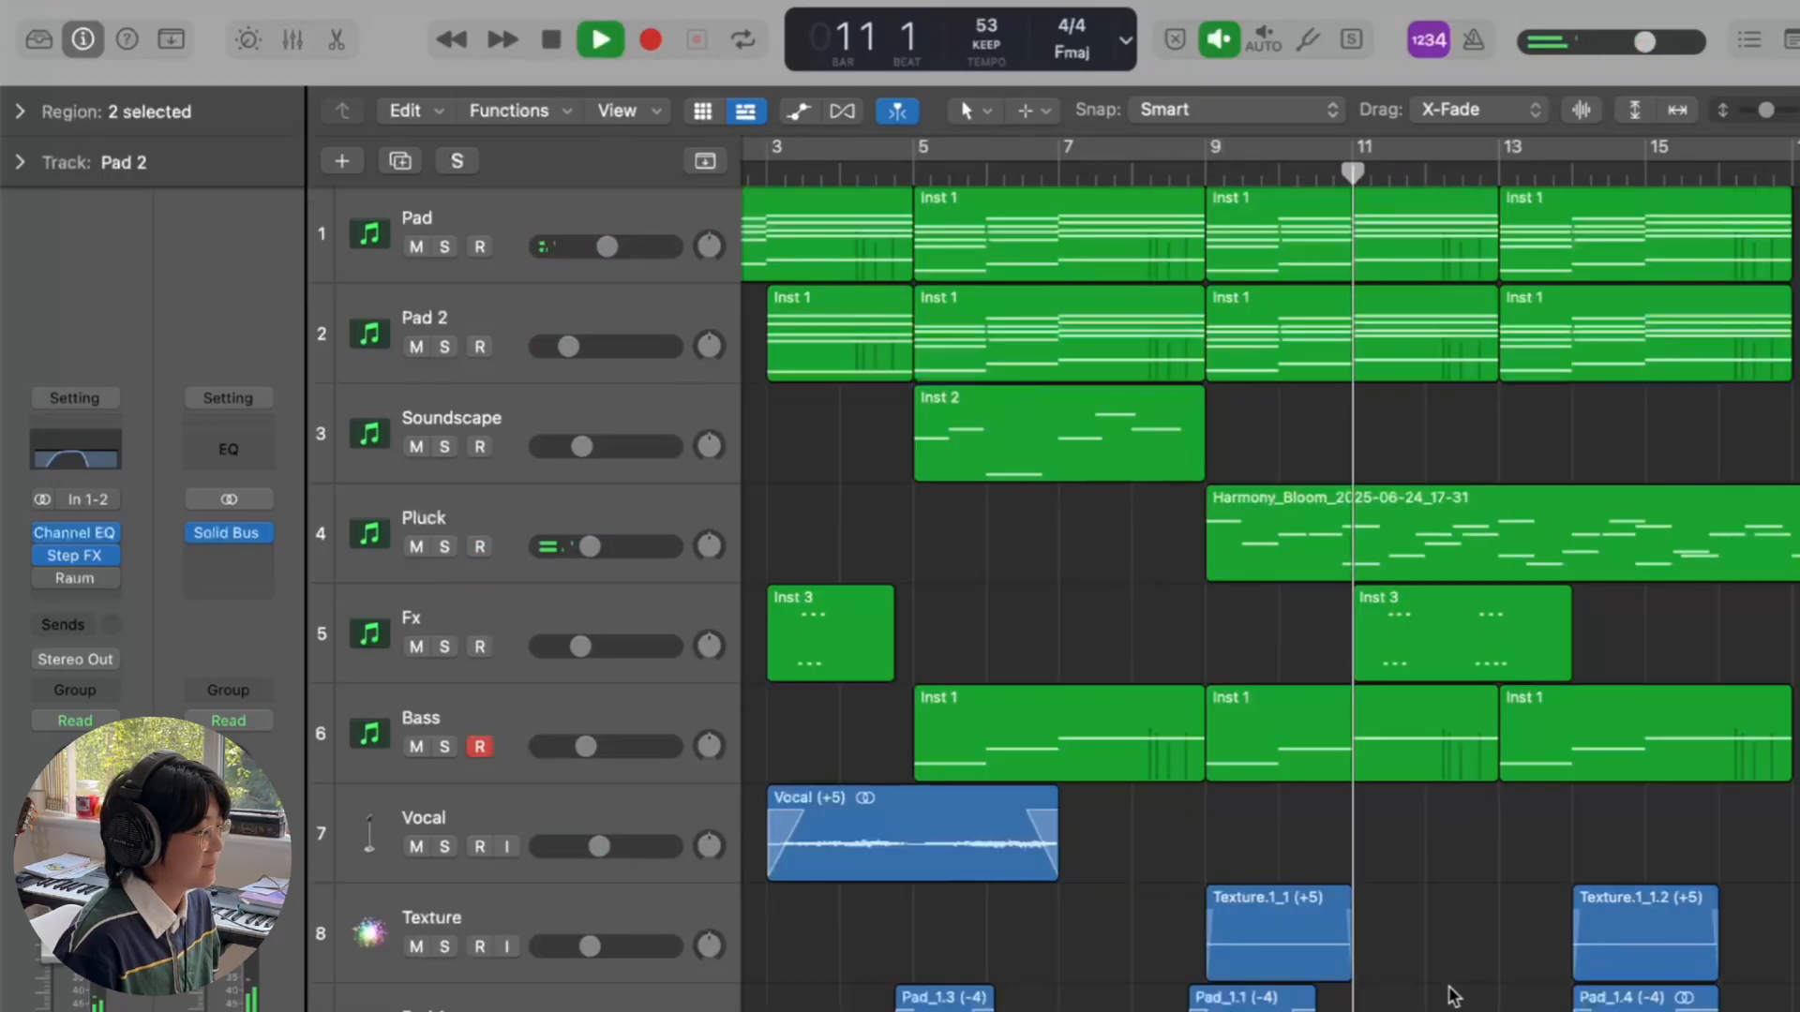
- Mute and unmute Pad 2 to compare the mix, then stop playback
scroll(1450, 995, down, 5)
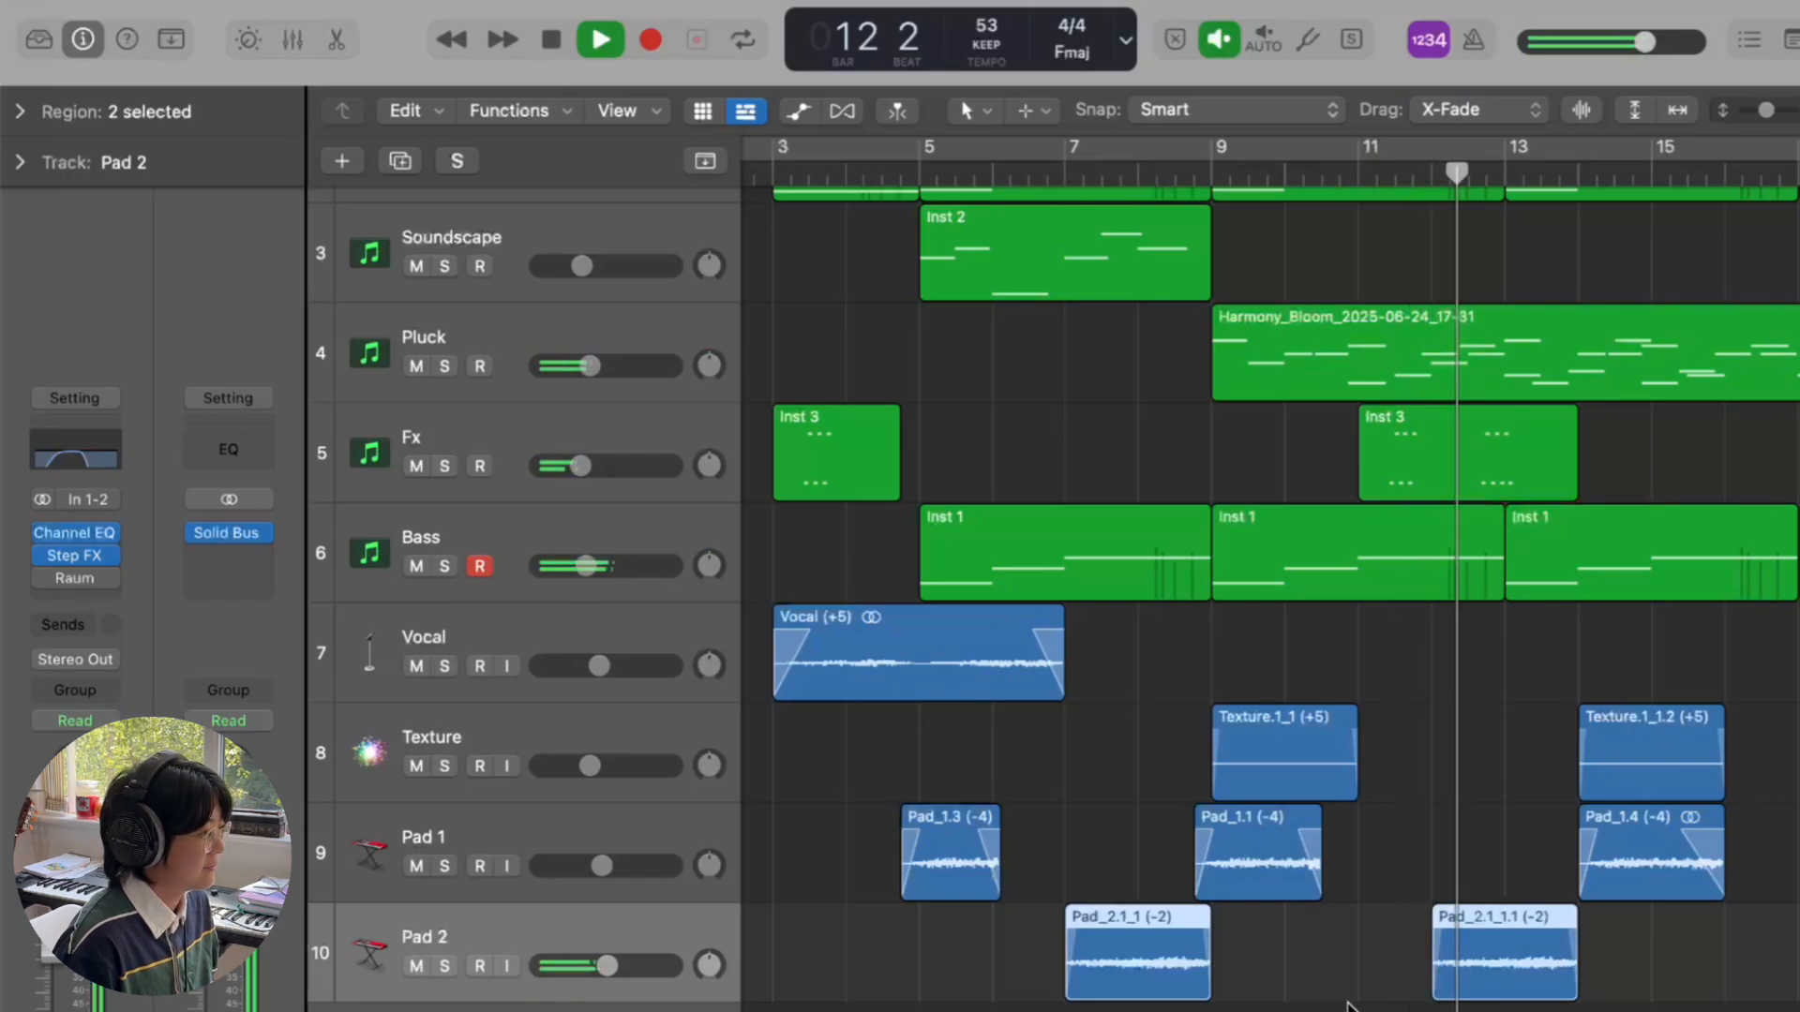
click(407, 972)
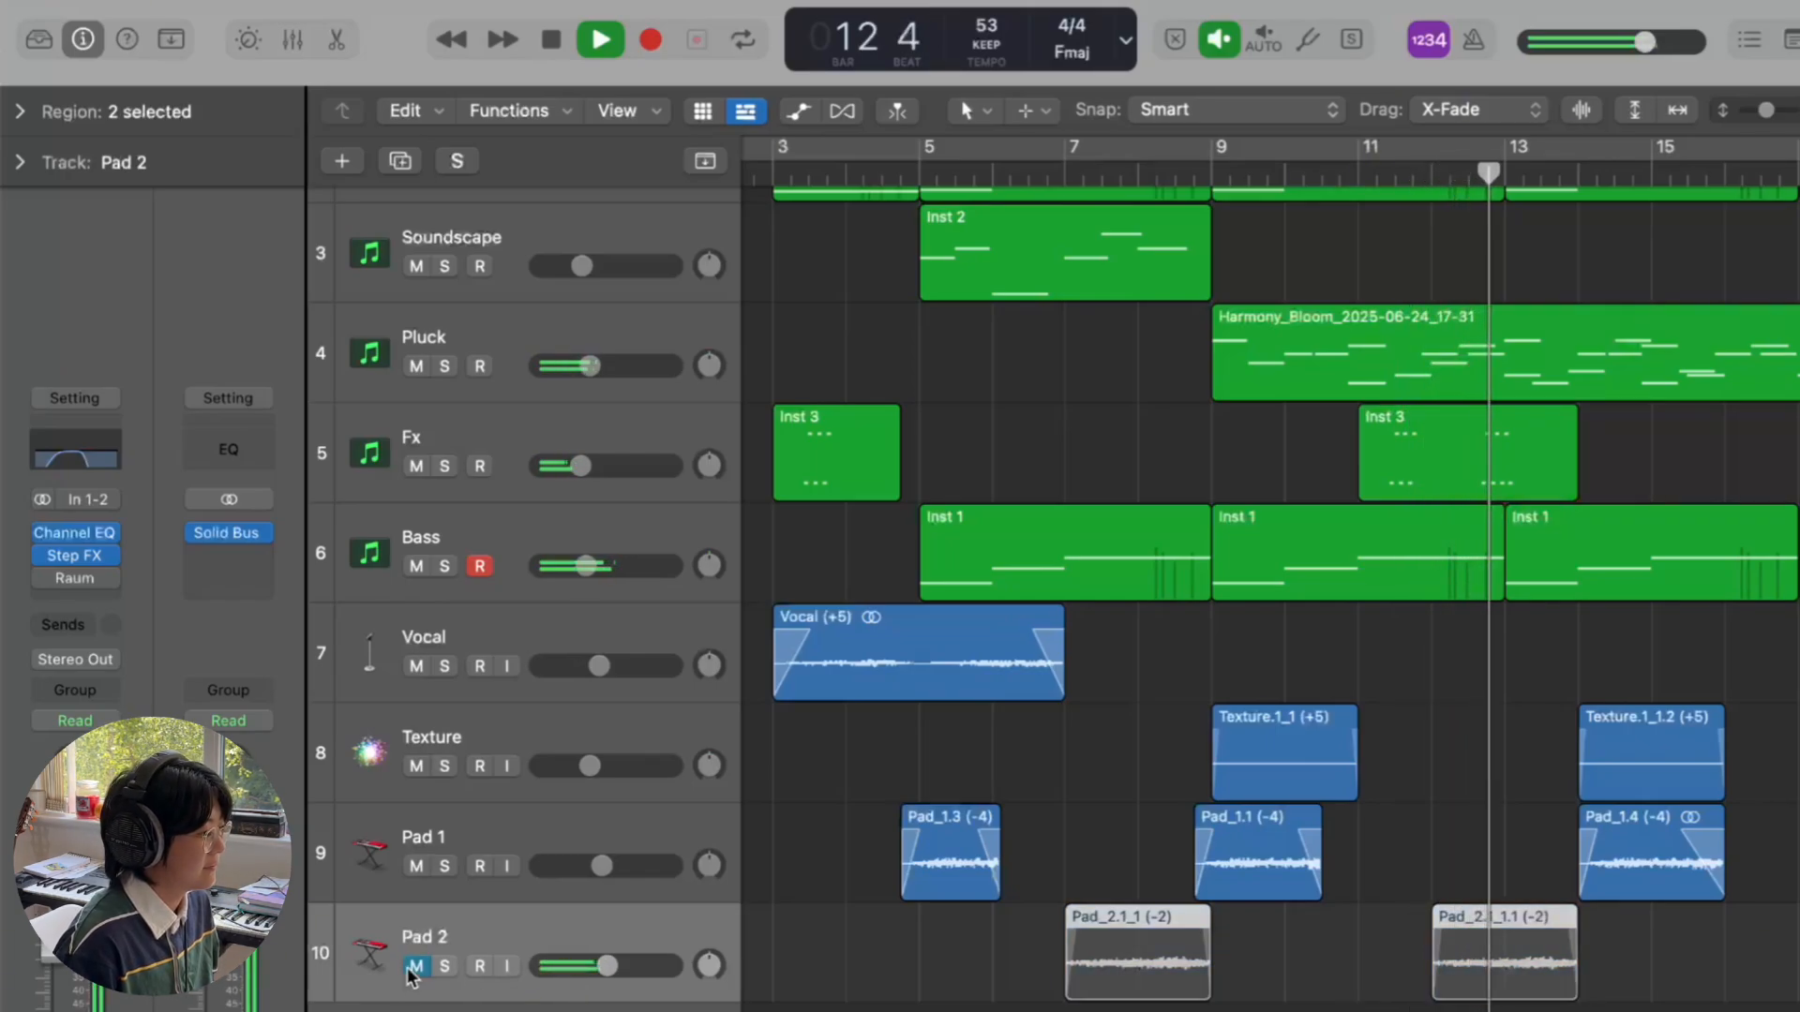
click(407, 971)
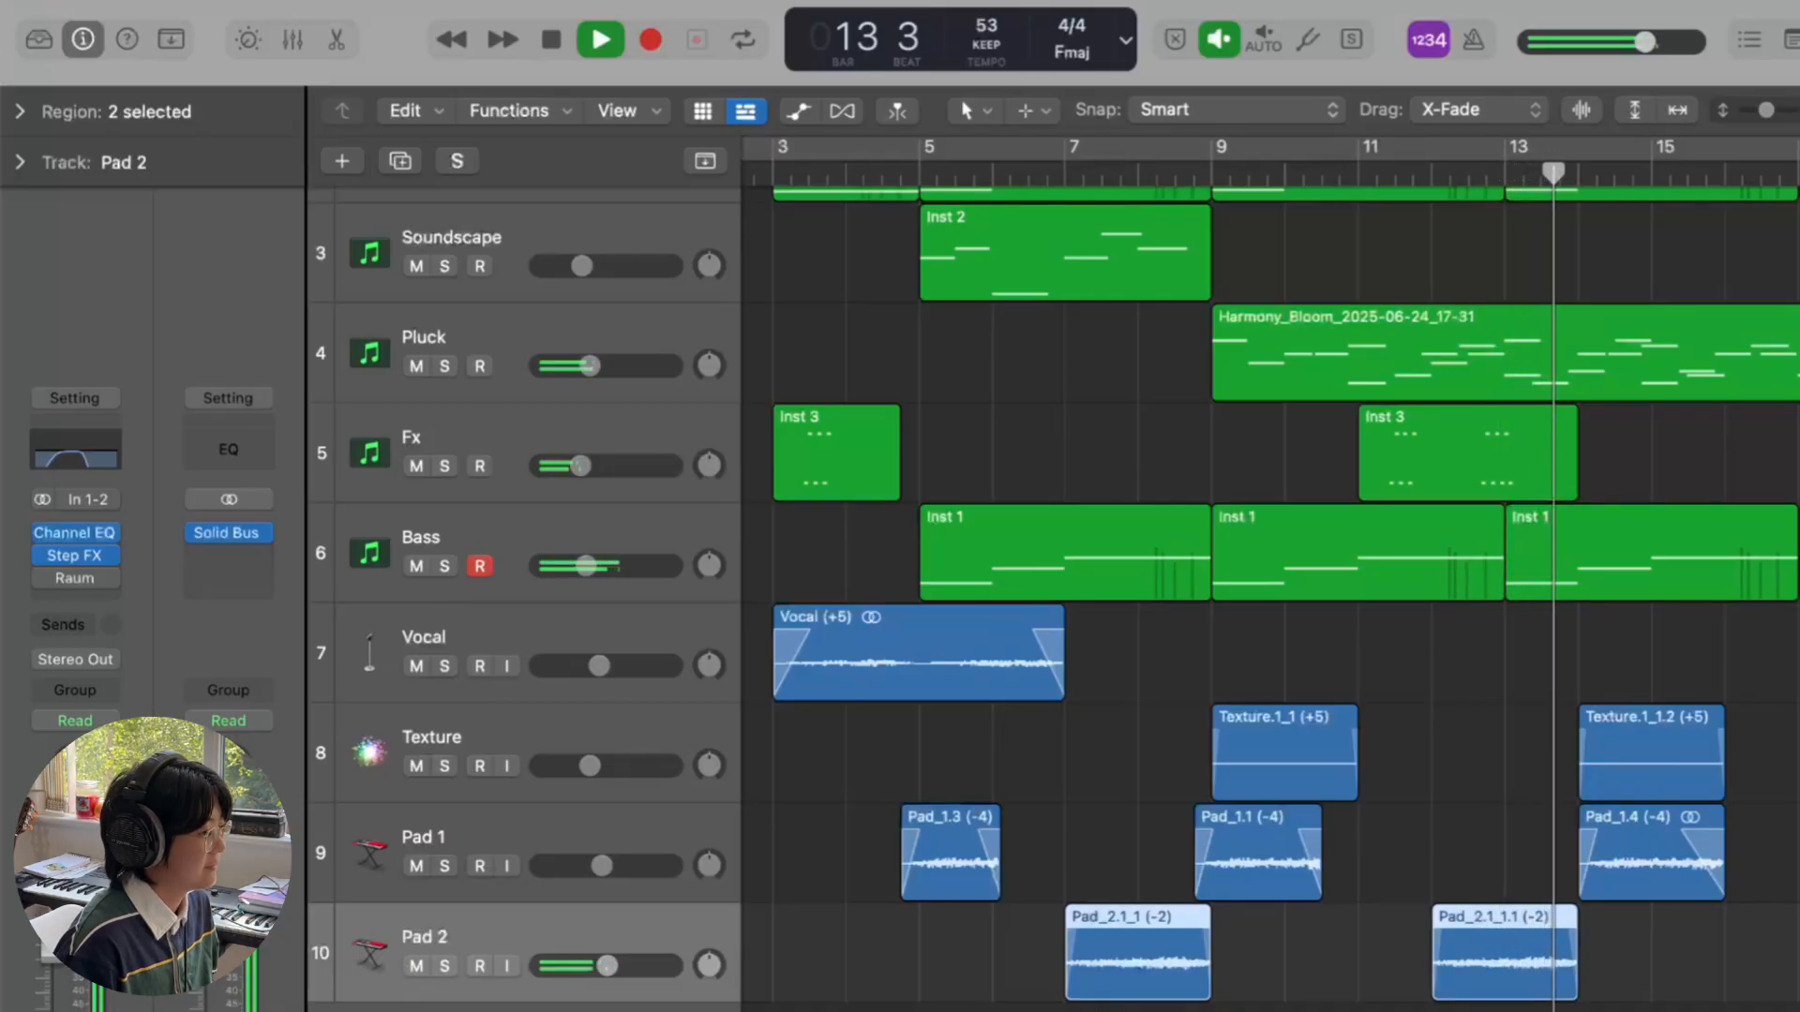
key(space)
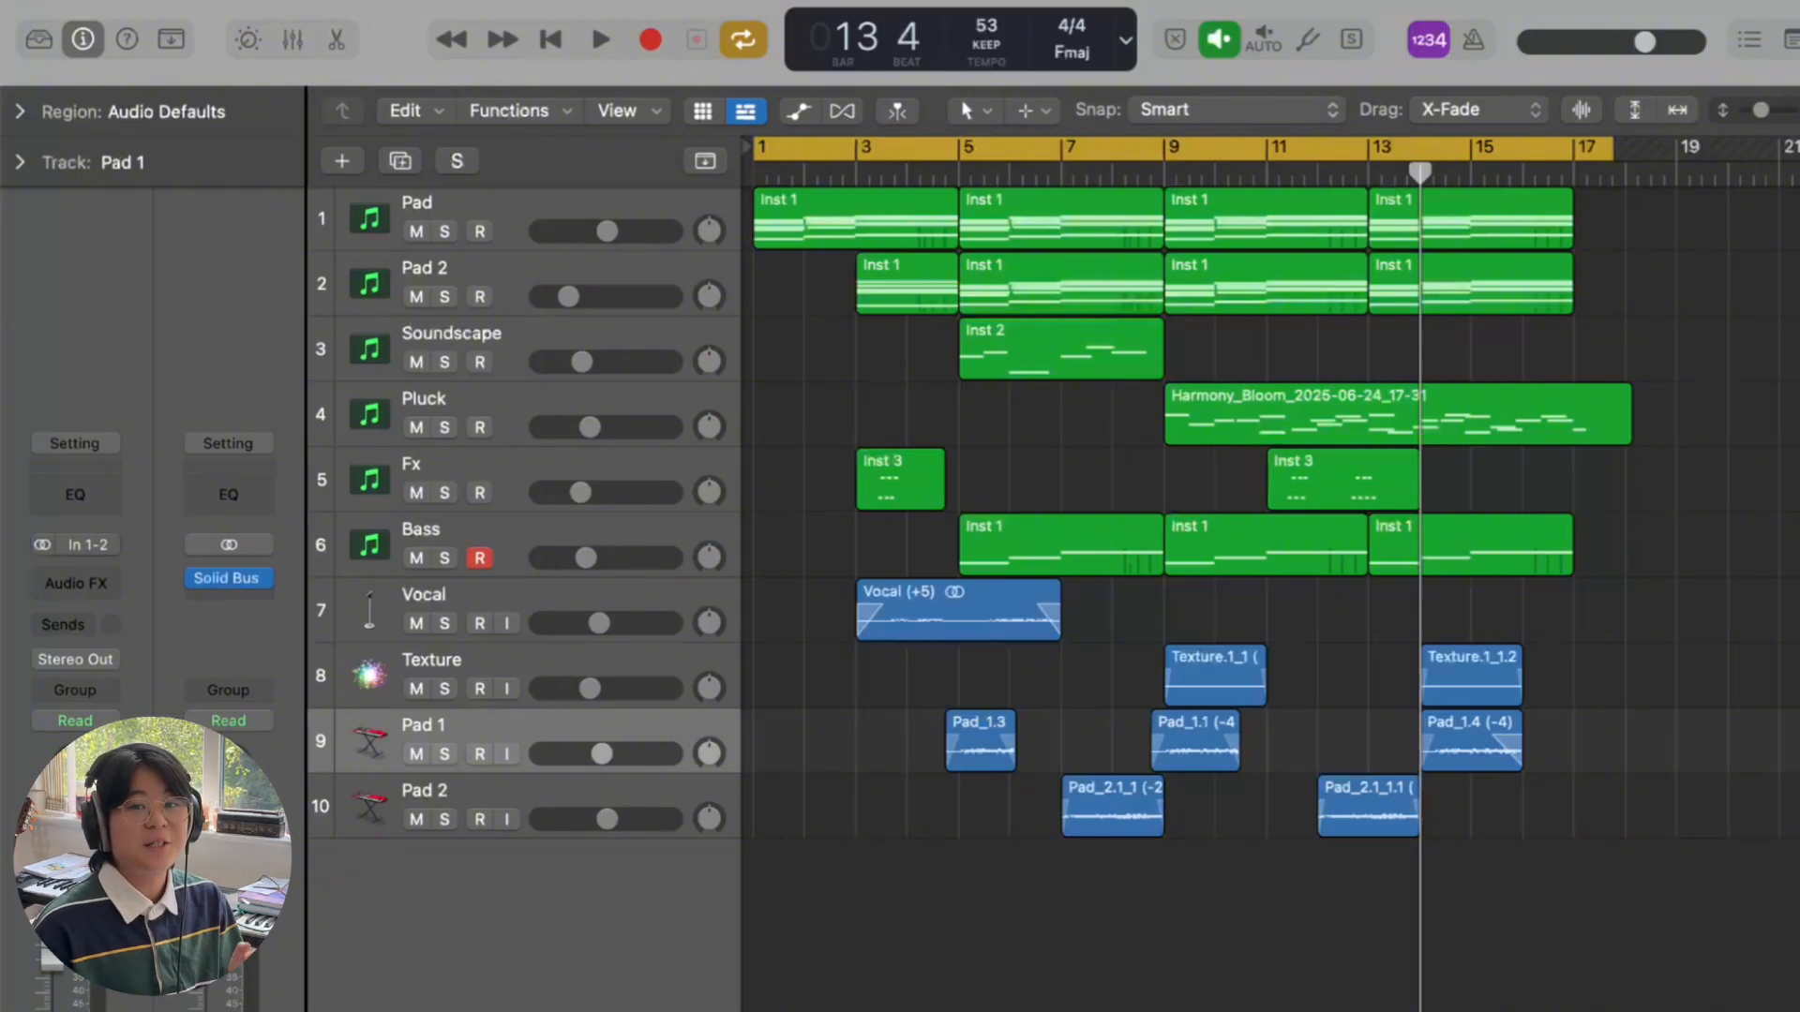
- Play the arrangement from the beginning, lower Pad 2 to about -8.4 dB, and turn off cycle looping
key(Return)
key(space)
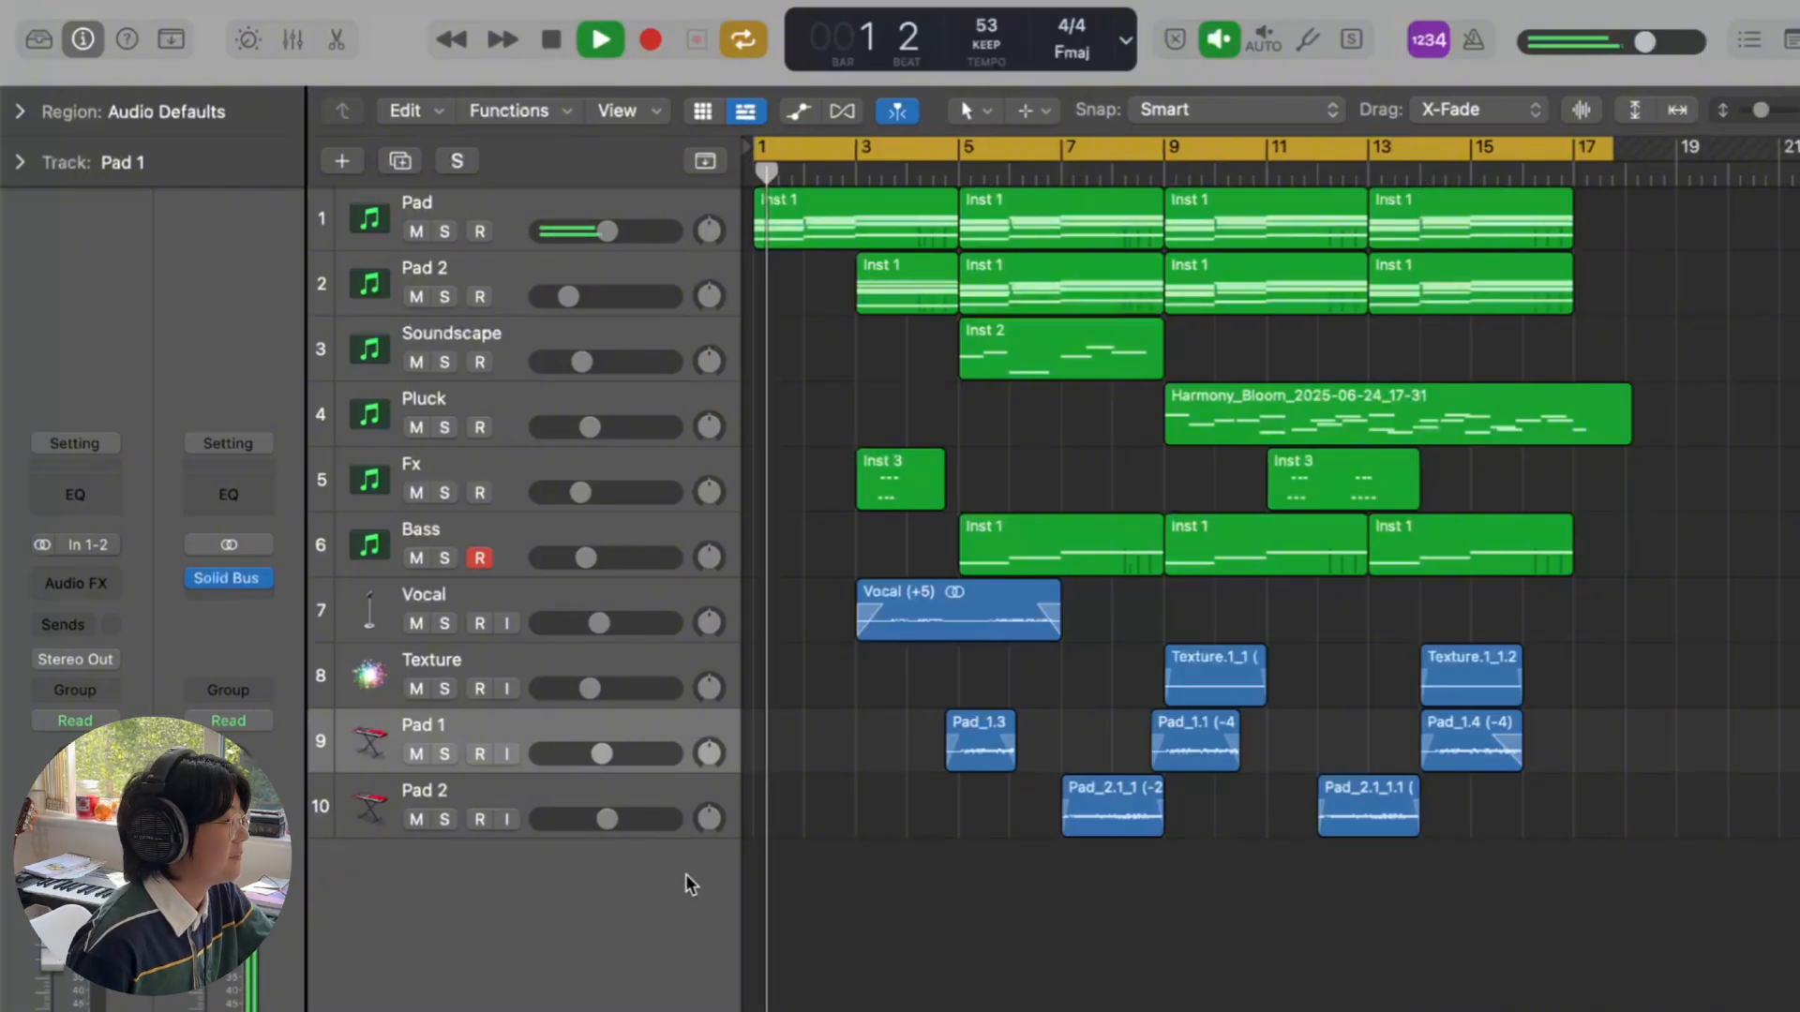
drag(628, 825, 595, 814)
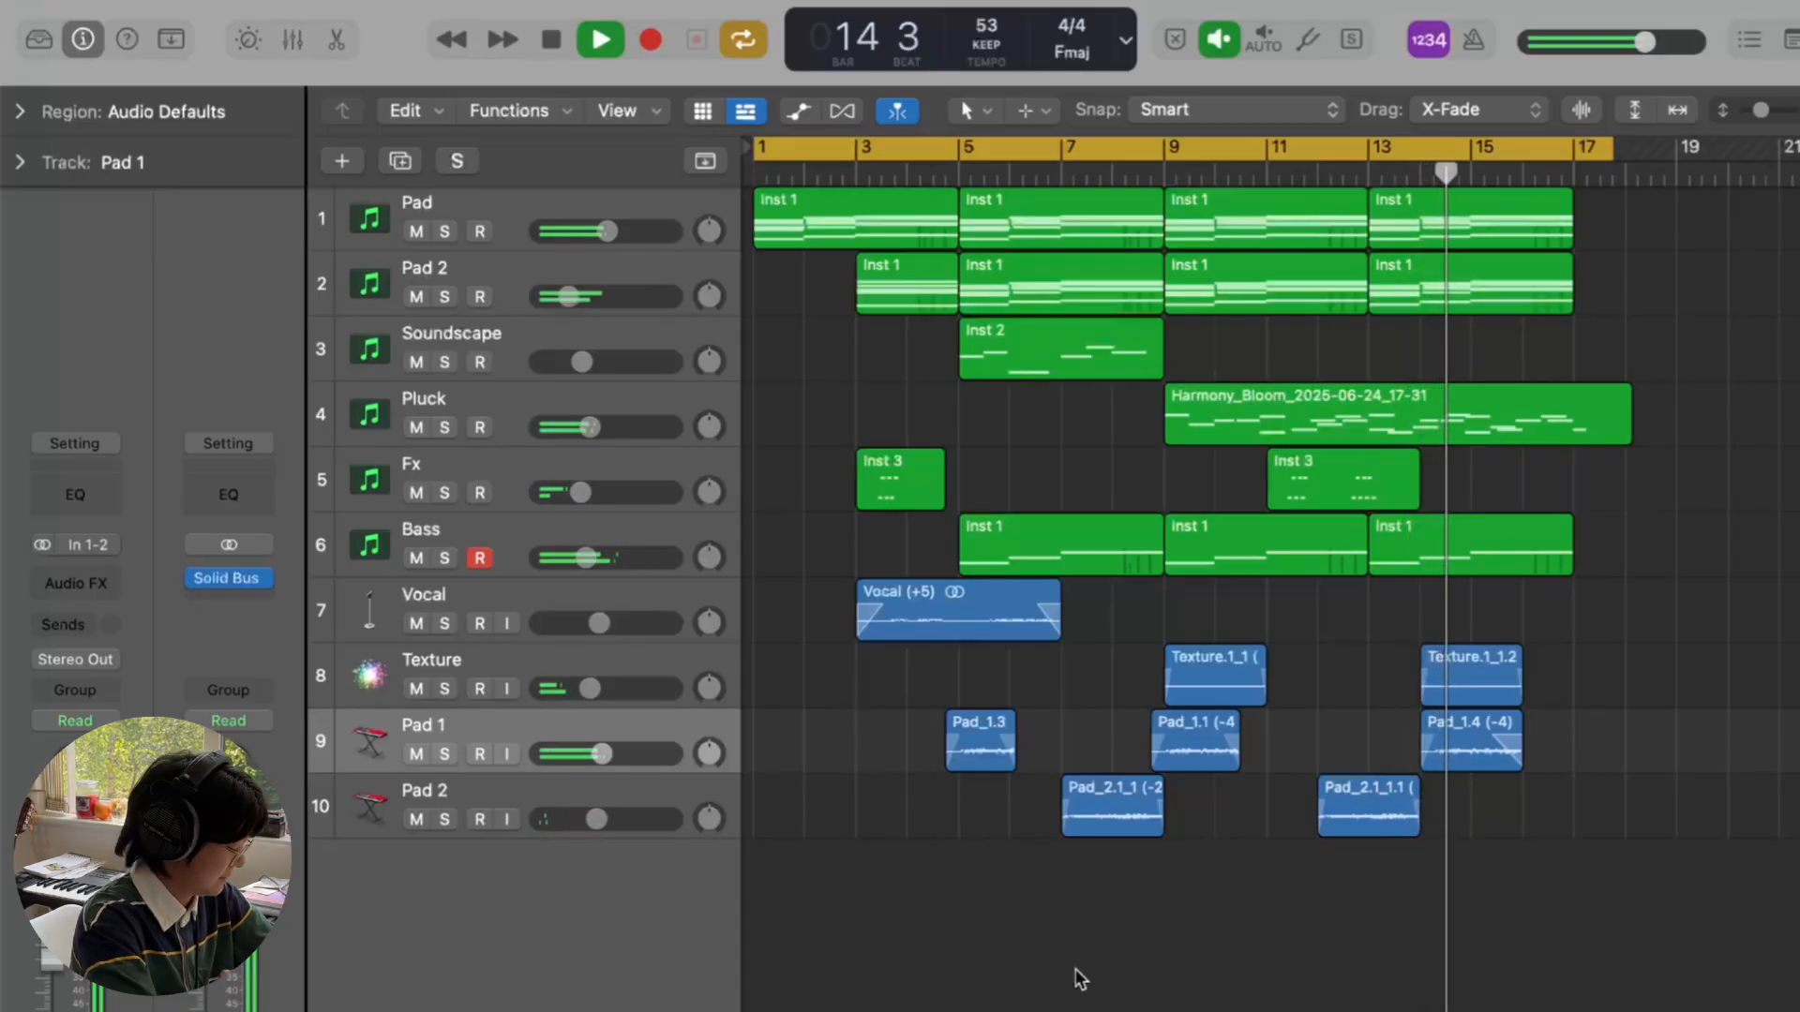
key(c)
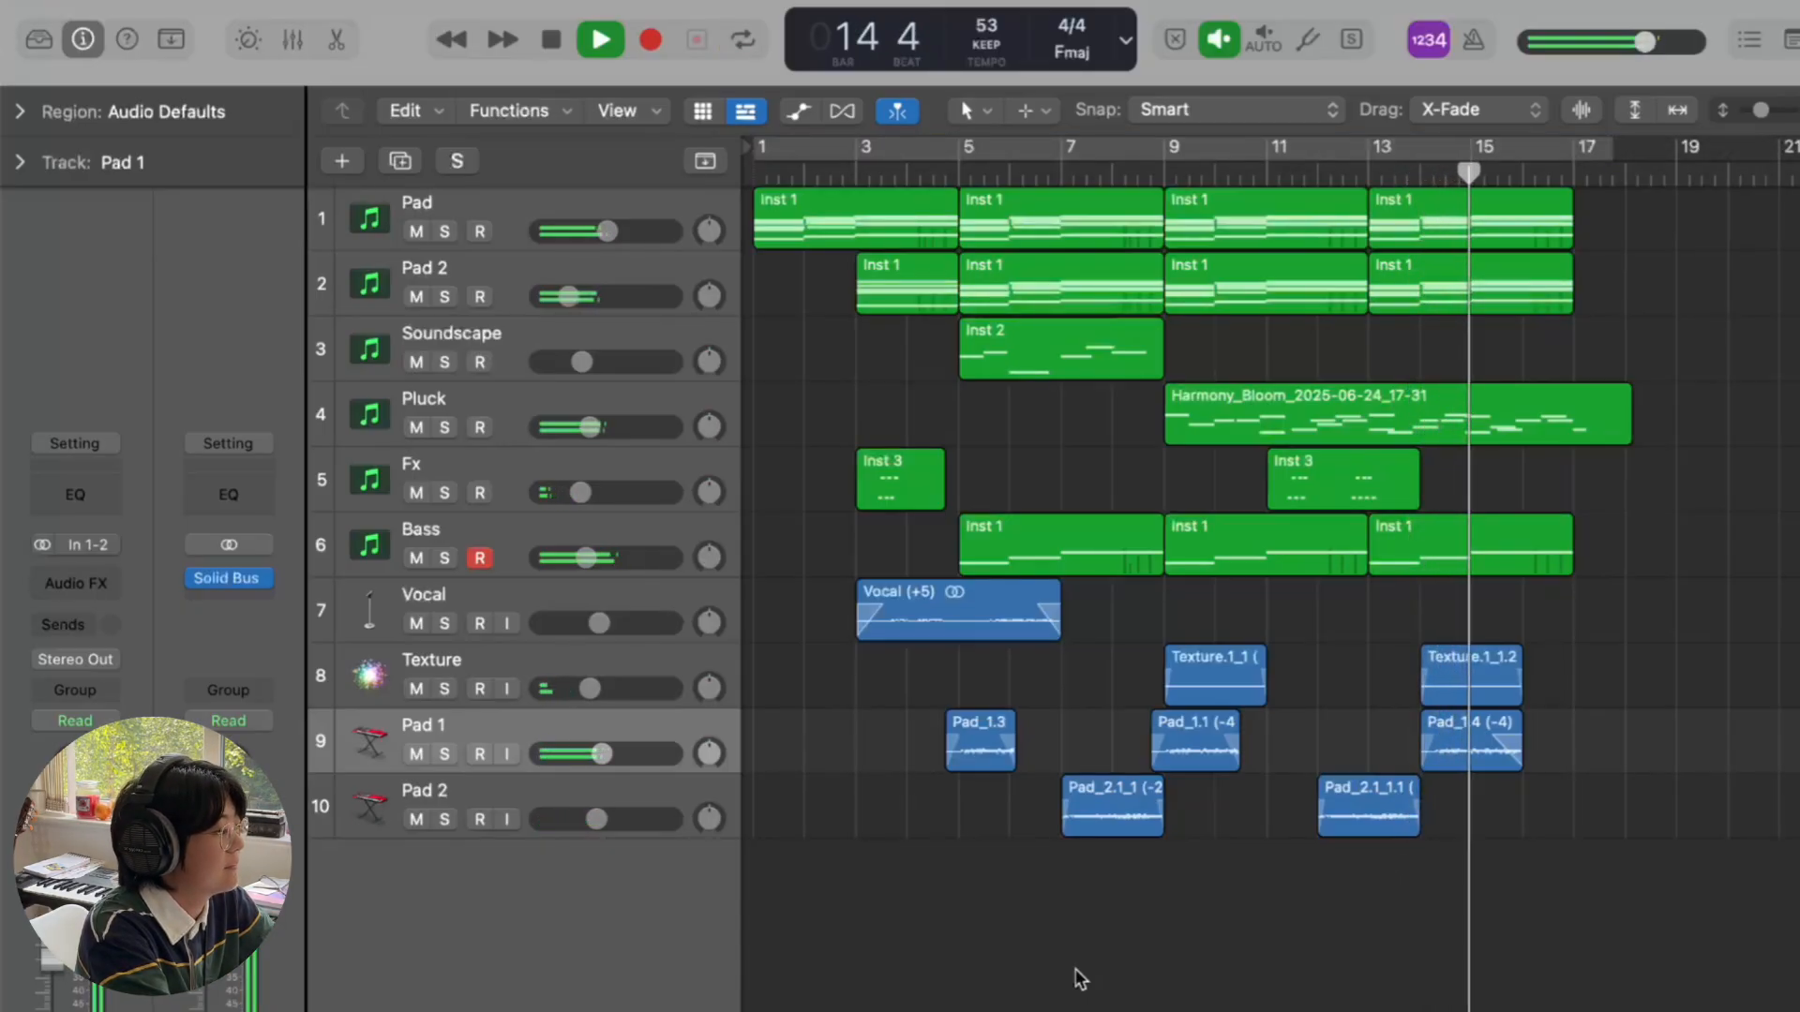